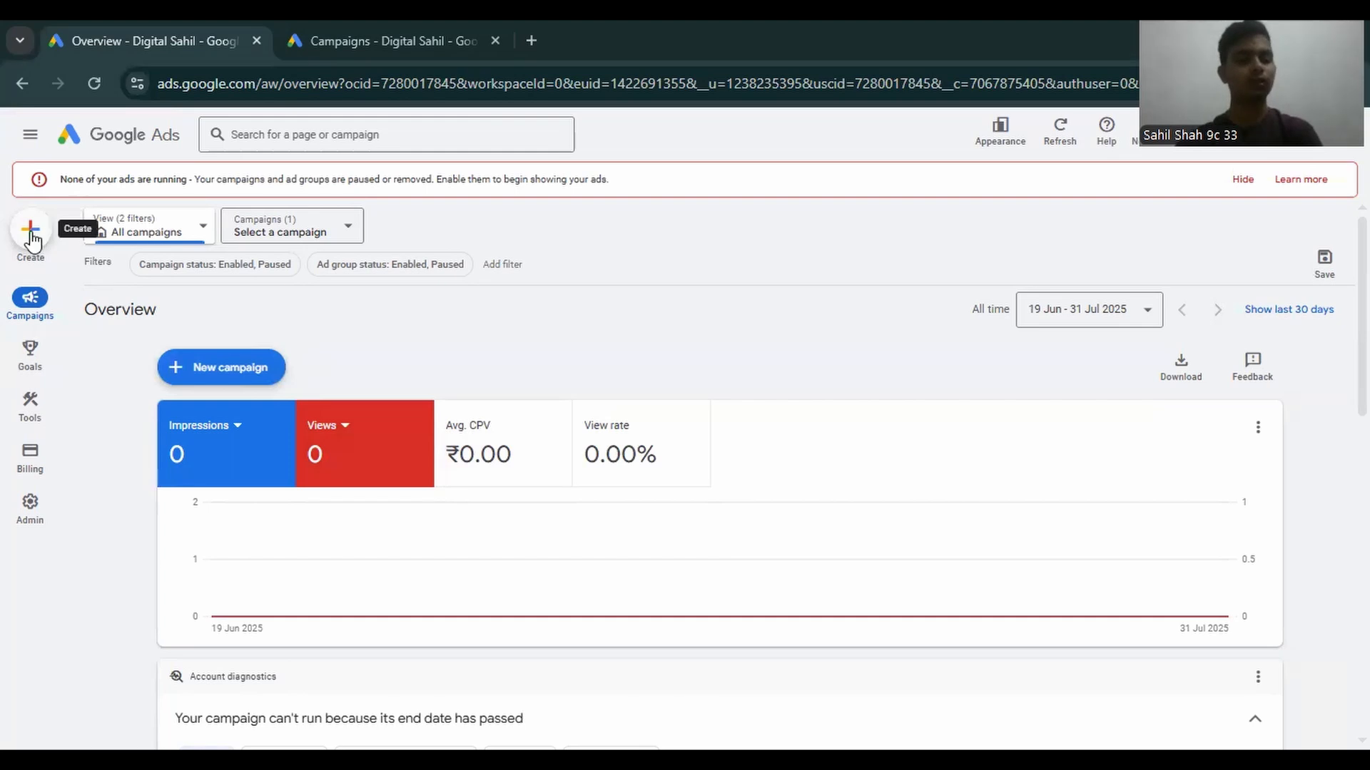
Start a new campaign with the Website traffic objective, keeping the Submit lead forms conversion goal.
click(31, 235)
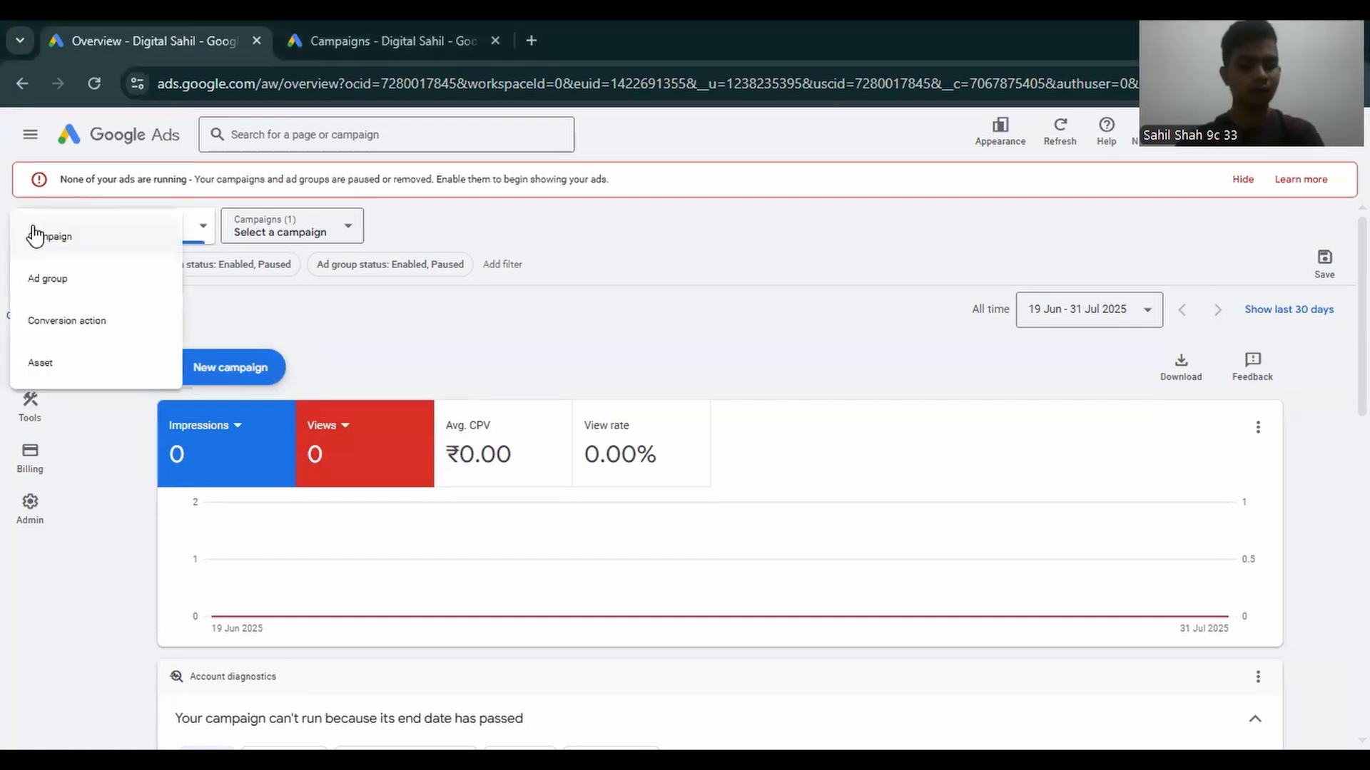
click(77, 241)
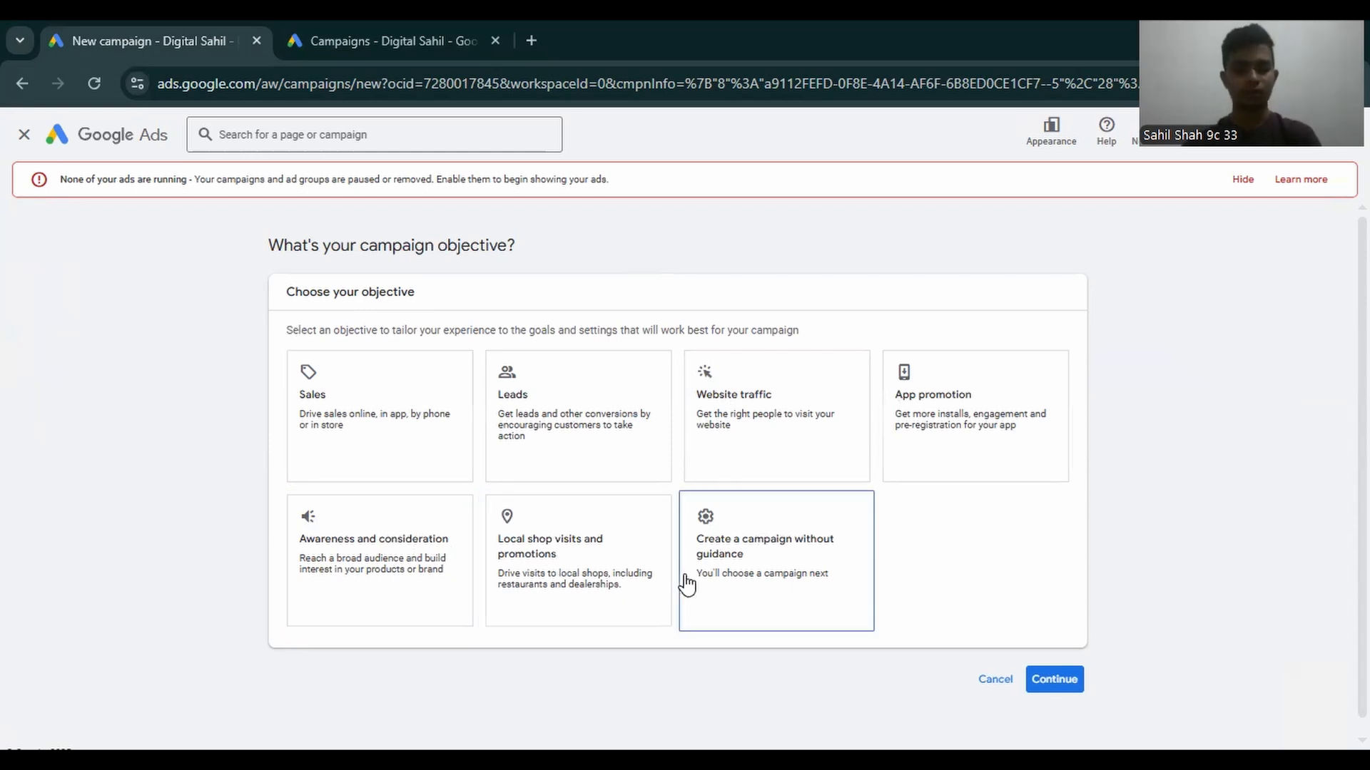
click(803, 425)
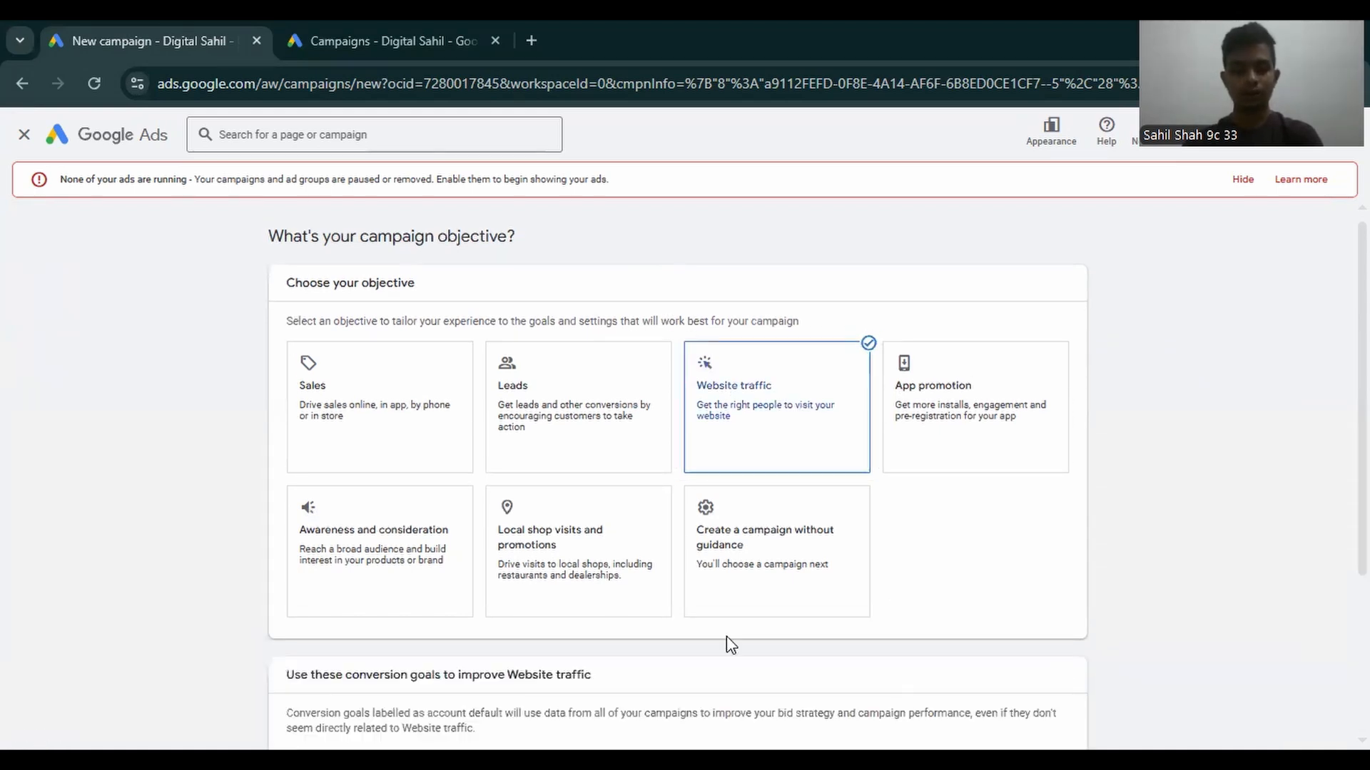
scroll(726, 637, down, 3)
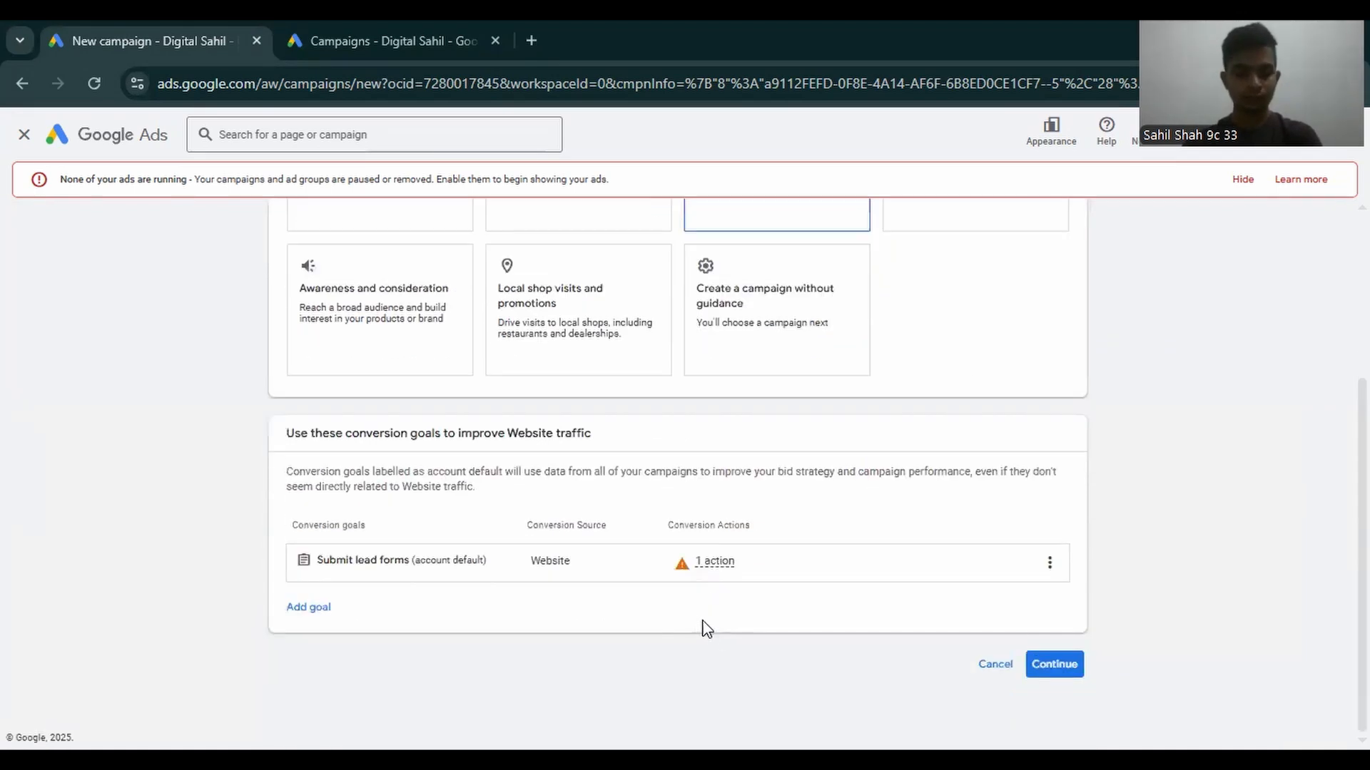
click(1055, 665)
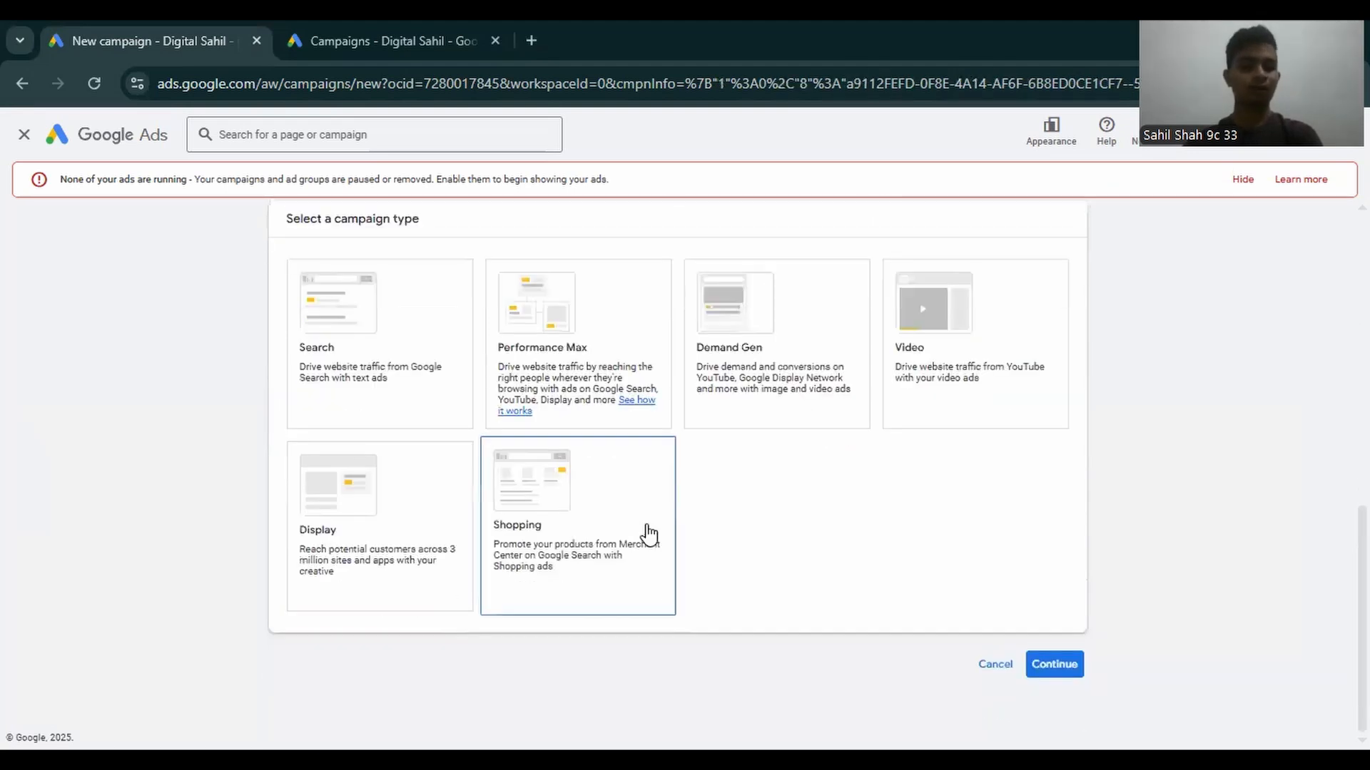
Choose Search as the campaign type.
scroll(649, 533, up, 3)
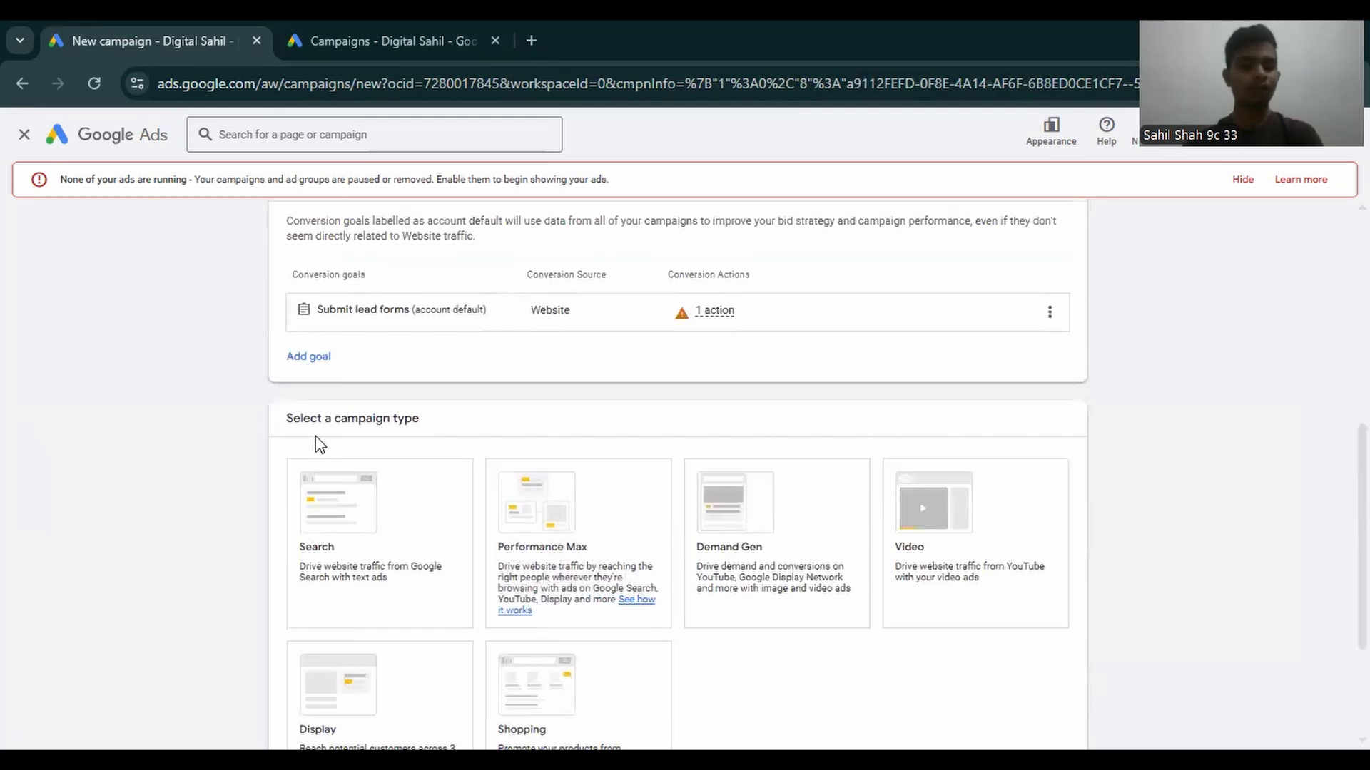
scroll(336, 431, down, 2)
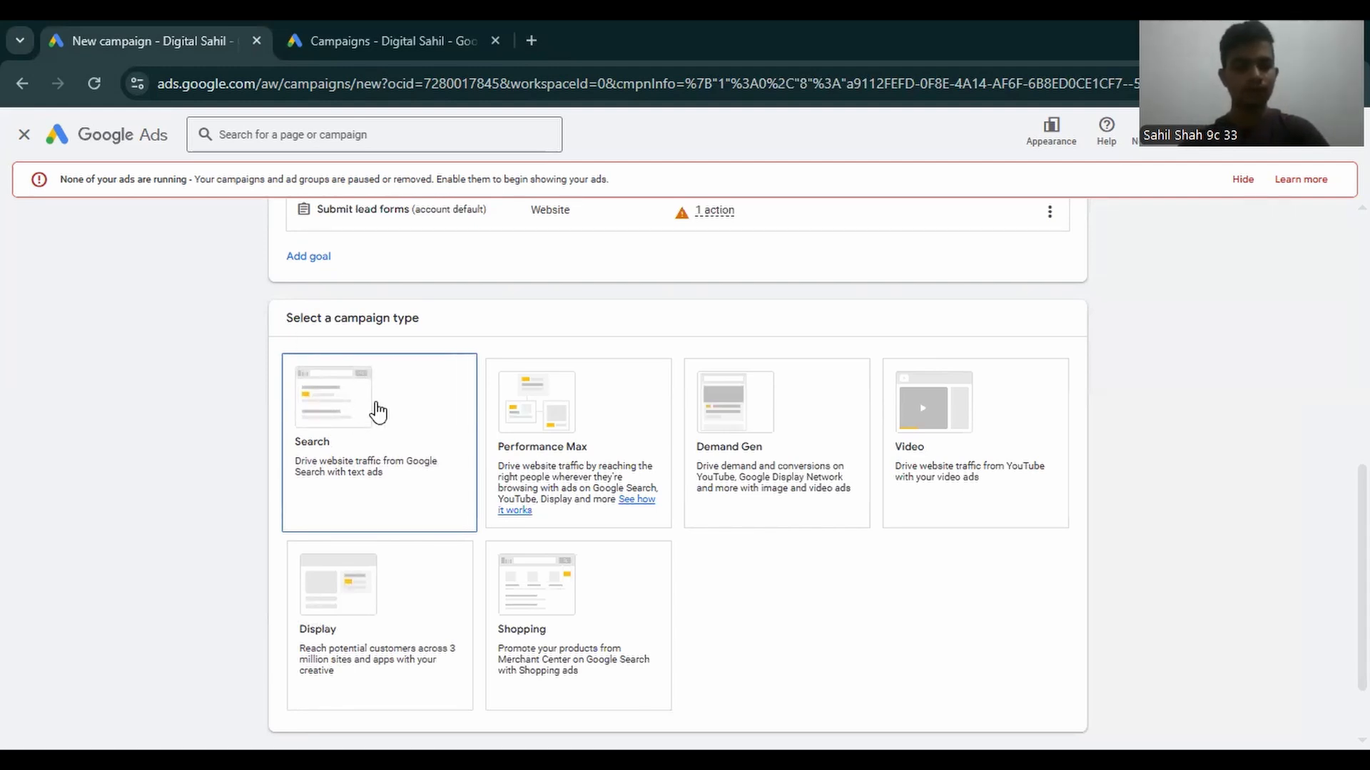
click(378, 413)
scroll(841, 541, down, 3)
Enter s9.upskillrocket.in as the business's website for reaching the goal and continue.
click(457, 585)
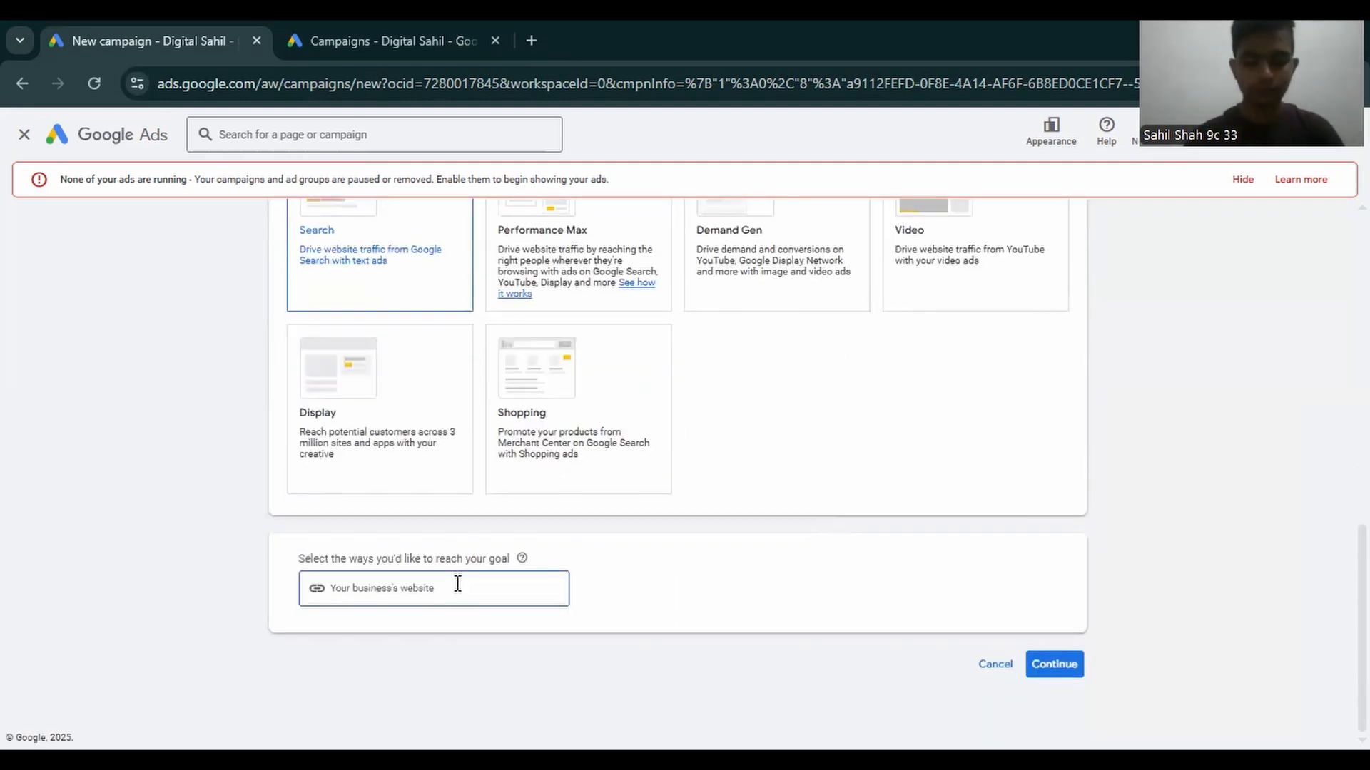
text(s9)
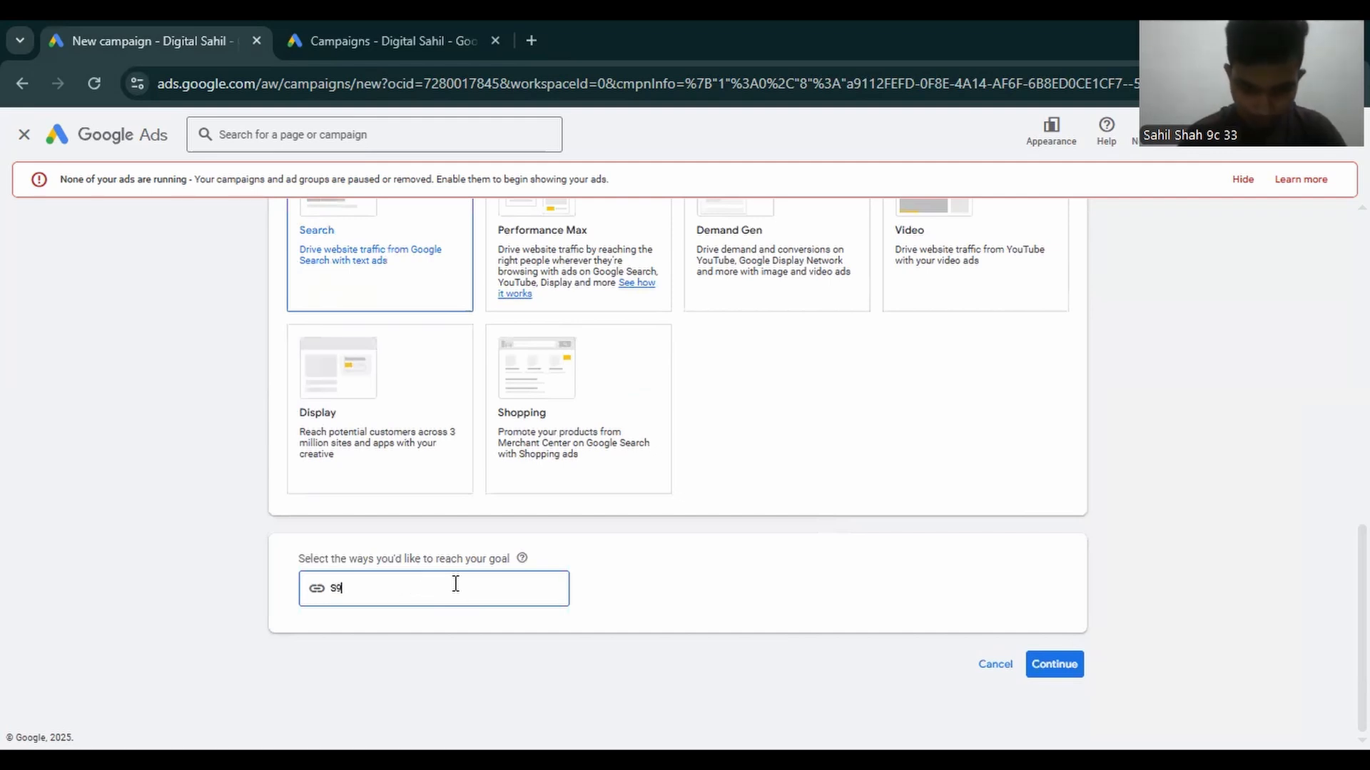
key(BackSpace)
key(BackSpace)
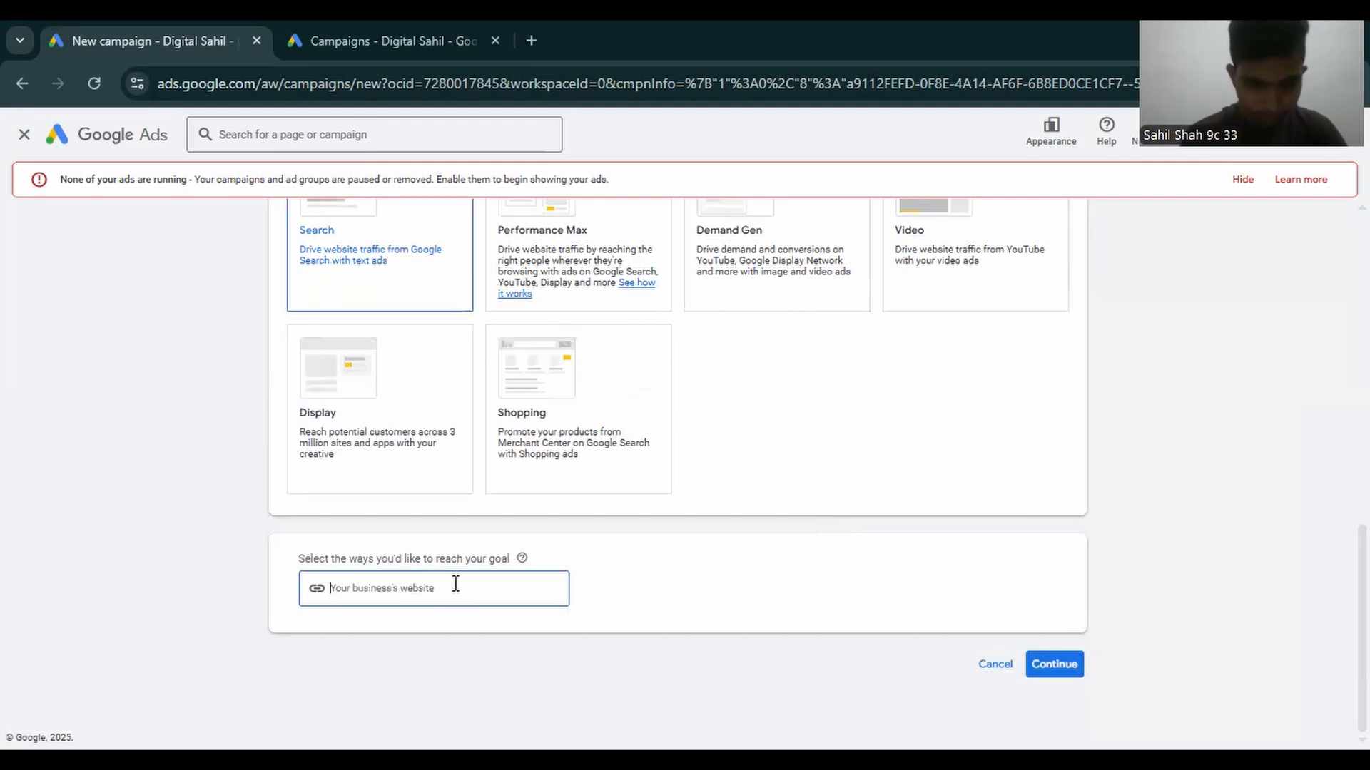
text(s)
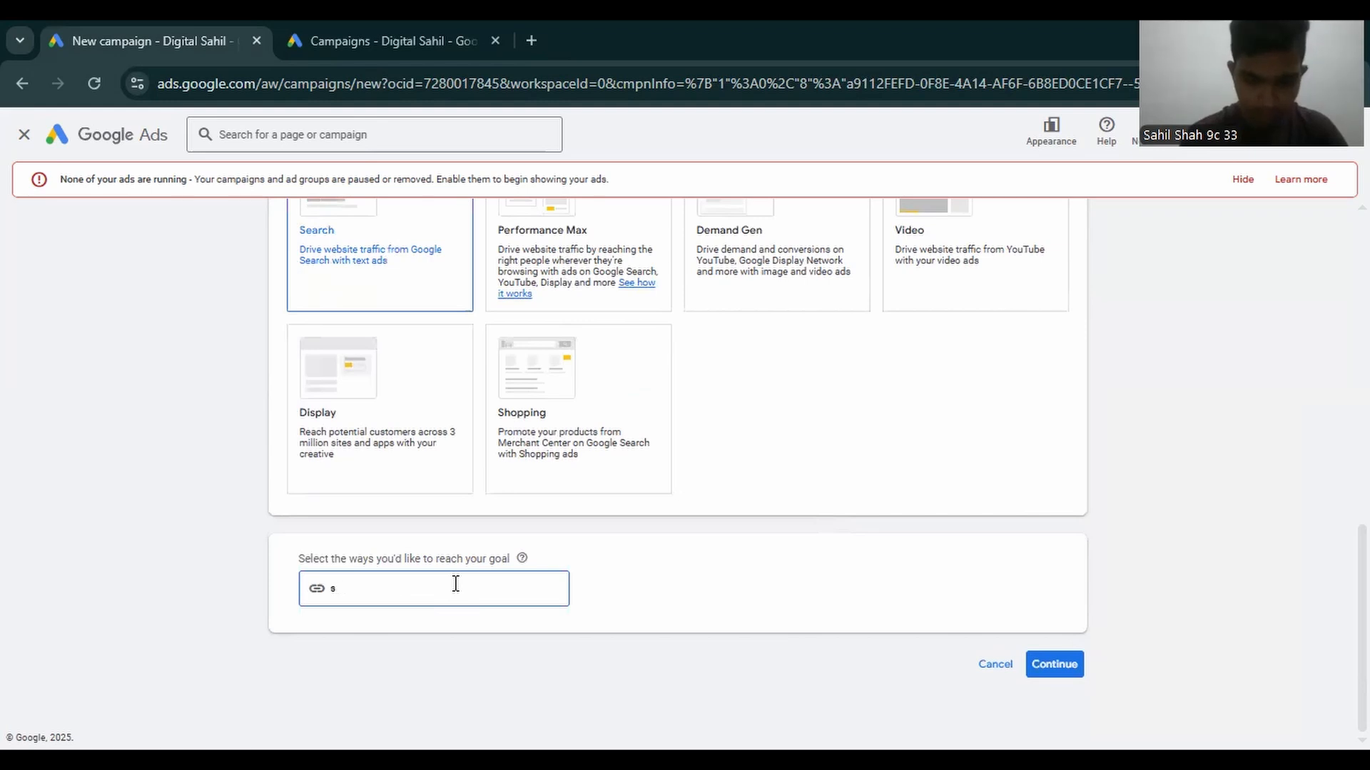
text(9.ups)
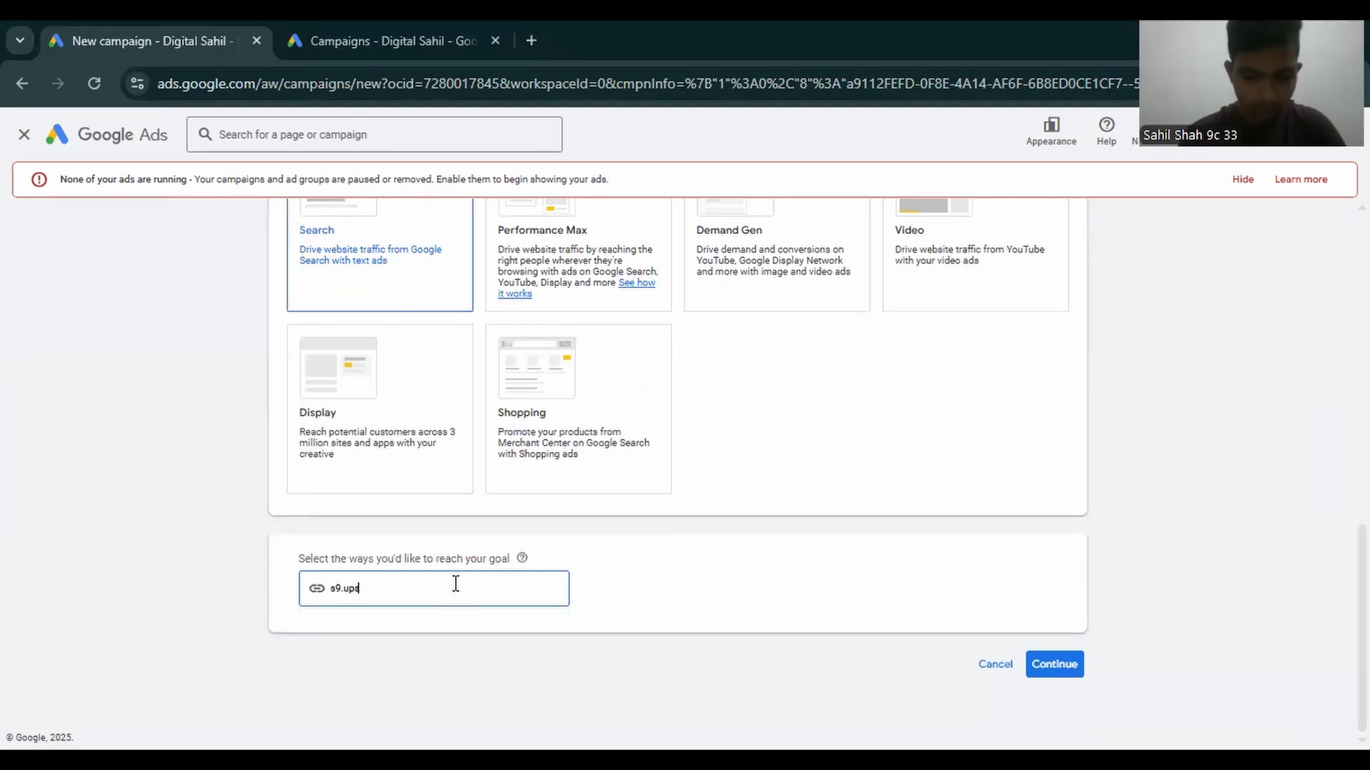
text(killrocket)
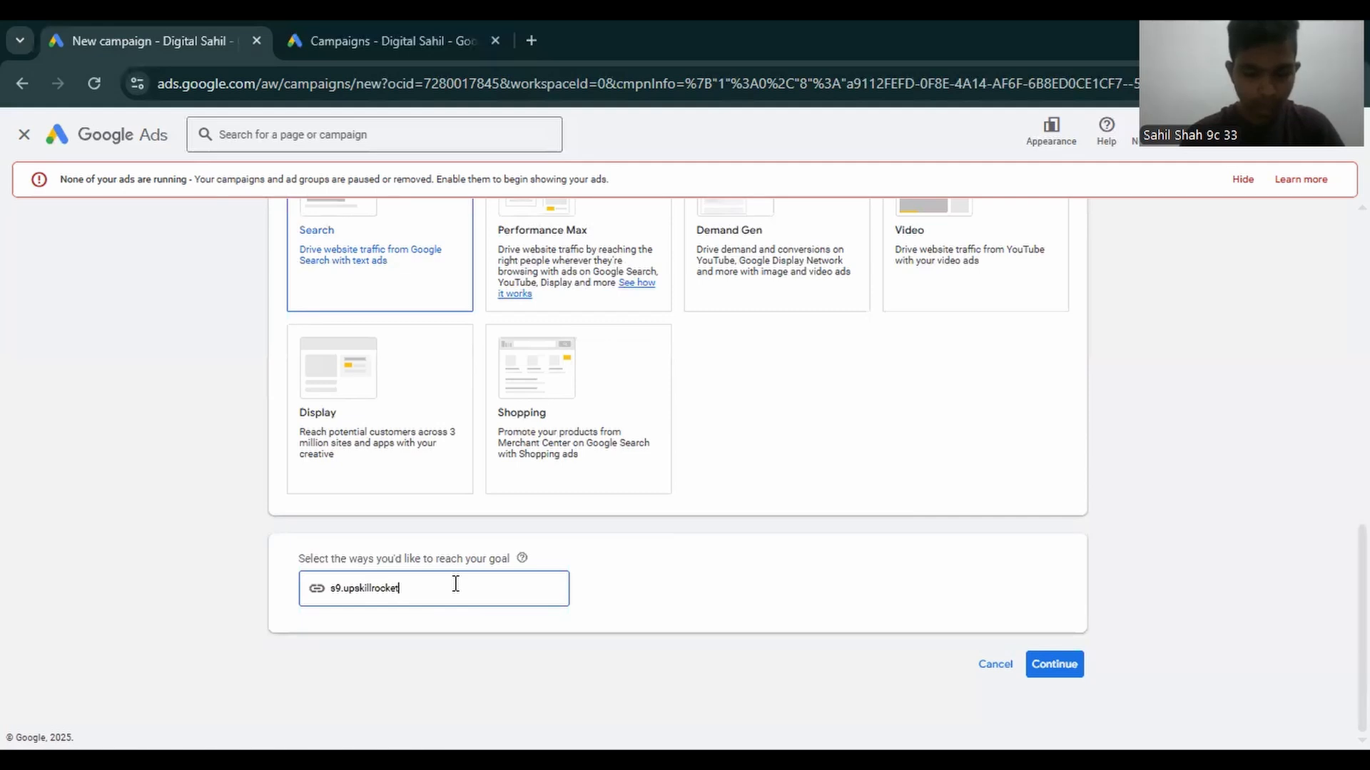
text(.in)
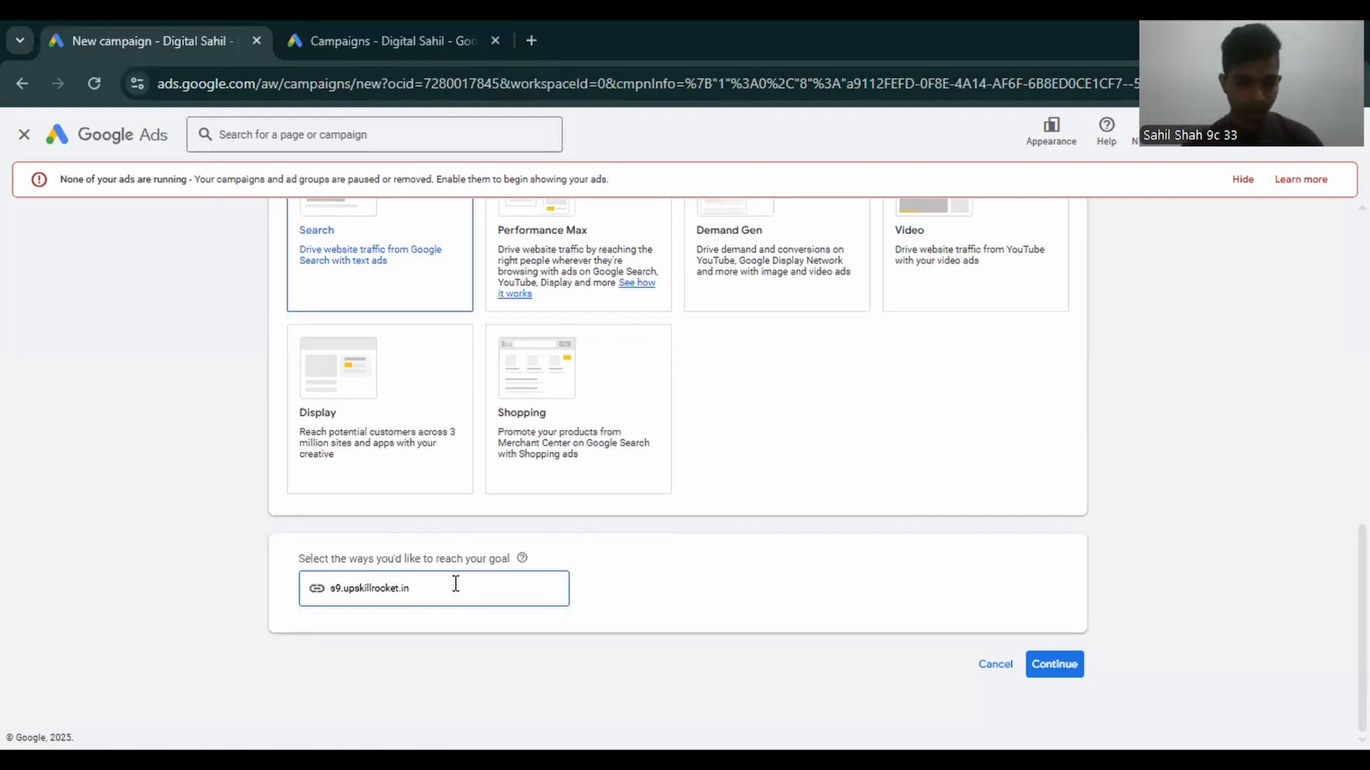
click(1054, 667)
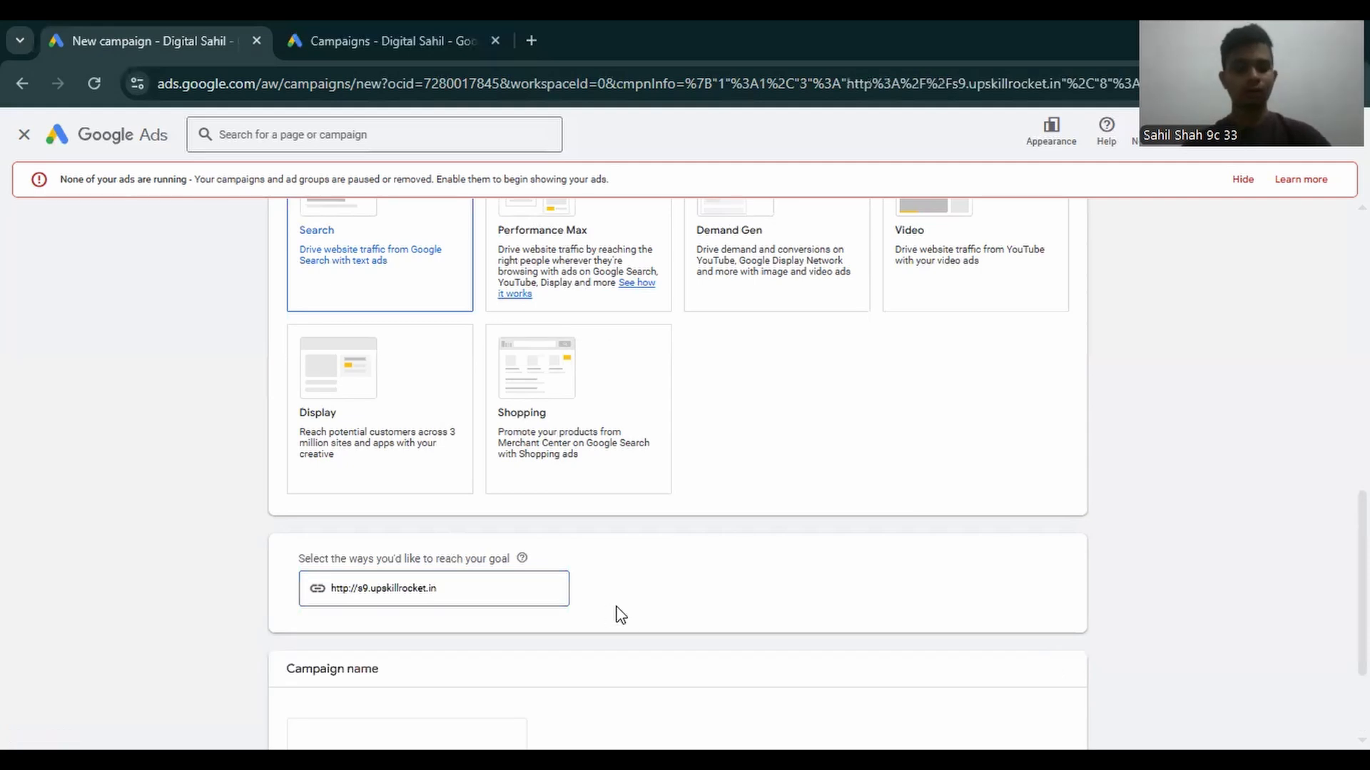
Name the campaign "Digital Marketing Course Campaign" and start it as a new campaign rather than a saved draft.
scroll(612, 613, down, 2)
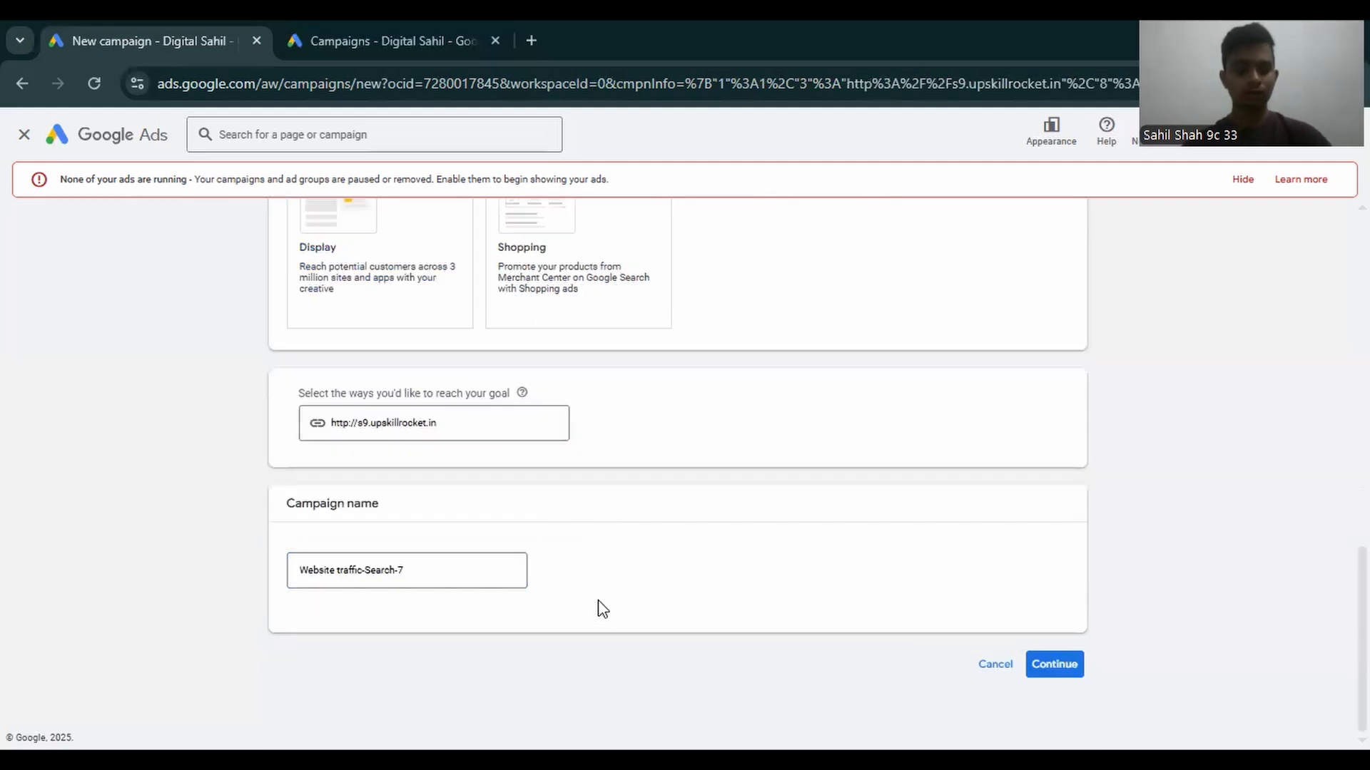
click(437, 568)
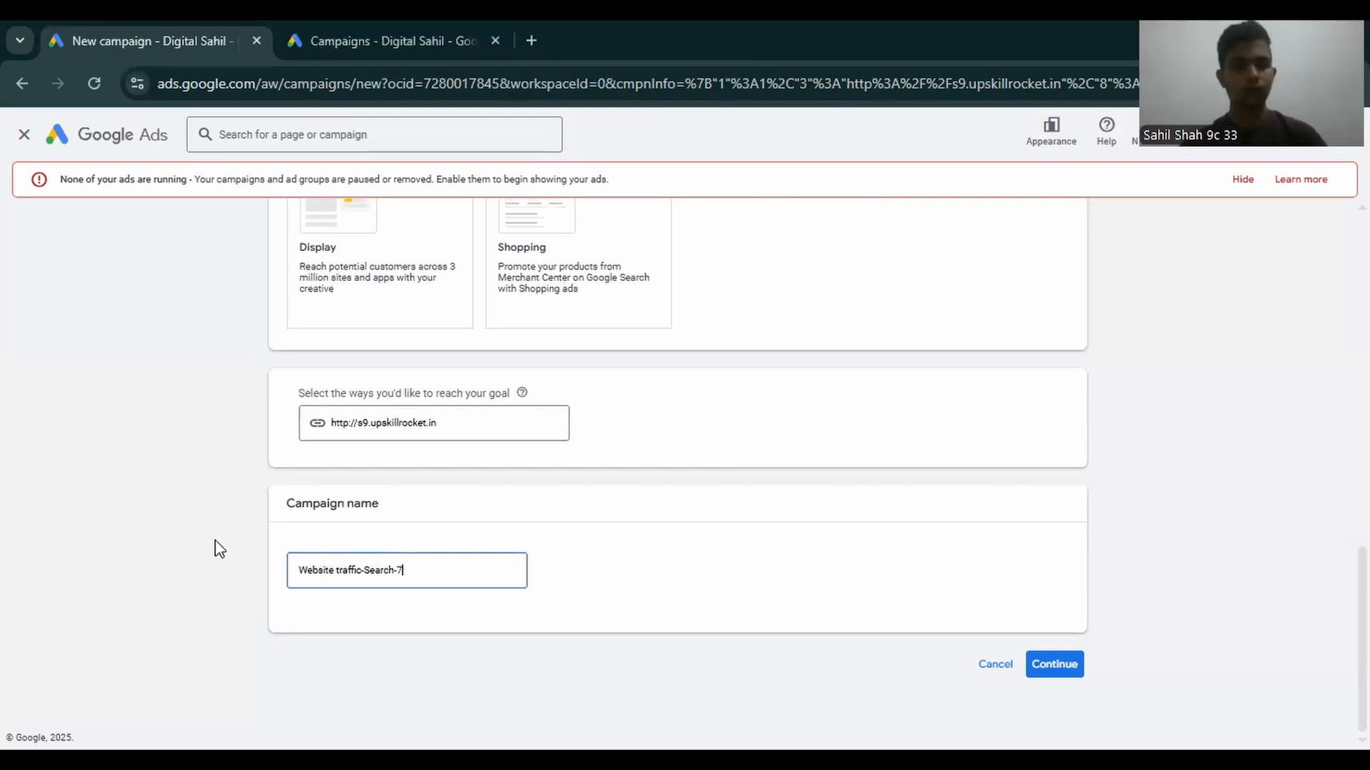
drag(421, 571, 225, 567)
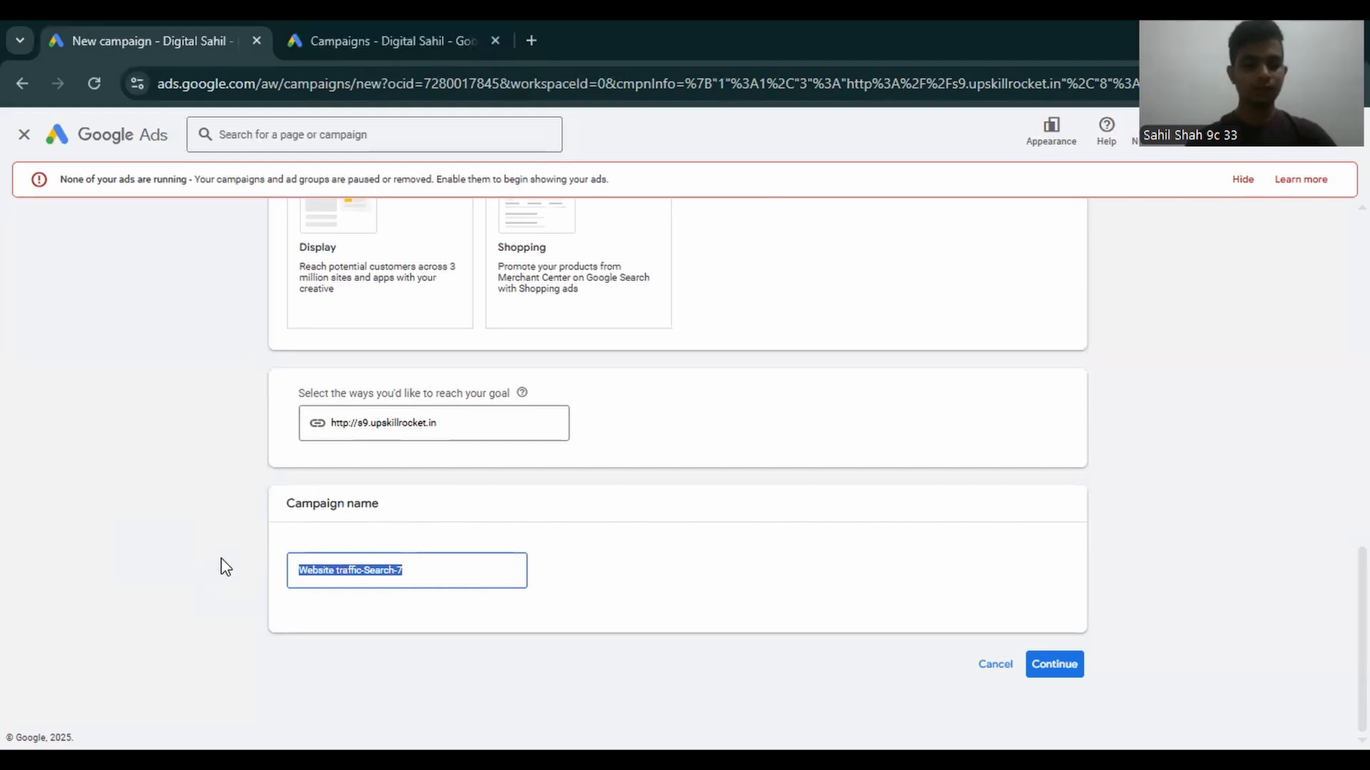
text(D)
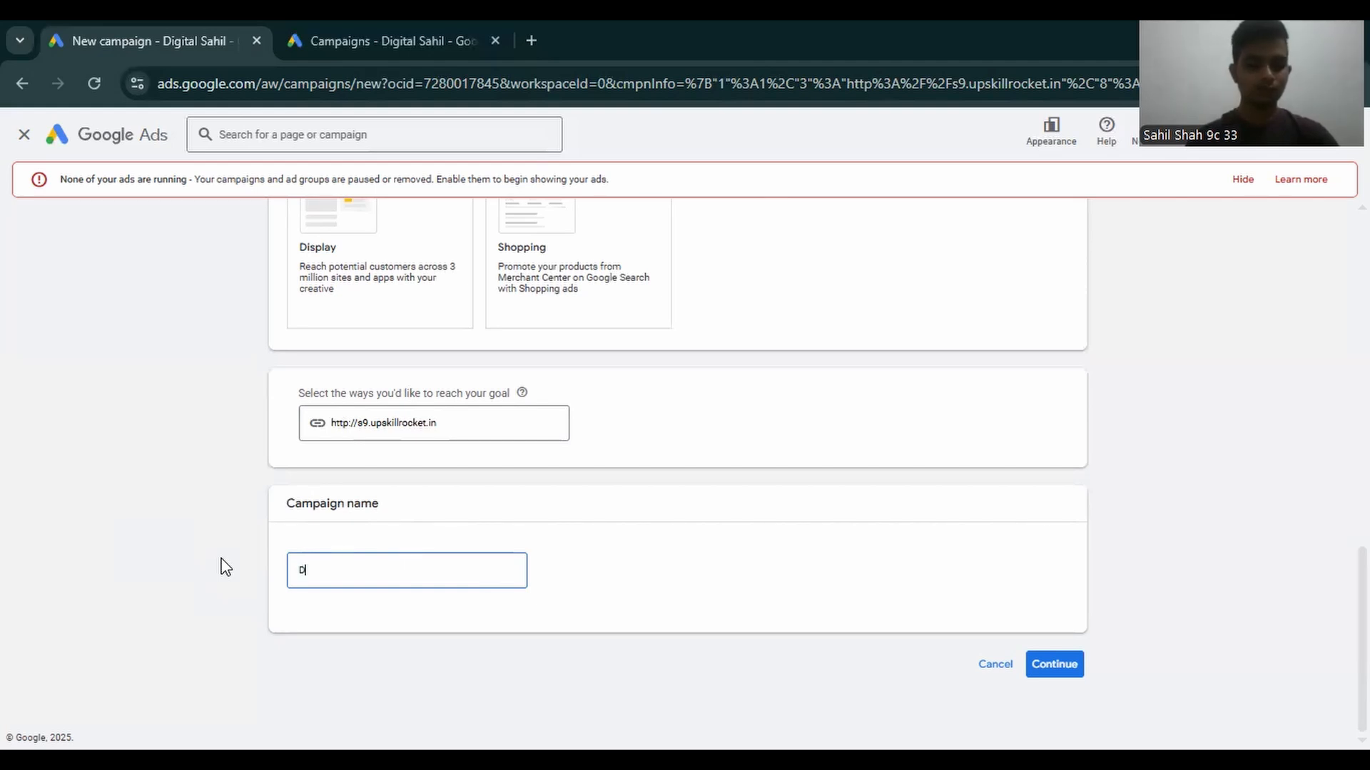
text(i)
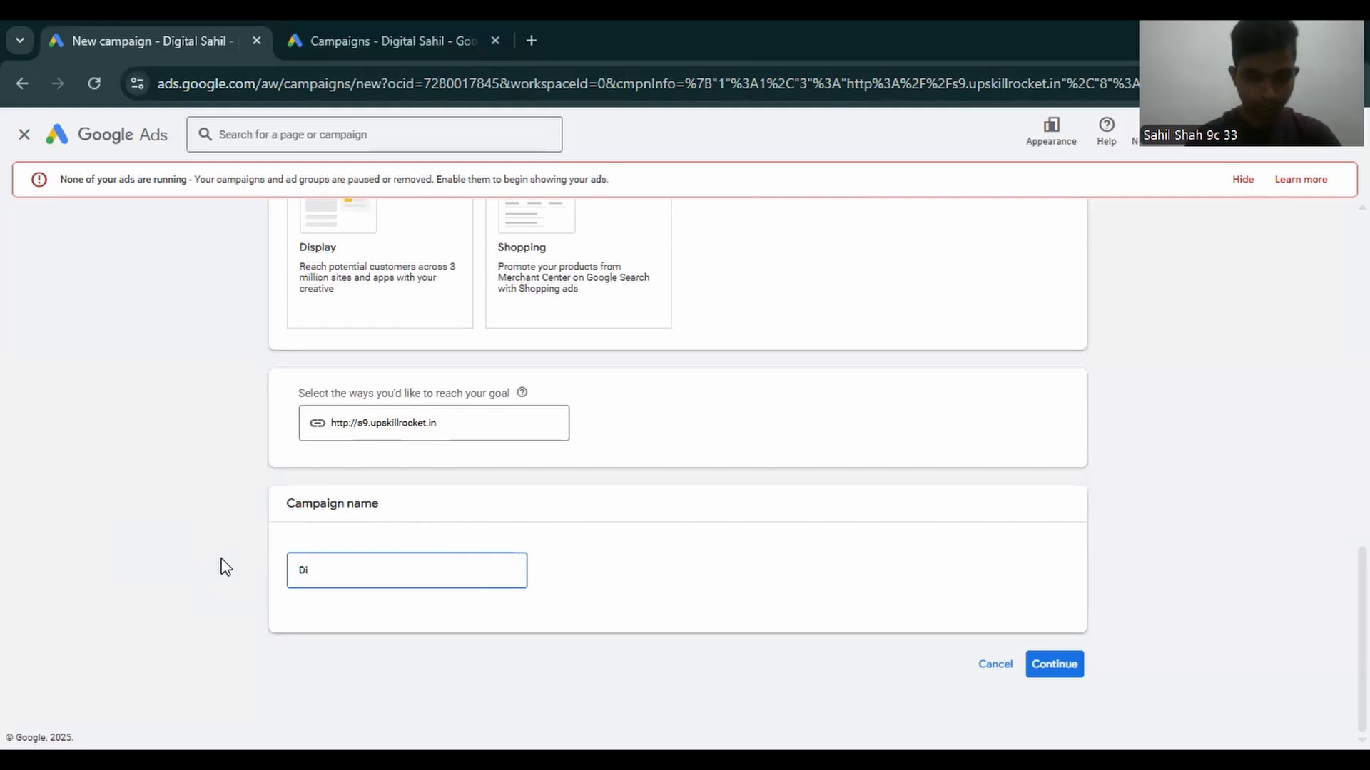
text(itgital Marketing Course Campaign)
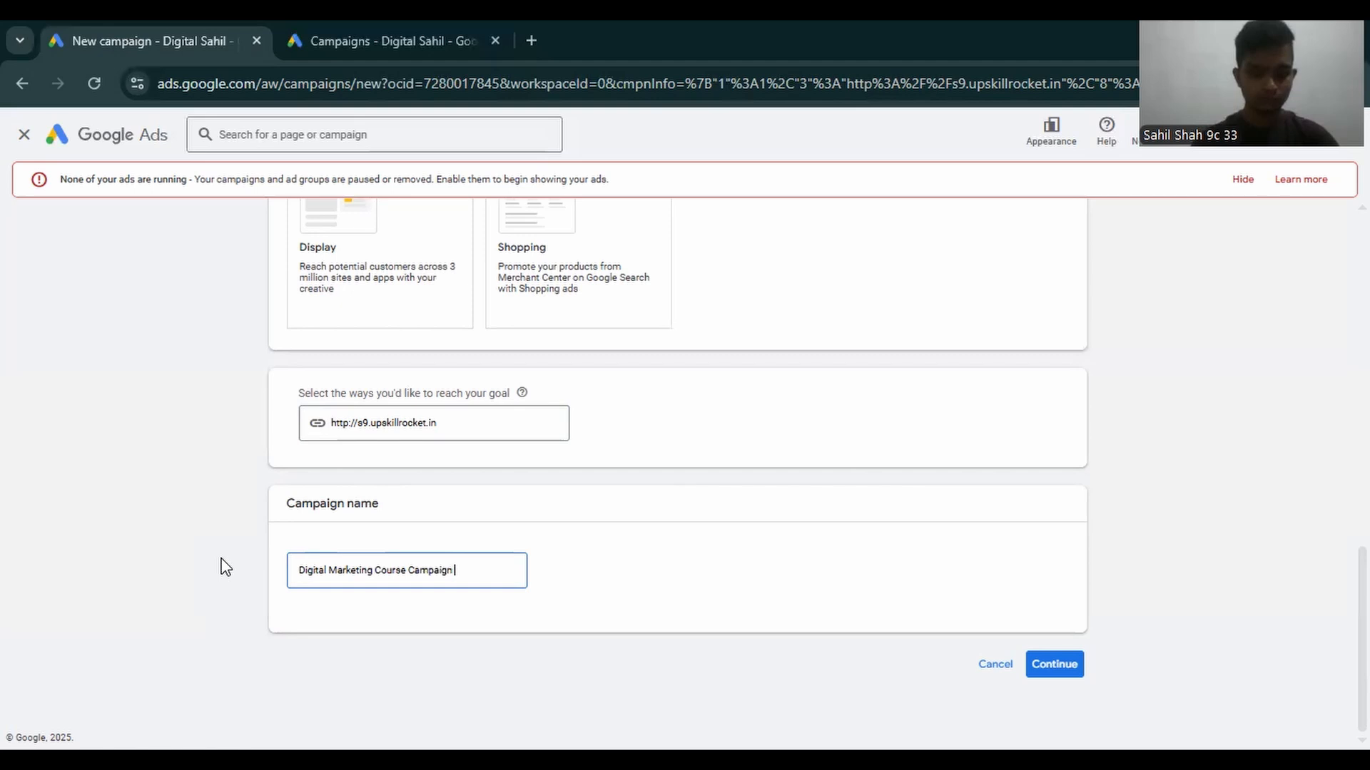
click(1068, 665)
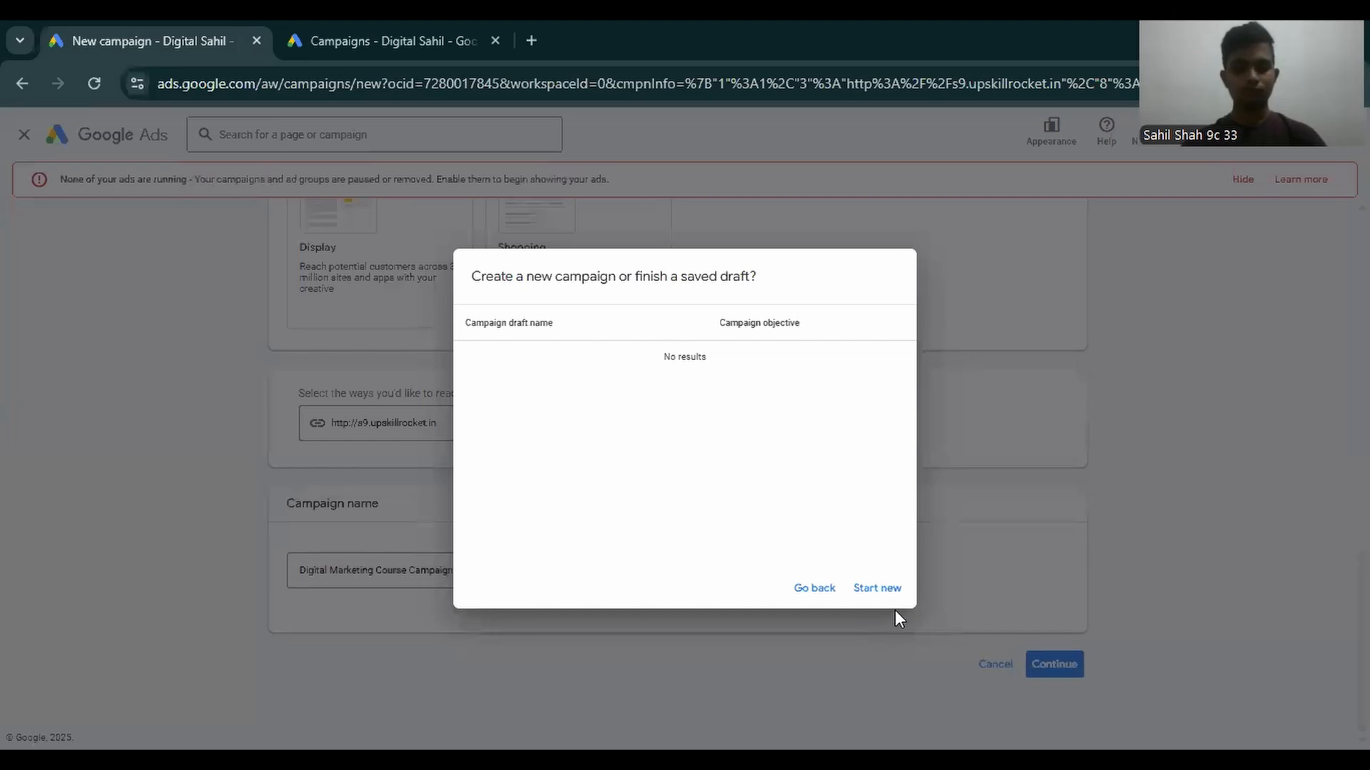
click(878, 587)
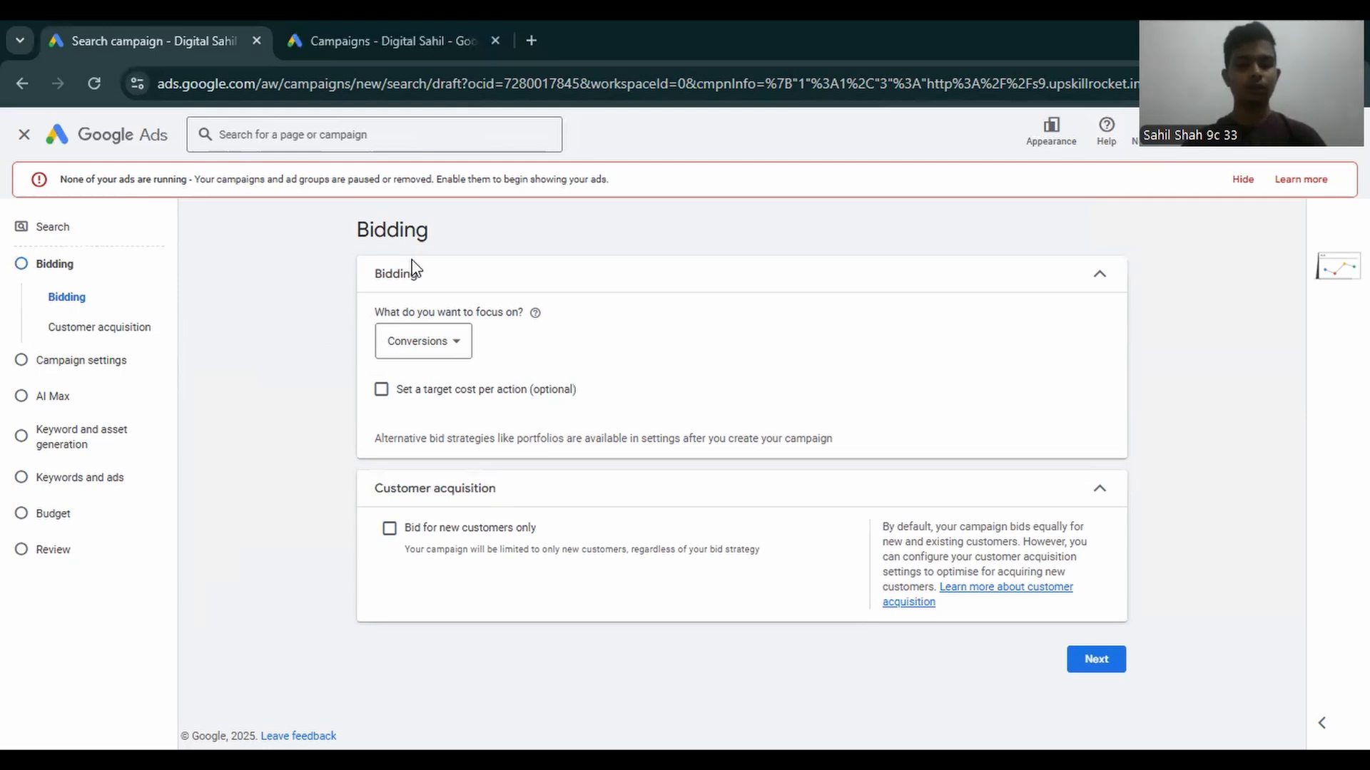
Set the bidding focus to Clicks and enable a maximum cost per click bid limit.
click(439, 347)
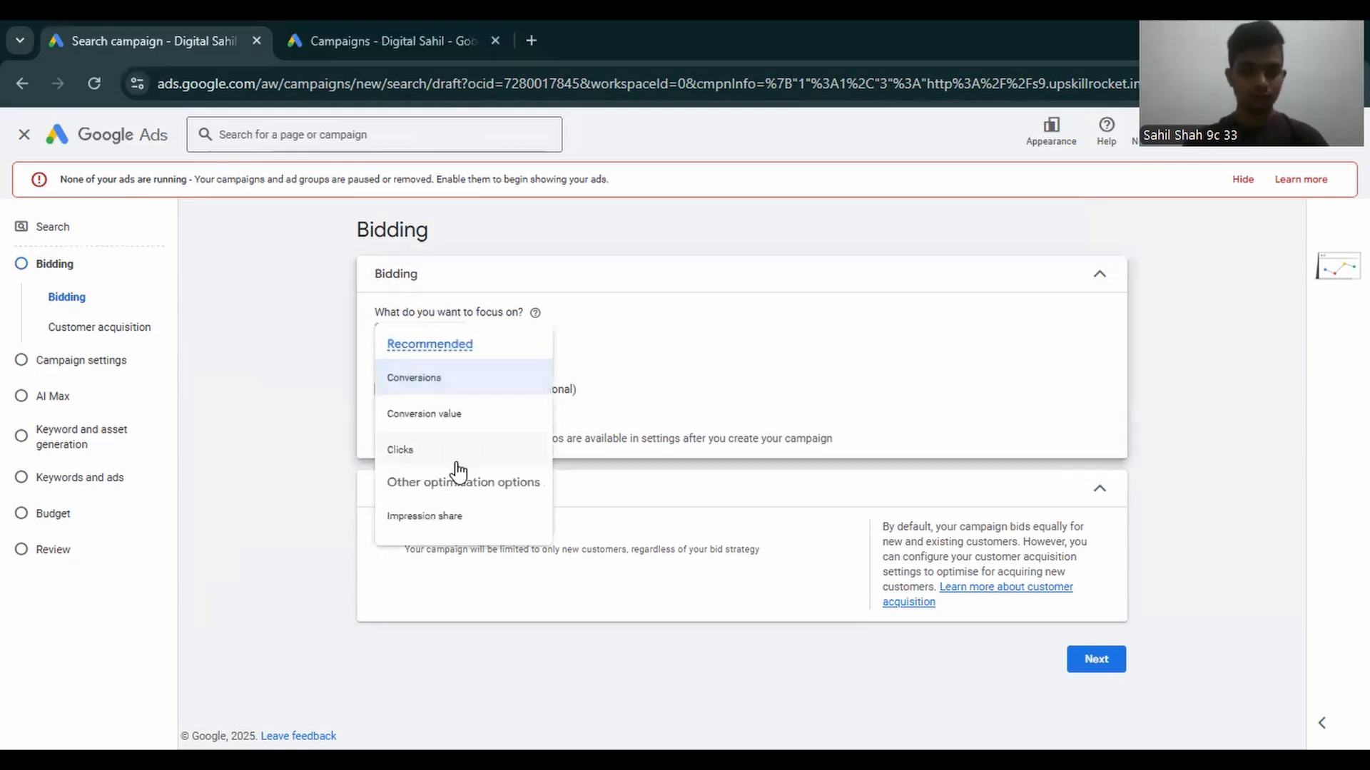
click(413, 451)
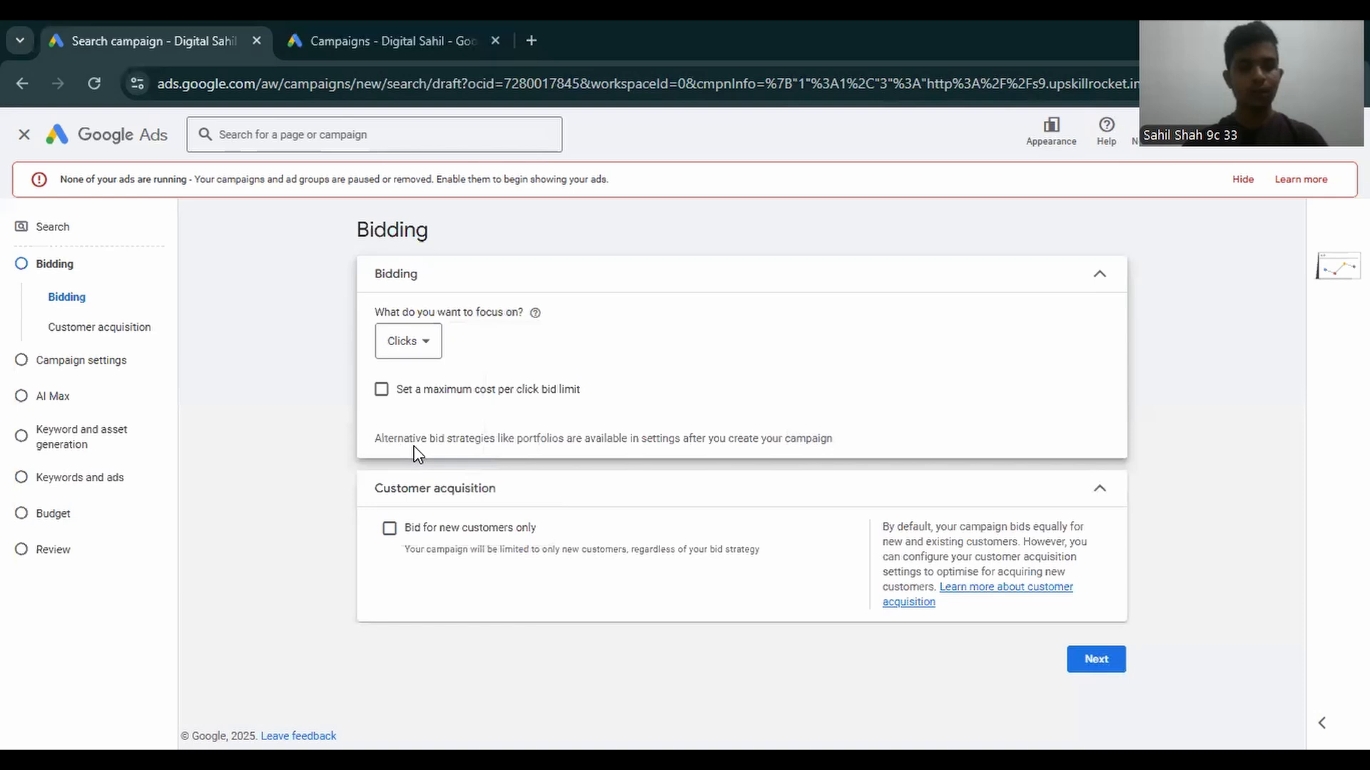
click(430, 393)
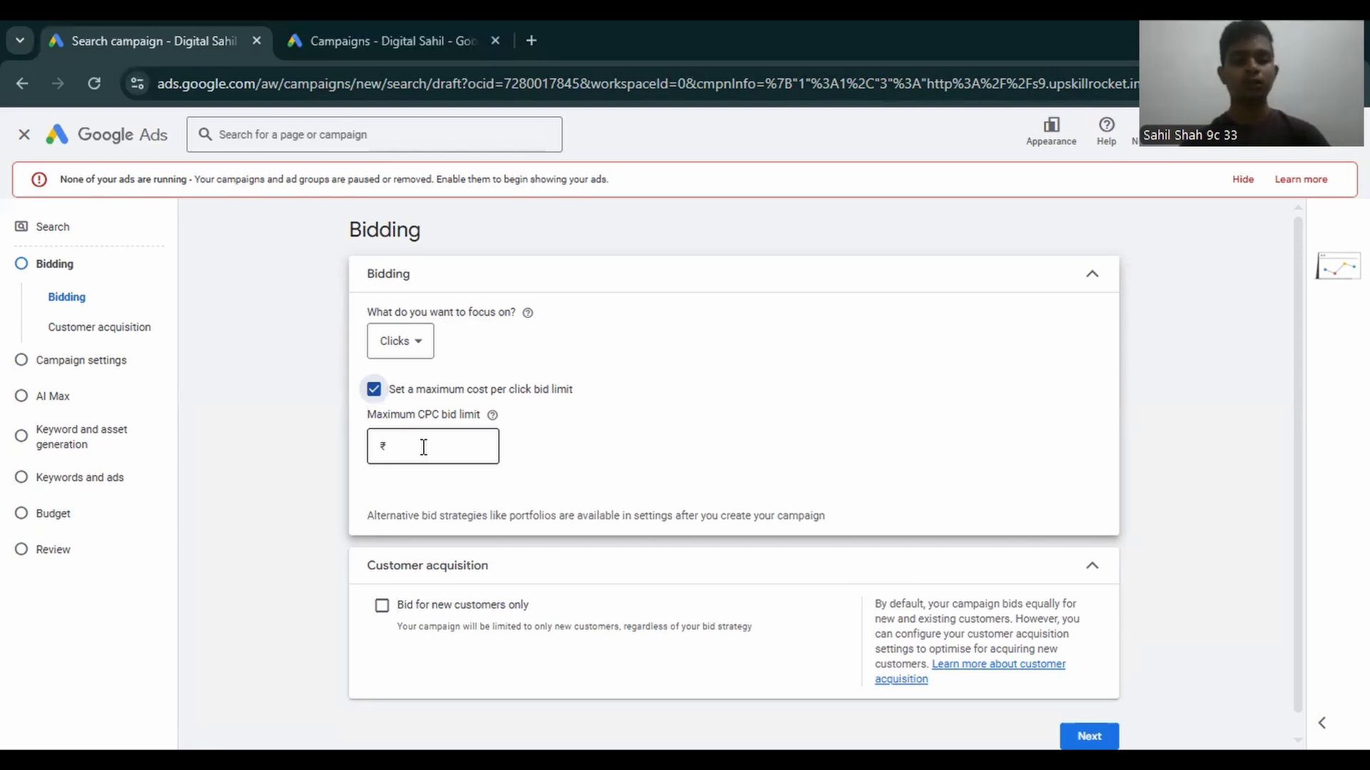
Switch to the other open Google Ads page and open Discover new keywords in Keyword Planner.
click(349, 29)
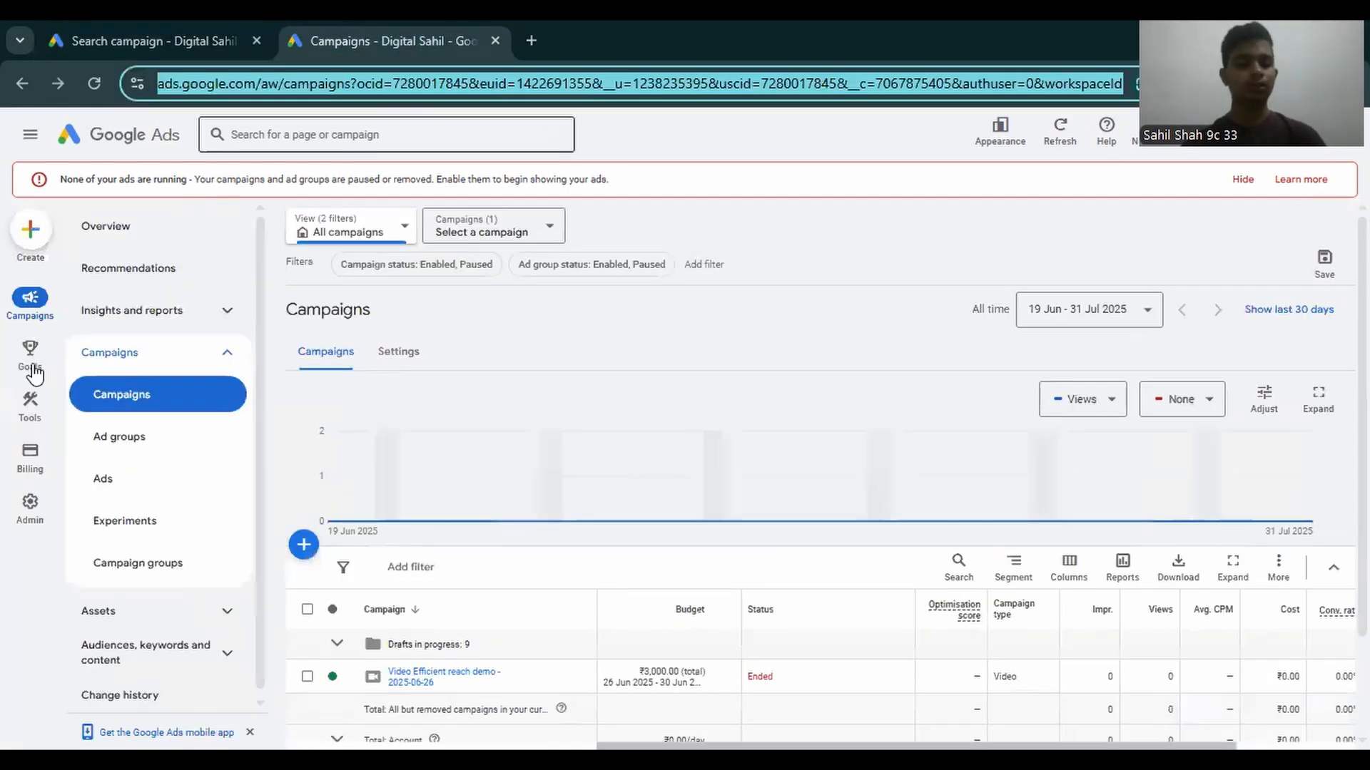
mouse_move(35, 428)
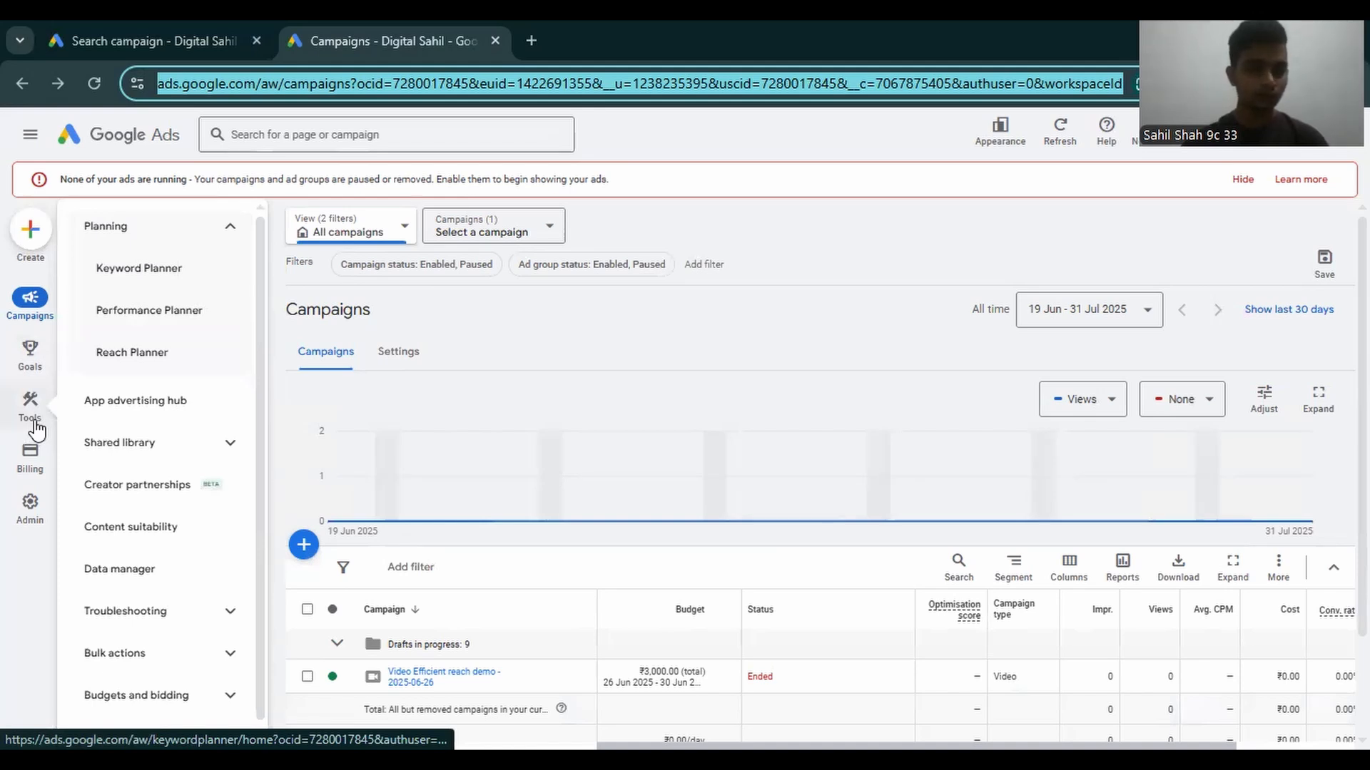
click(156, 285)
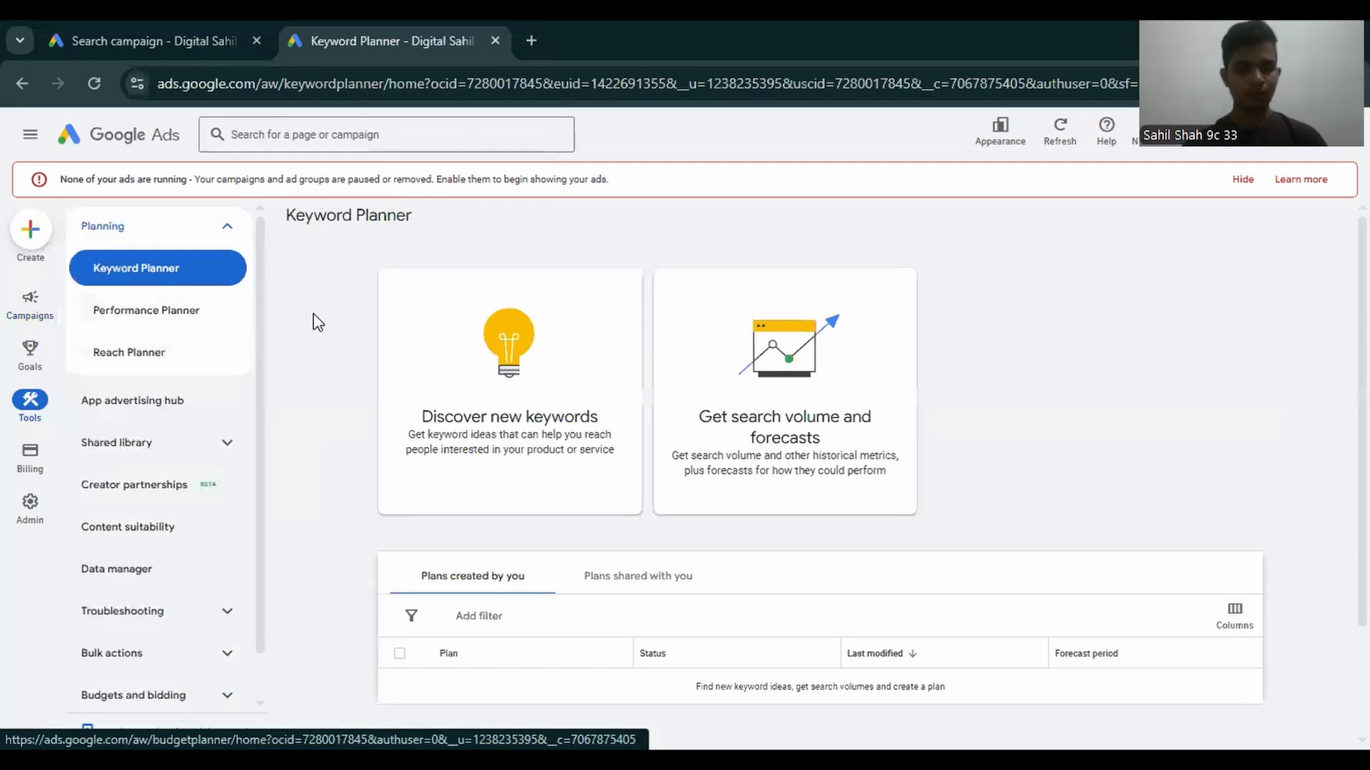
click(508, 374)
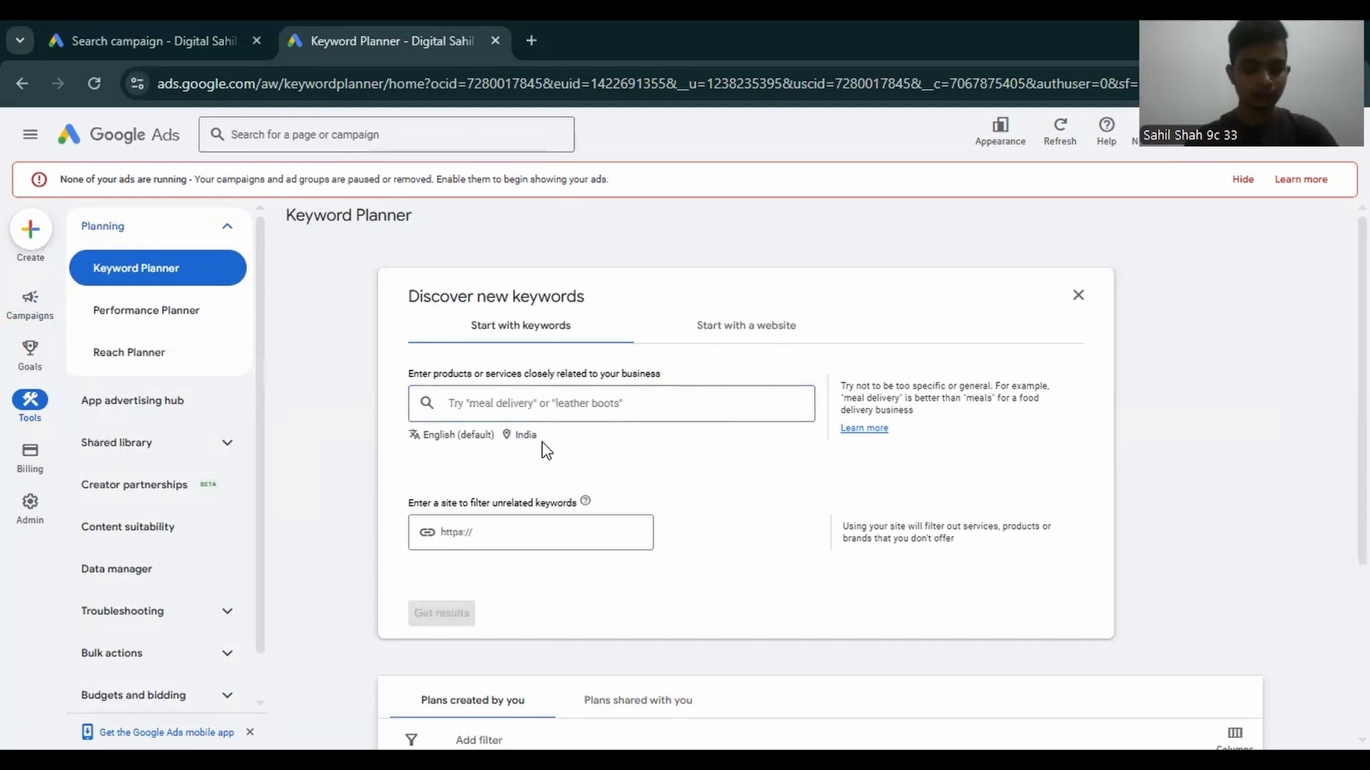
Enter "Digital Marketing Course In Bangalore" as the product or service for discovering new keywords.
scroll(545, 450, down, 3)
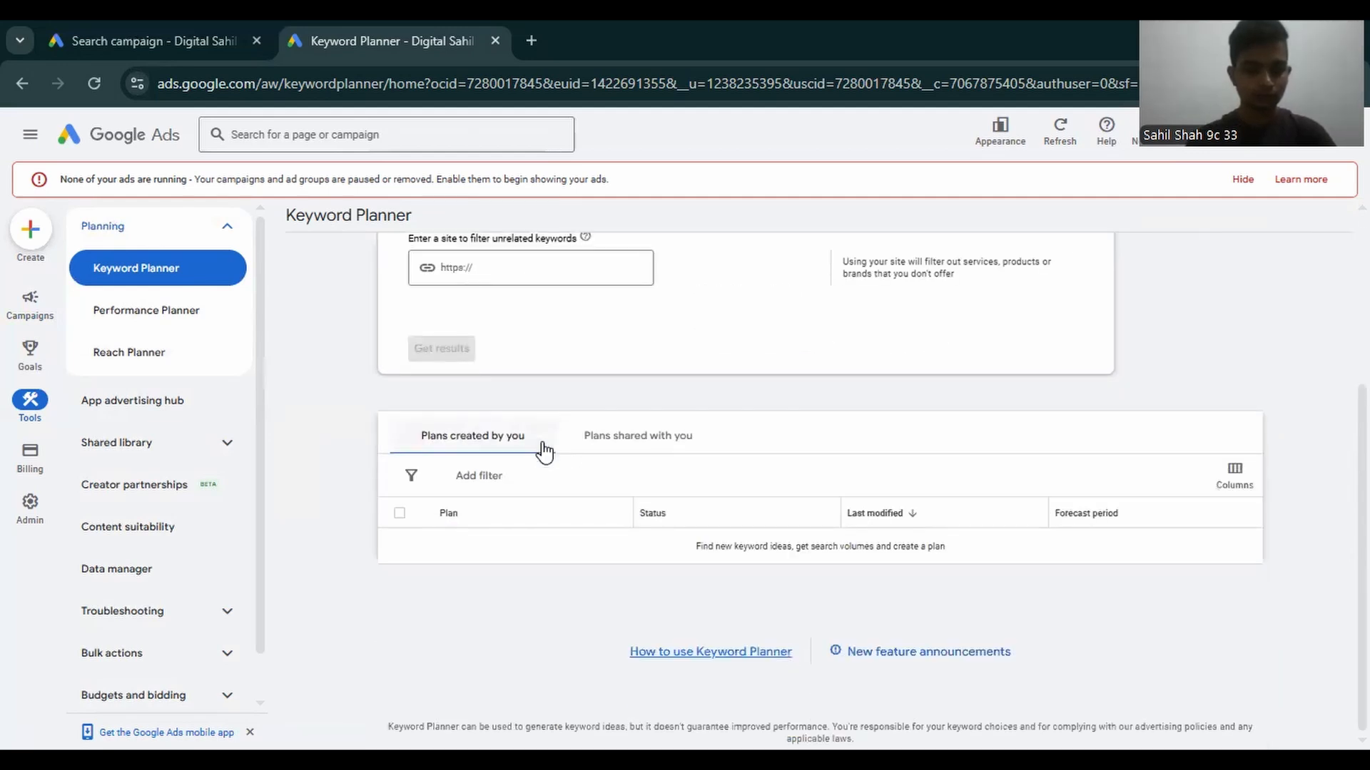
scroll(526, 438, up, 3)
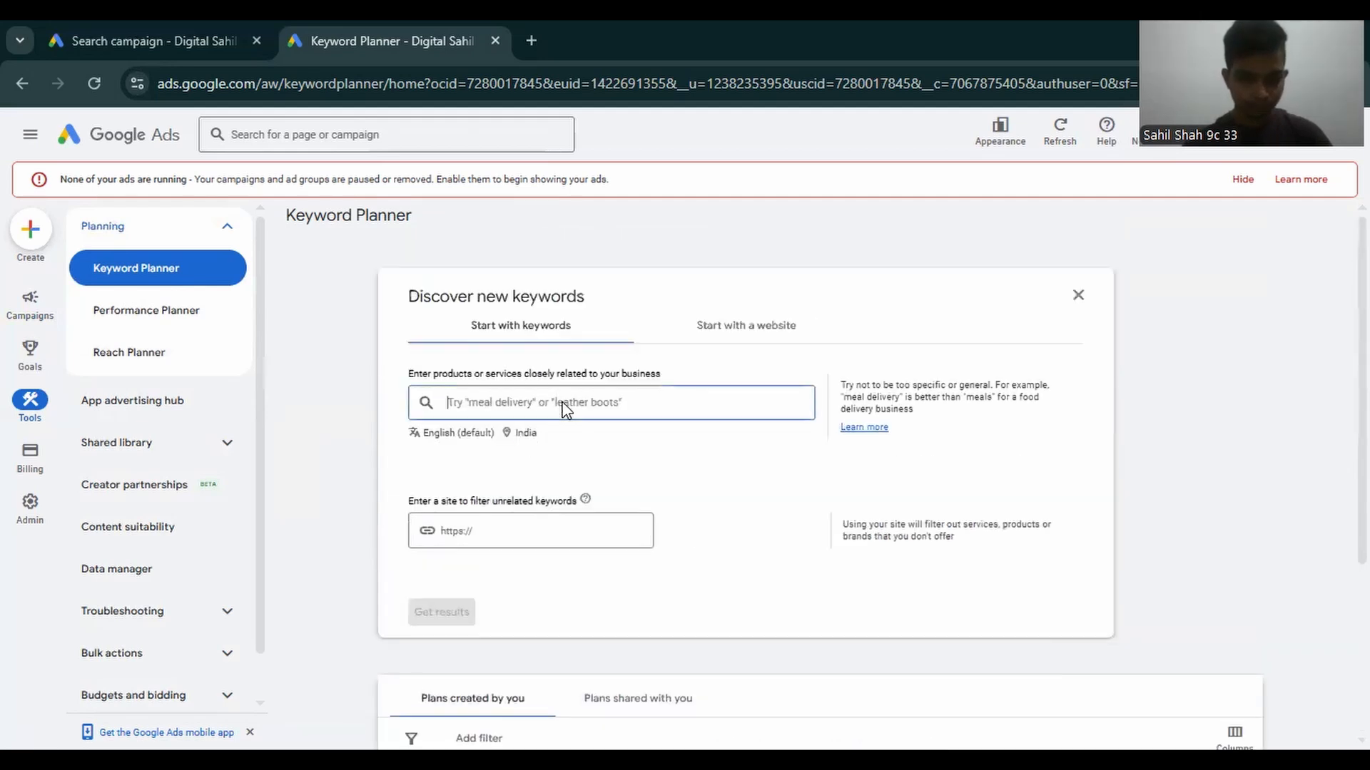
text(Digit)
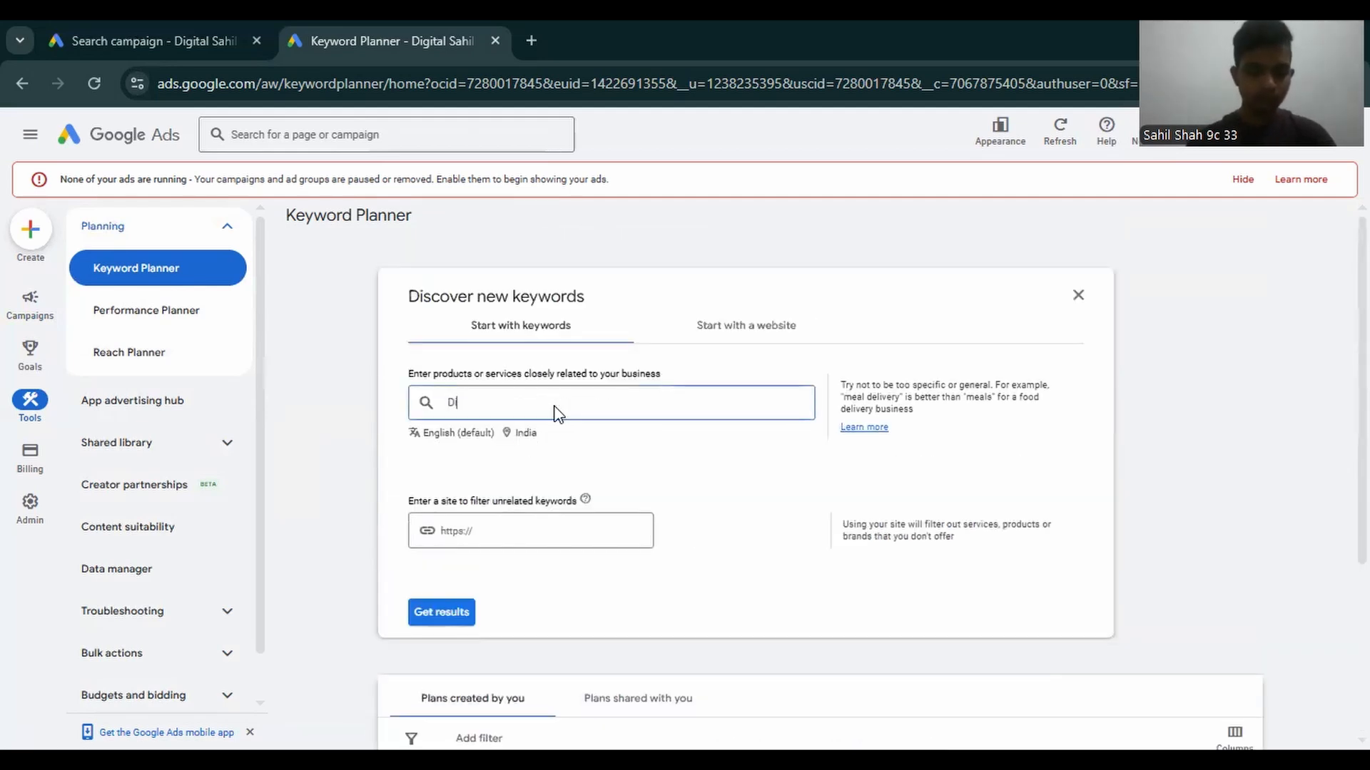
text(Ma)
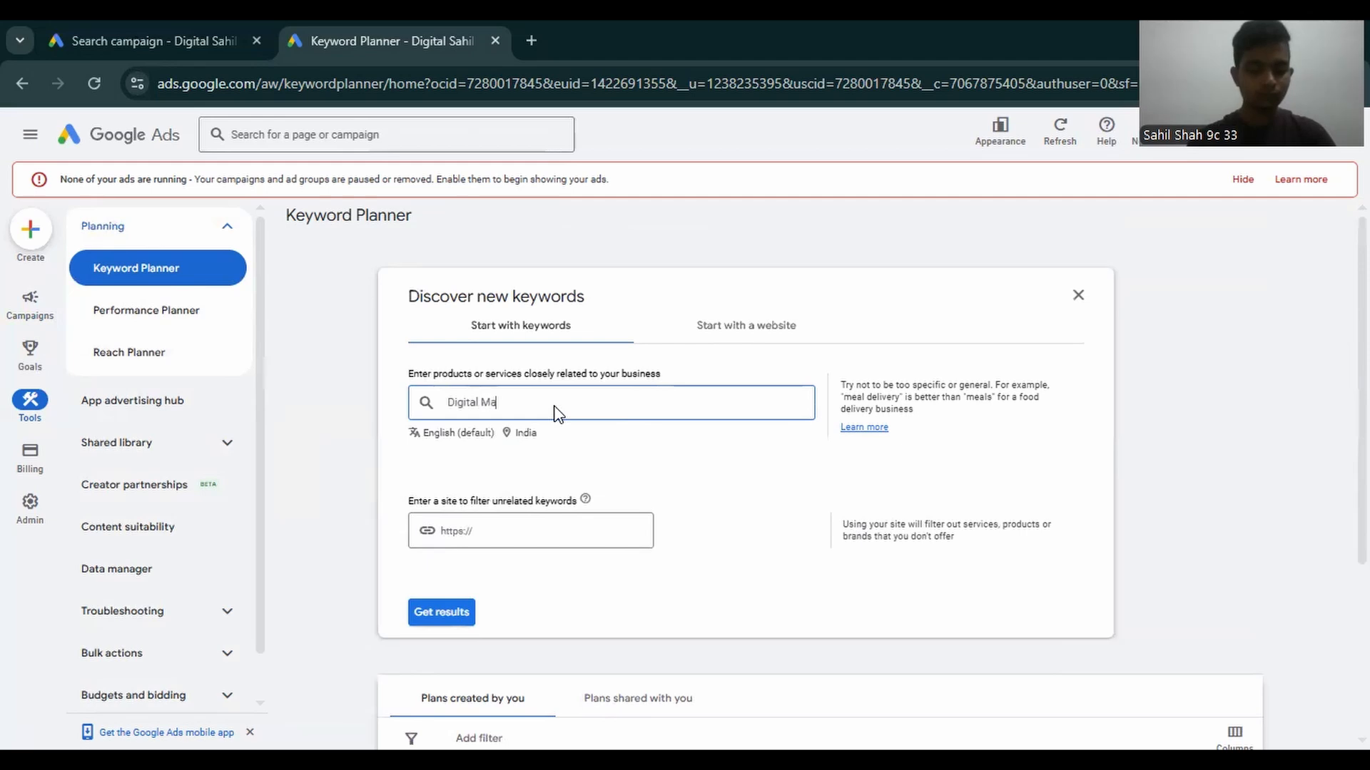
text(rketing Course)
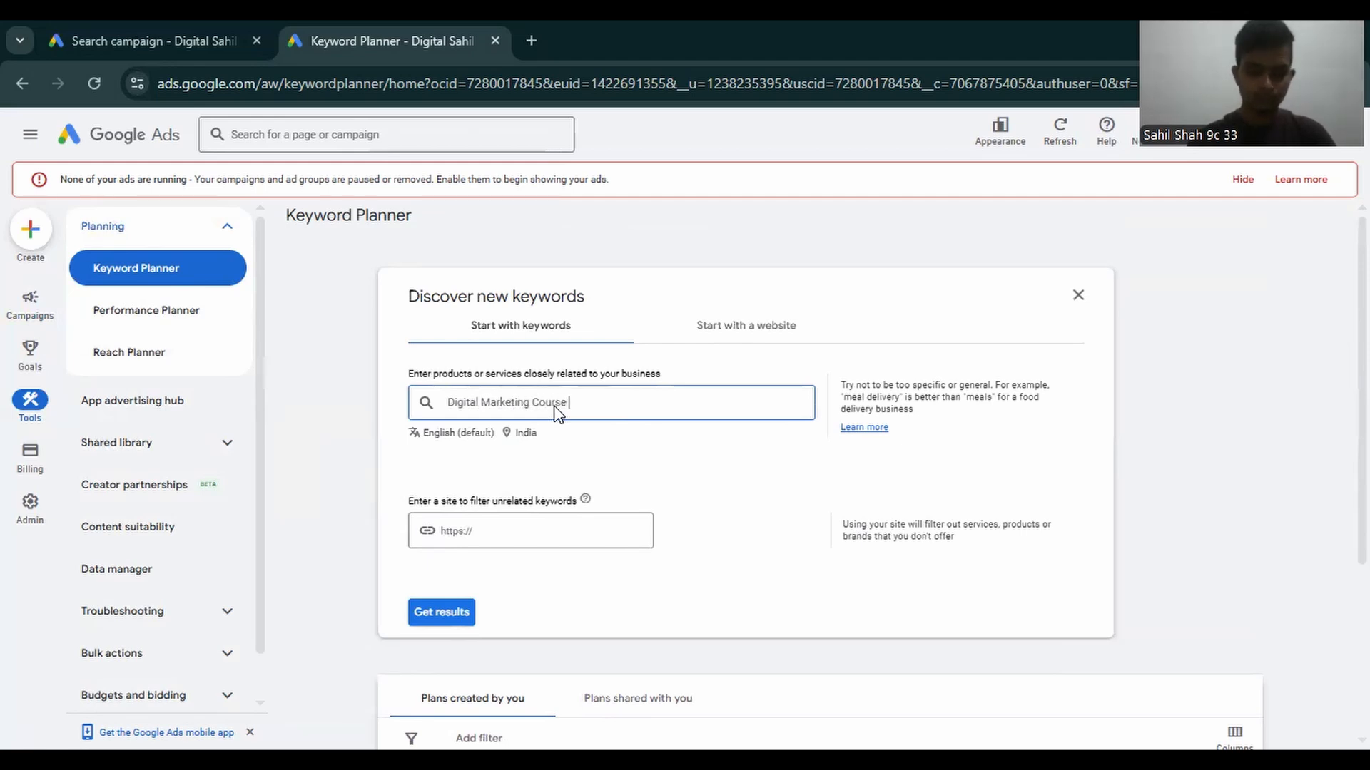
text( In)
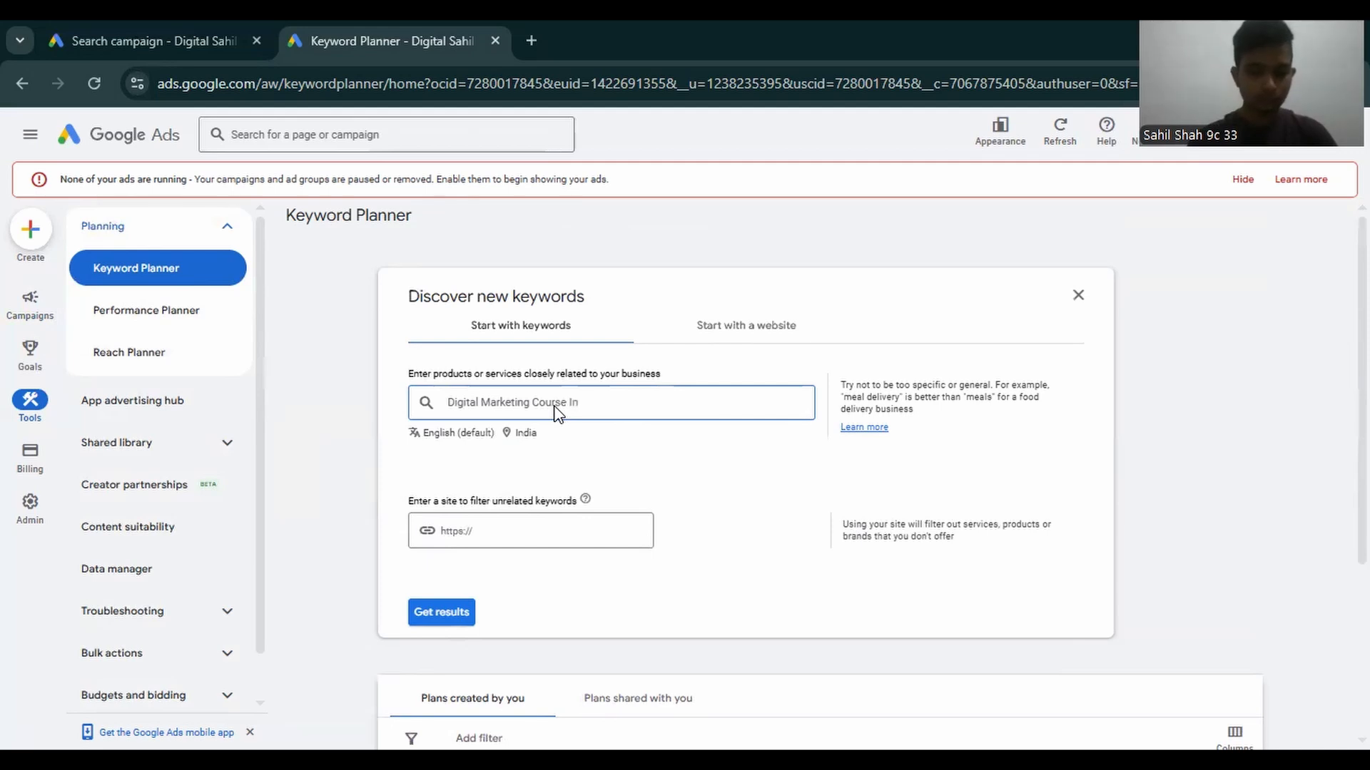
text( Bangalore)
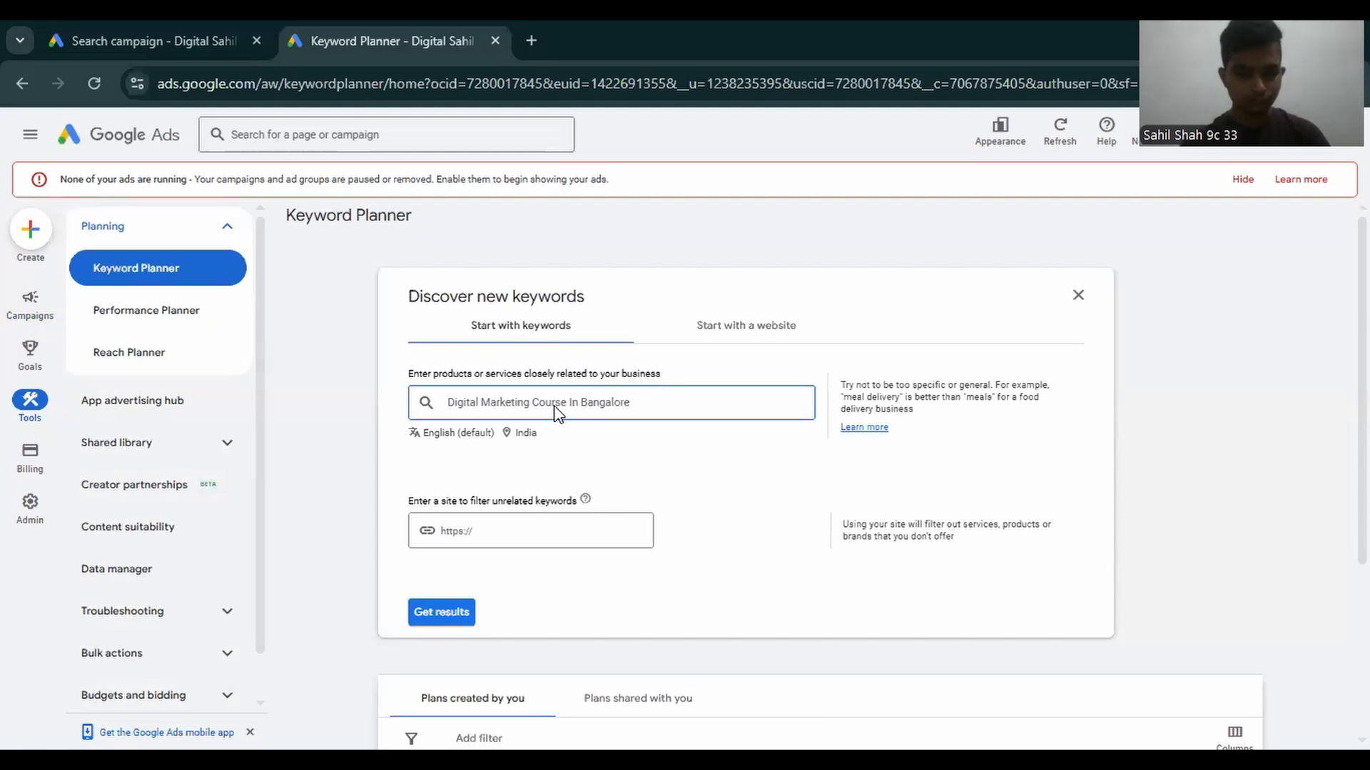
Set s9.upskillrocket.me as the site for filtering unrelated keywords and get the keyword results.
click(511, 537)
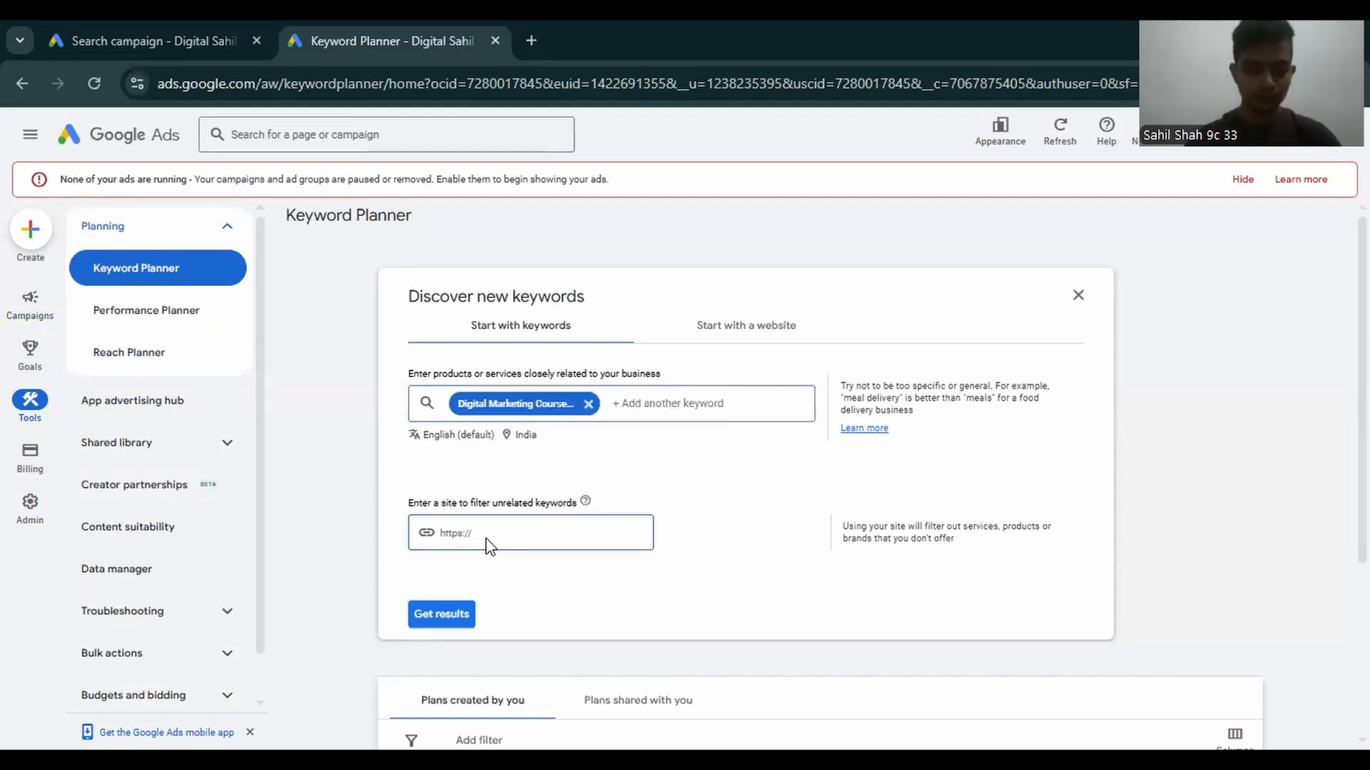
text(s9.u)
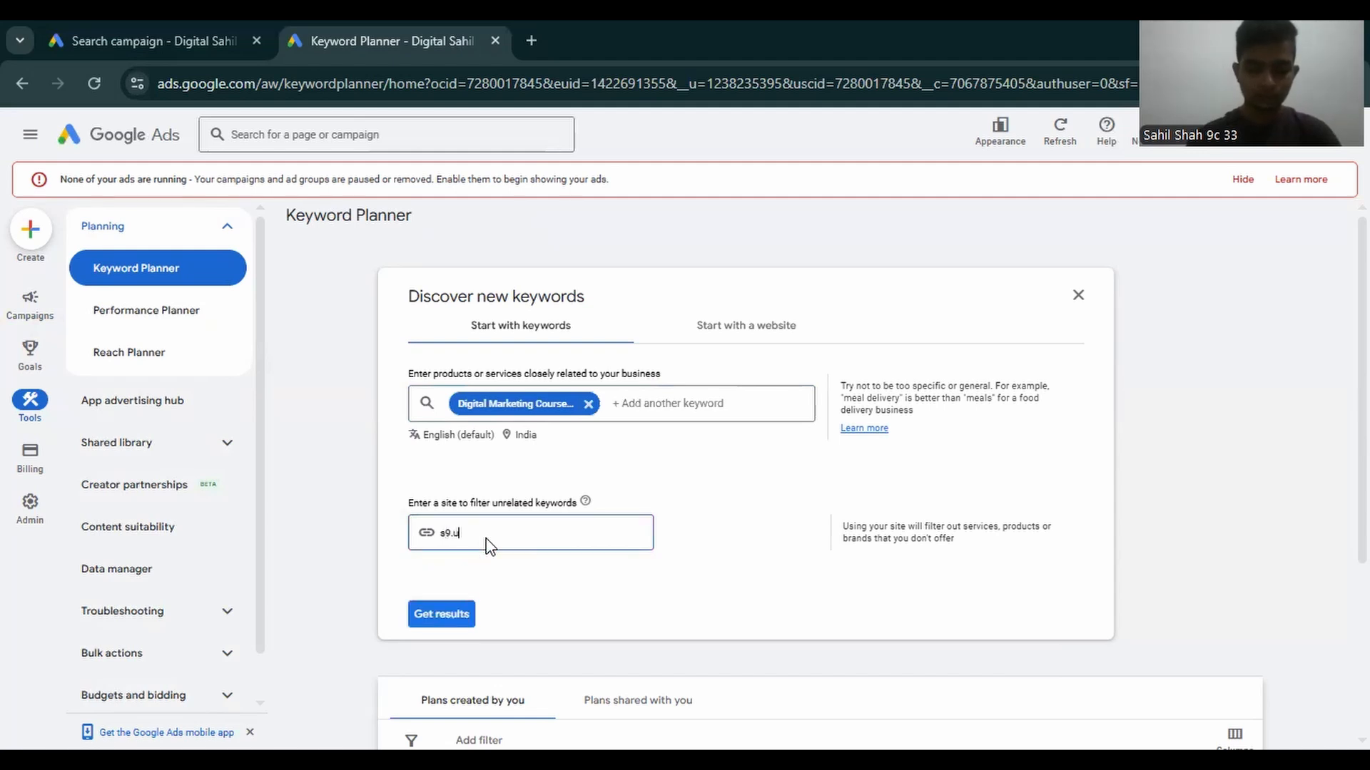
text(pskillro)
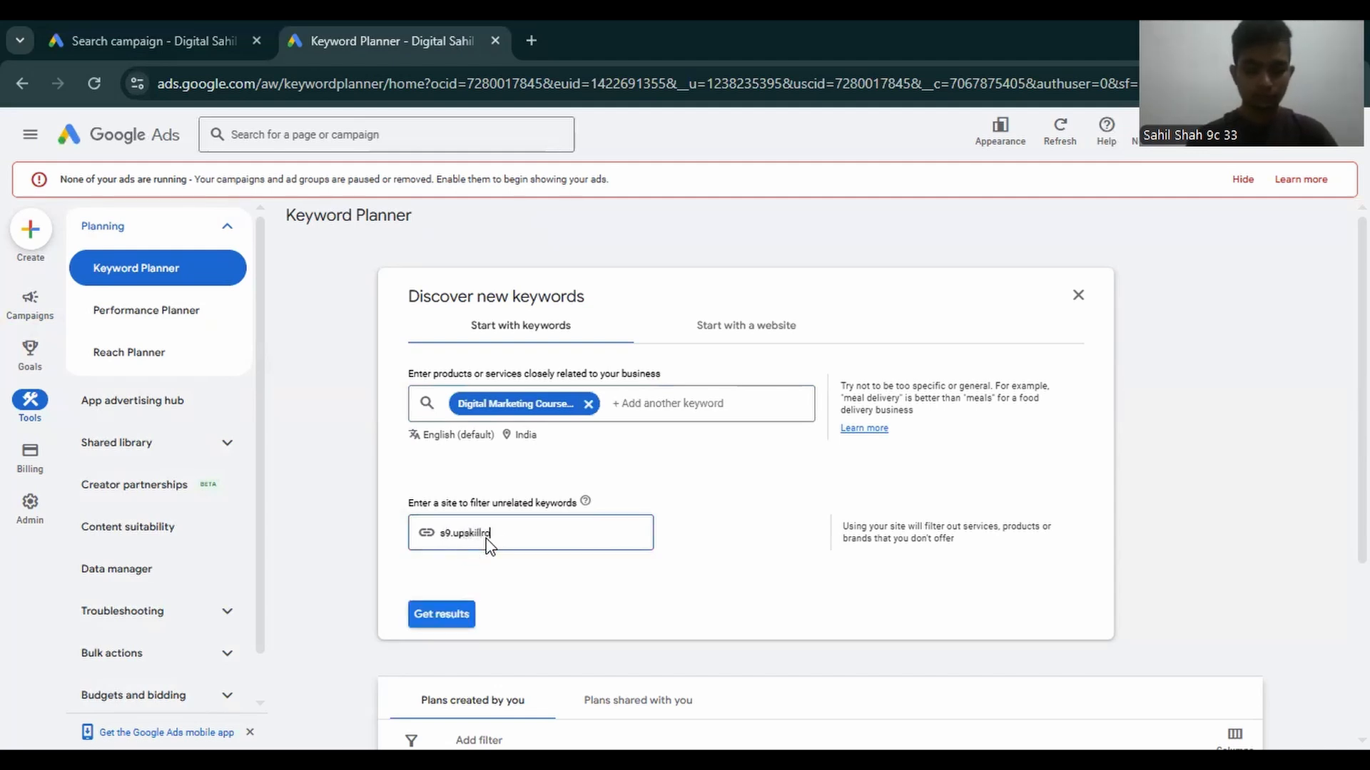
text(cket.me)
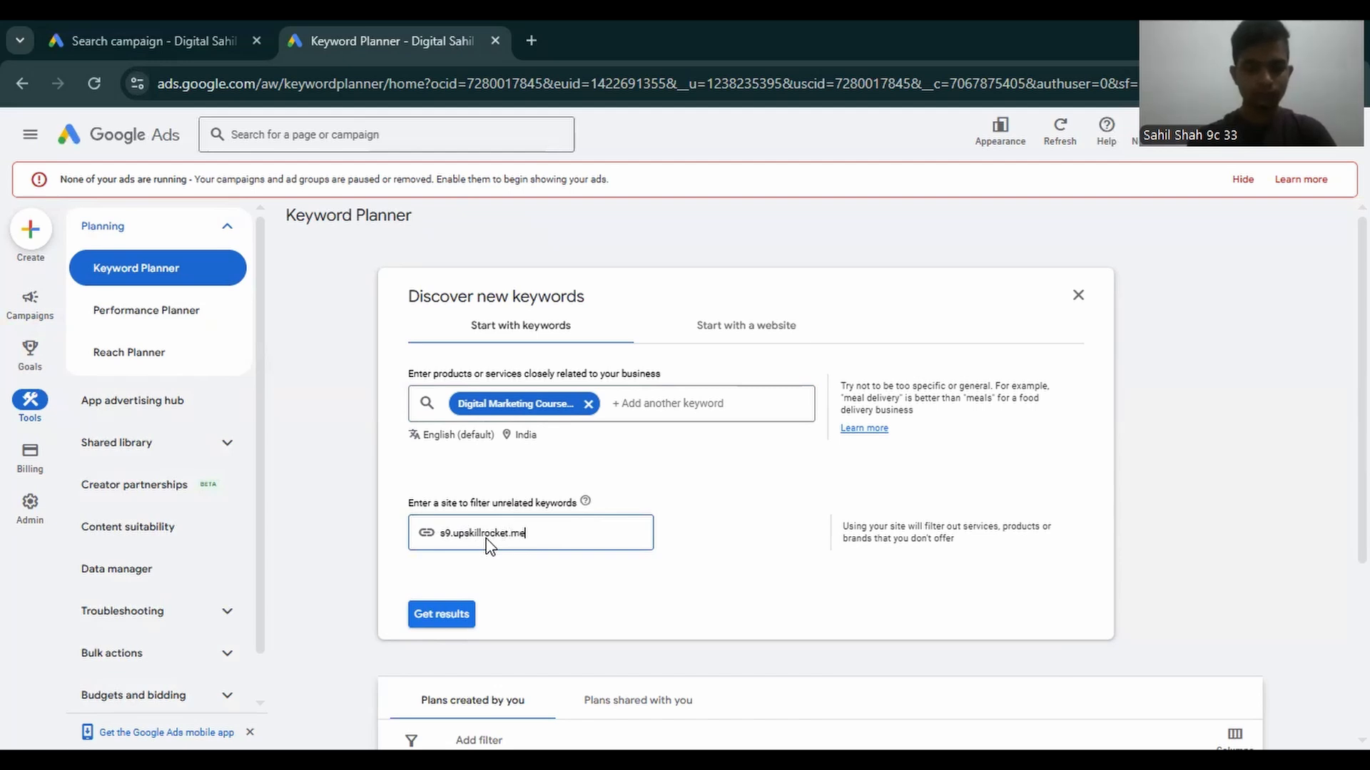
scroll(487, 548, down, 2)
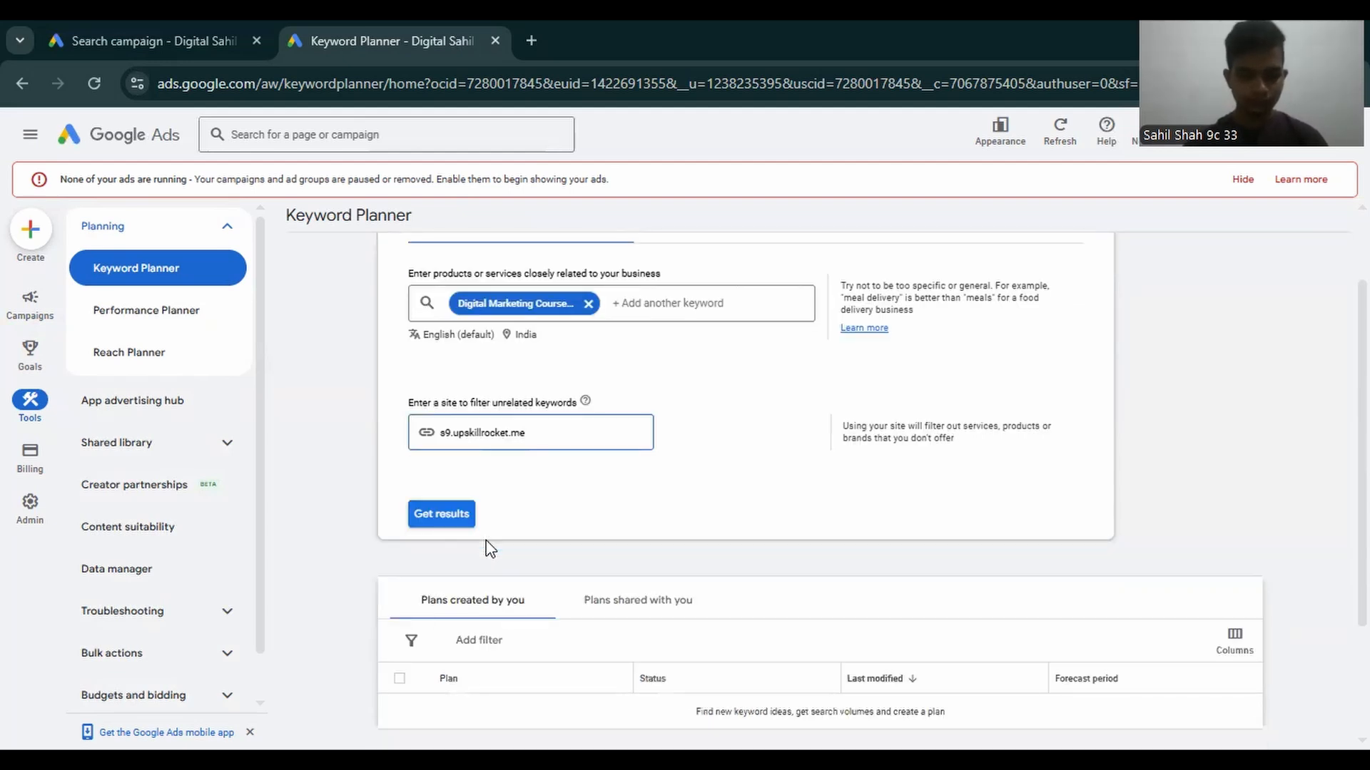
click(447, 527)
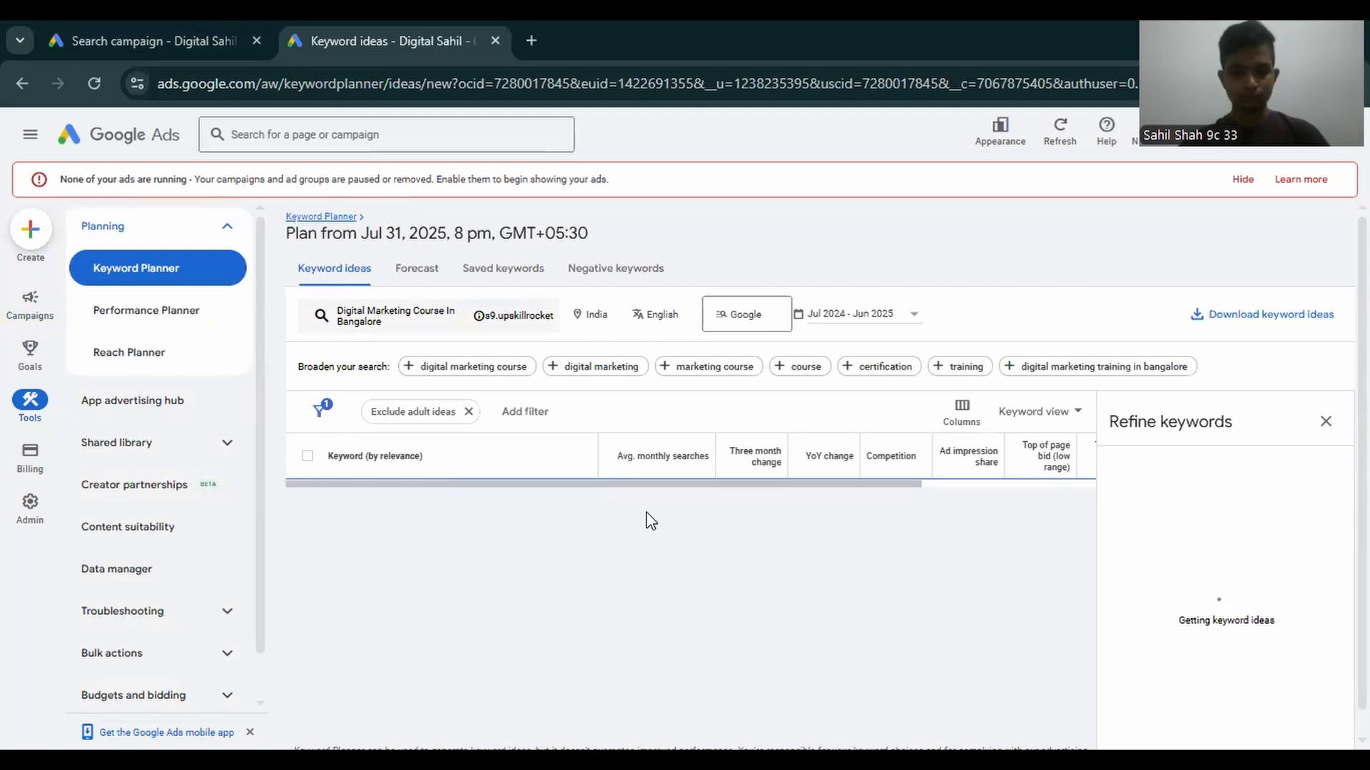
Examine the low-range and high-range top of page bids for the keyword ideas.
scroll(650, 520, down, 1)
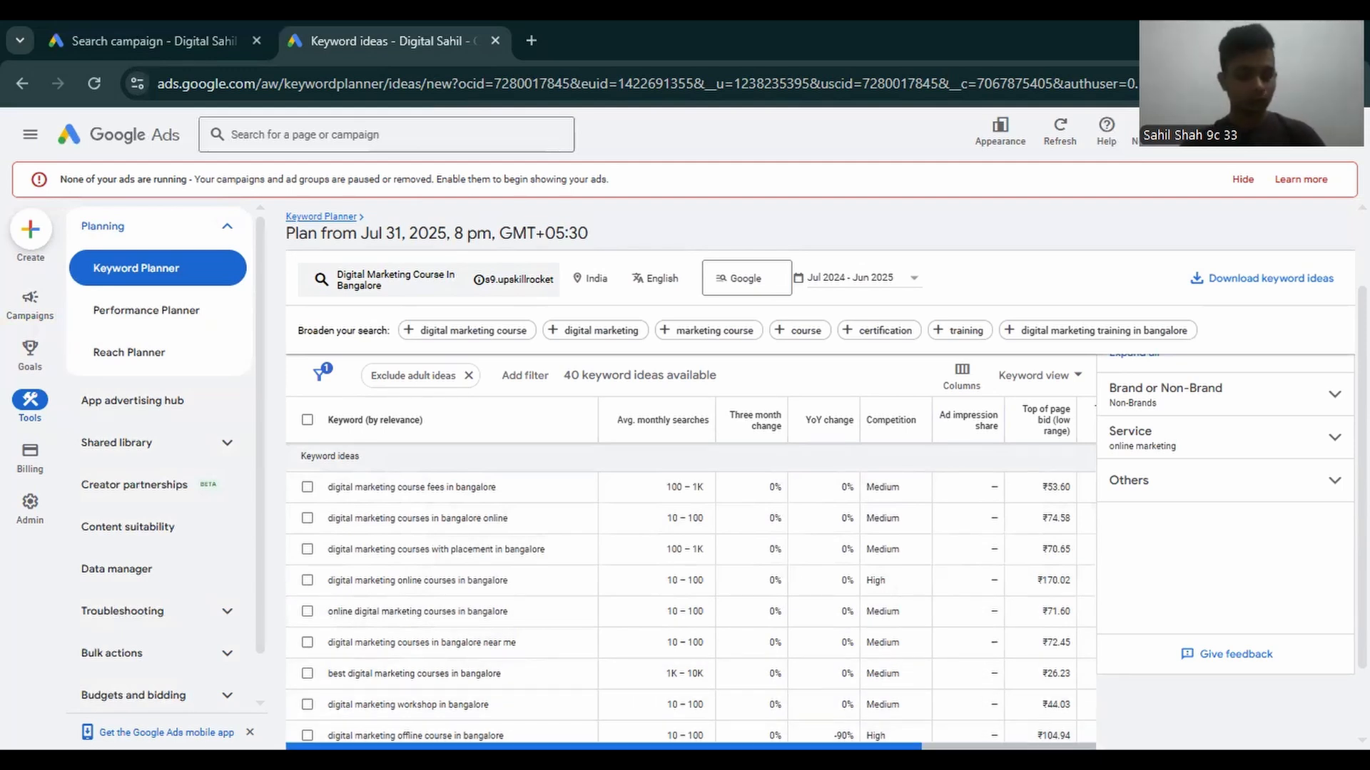
drag(604, 746, 778, 746)
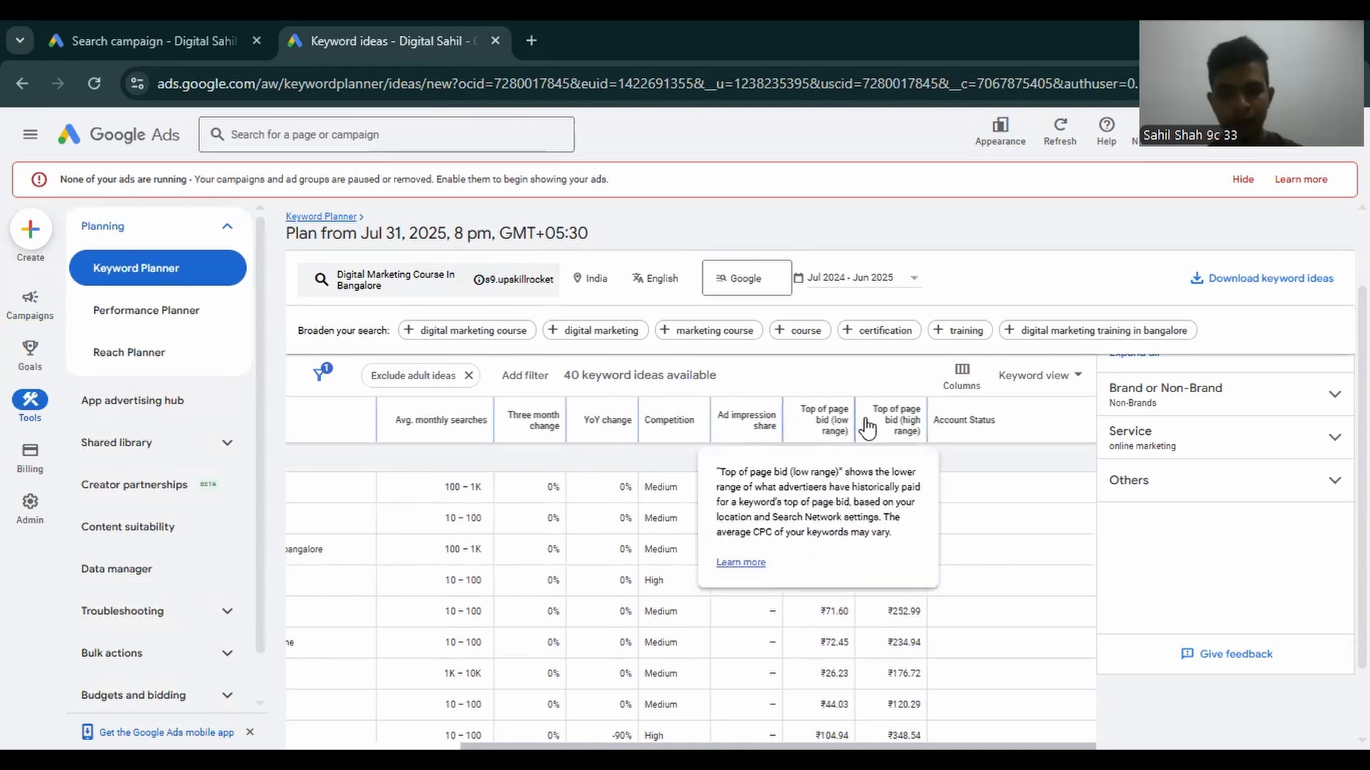
mouse_move(885, 426)
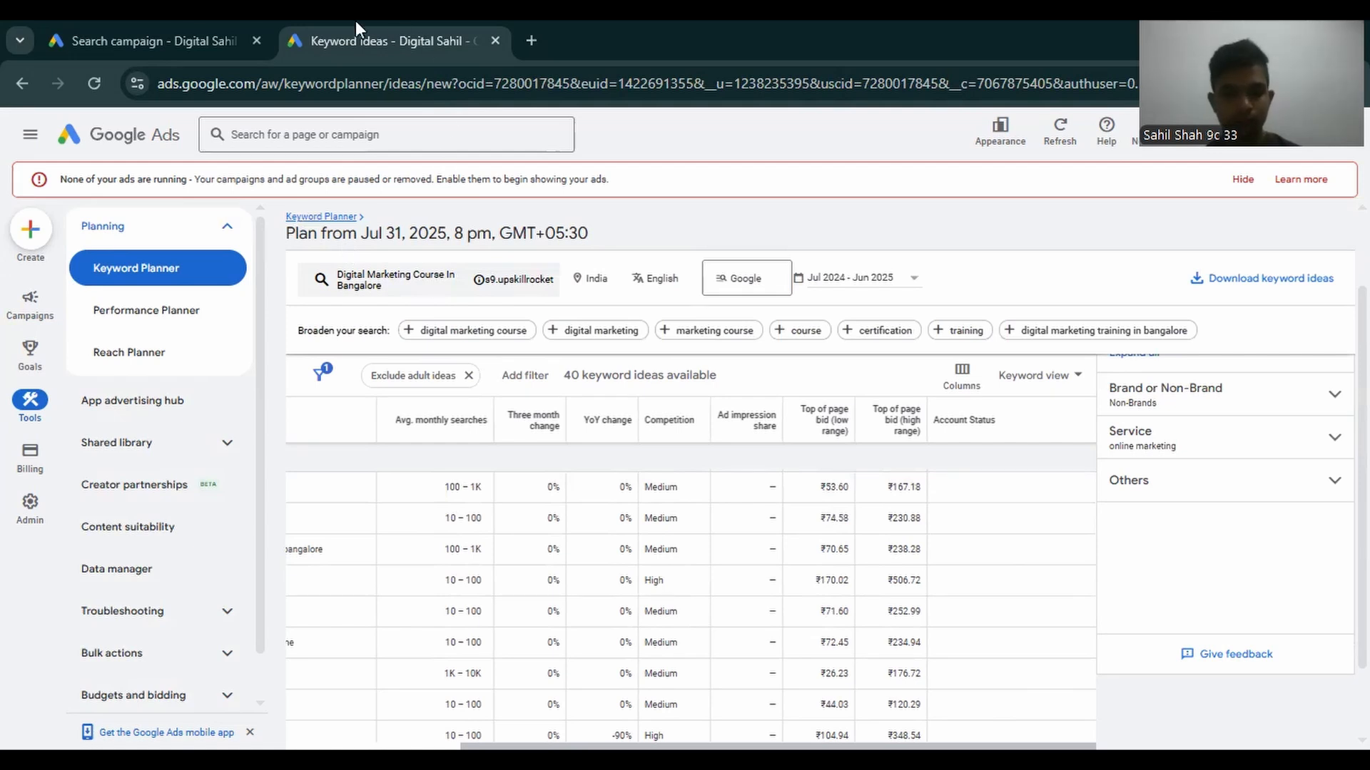
Return to the search campaign draft, set the maximum CPC bid limit to ₹163 and continue to the campaign settings.
click(187, 22)
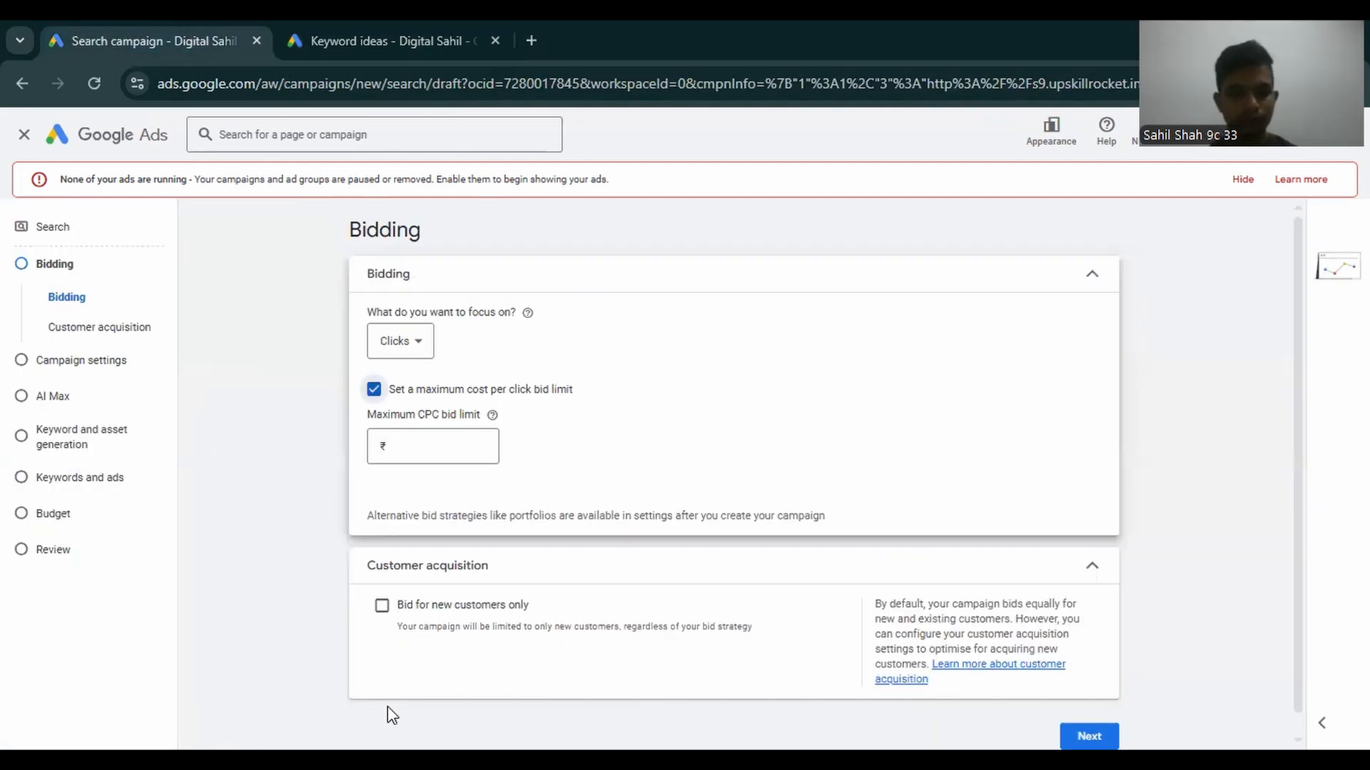
click(422, 443)
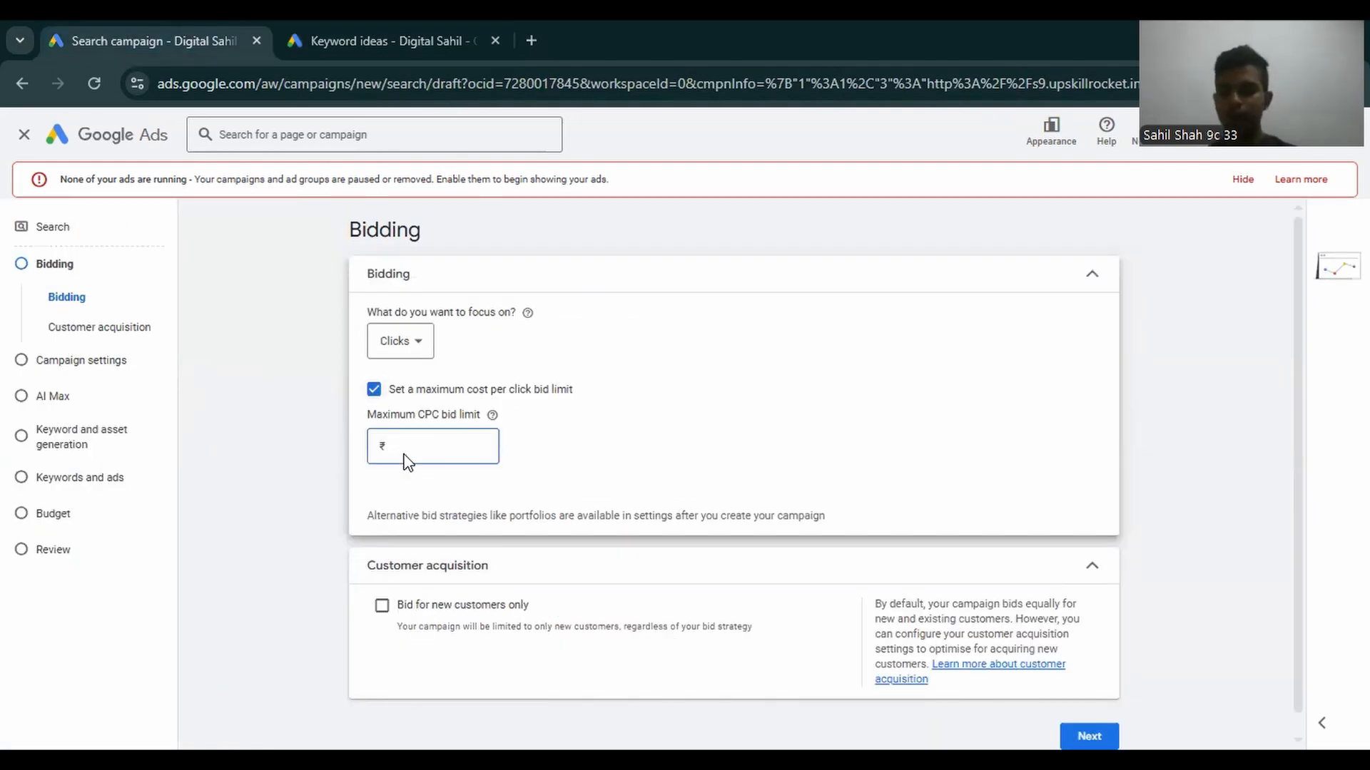
text(16)
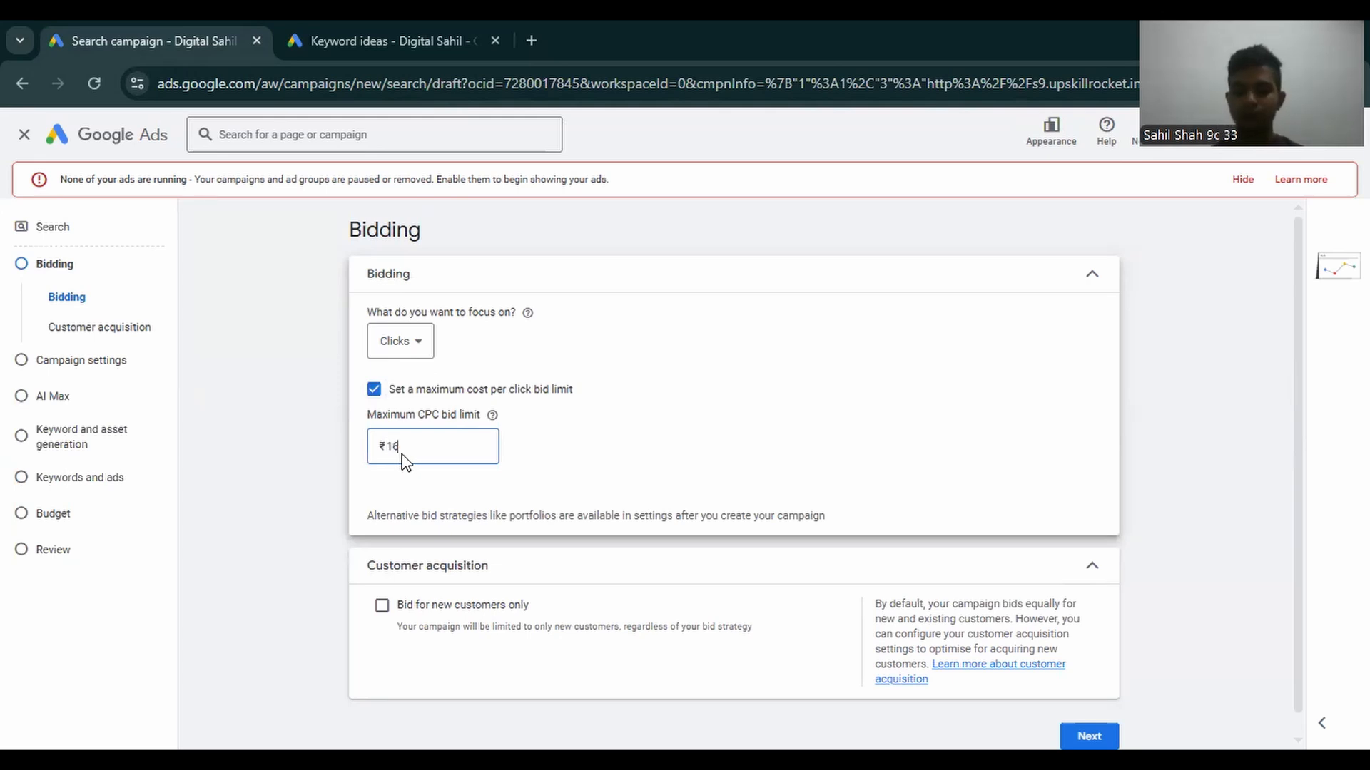
text(3)
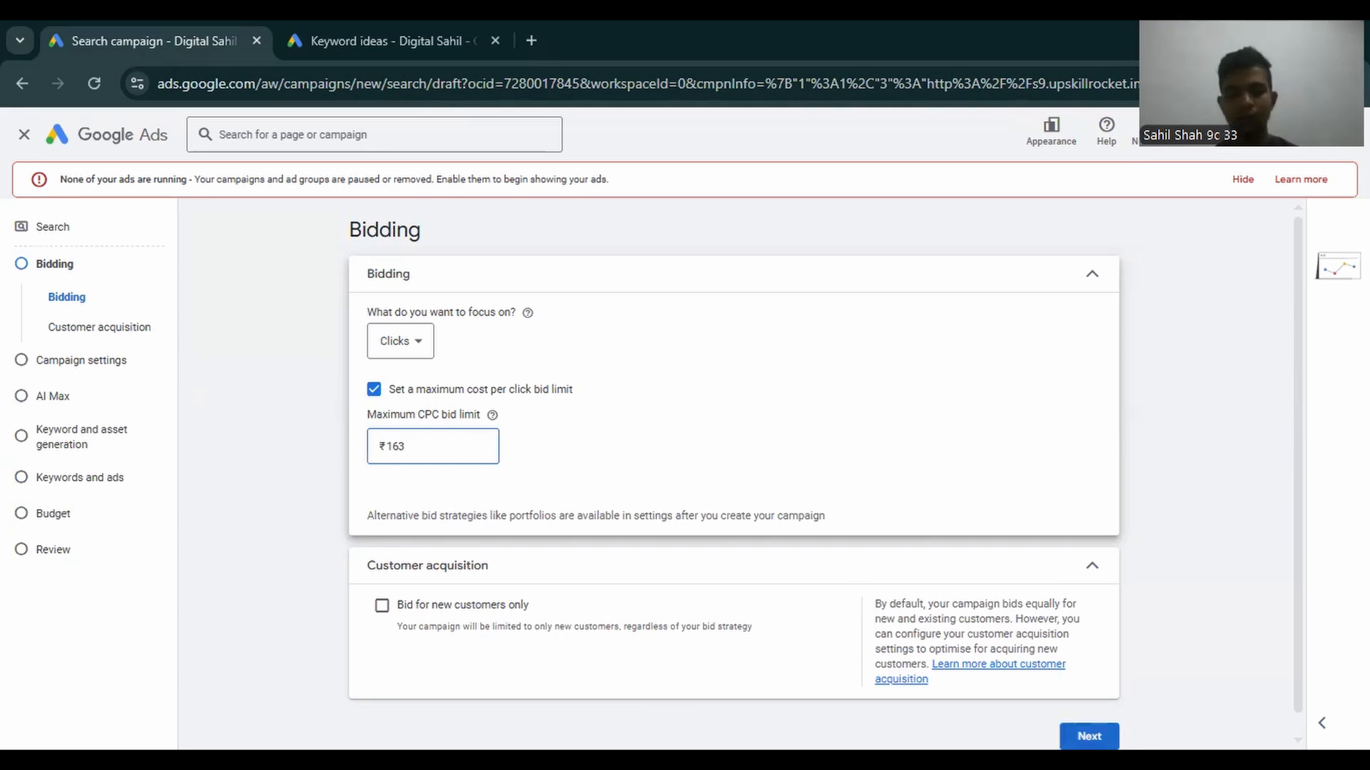
click(1090, 737)
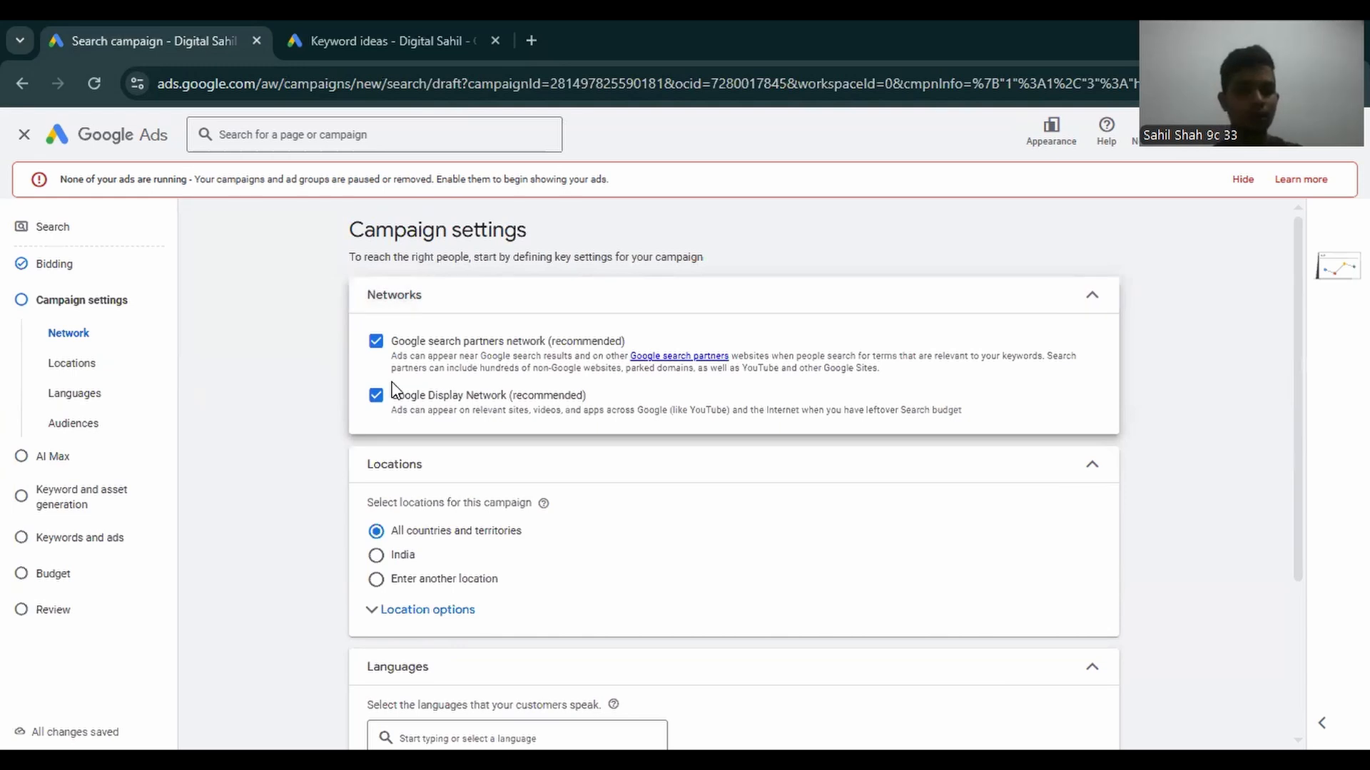
Exclude the Google Display Network and add the city of Bengaluru, Karnataka, India as a custom target location.
click(375, 397)
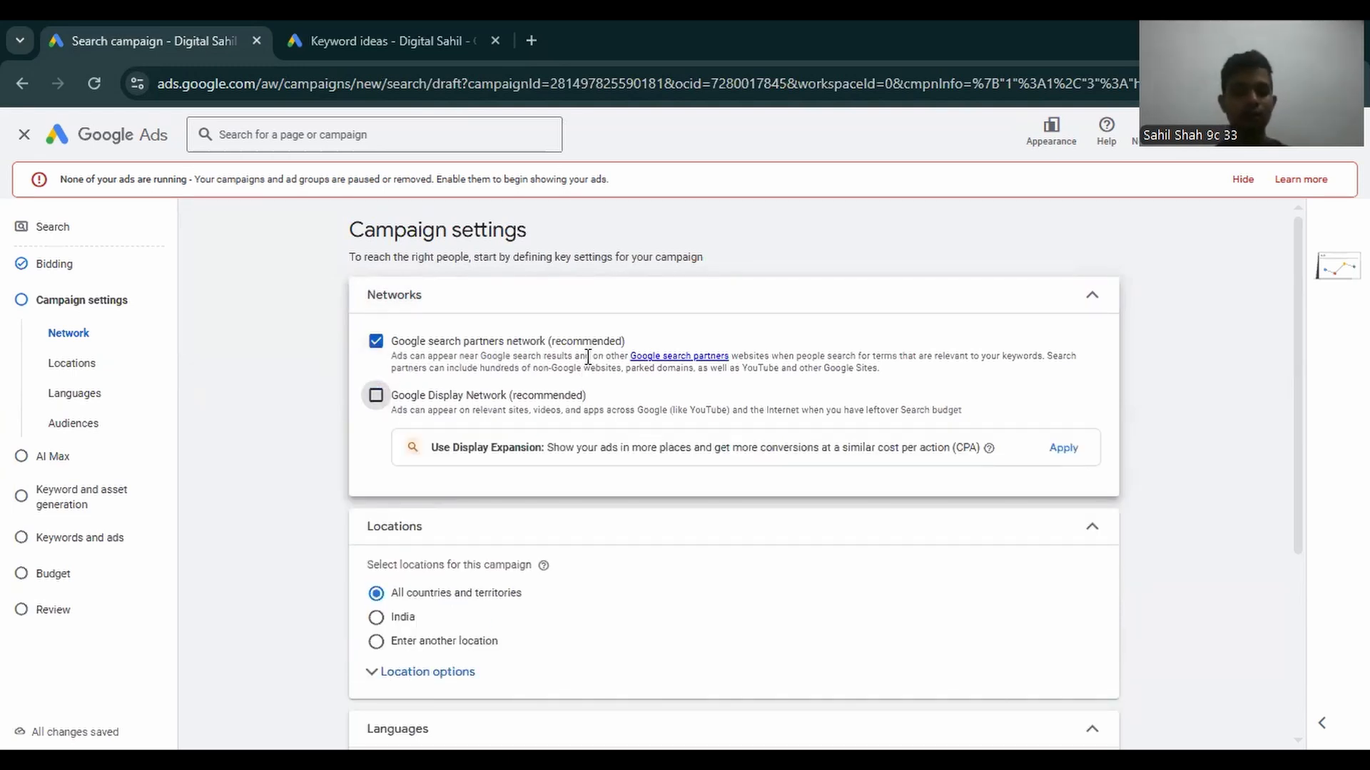
scroll(464, 568, down, 1)
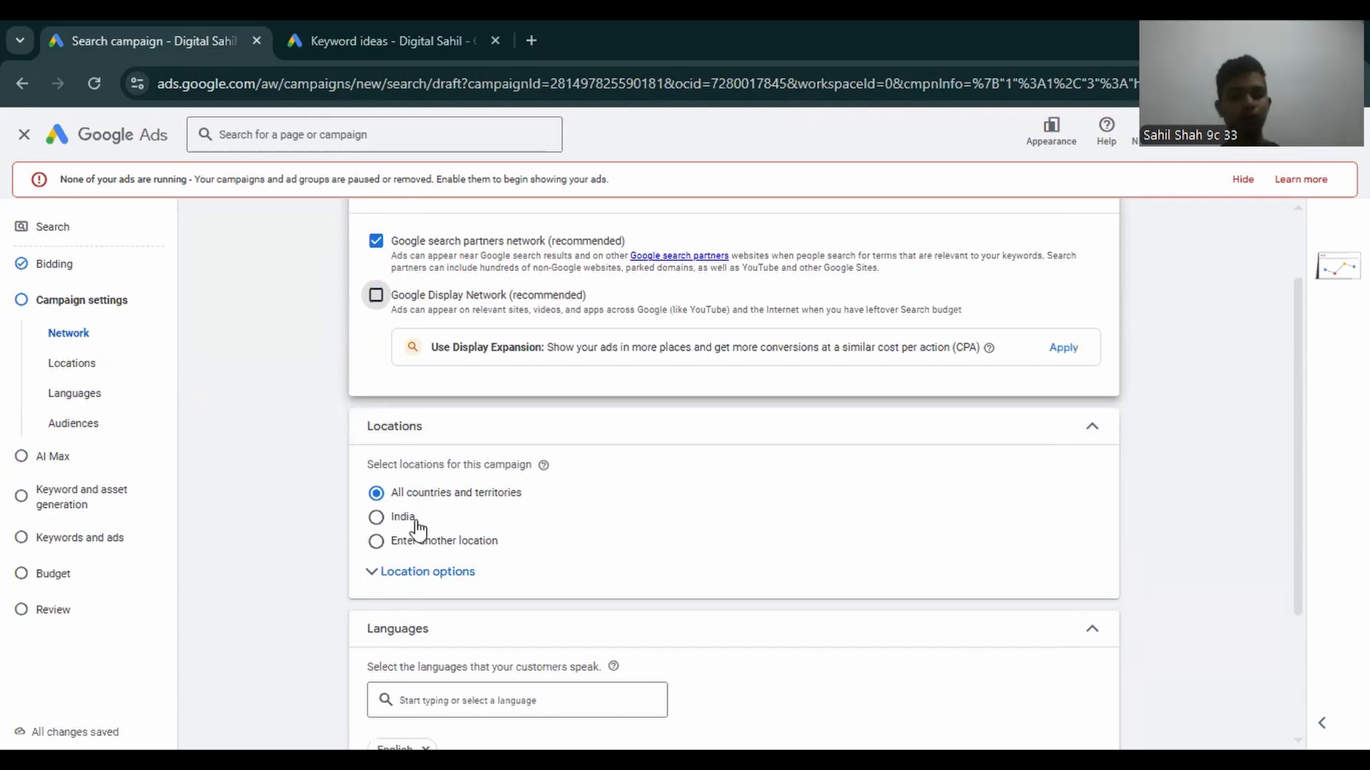
click(376, 542)
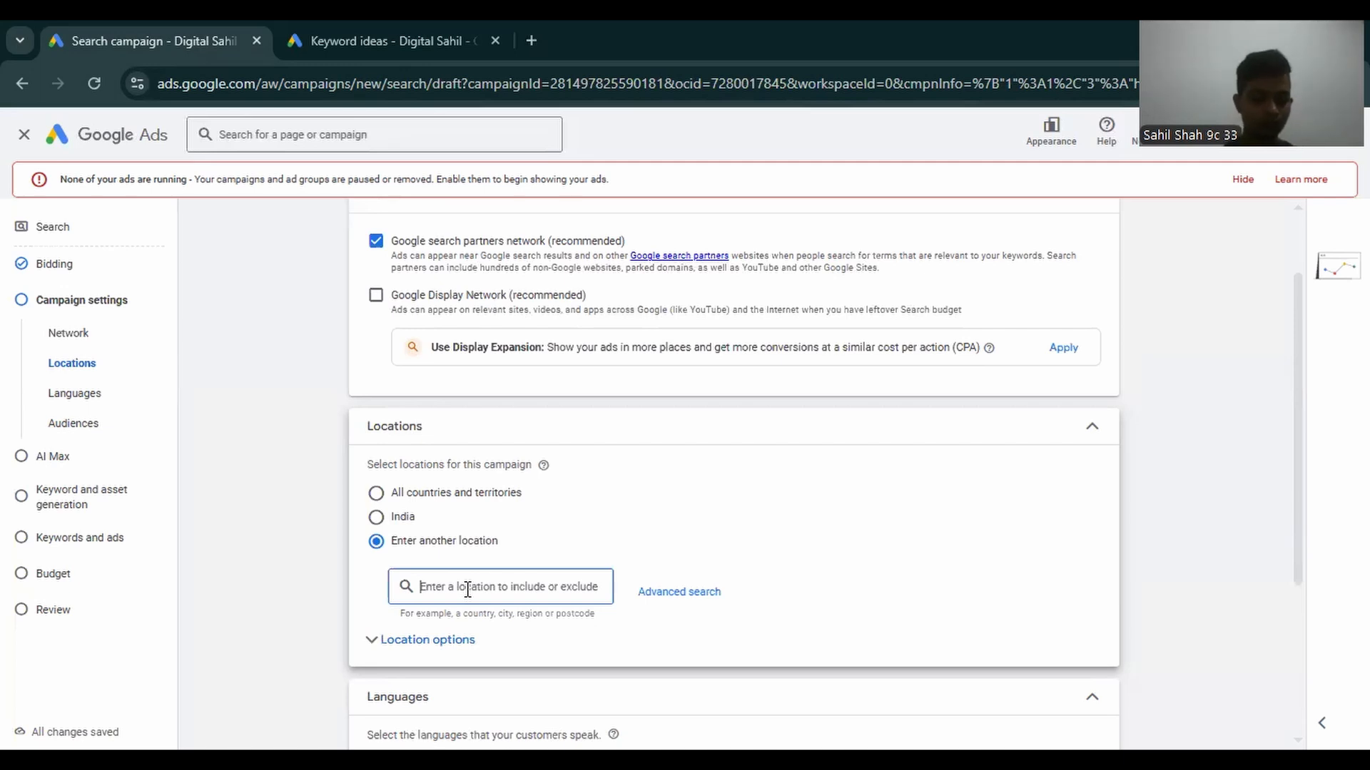
text(Ba)
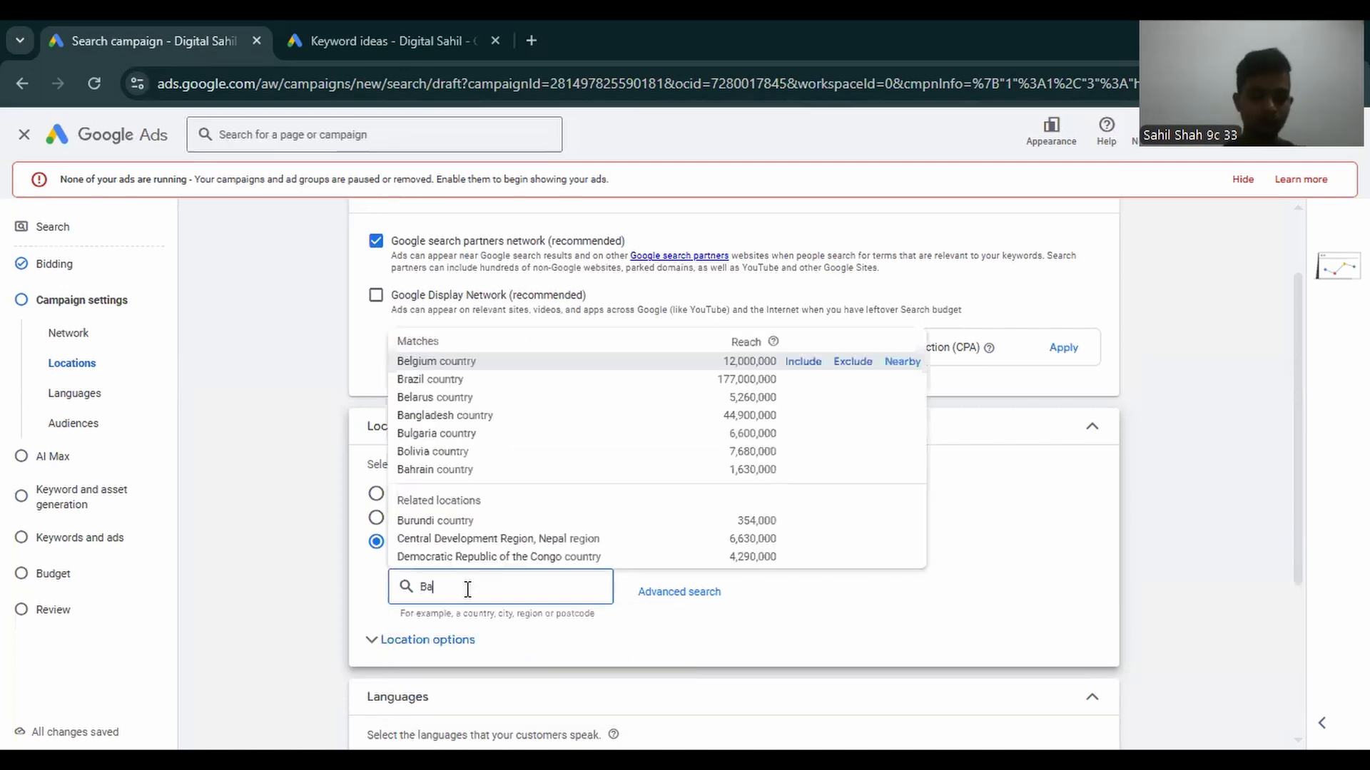
text(ngalore)
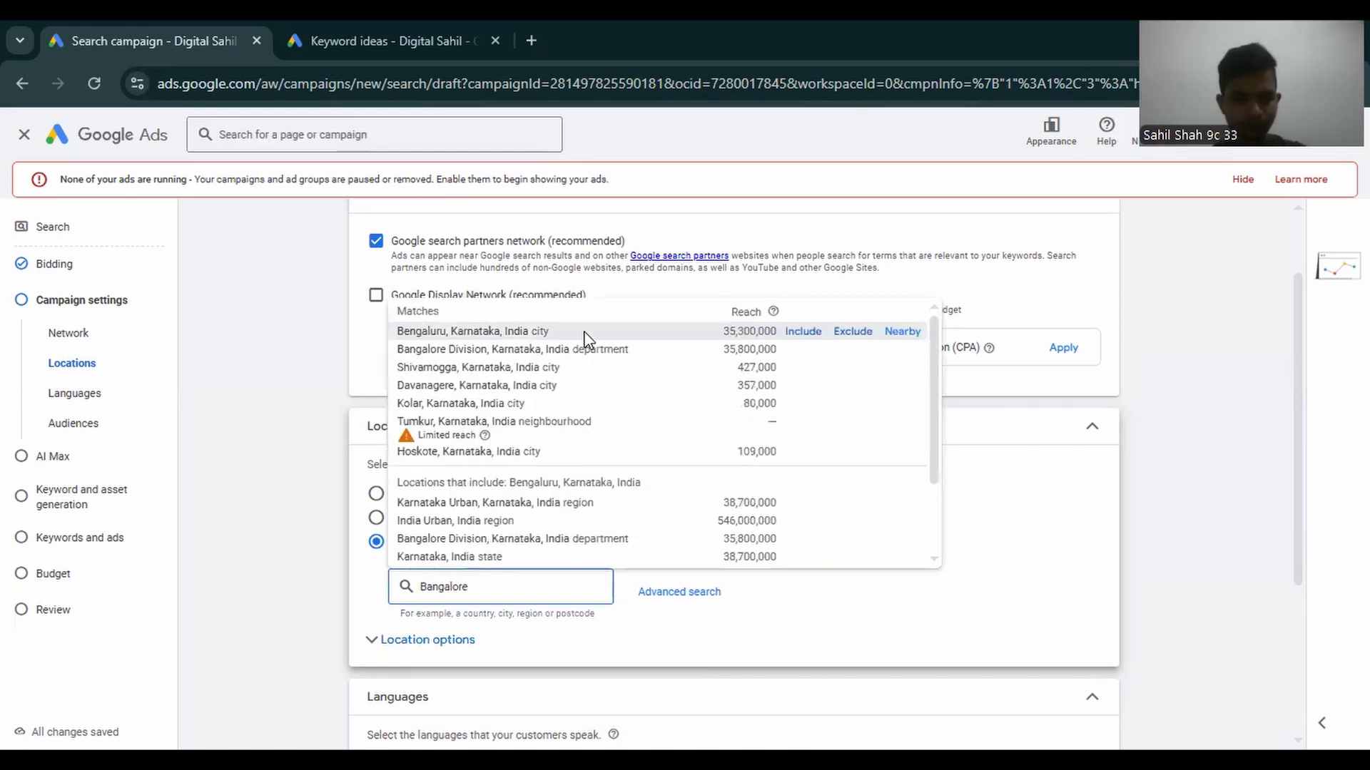
click(584, 335)
Add the city of Chennai, Tamil Nadu, India to the campaign's target locations.
click(479, 645)
text(k)
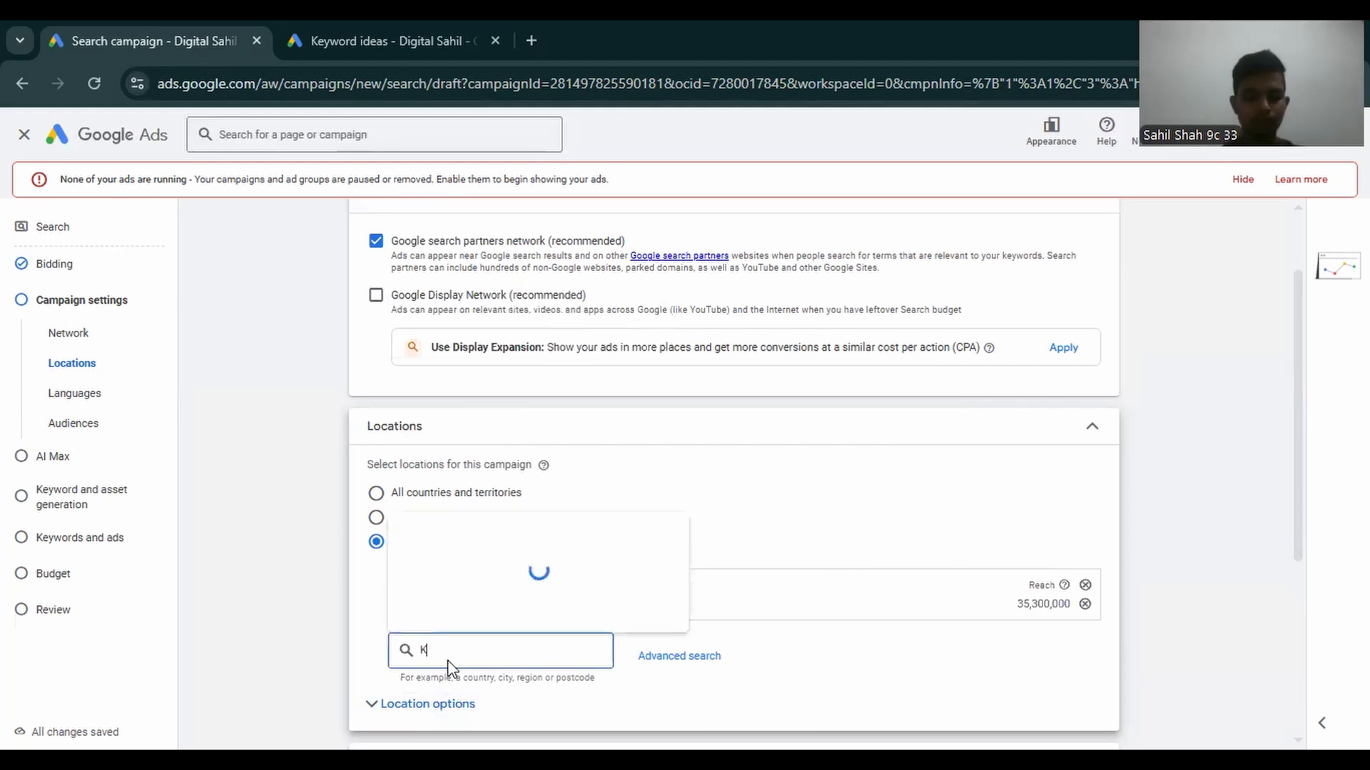
key(BackSpace)
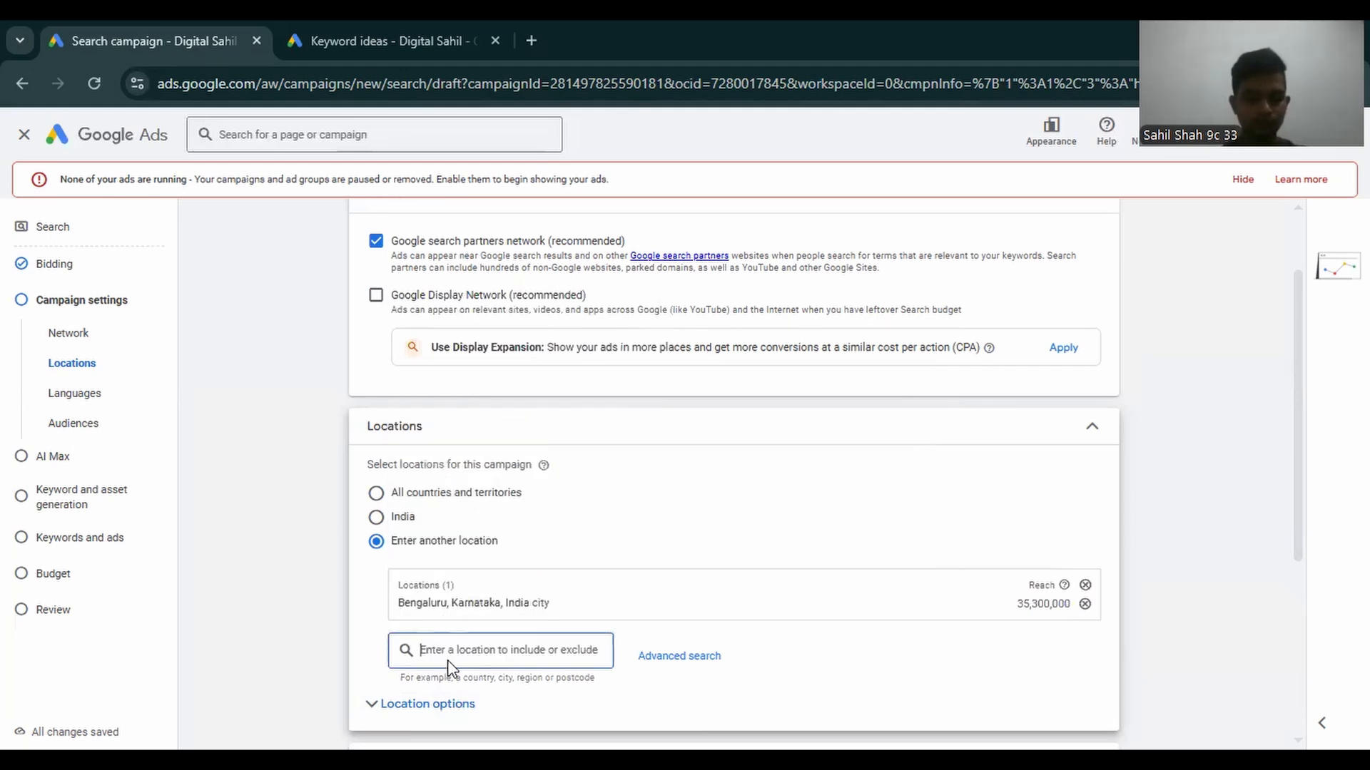
text(Chennai)
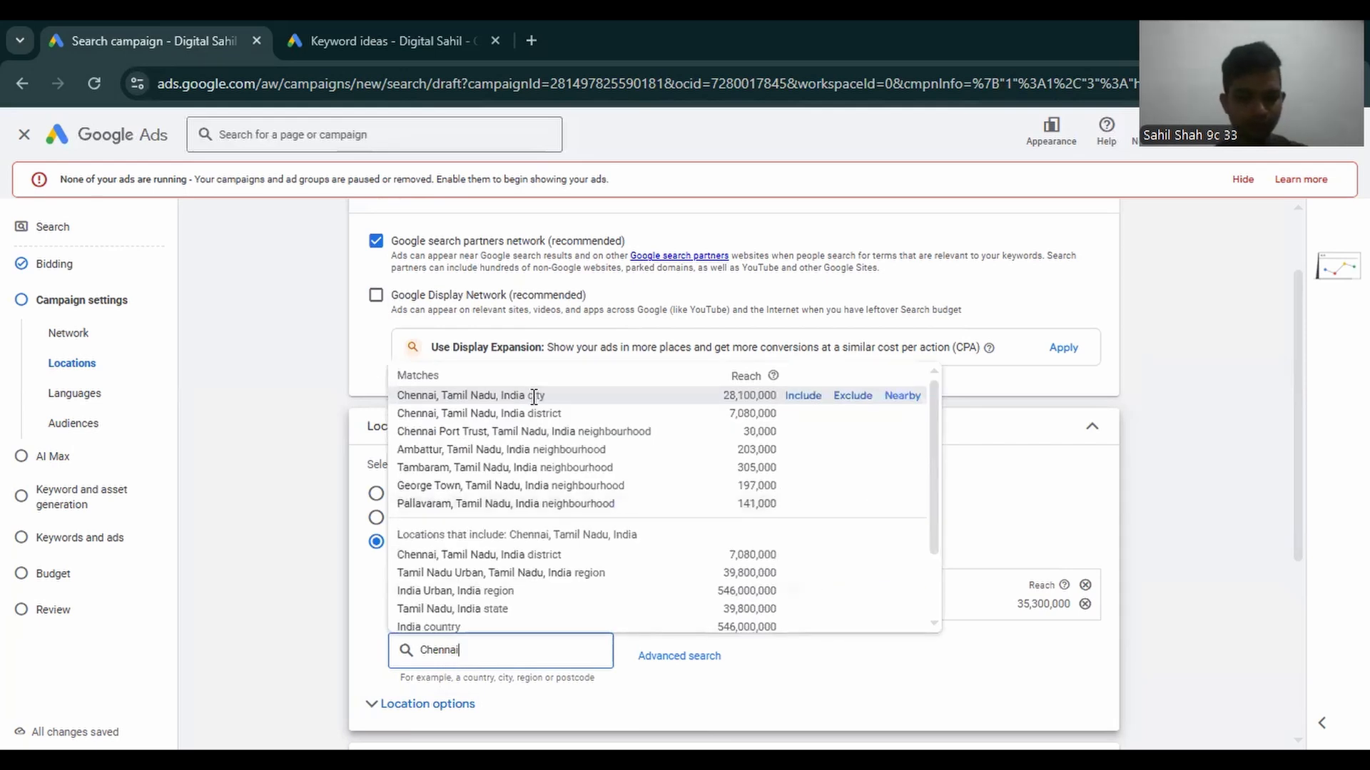
click(563, 398)
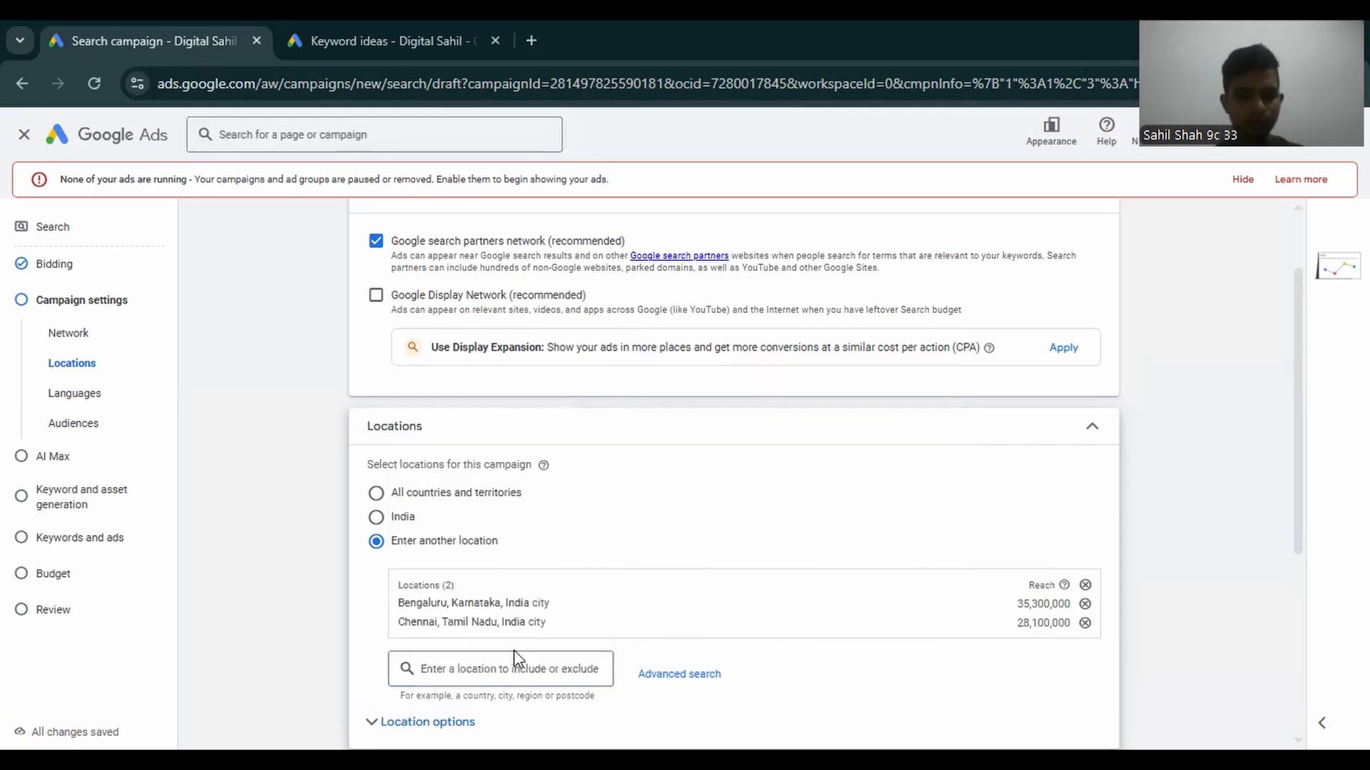
Add the city of Mumbai, Maharashtra, India to the campaign's target locations.
click(519, 673)
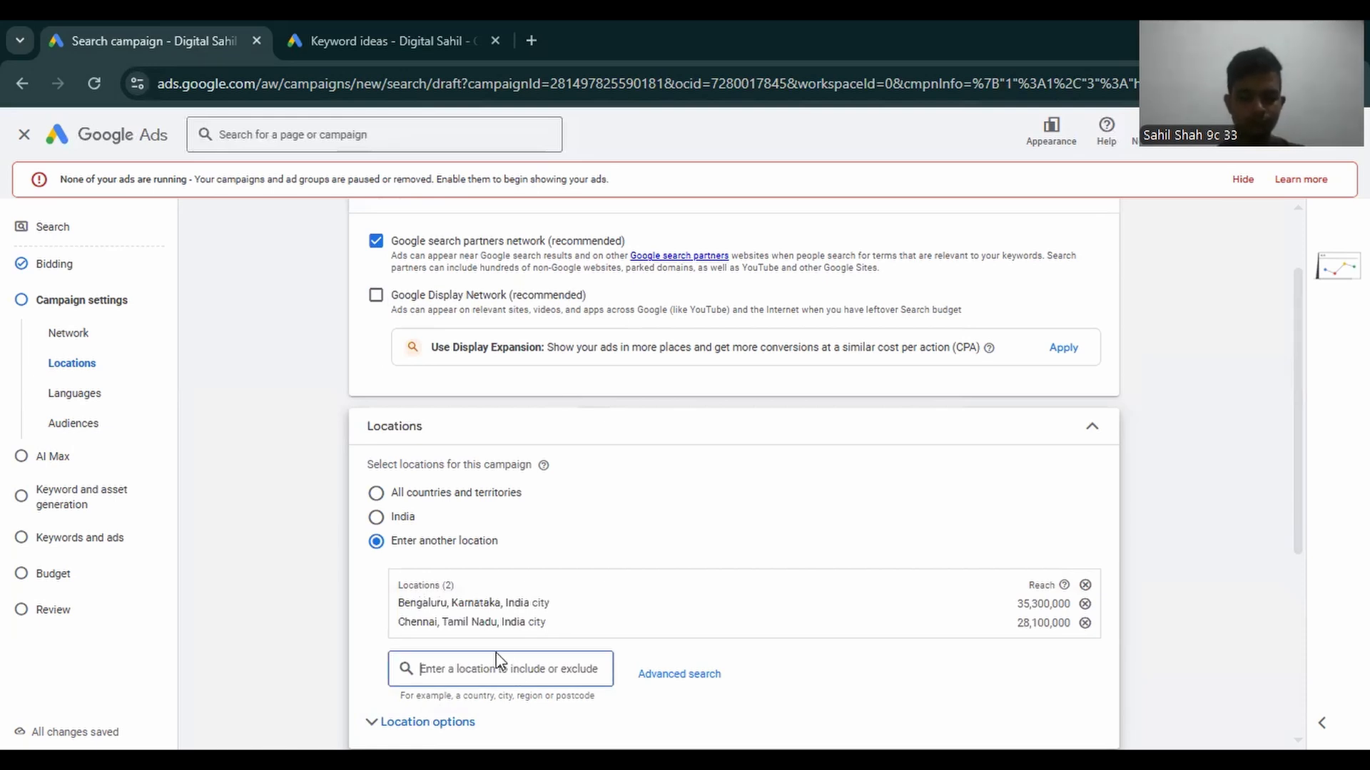
text(Mumb)
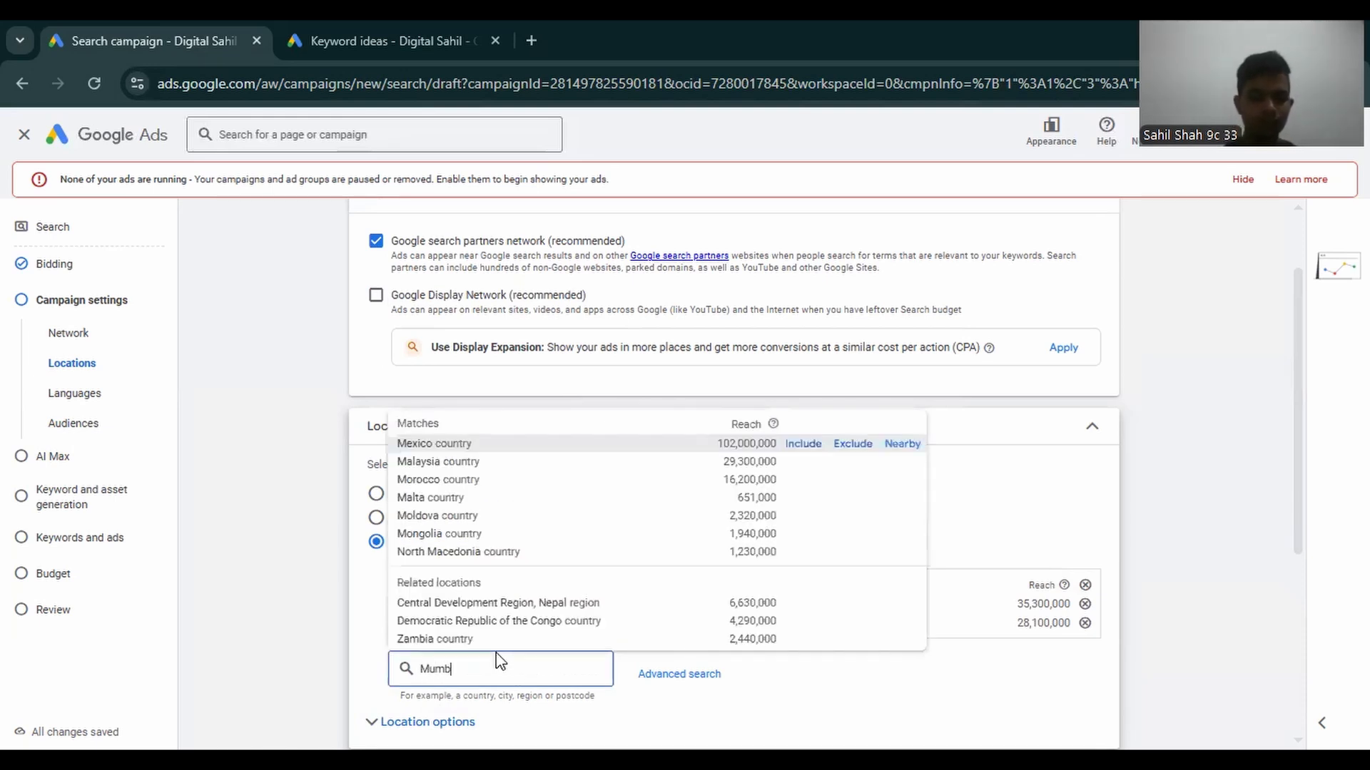
text(ai)
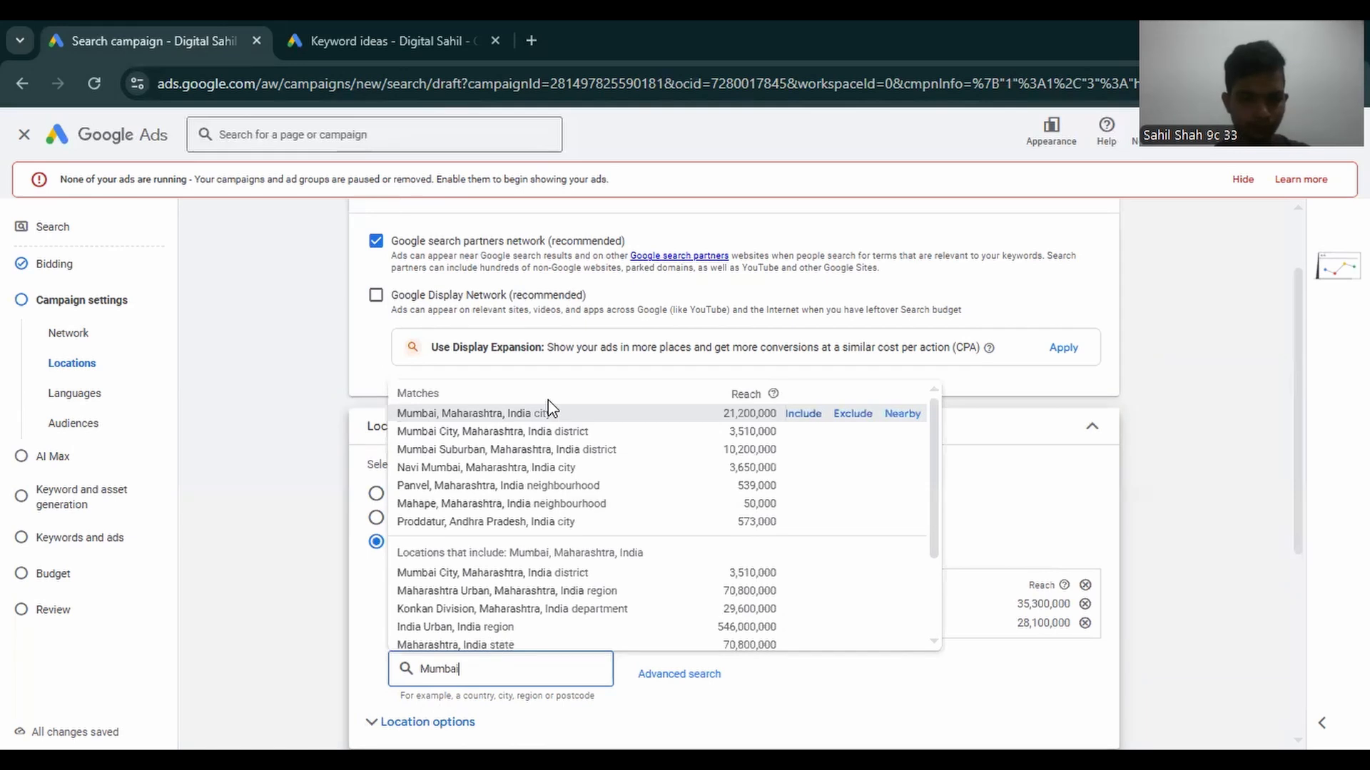
click(594, 422)
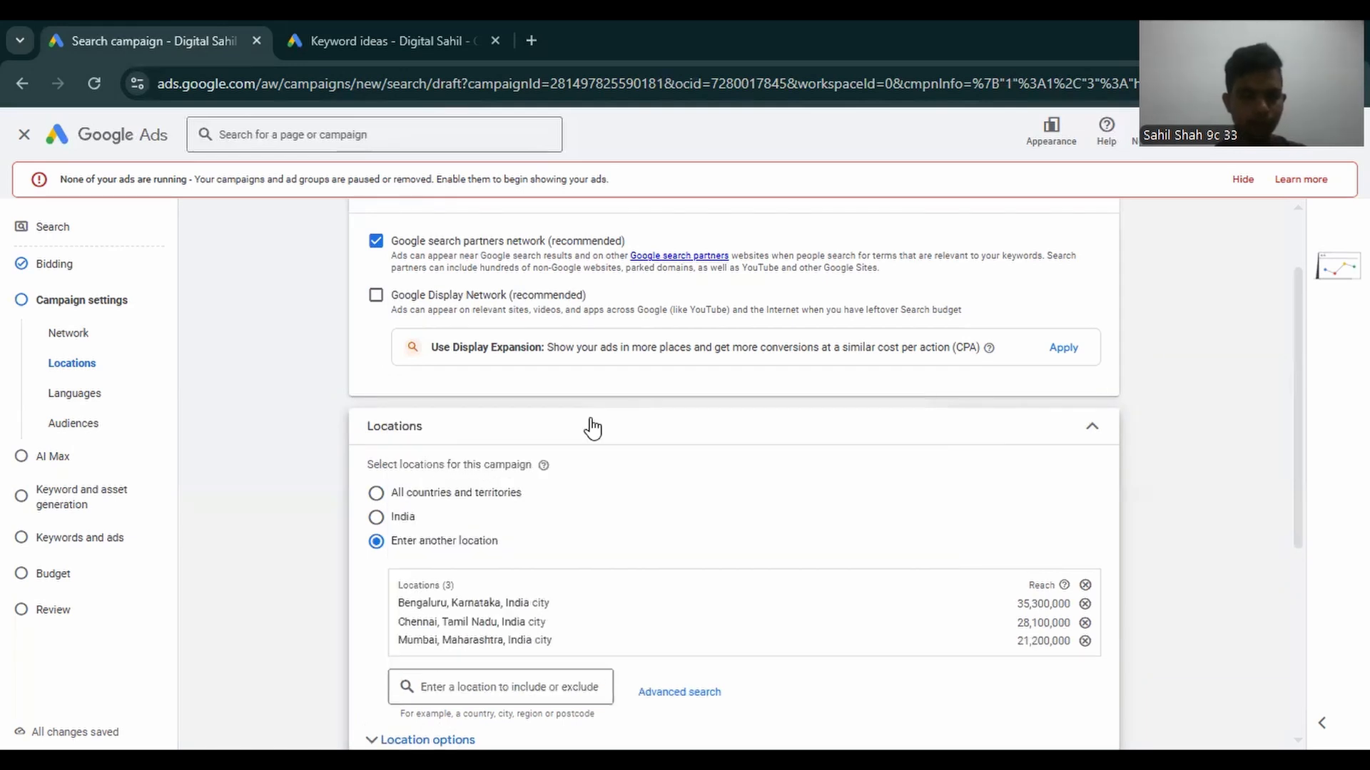
Add the state of Andhra Pradesh, India to the campaign's target locations.
click(509, 690)
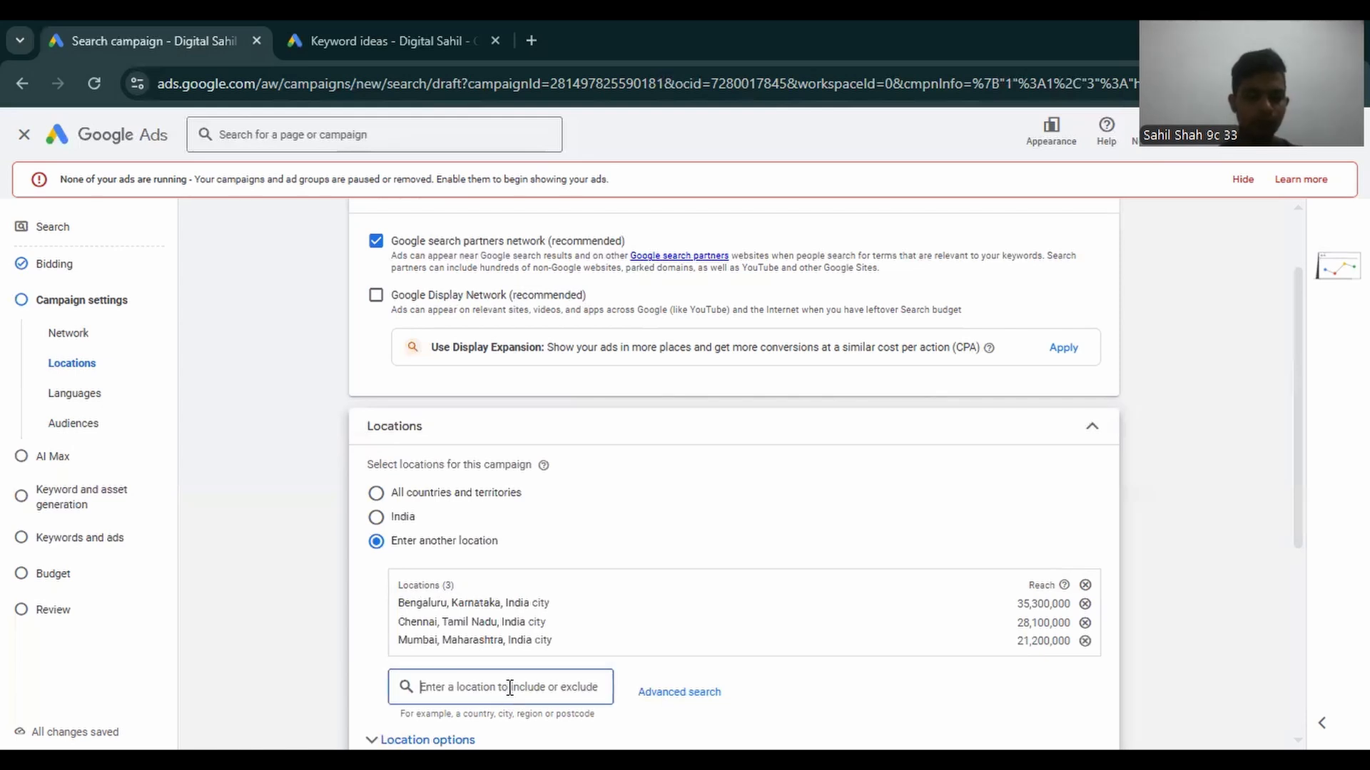
text(And)
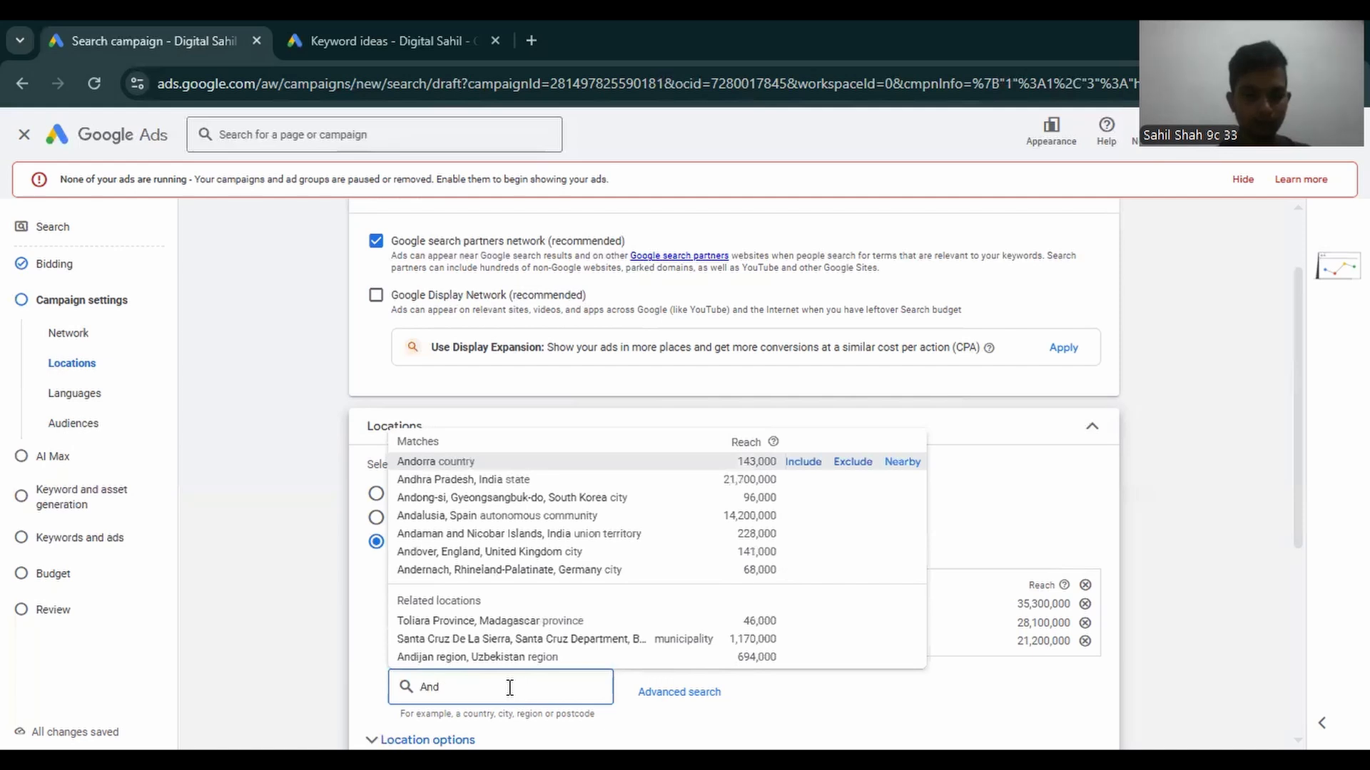
click(570, 480)
Expand the location options and keep "Presence or interest" as the inclusion setting for the target locations.
scroll(590, 542, down, 4)
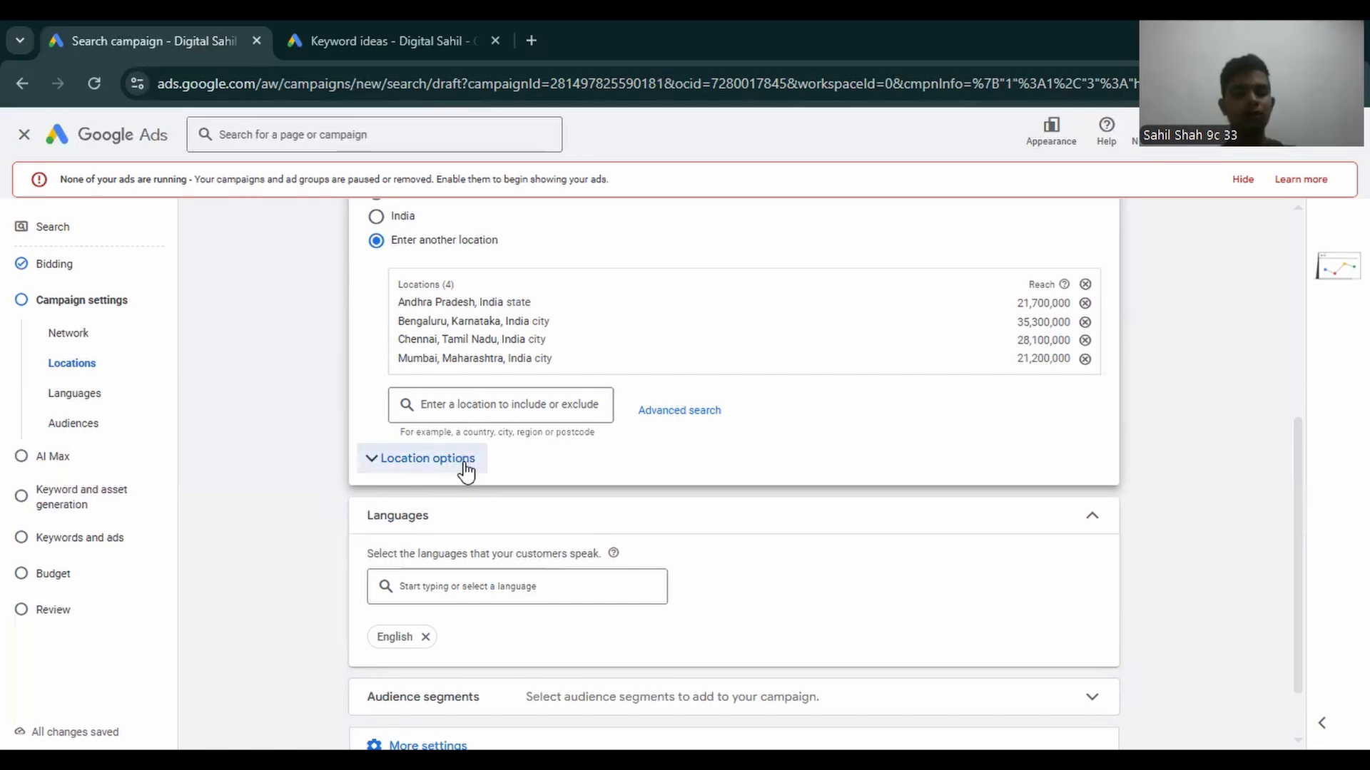
click(424, 471)
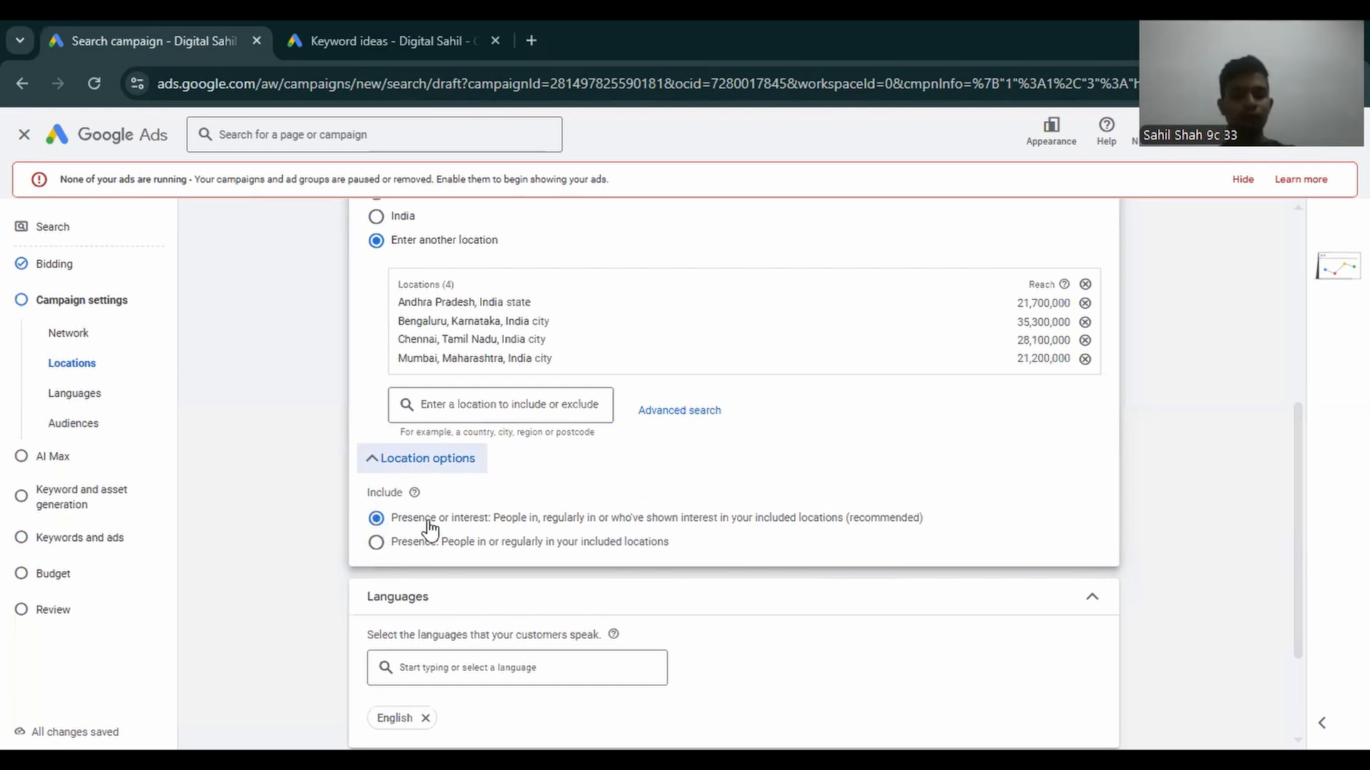
click(397, 528)
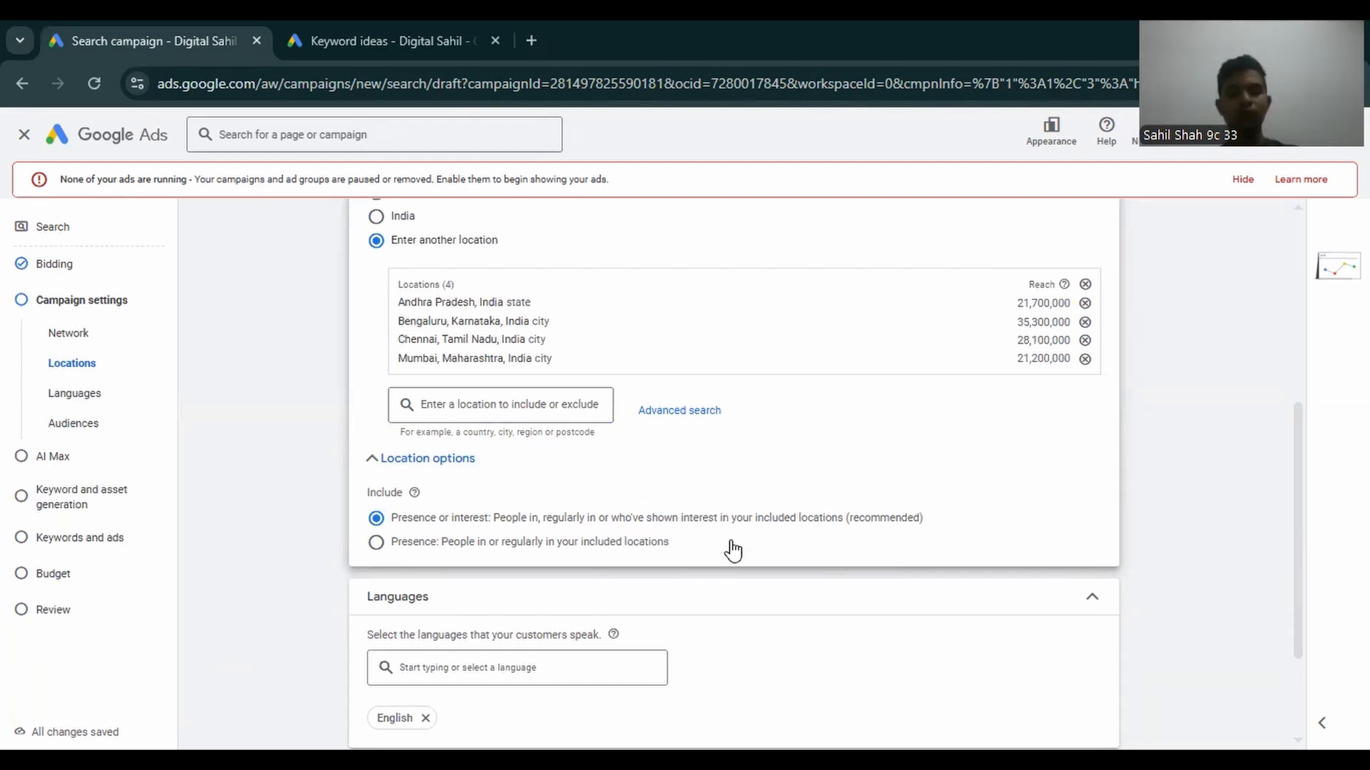
Expand the audience segments and look through the available segments and the targeting setting for the campaign.
scroll(627, 560, down, 1)
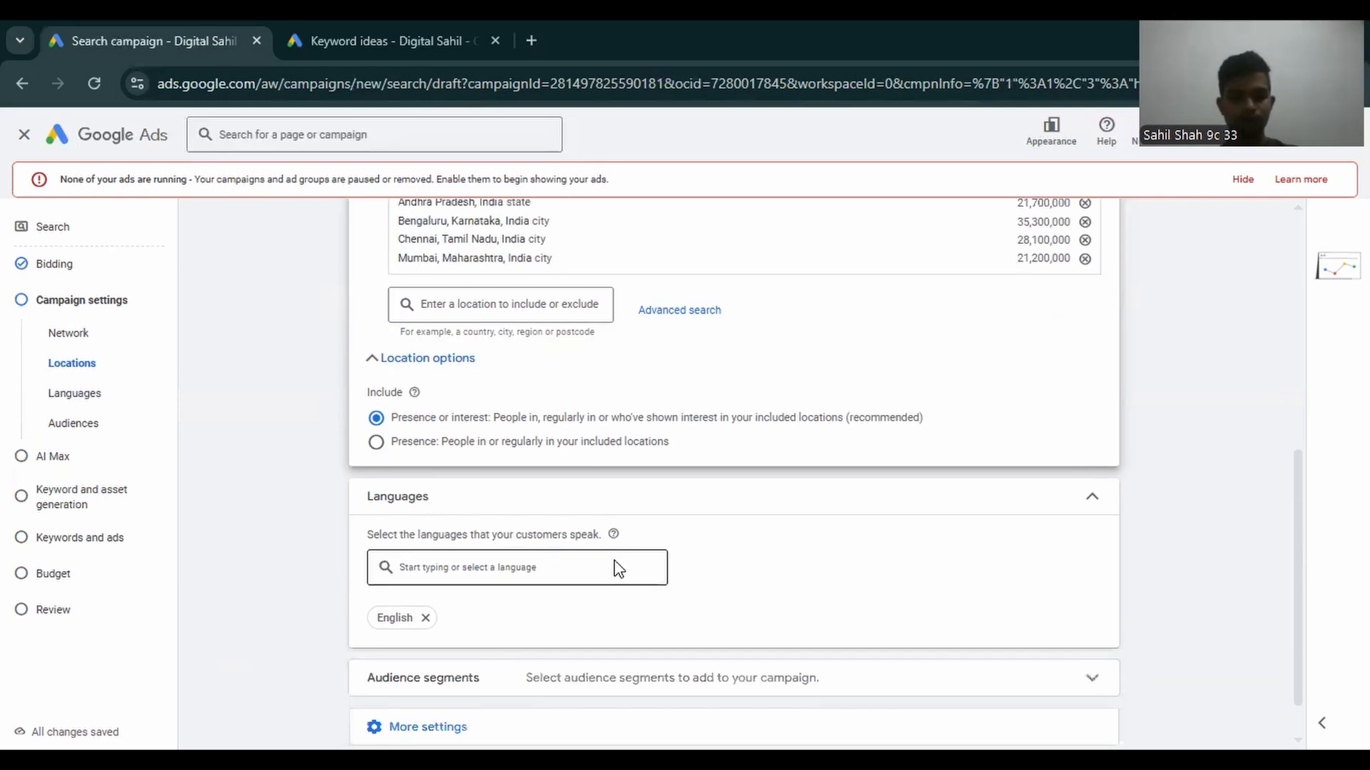
scroll(618, 569, down, 1)
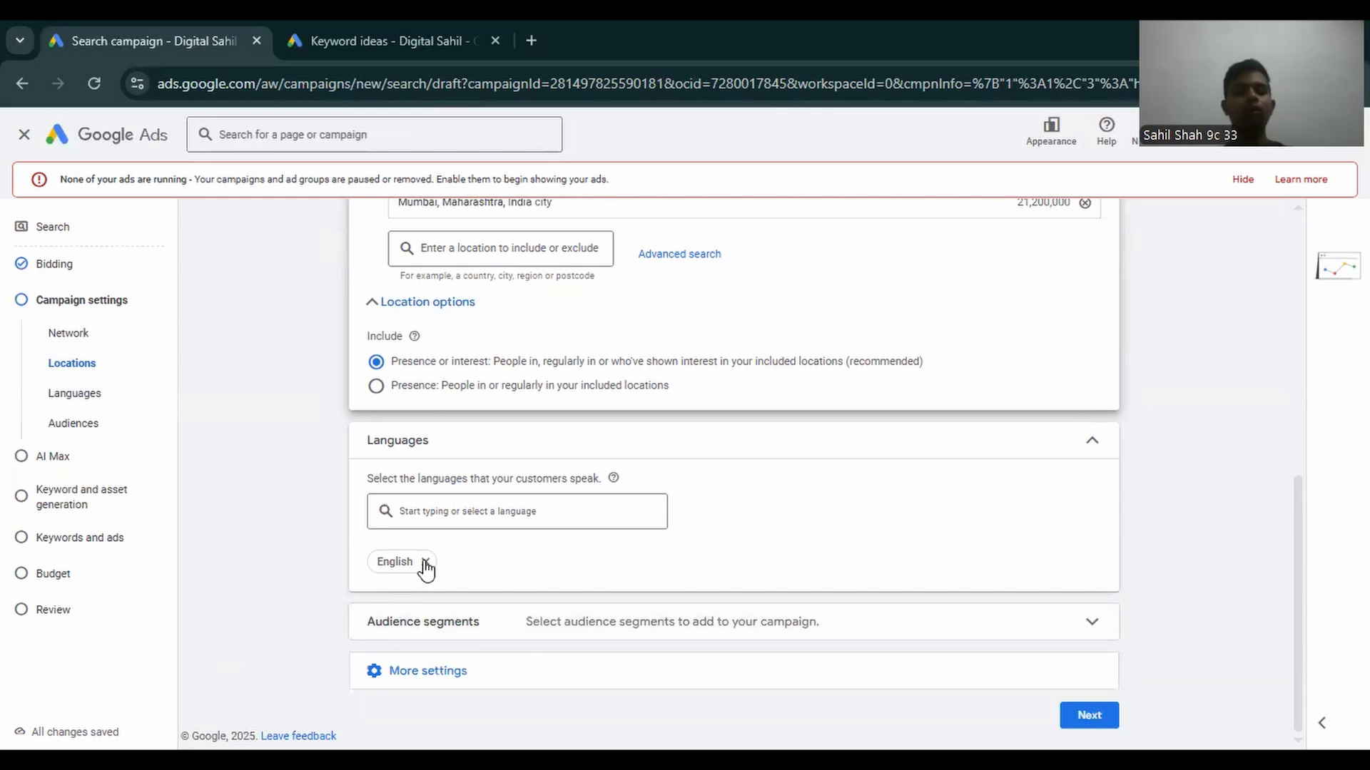
click(446, 632)
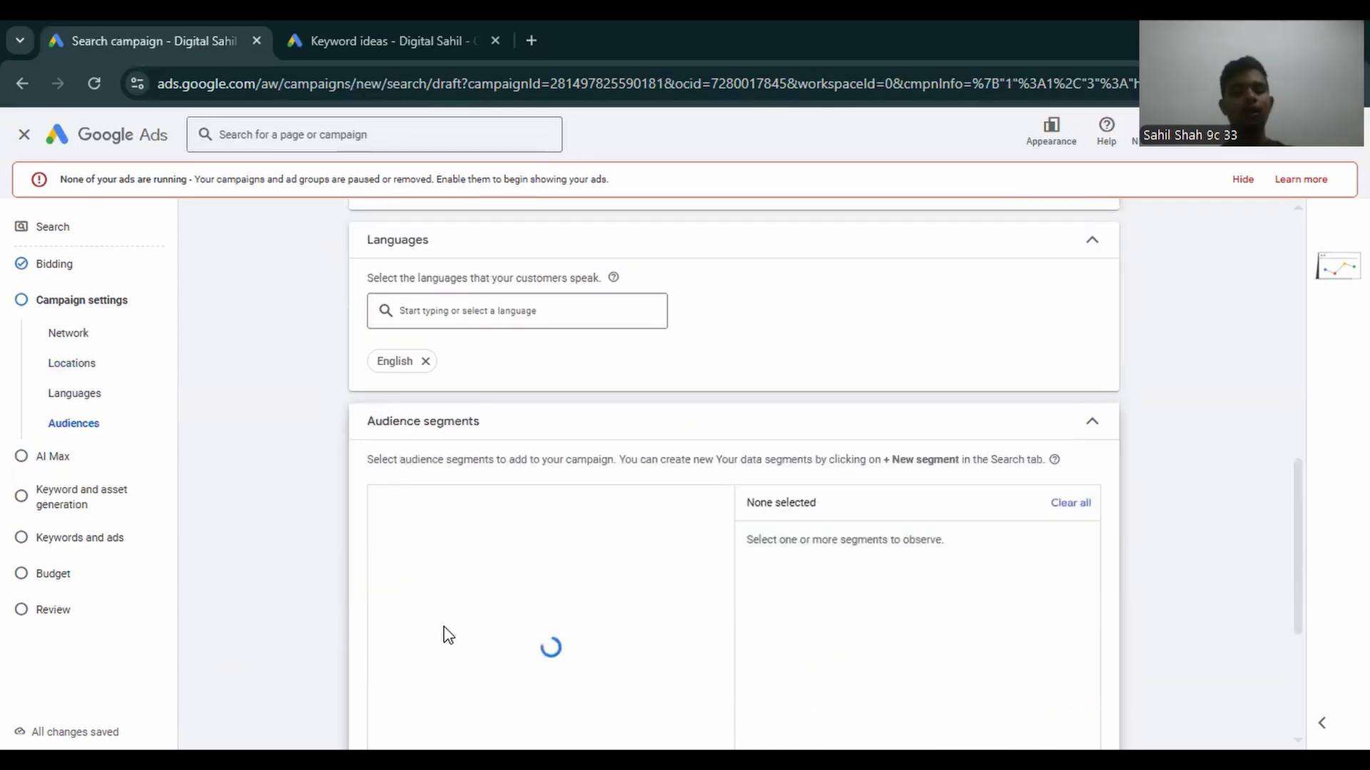
scroll(512, 563, down, 2)
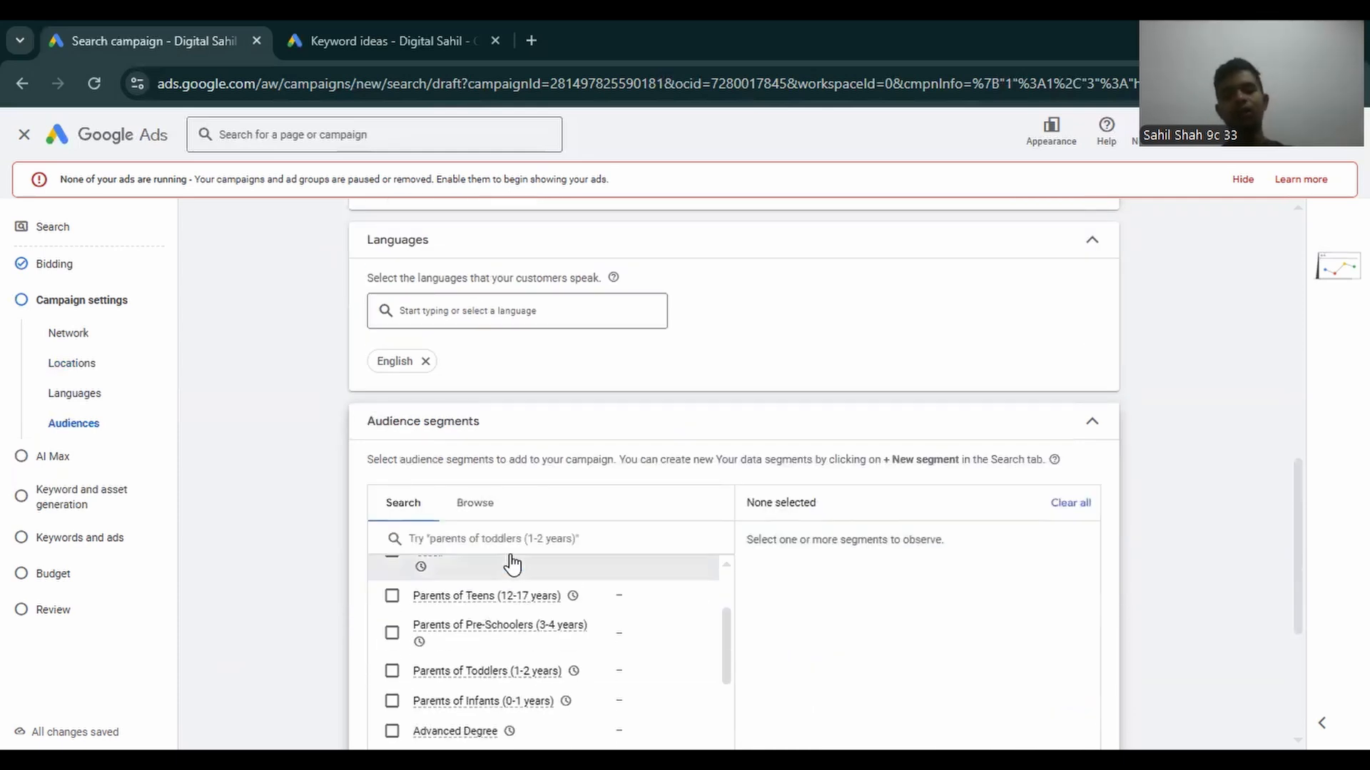
scroll(512, 564, down, 3)
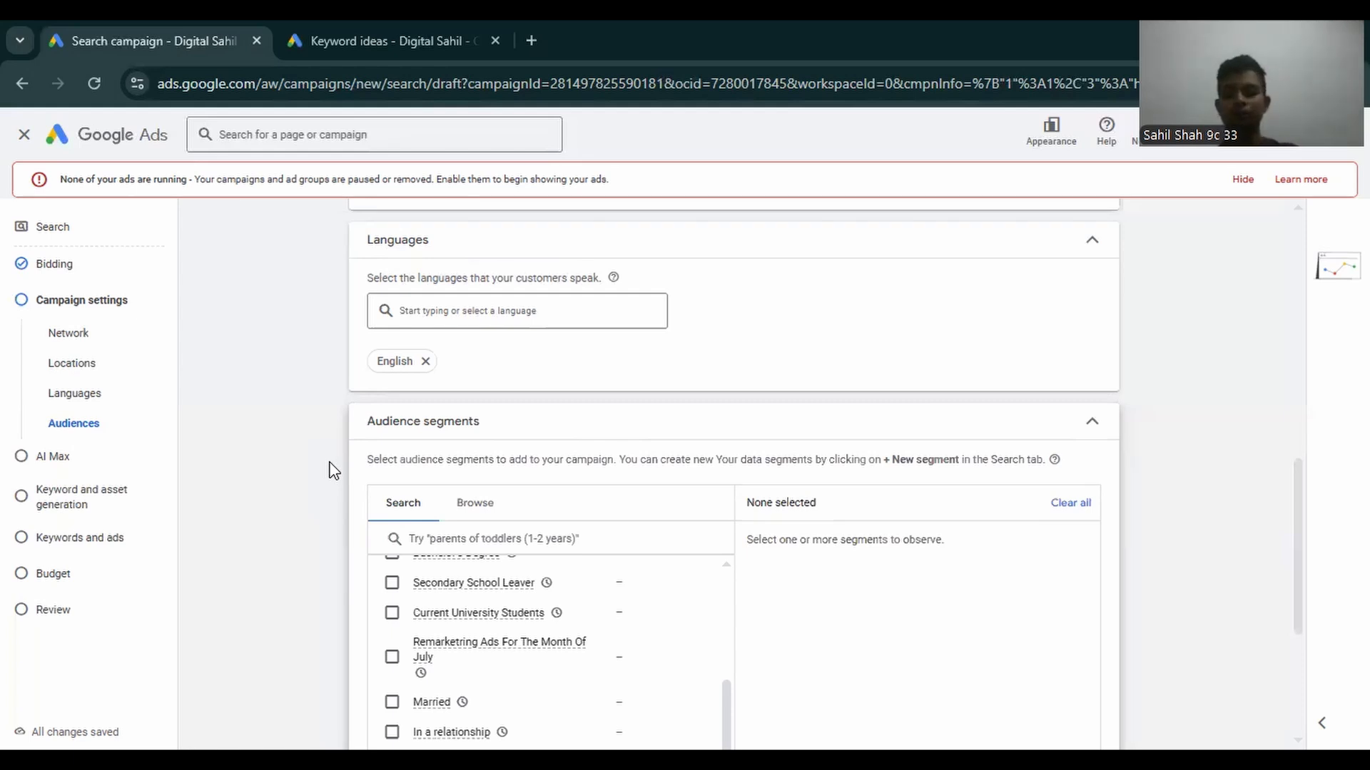
drag(1302, 526, 1299, 628)
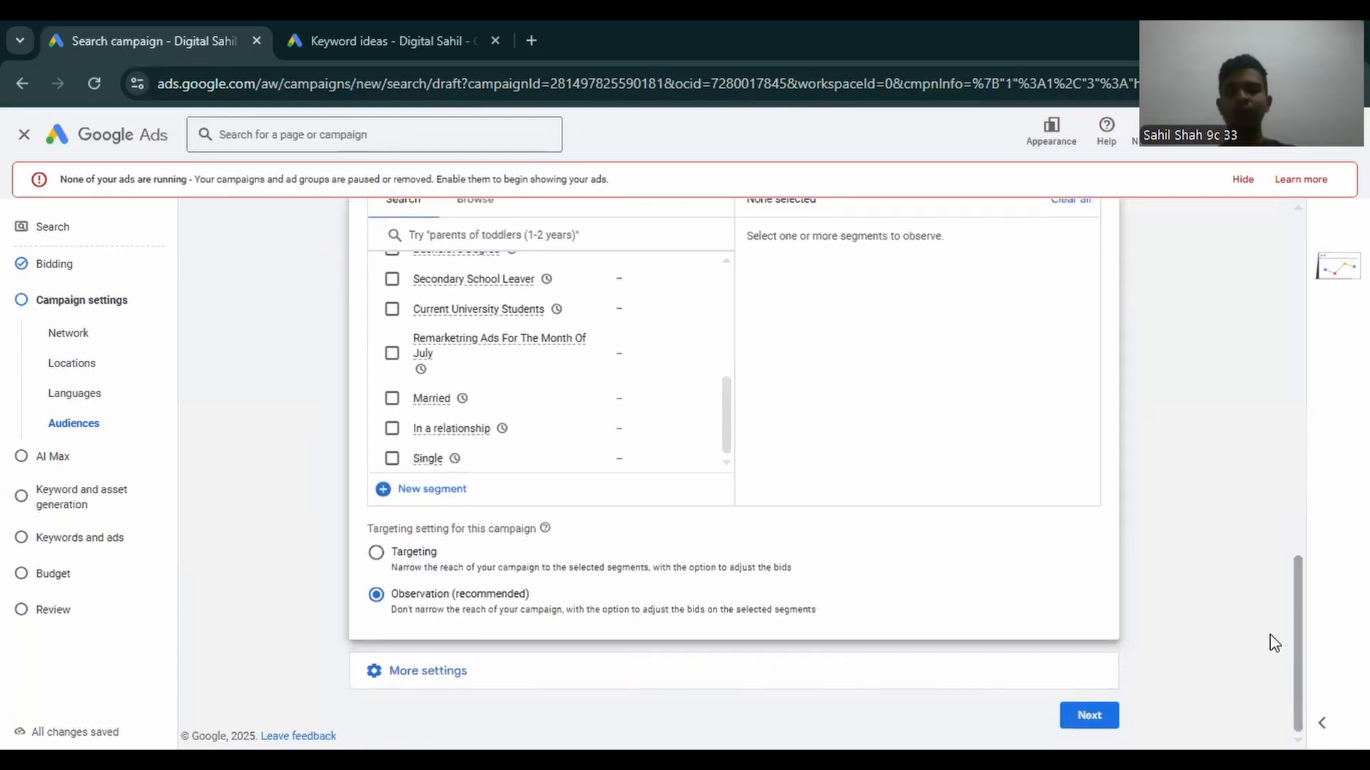
Continue past the campaign settings and AI Max without enabling it, and skip keyword and asset generation.
click(1099, 714)
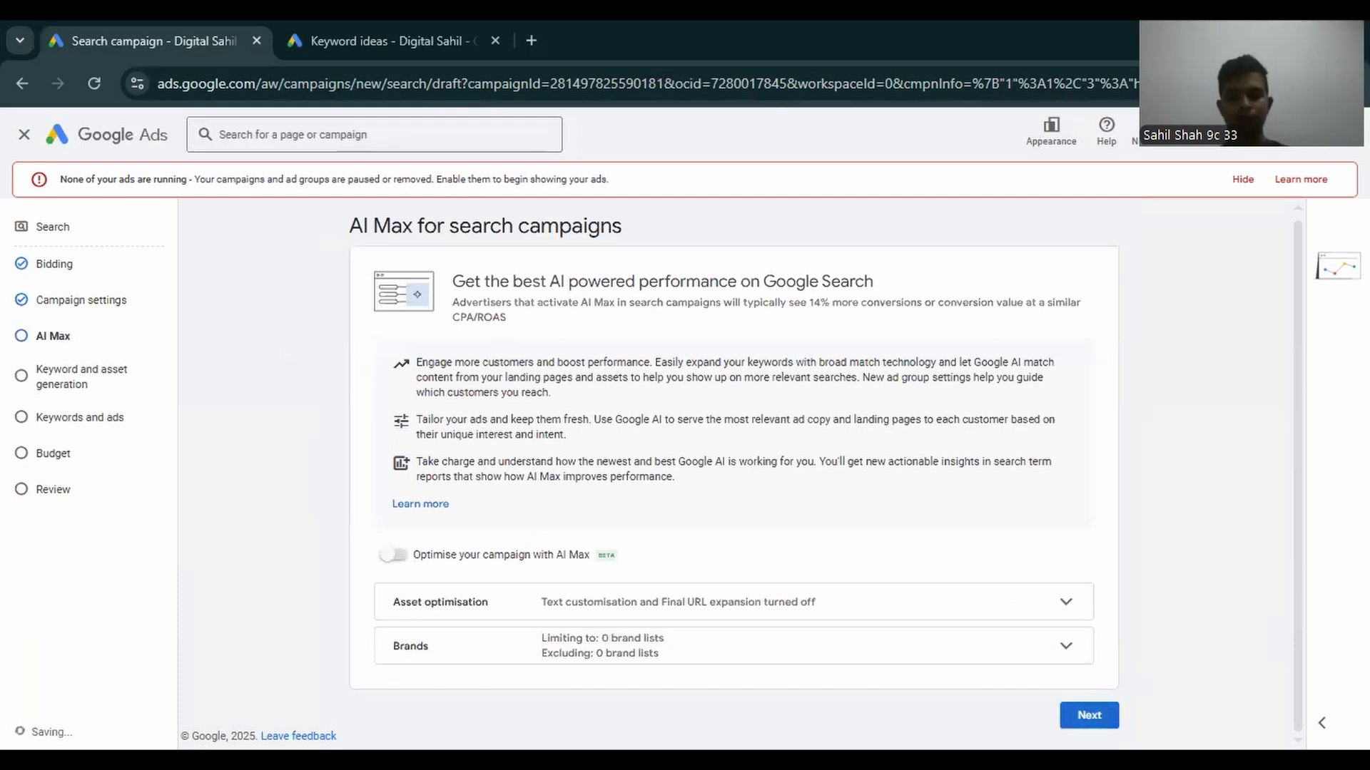
click(1091, 715)
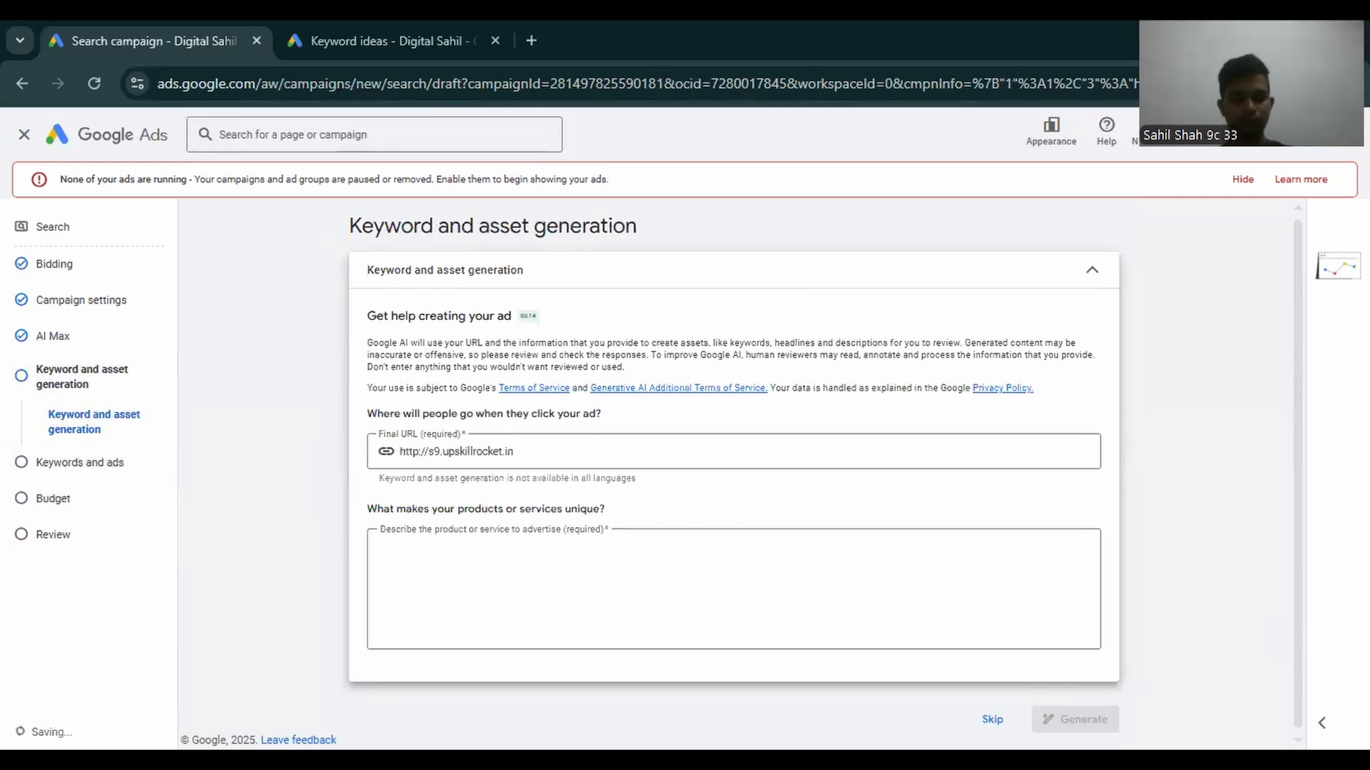
click(991, 719)
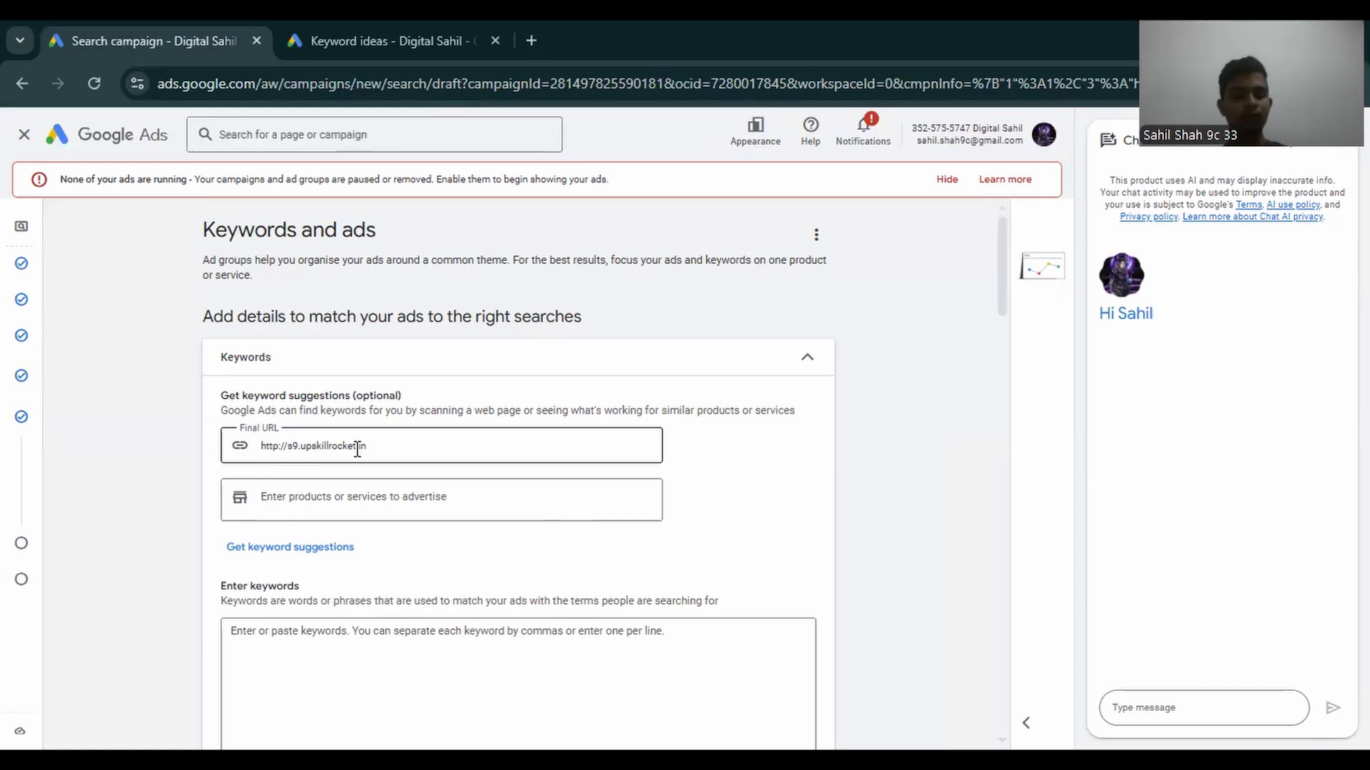
Enter "Digital Marketing Course" as the product or service to advertise for the keyword suggestions.
scroll(408, 570, down, 1)
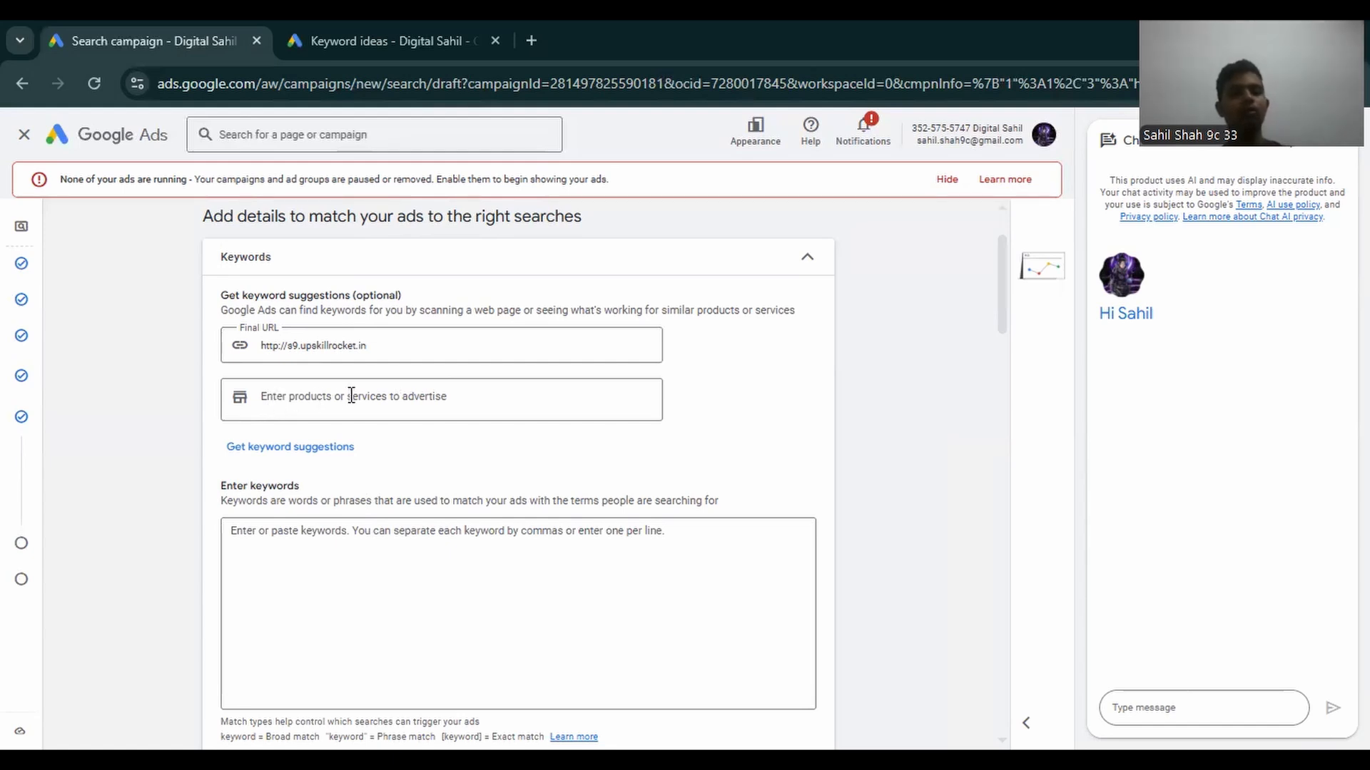
click(458, 398)
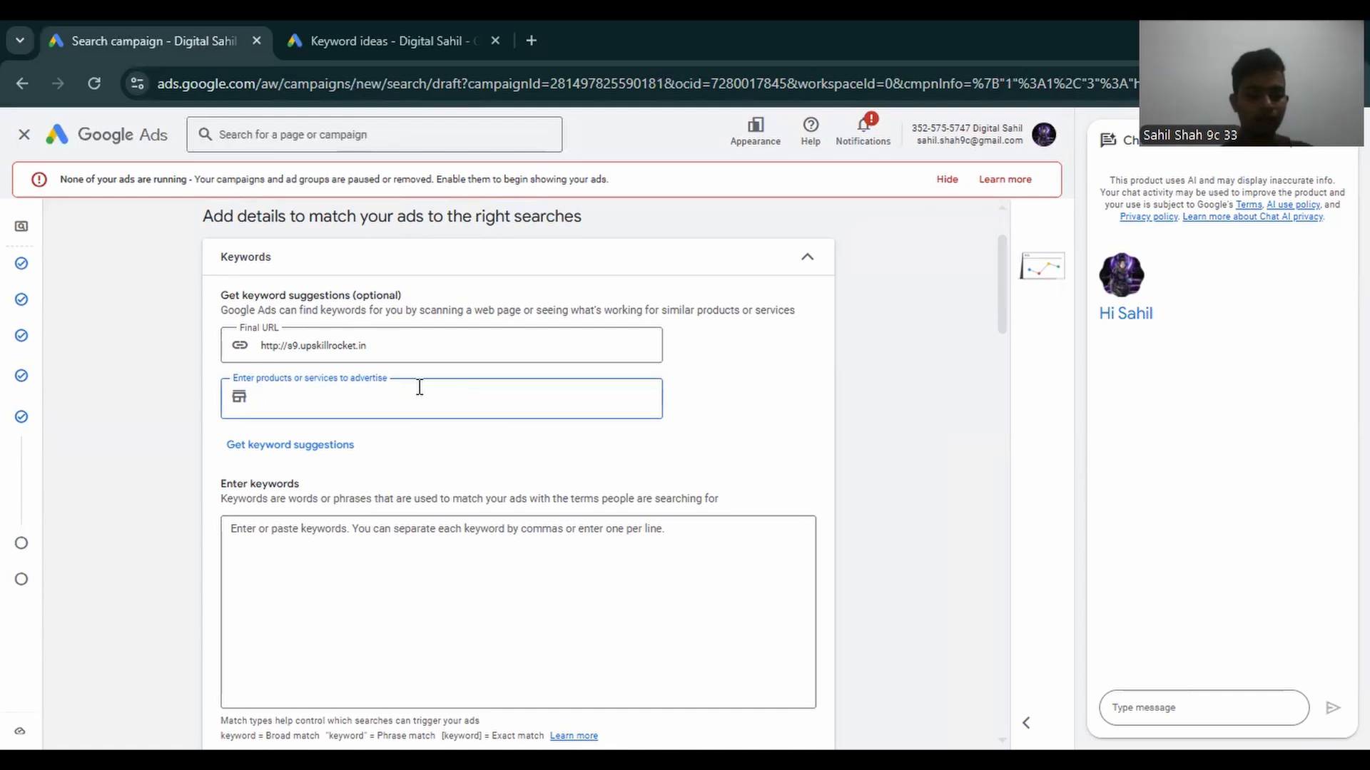
text(Dig)
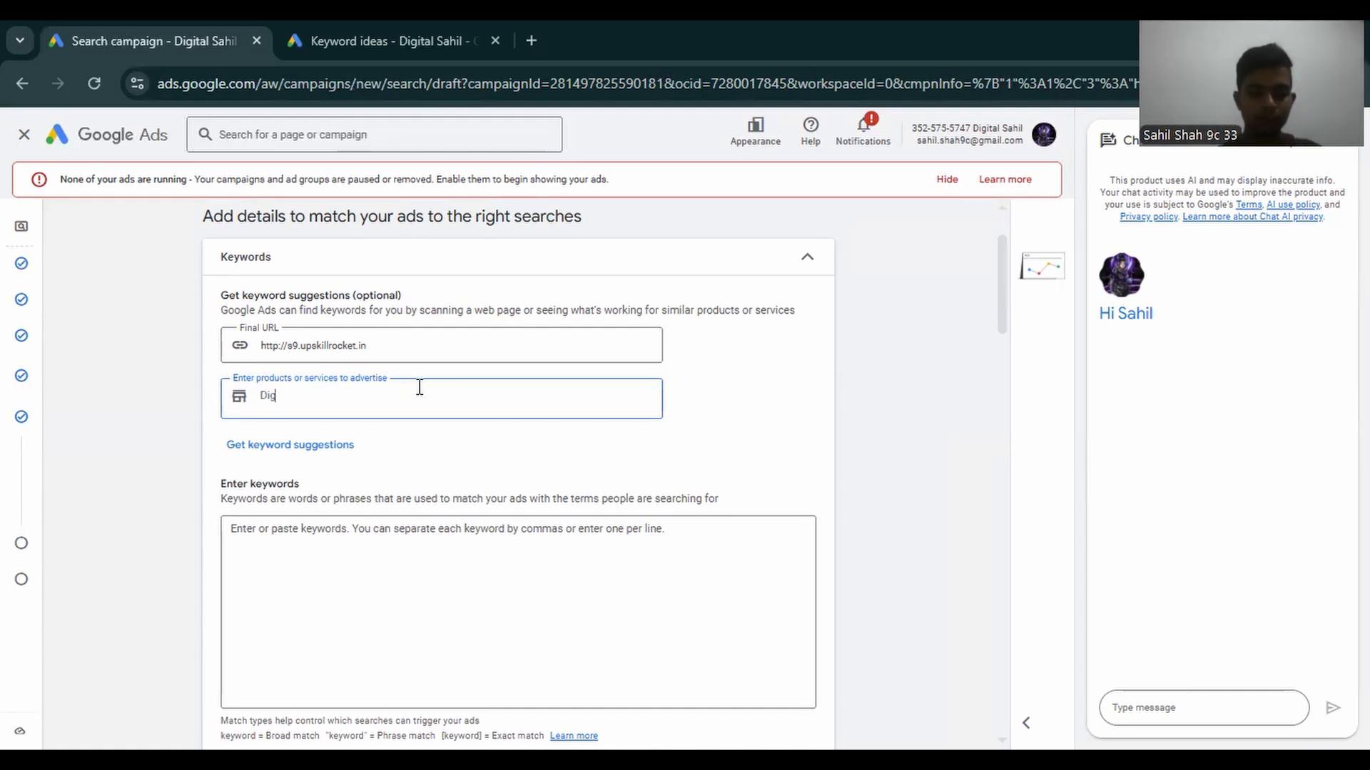
text(ita)
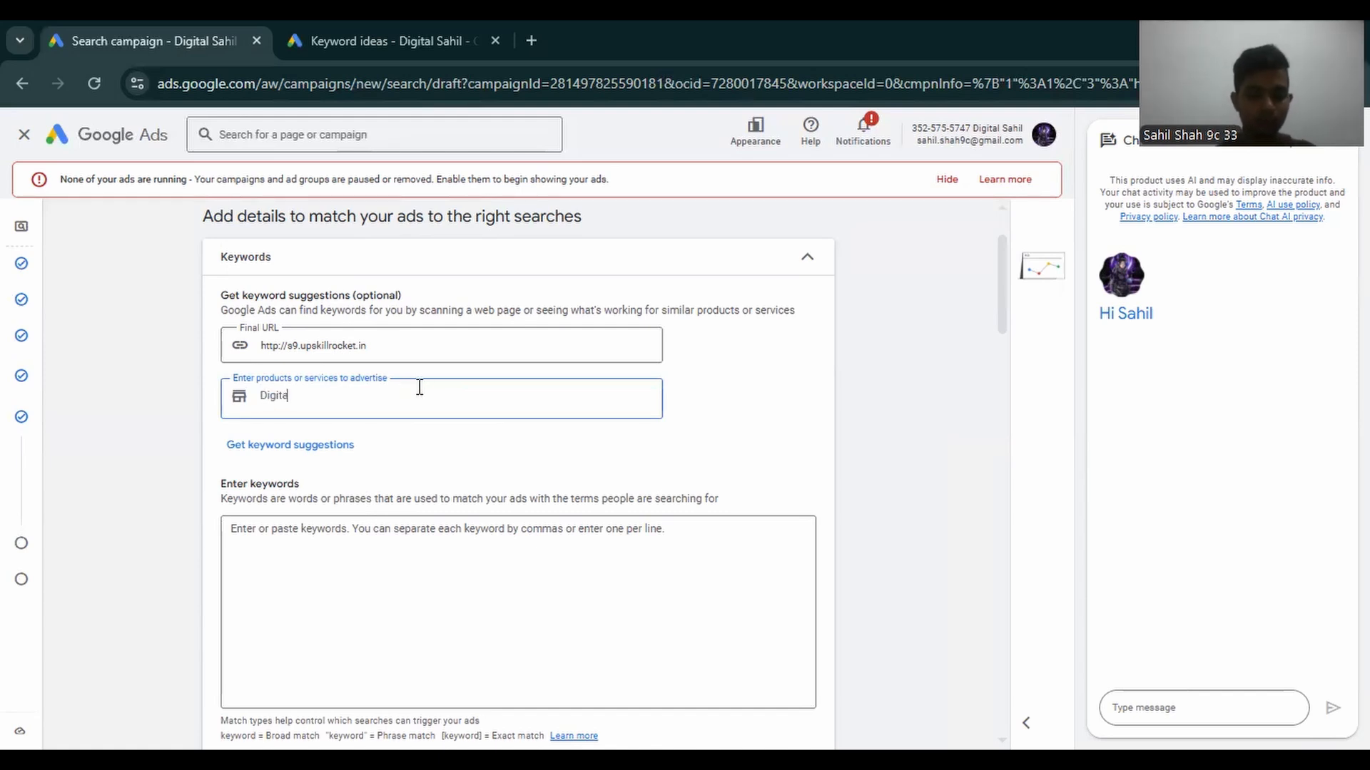
text(l Market)
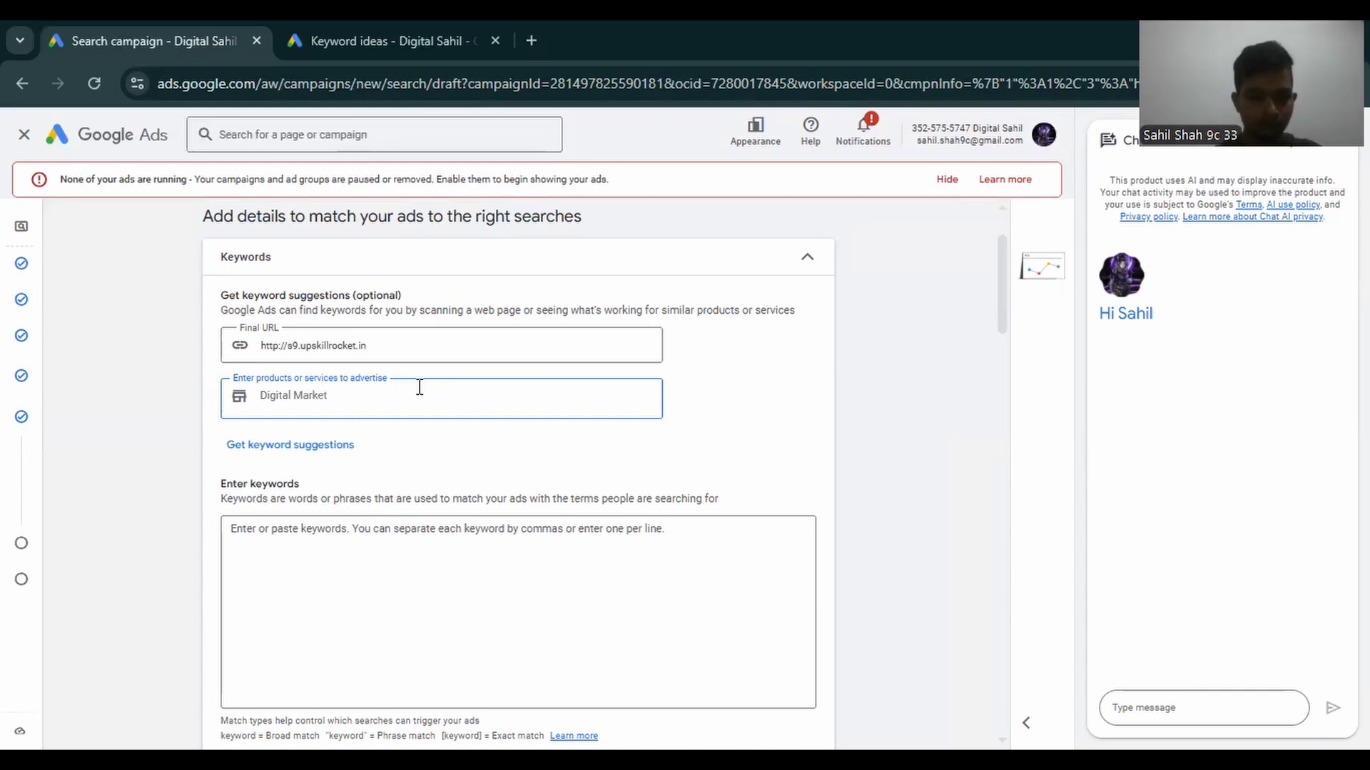
text(ing Course)
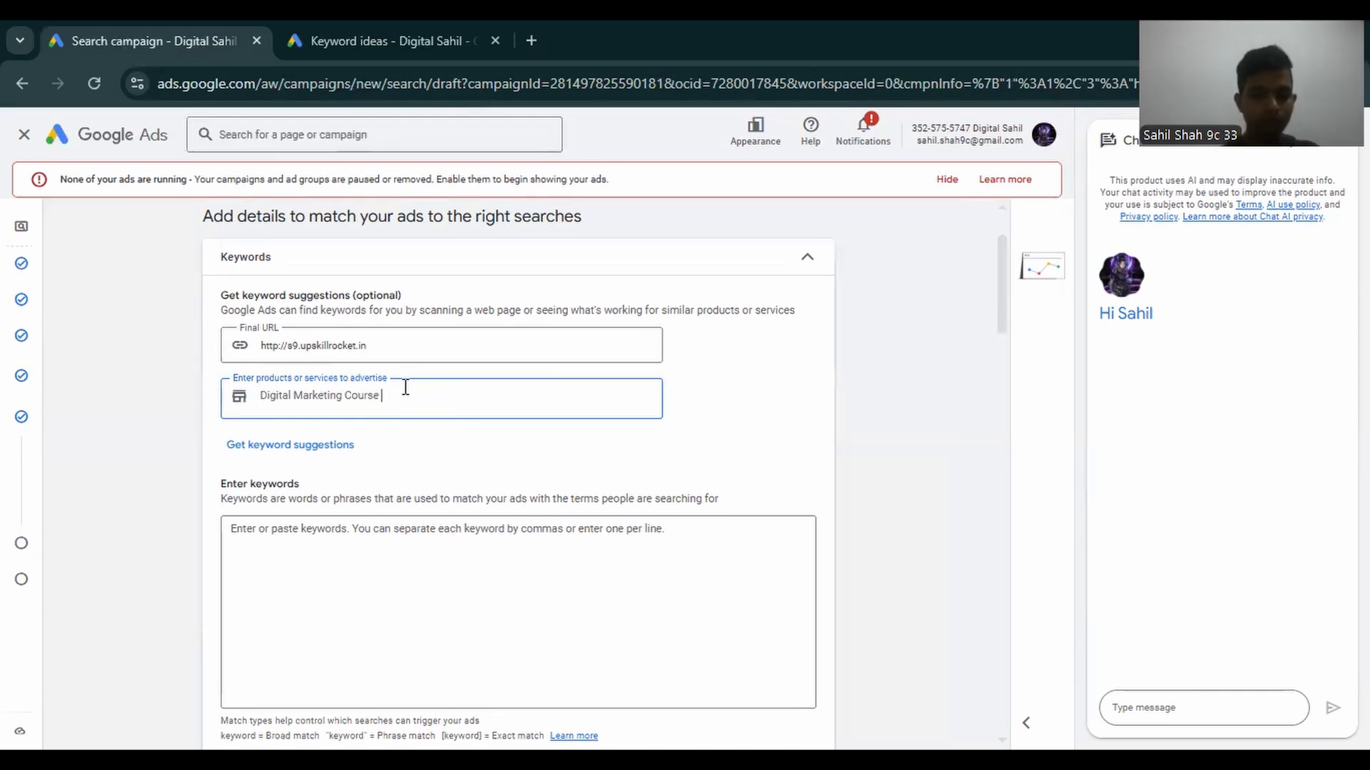
Enter the keywords "Digital Marketing Course In Bangalore" and "Top Digital Marketing Course In Bangalore" on separate lines.
scroll(425, 428, down, 1)
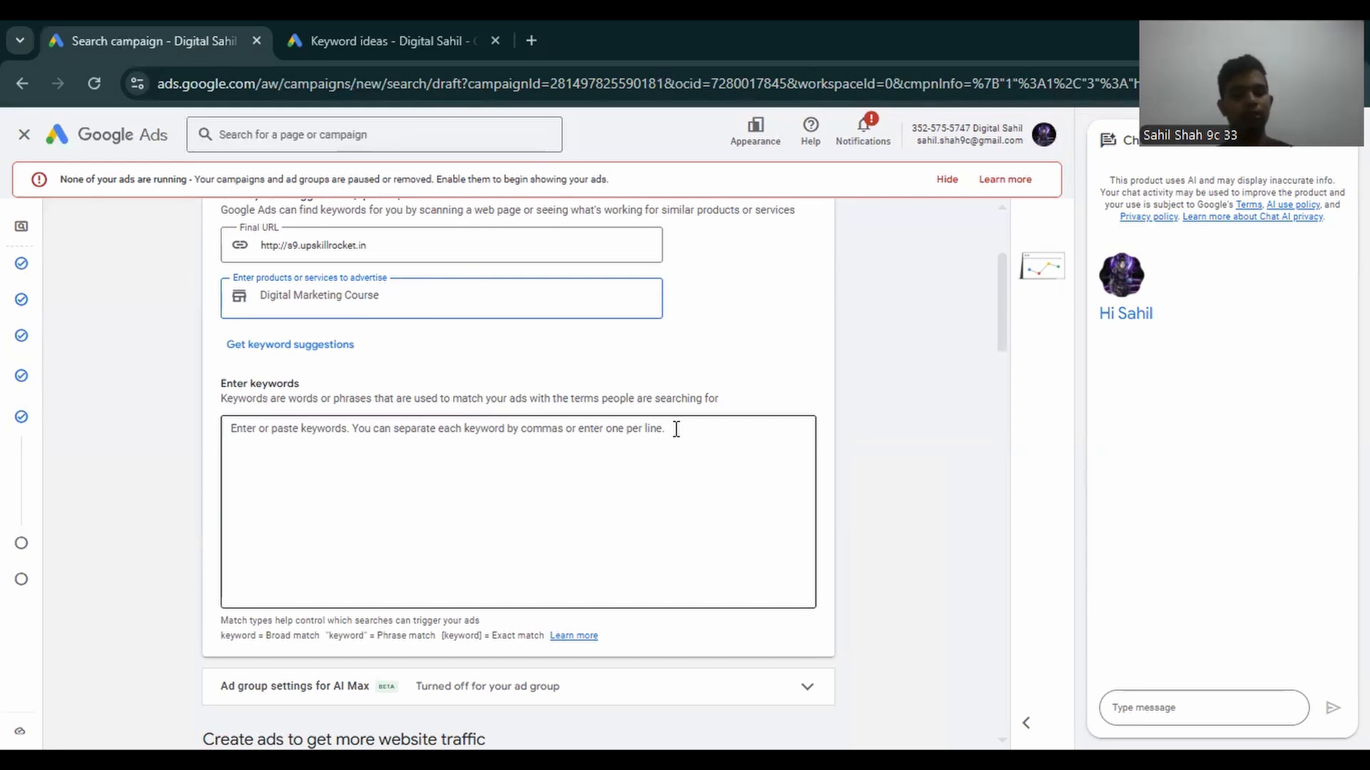
click(522, 431)
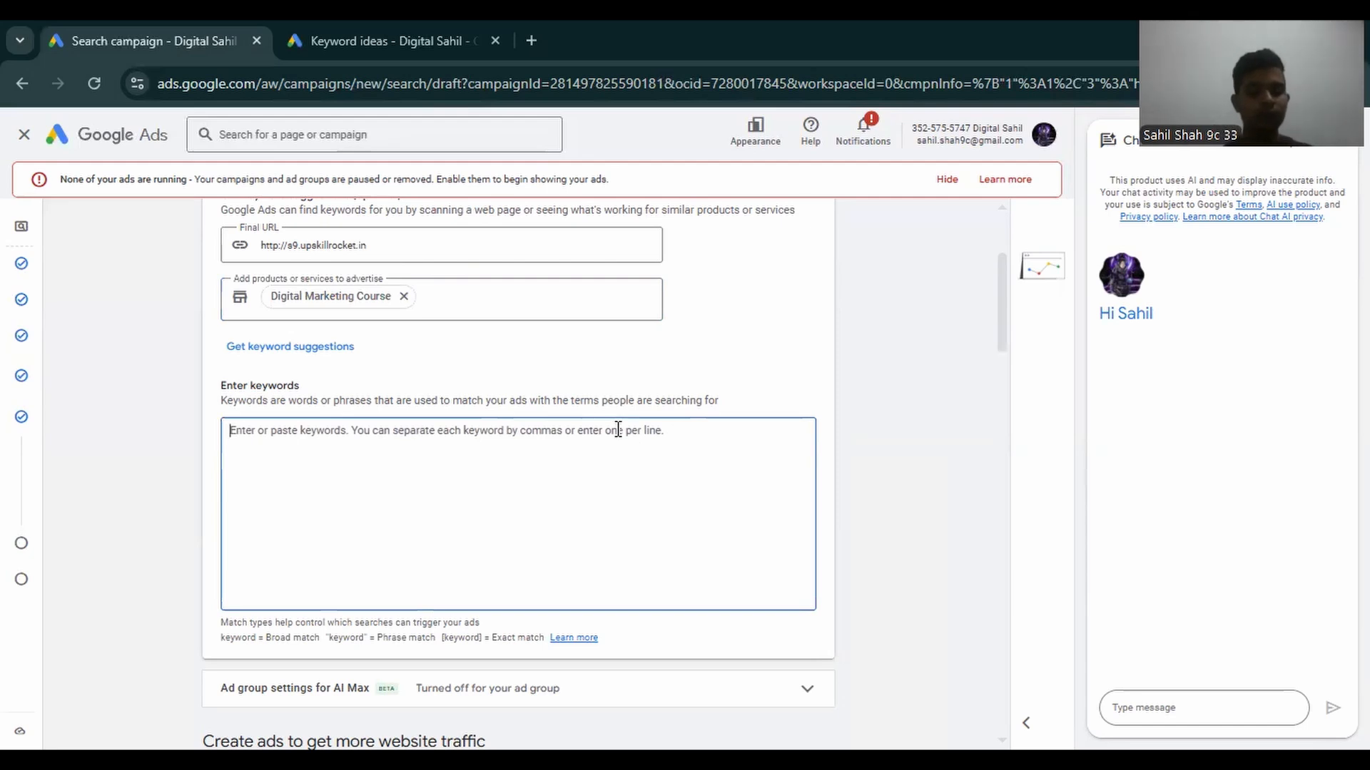
text(Digital Marketing Course In Bangalore)
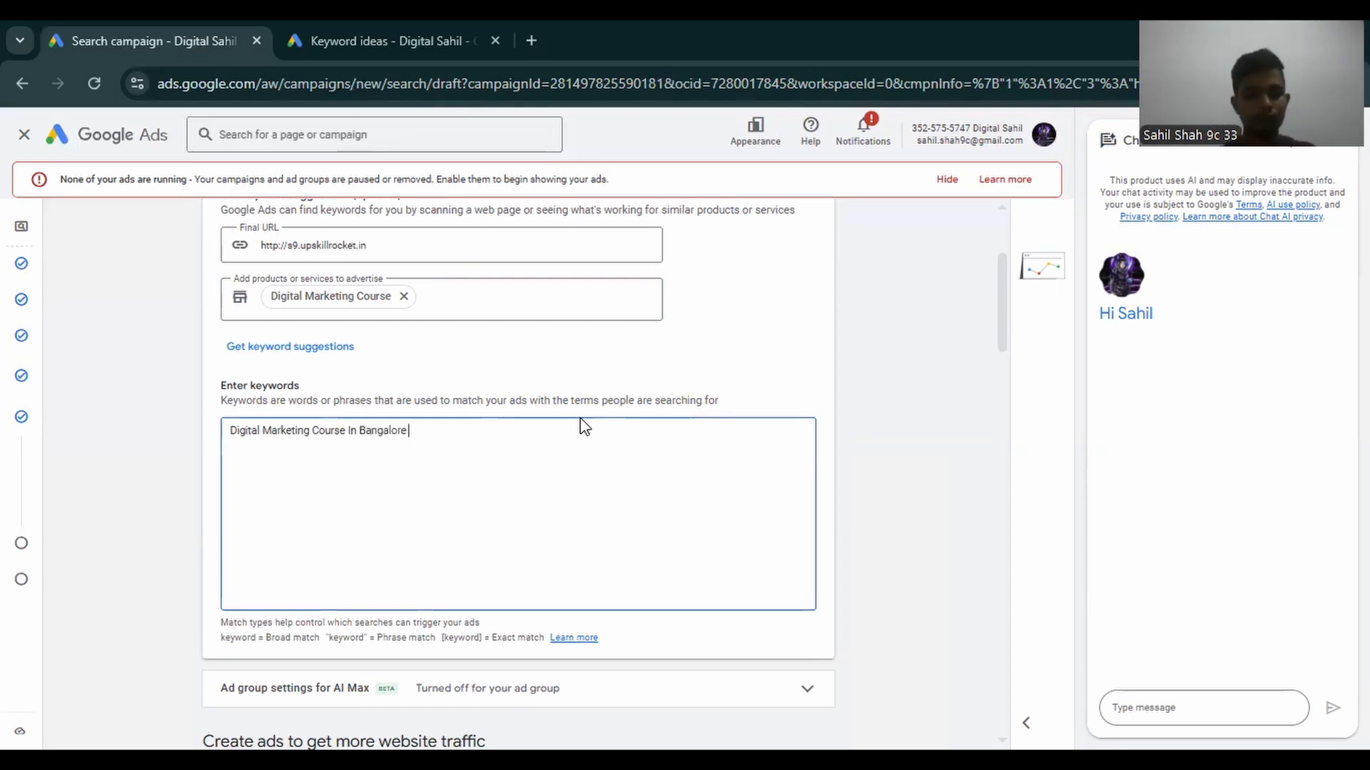
text(Top Digital Marketing Course)
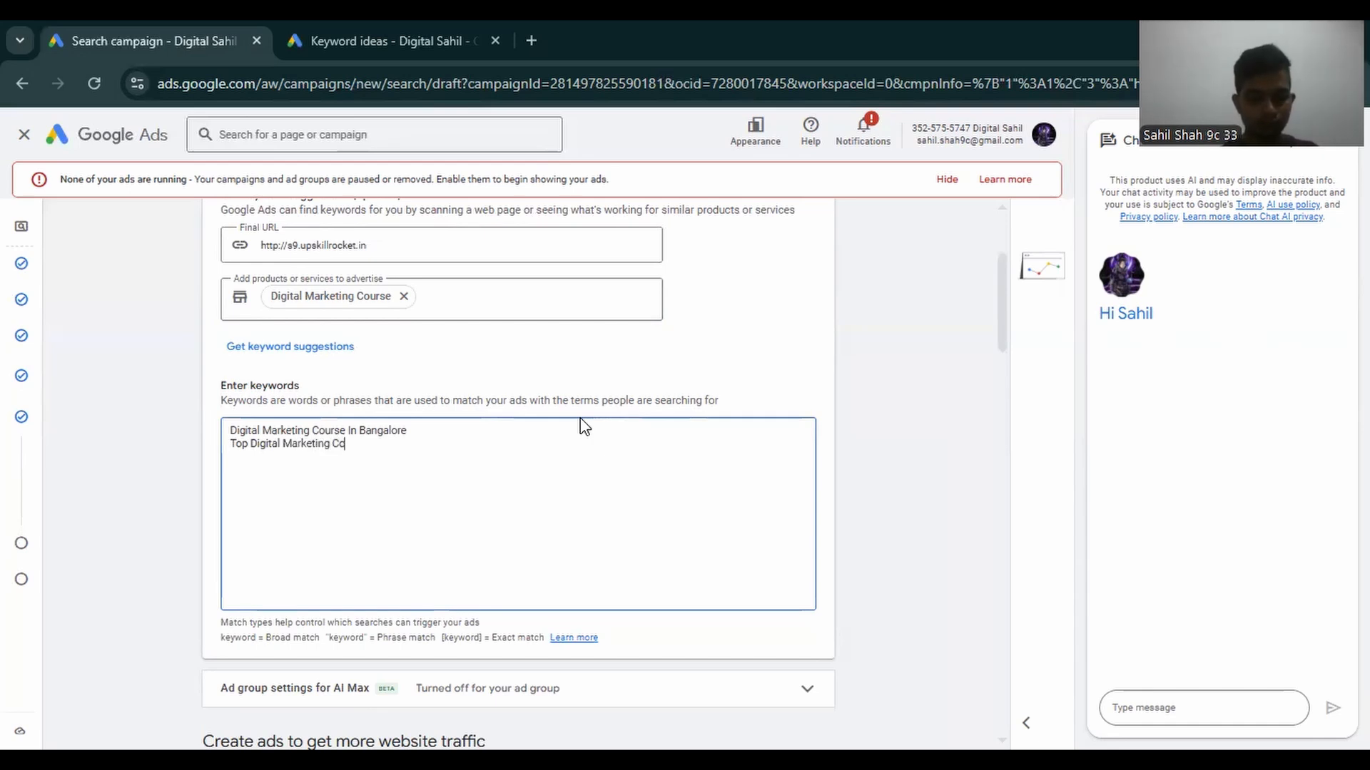
text( In)
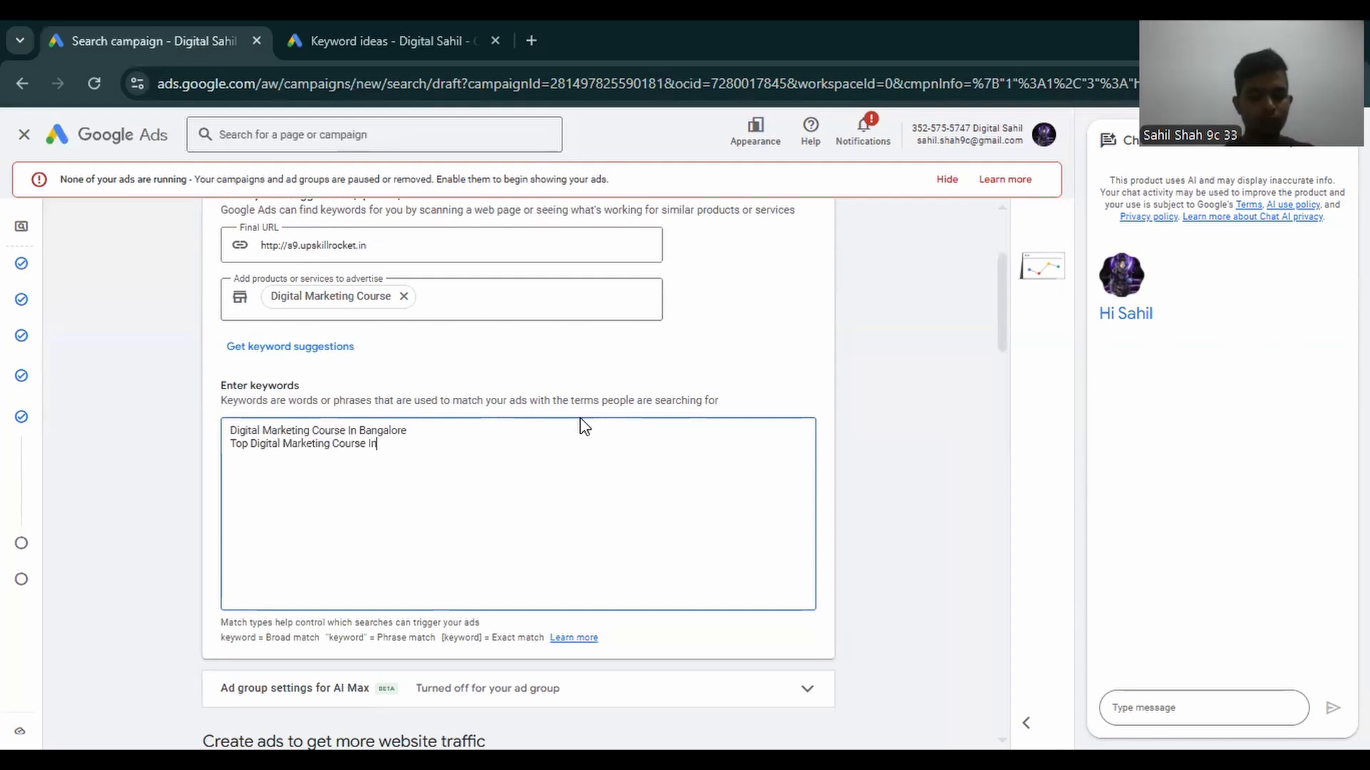
text( Bangalore)
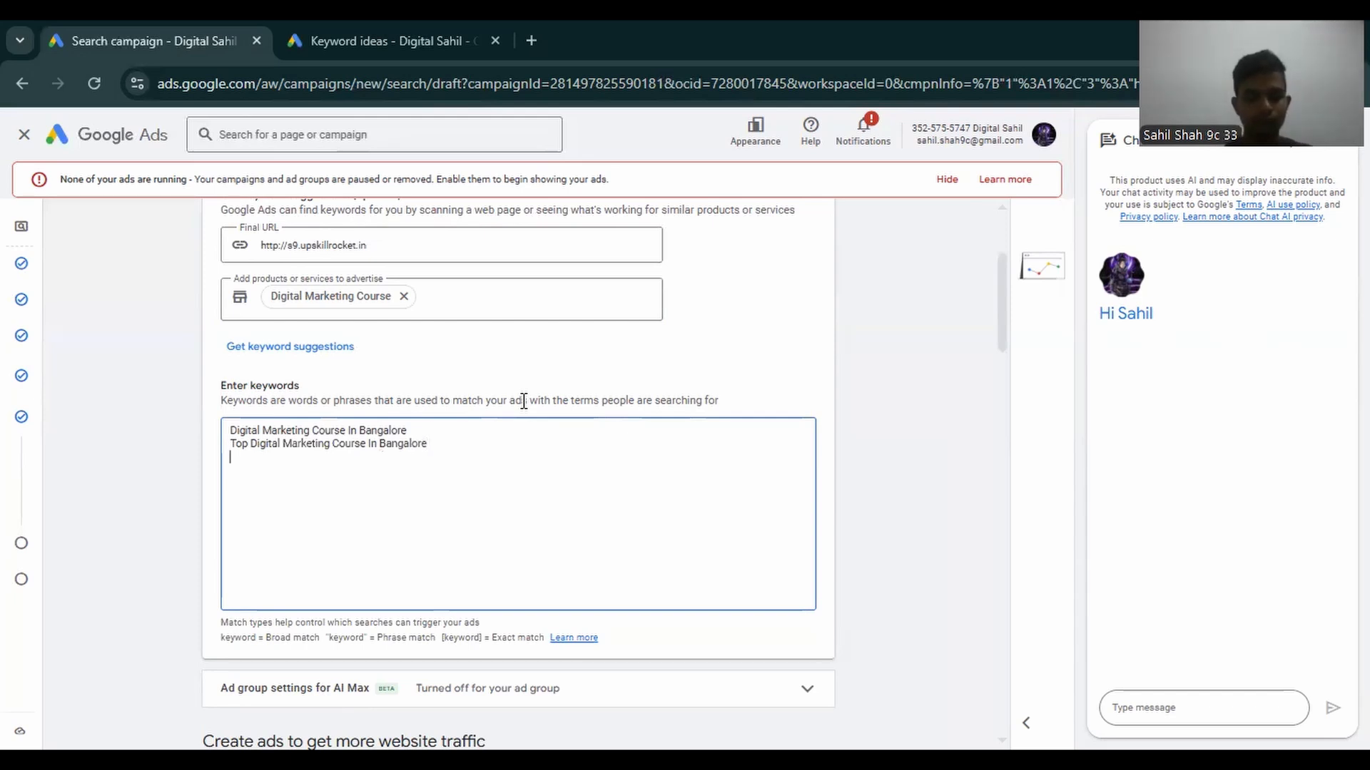
Add "Best Digital Marketing Course In Bangalore" as the third keyword, correcting the spelling of the city name.
key(Return)
text(Best)
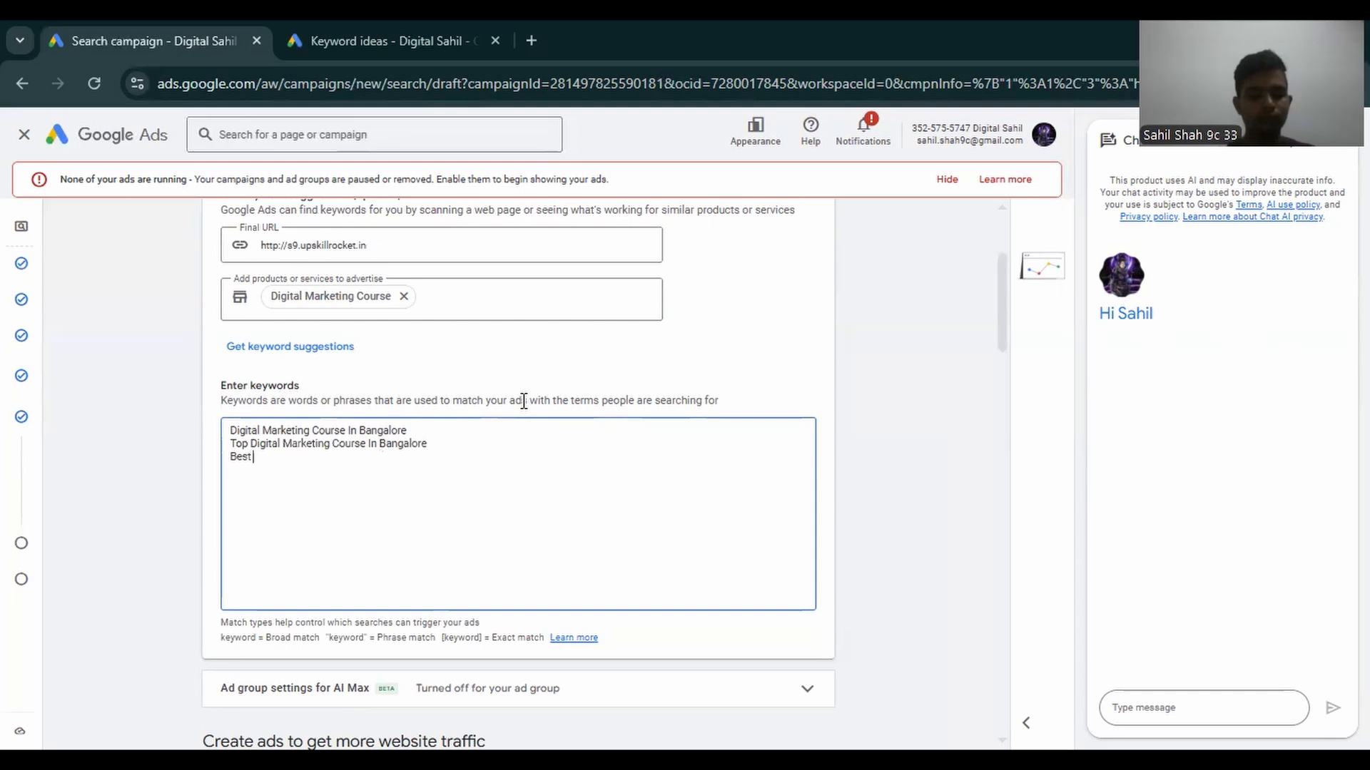
text( Digital Marketi)
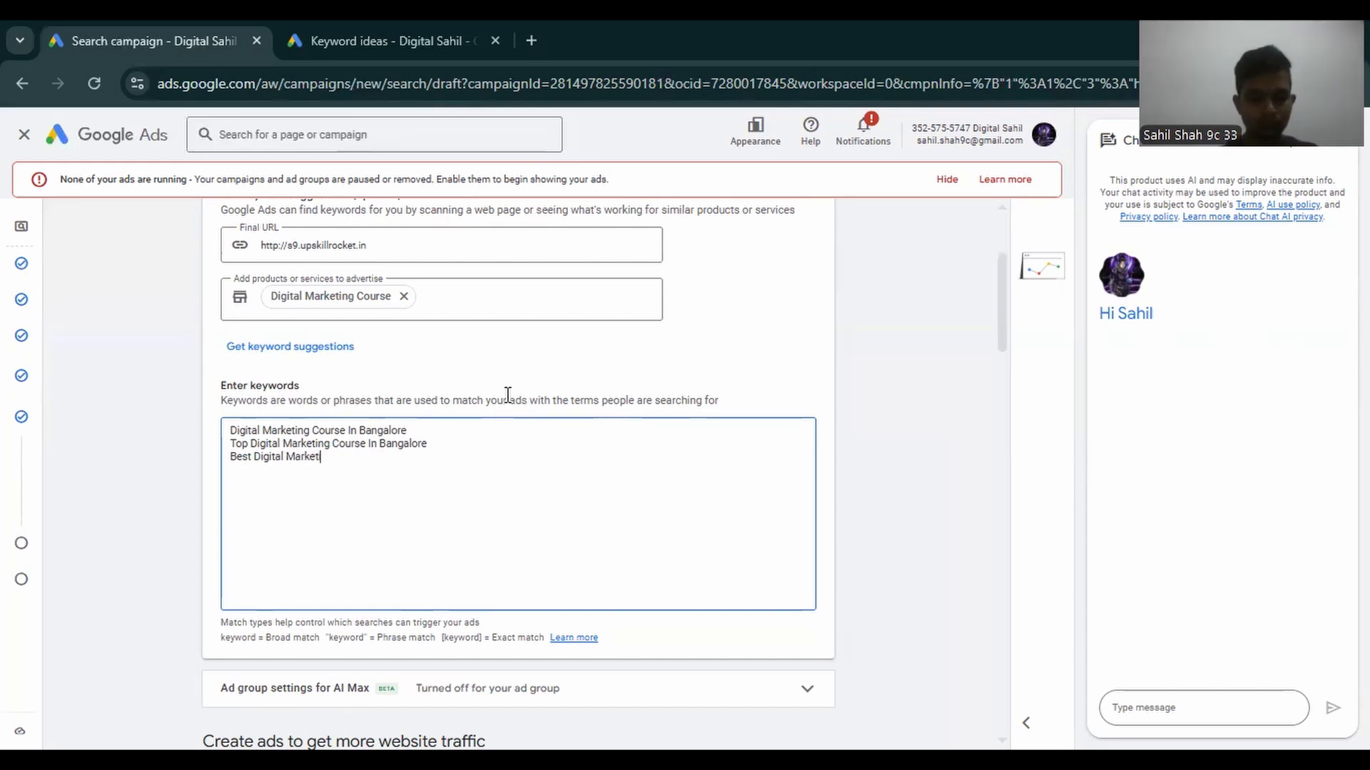
text(ng C)
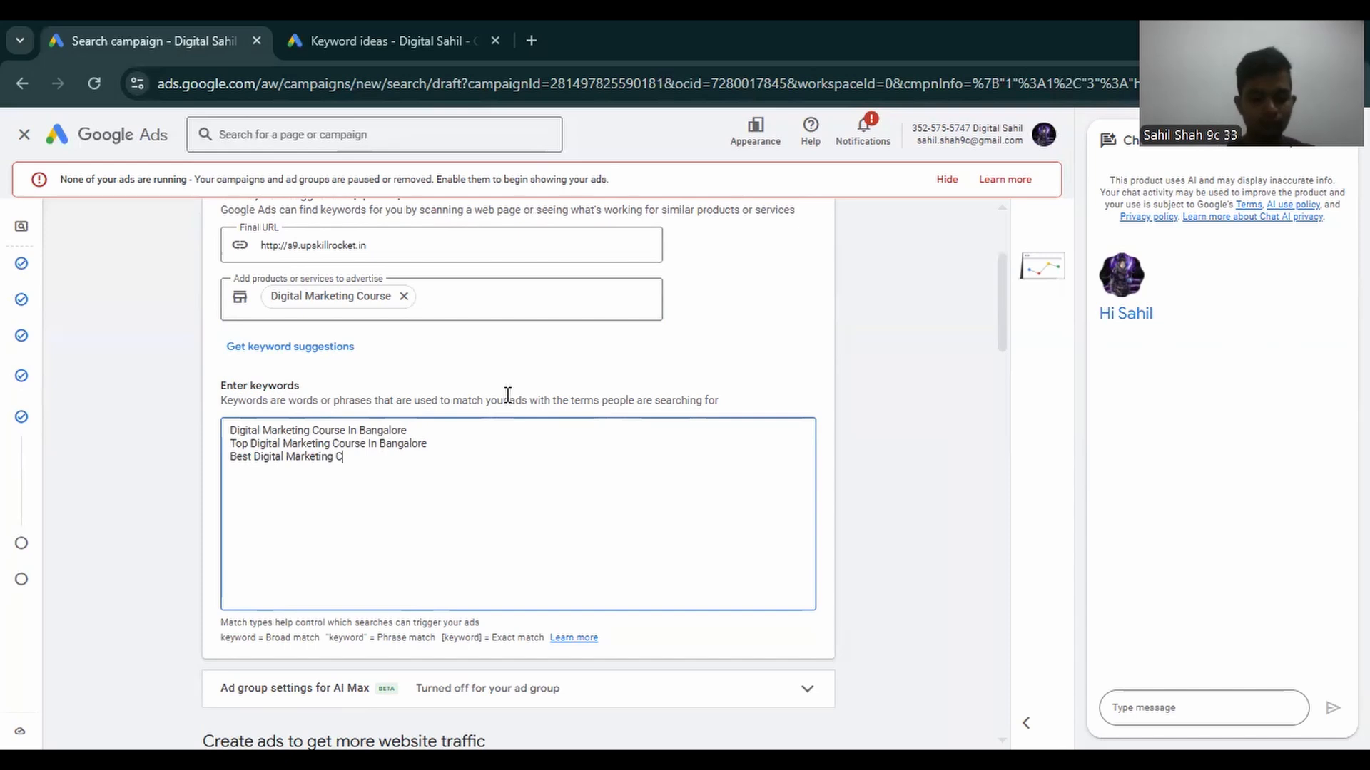
text(ourse In Bna)
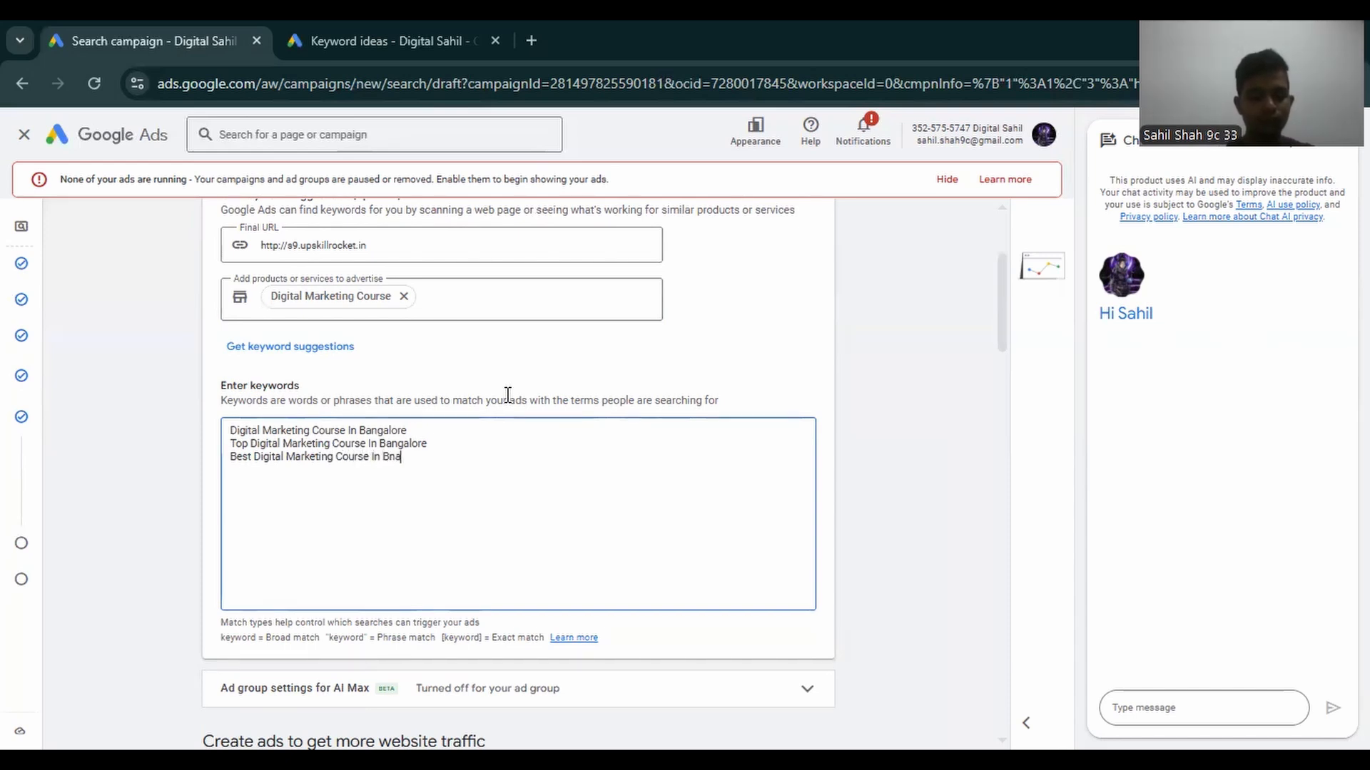
text(galore)
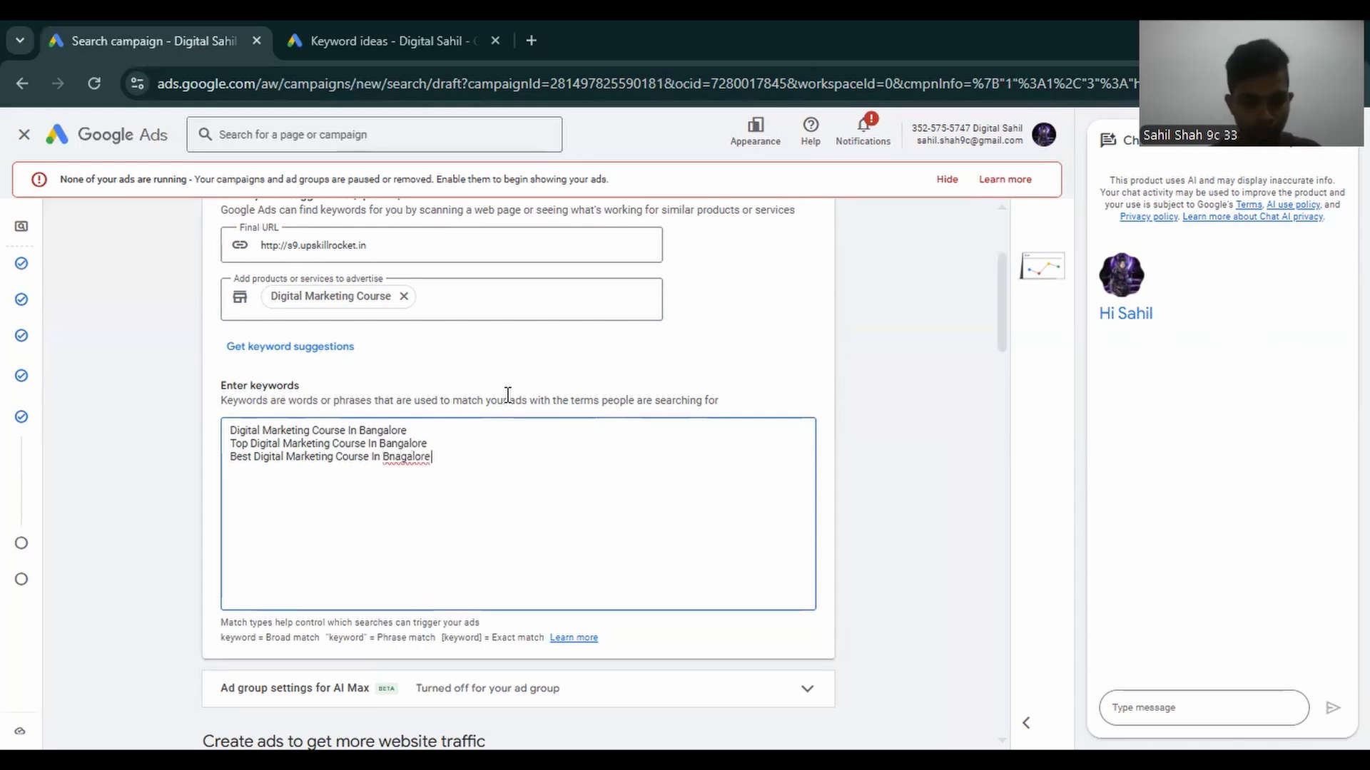
key(BackSpace)
key(BackSpace)
key(BackSpace)
key(BackSpace)
key(BackSpace)
key(BackSpace)
key(BackSpace)
key(BackSpace)
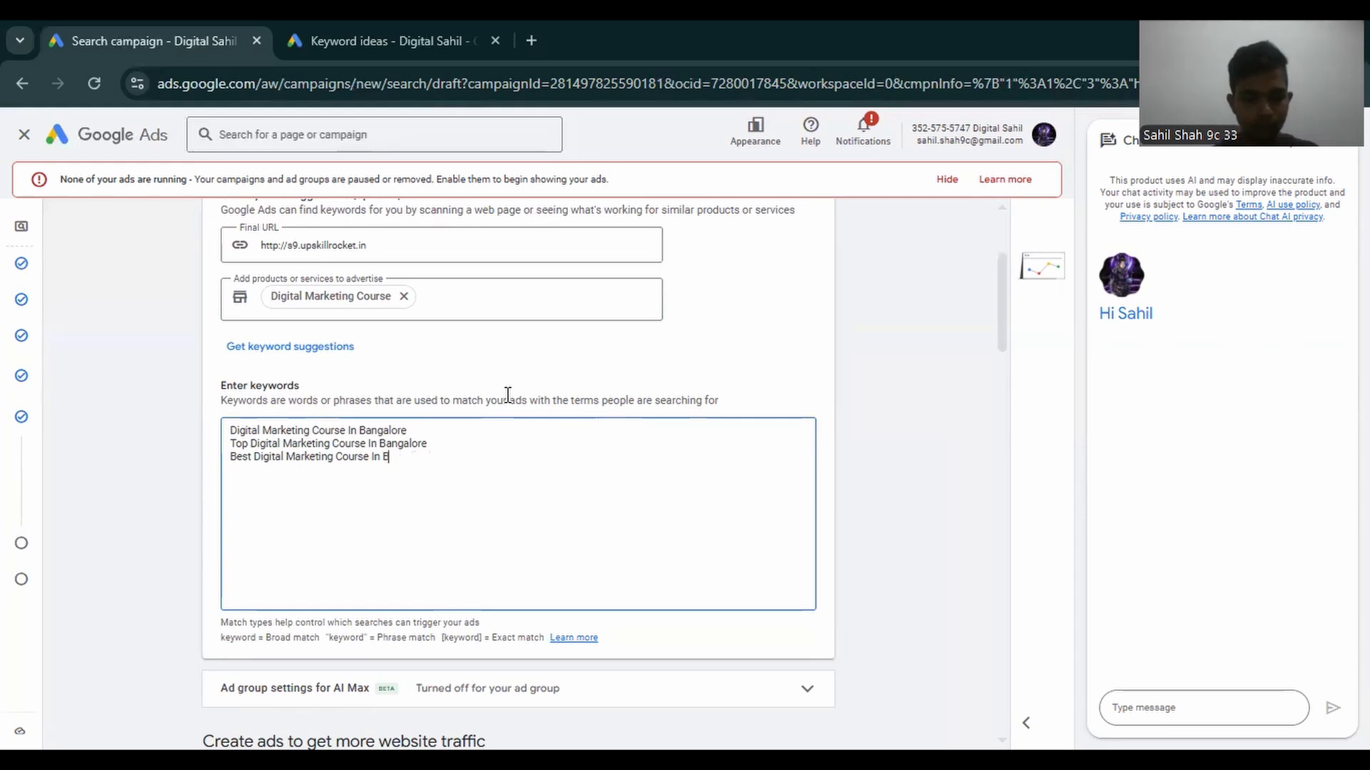
text(angalore)
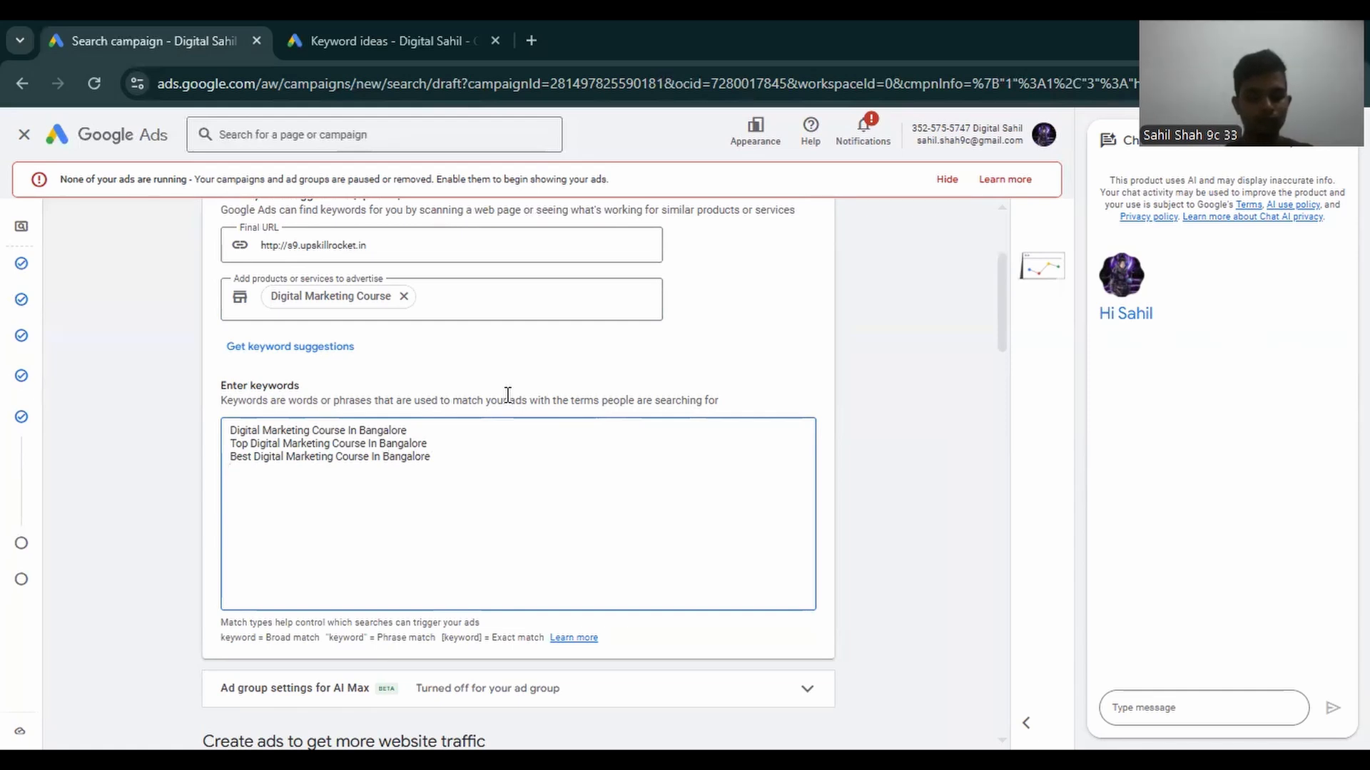
Enter "Digital Marketing Course In Bangalore" on a fourth keyword line, correcting the capitalisation of "In".
text(D)
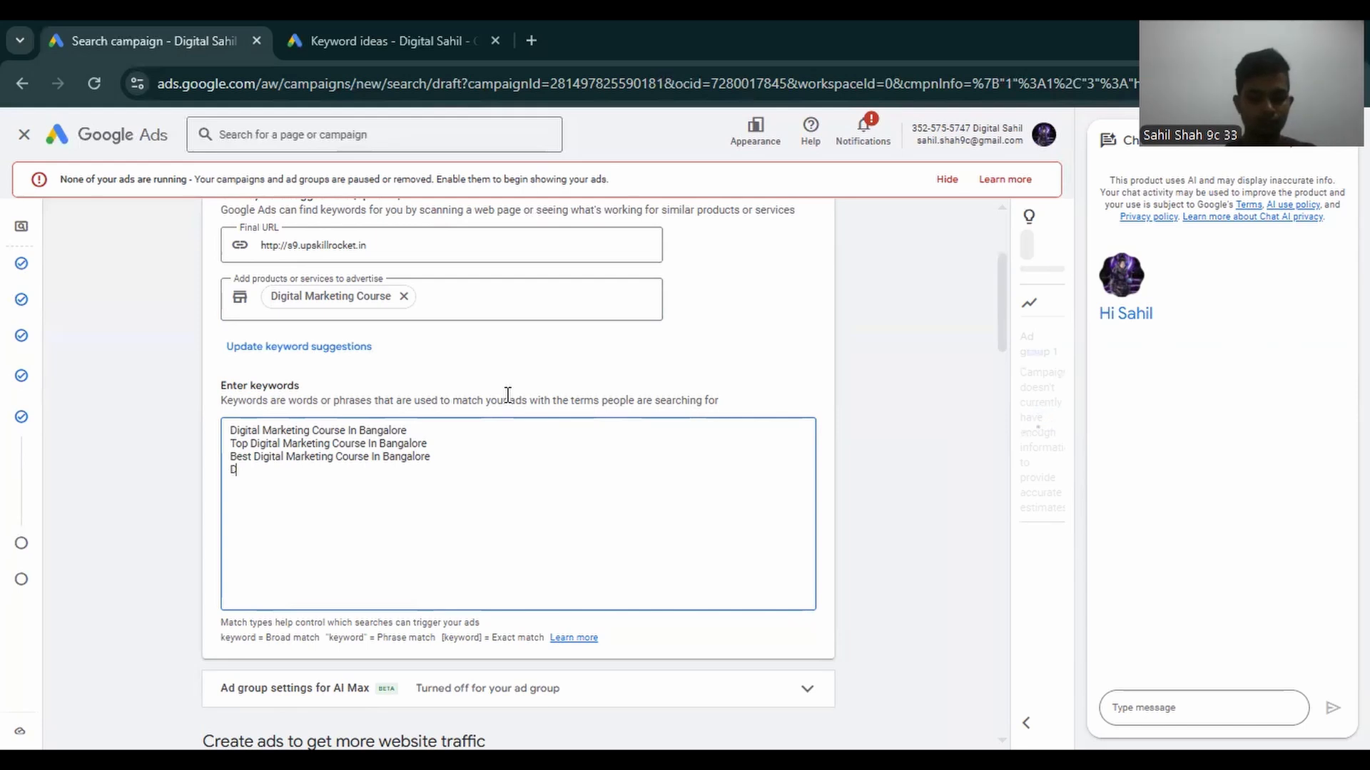
text(igital Marketing Cou)
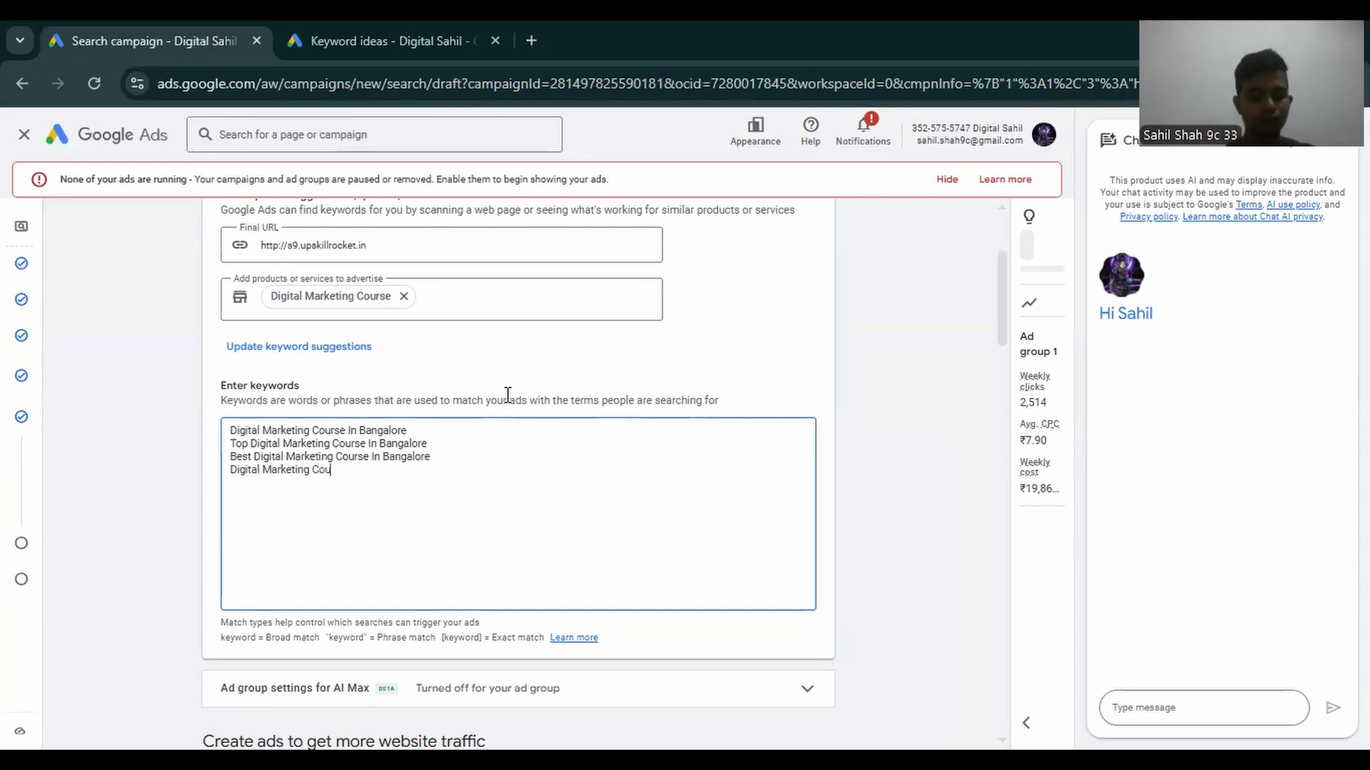
text(rse IN)
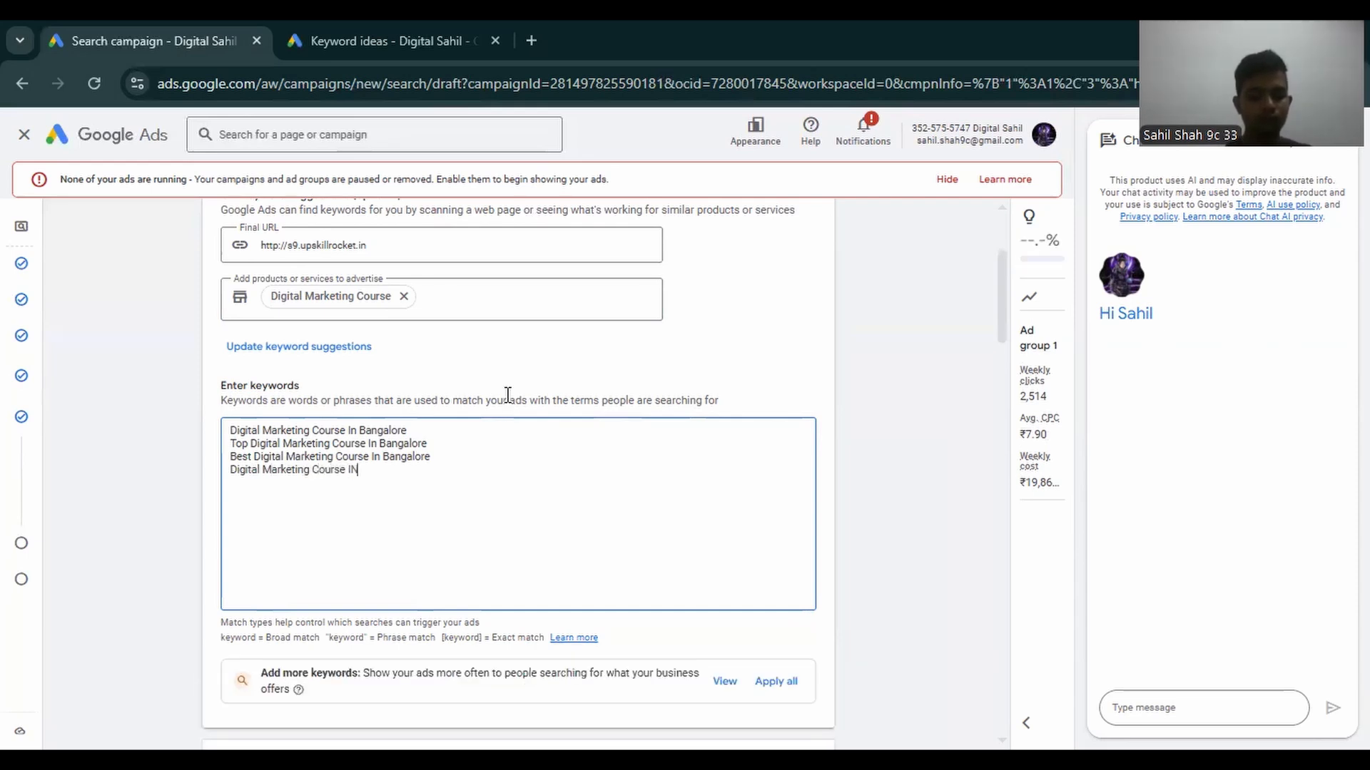
key(BackSpace)
key(BackSpace)
text(In Bangalore)
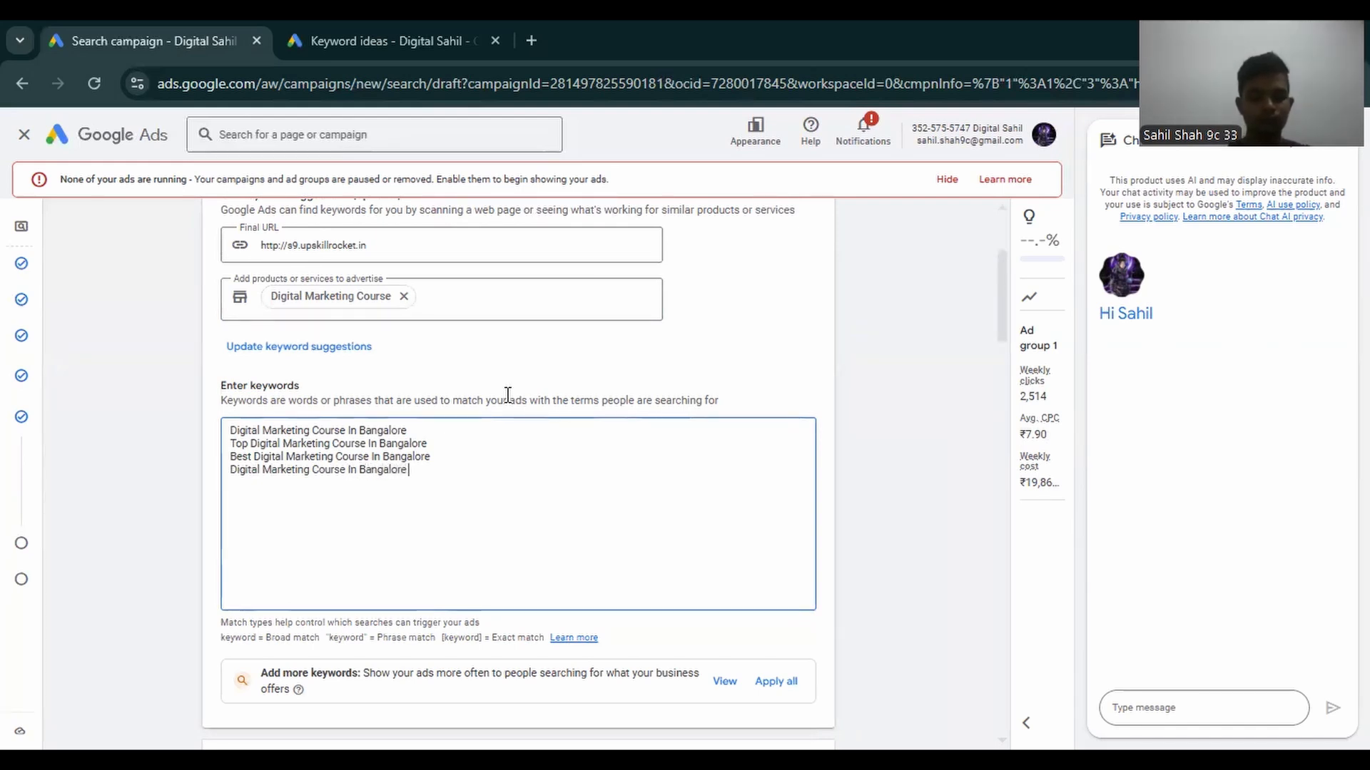
text( c)
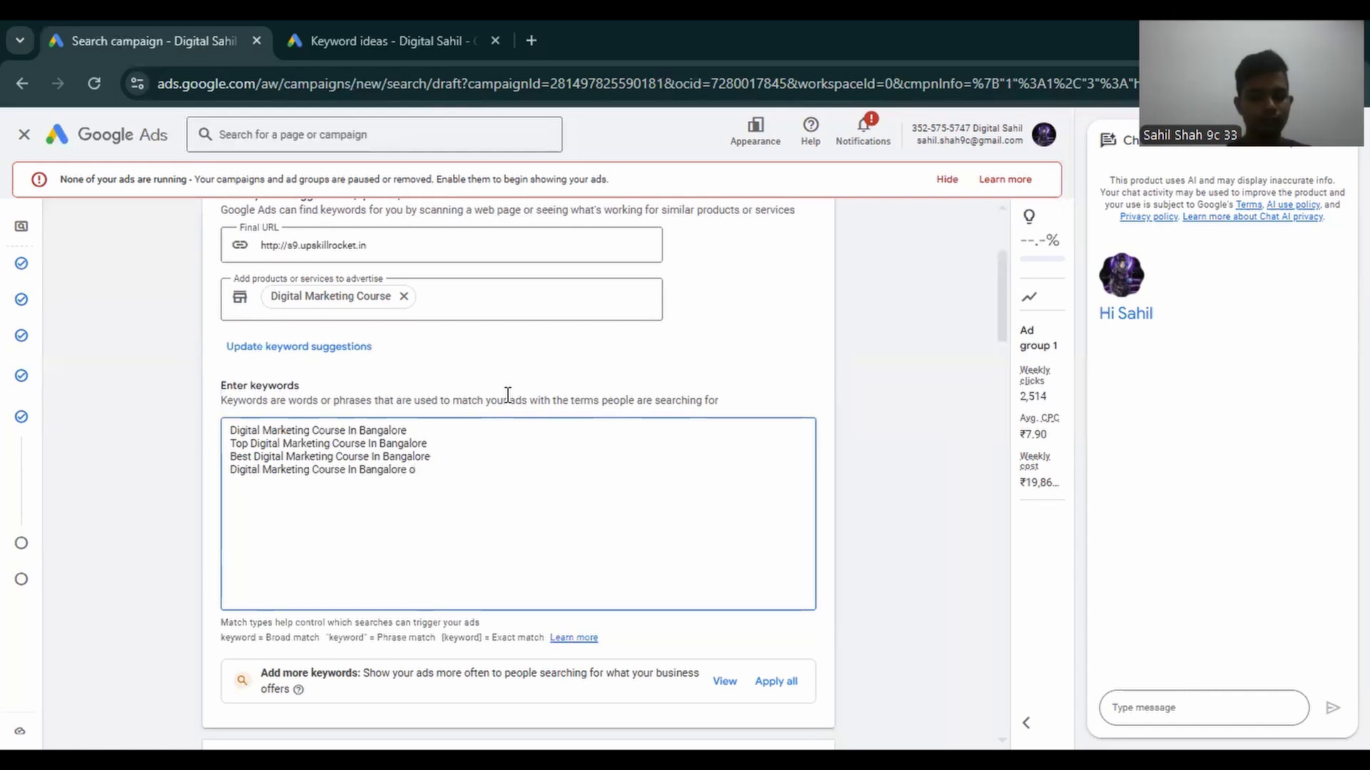
key(BackSpace)
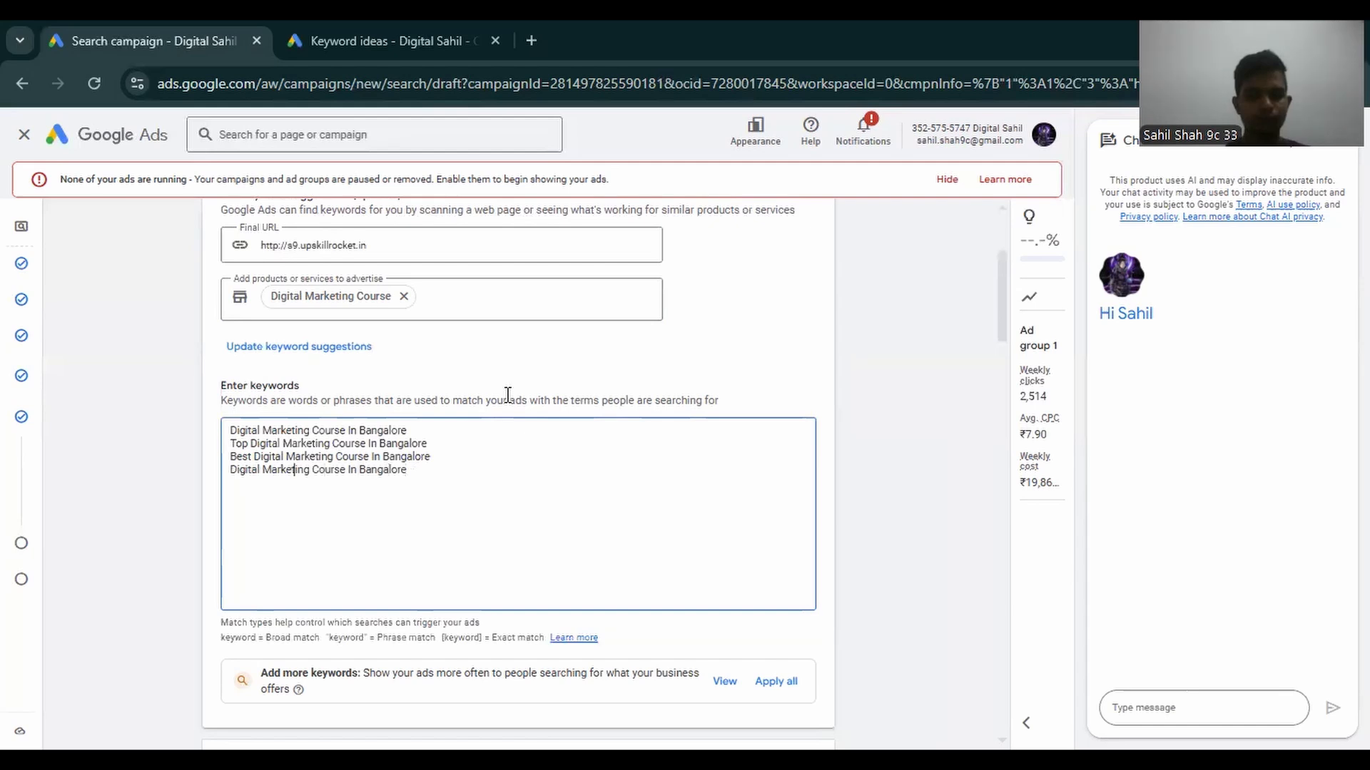
Put "Online" in front of the fourth keyword to make it "Online Digital Marketing Course In Bangalore".
key(Home)
text(C)
text(n)
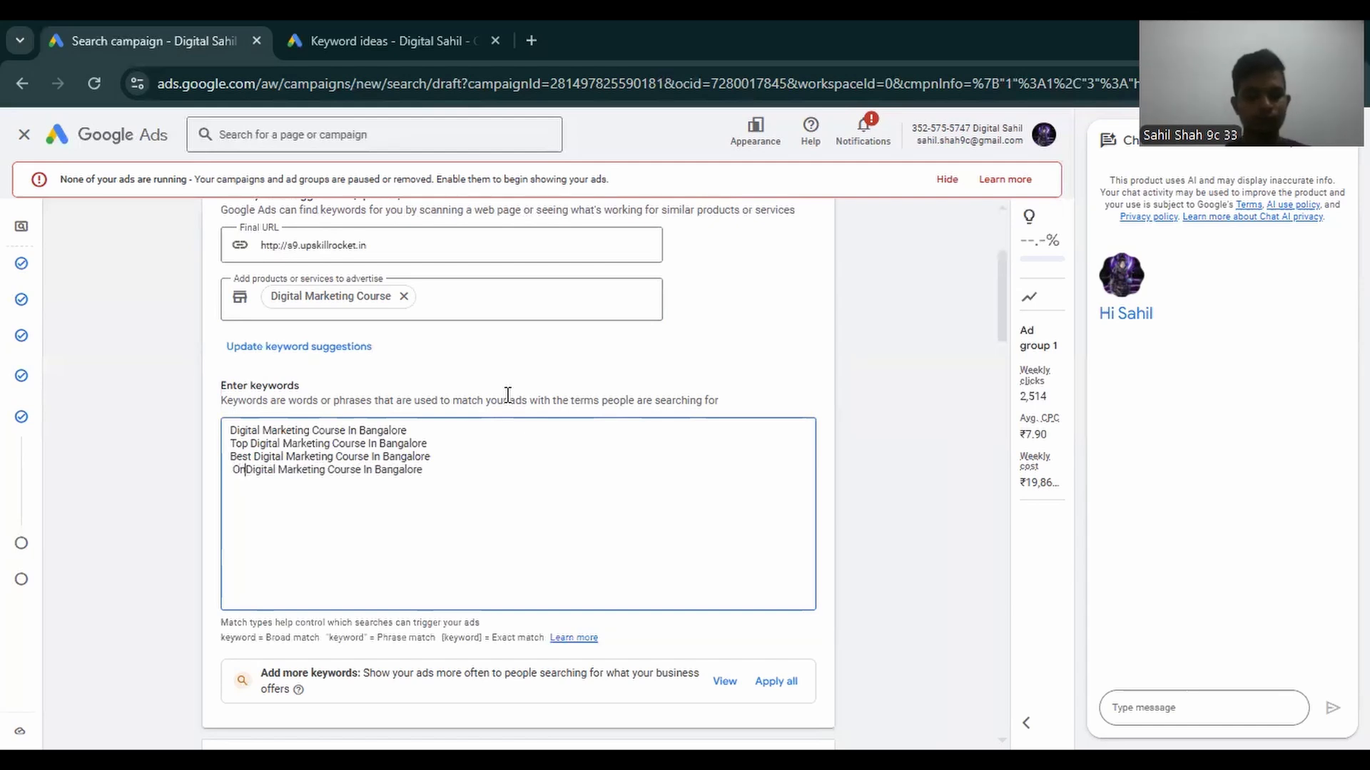
text(line)
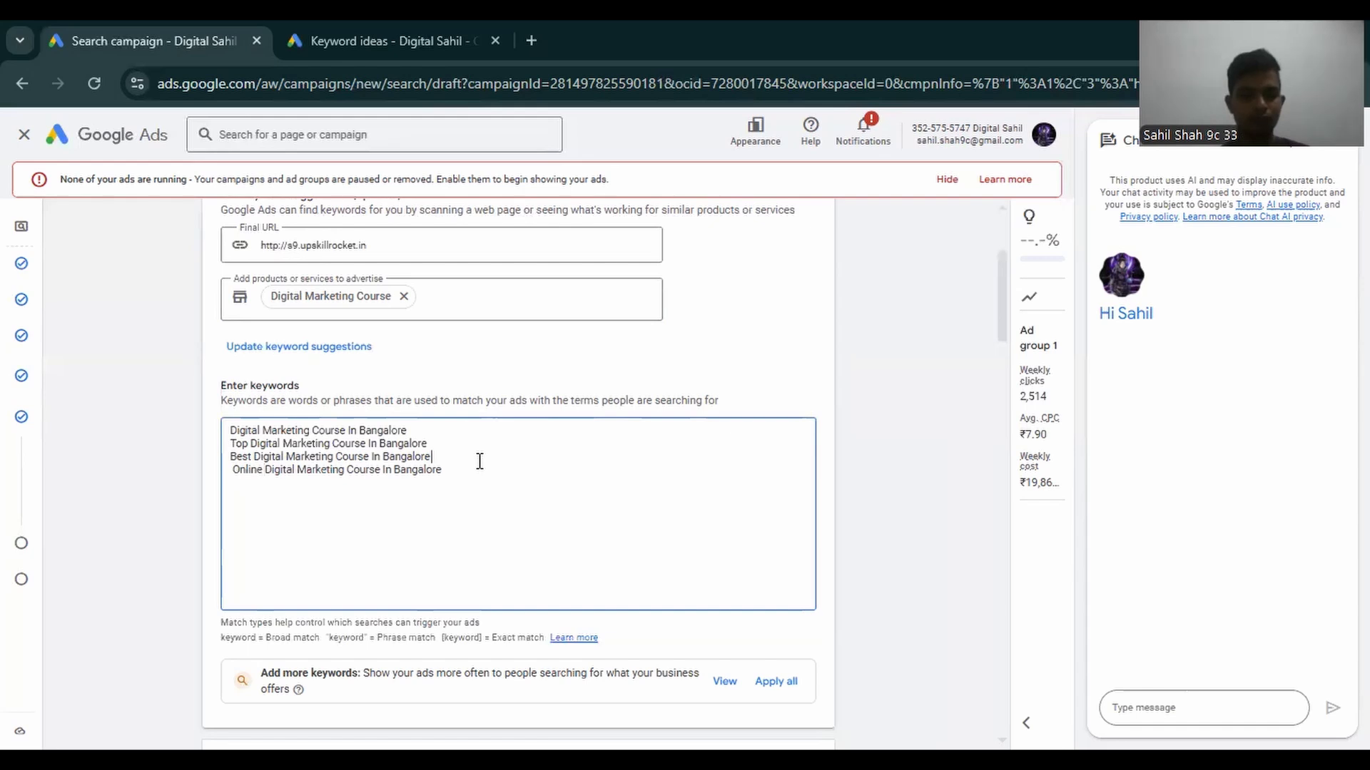
Add "Offline Digital Marketing Course In Bangalore" as the fifth keyword, on its own line.
click(448, 471)
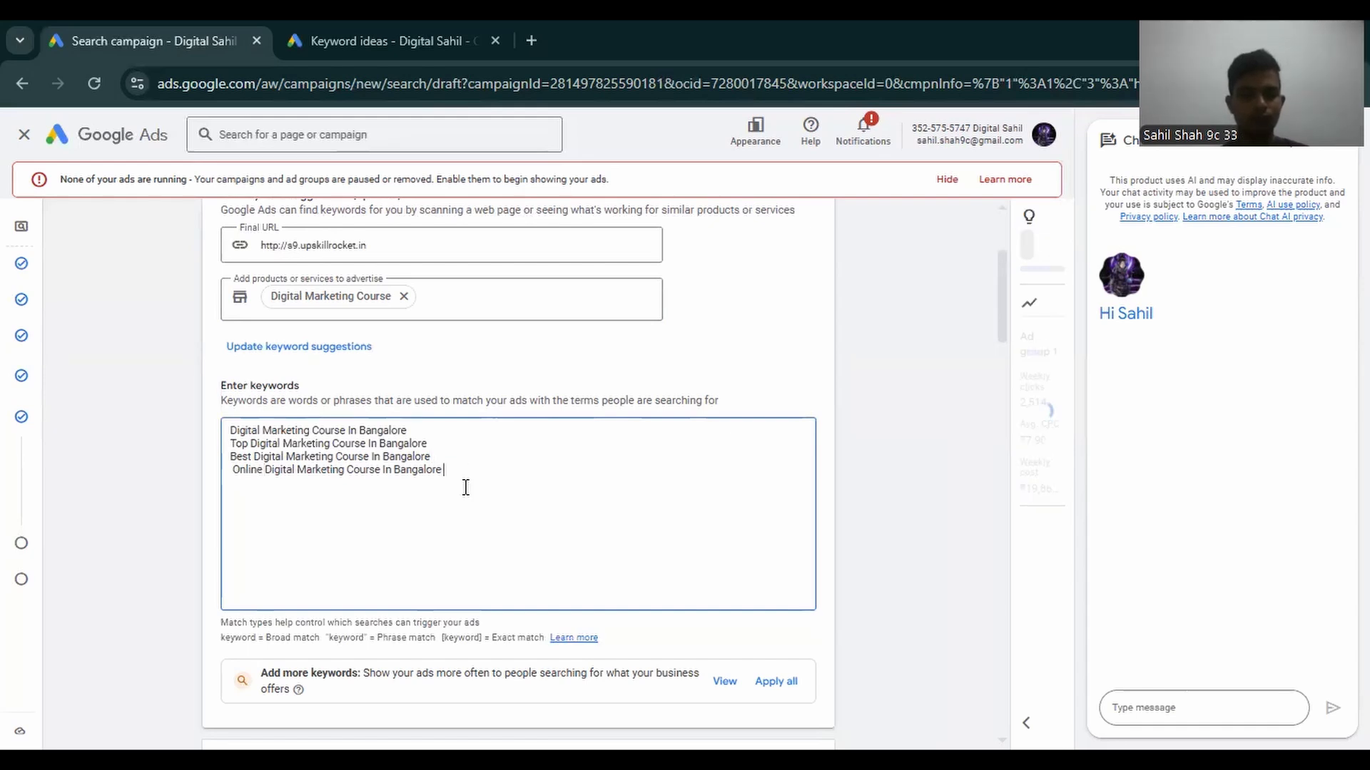
text(Offl)
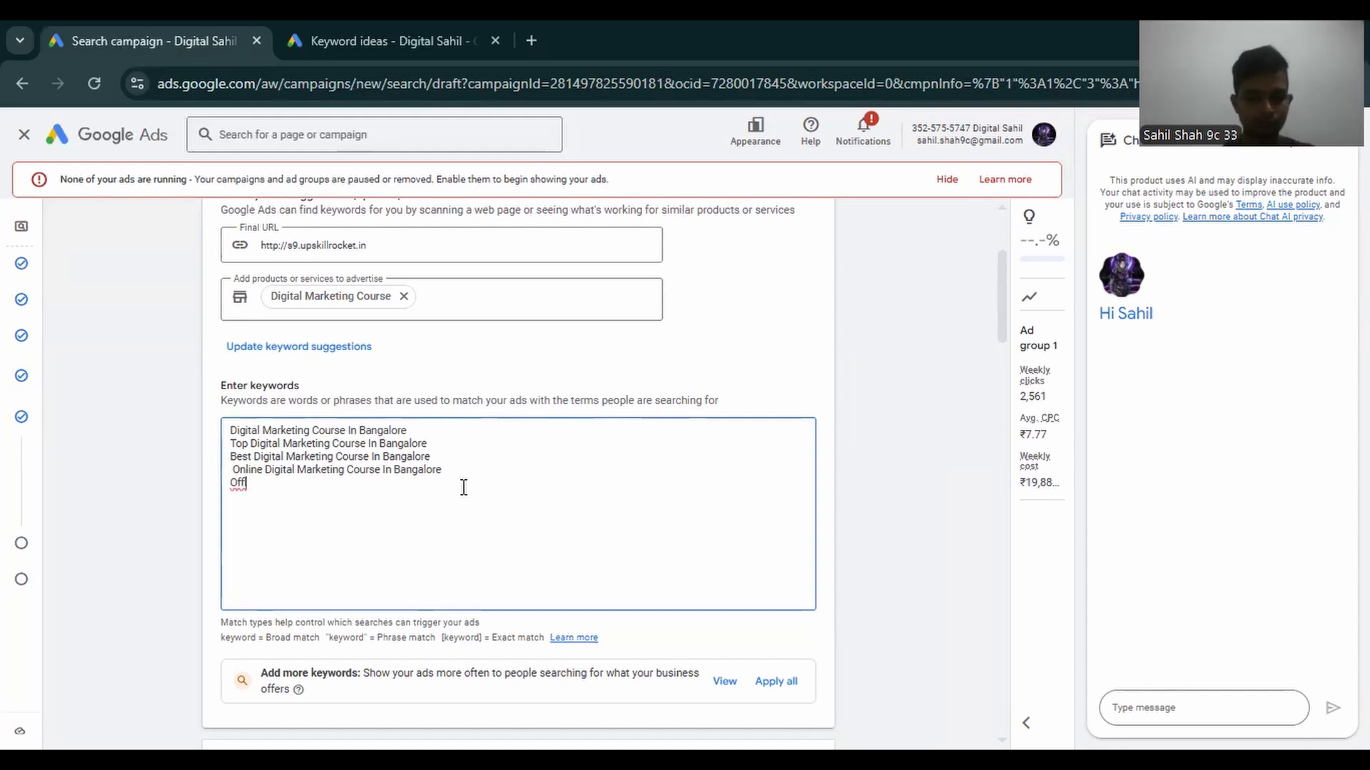
key(BackSpace)
key(BackSpace)
text(fi)
text(ine)
text( D)
text(igital)
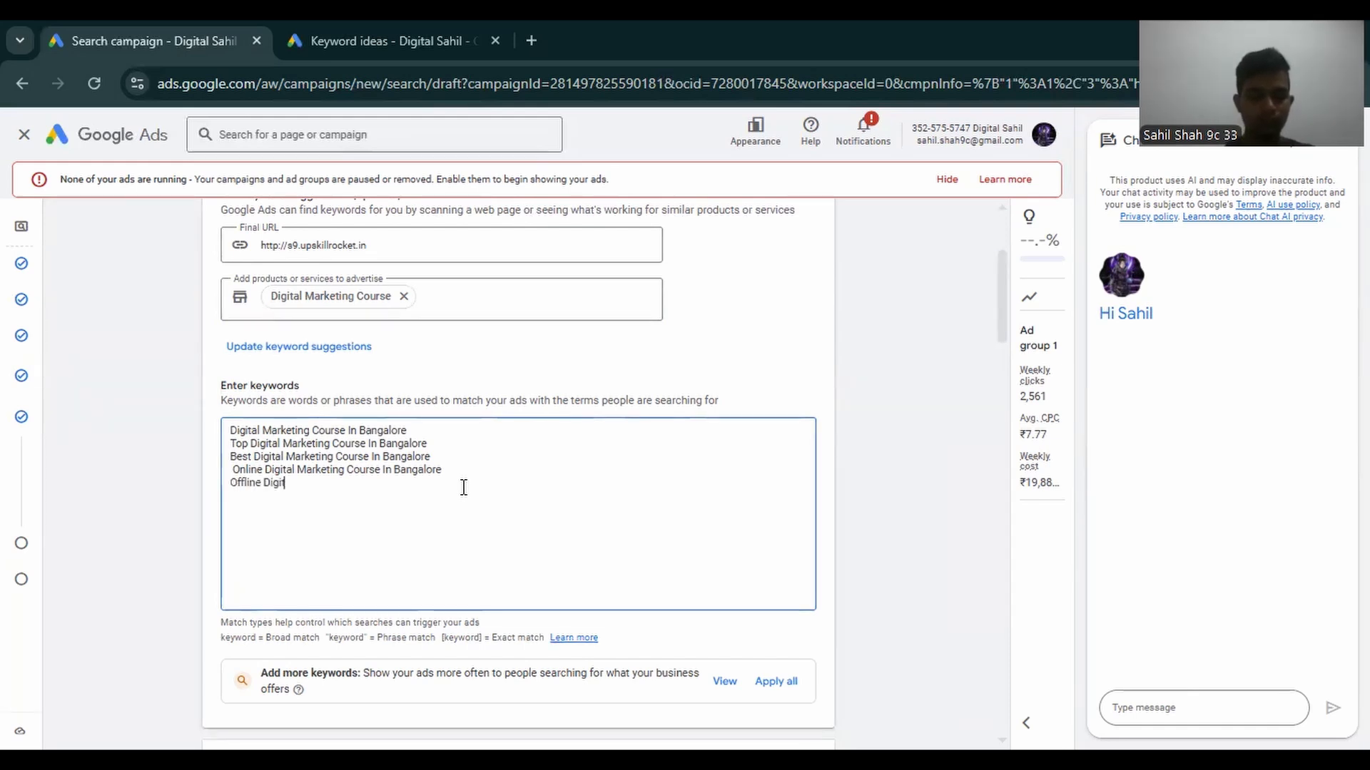
text( Mar)
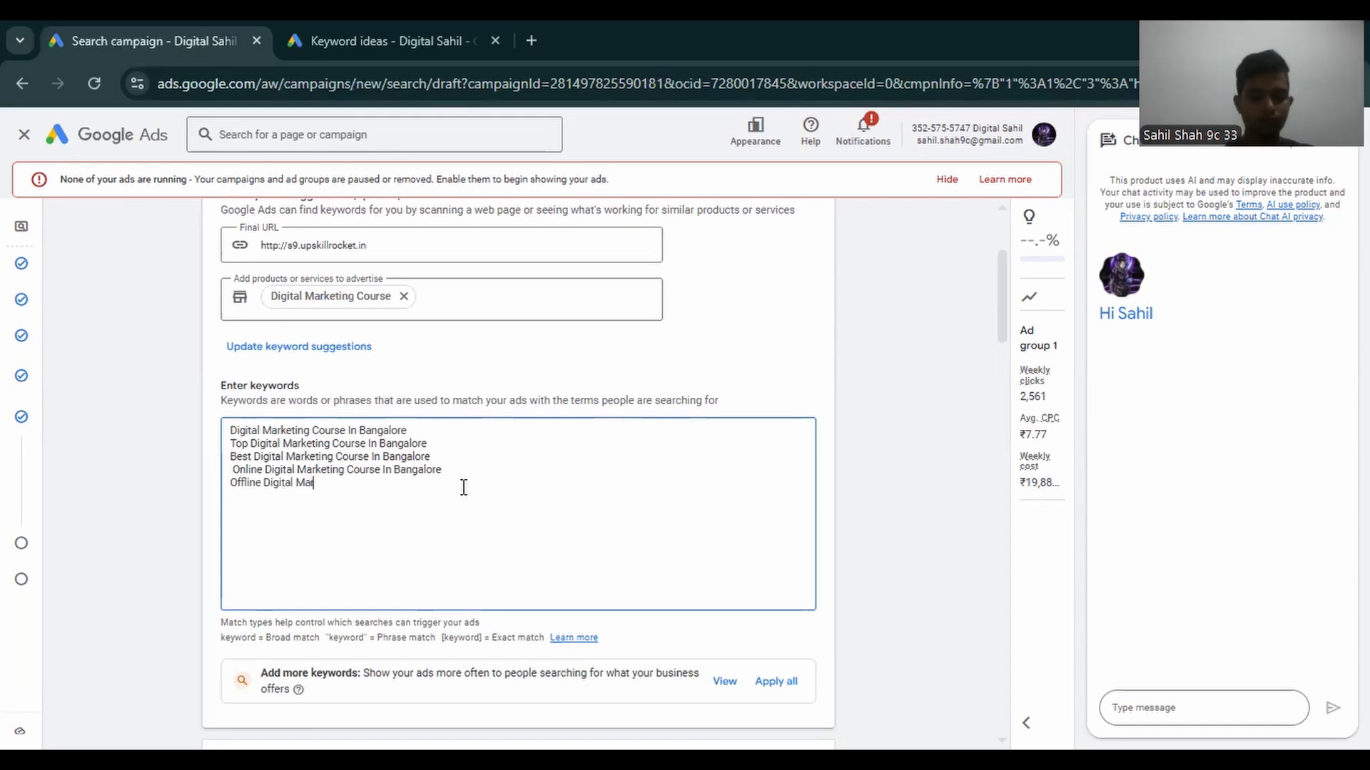
text(keting Cours)
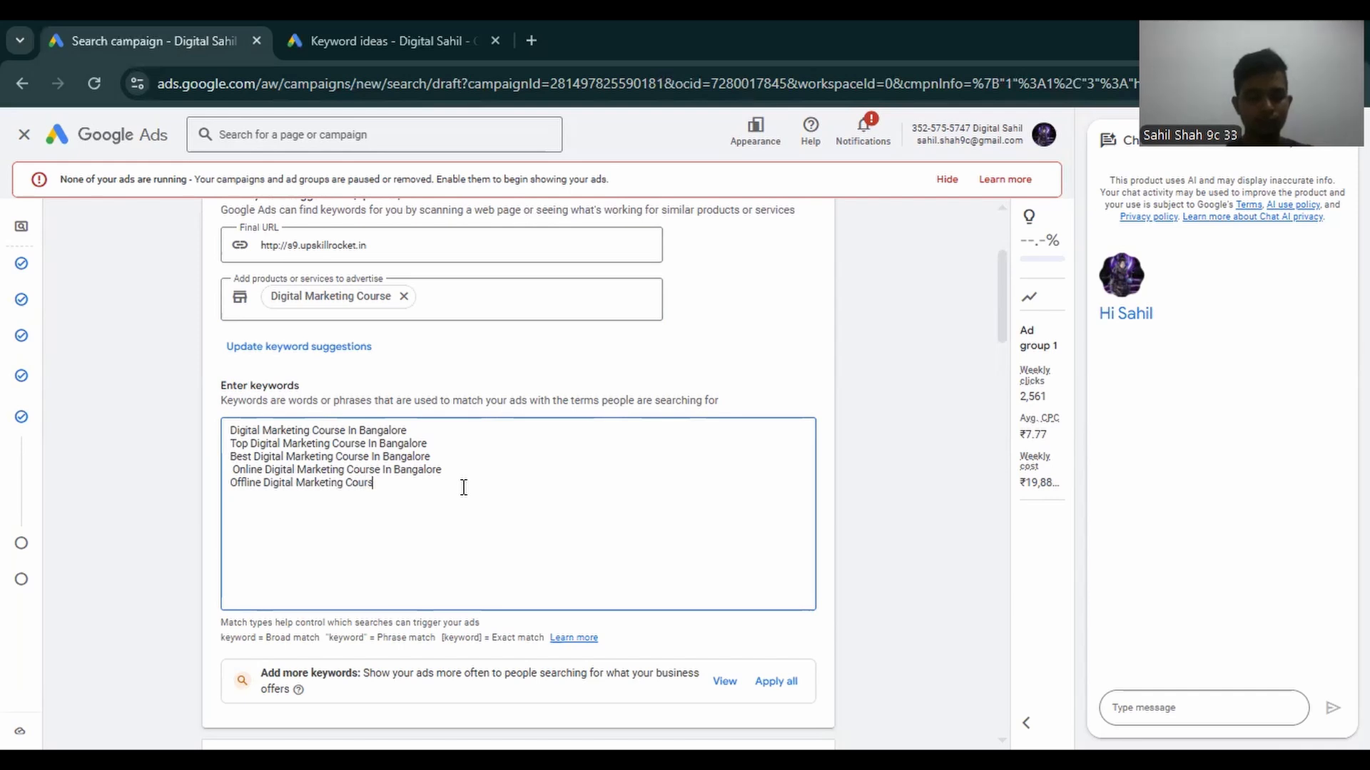
text(e In B)
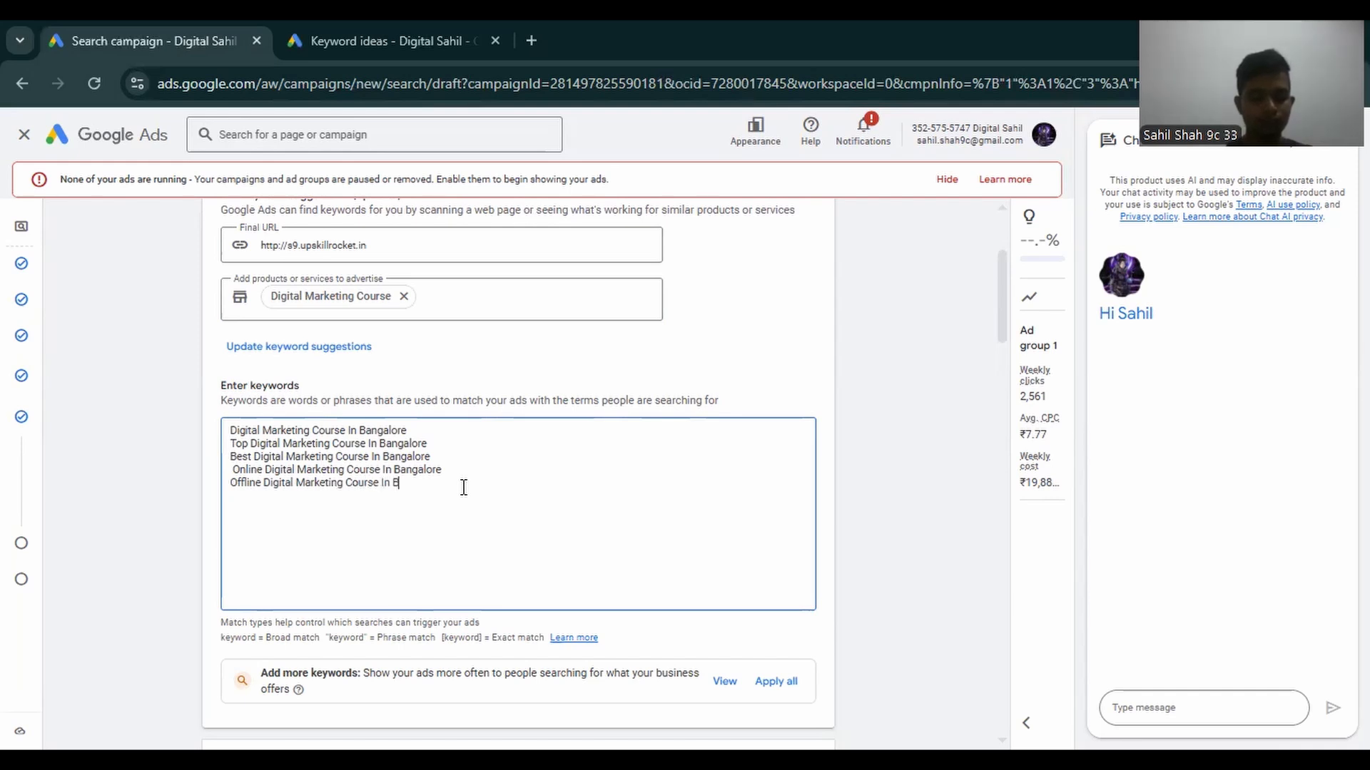
text(angalore)
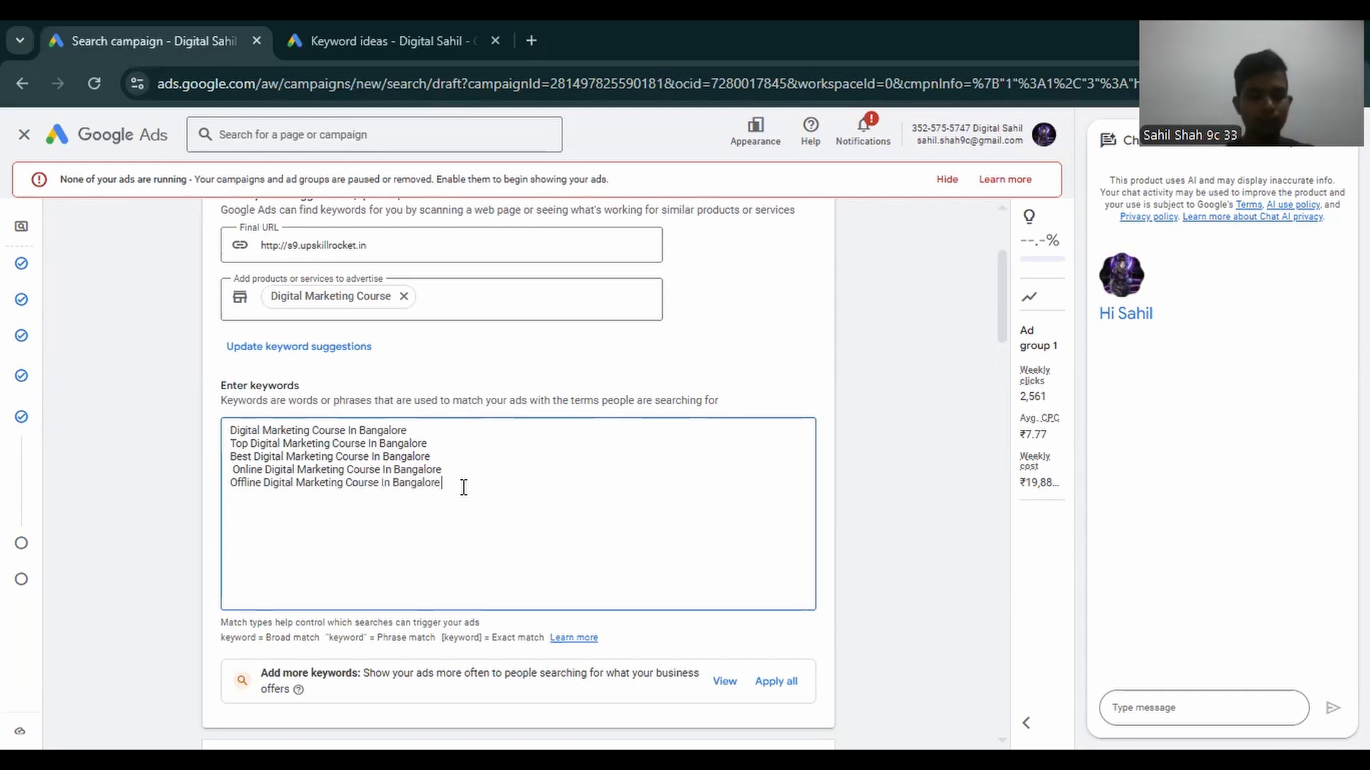
Add "Affordable Digital Marketing Course In Bangalore" as the sixth keyword on a new line.
key(Return)
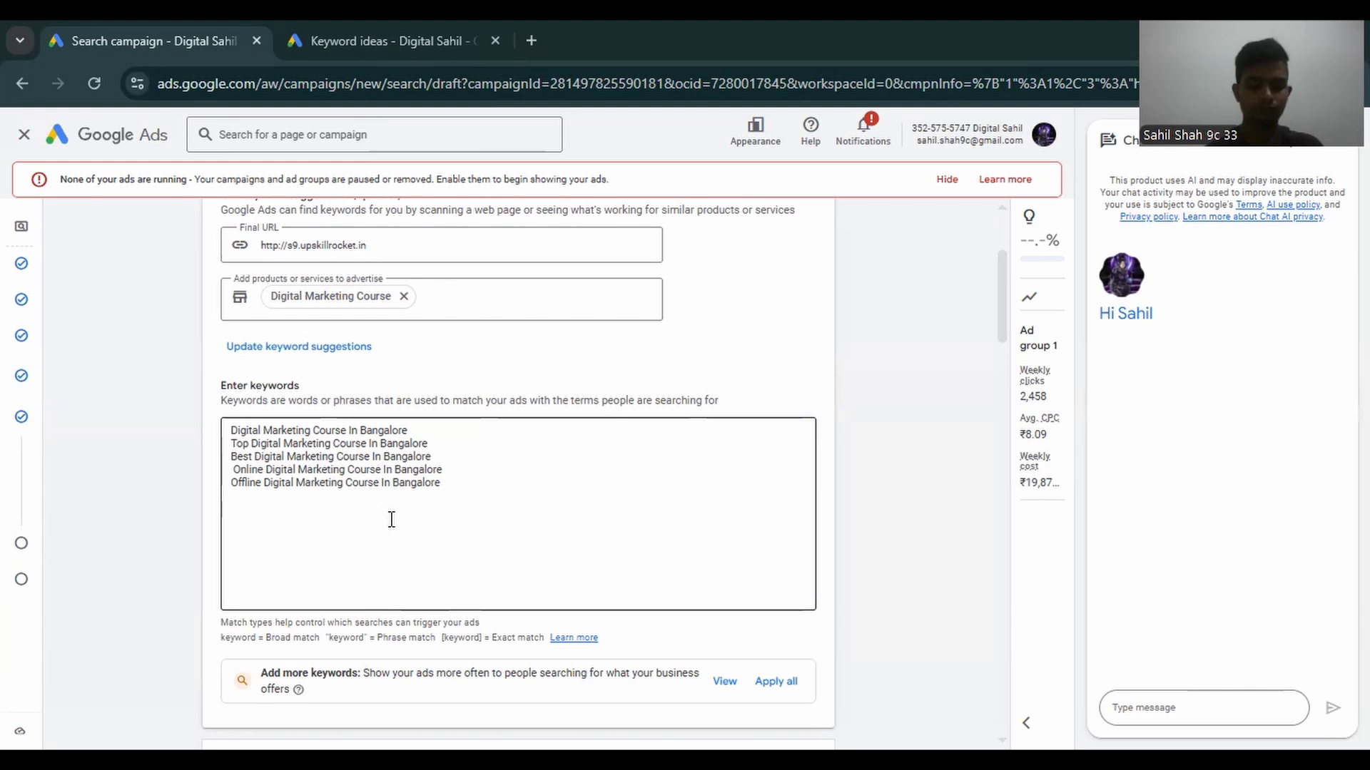
click(469, 483)
key(Return)
text(Affordable)
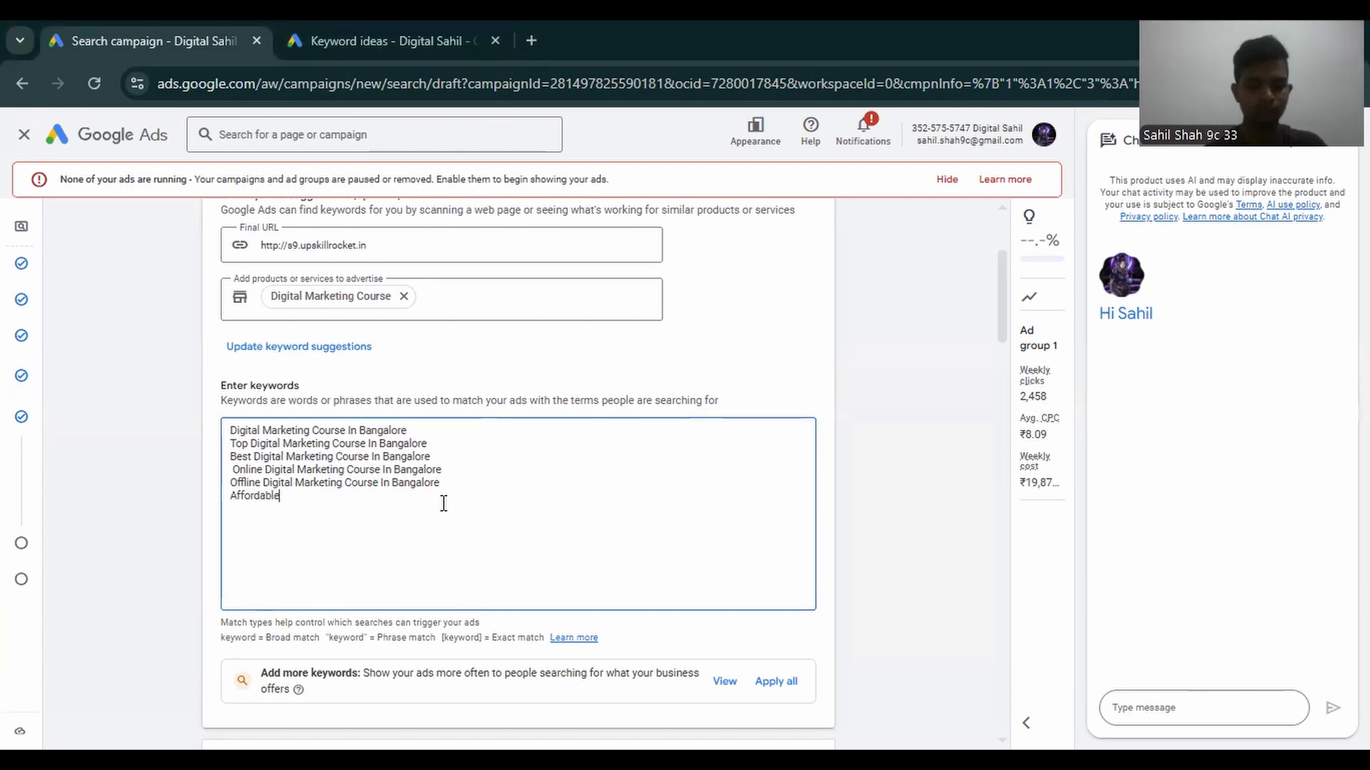
text( Digital)
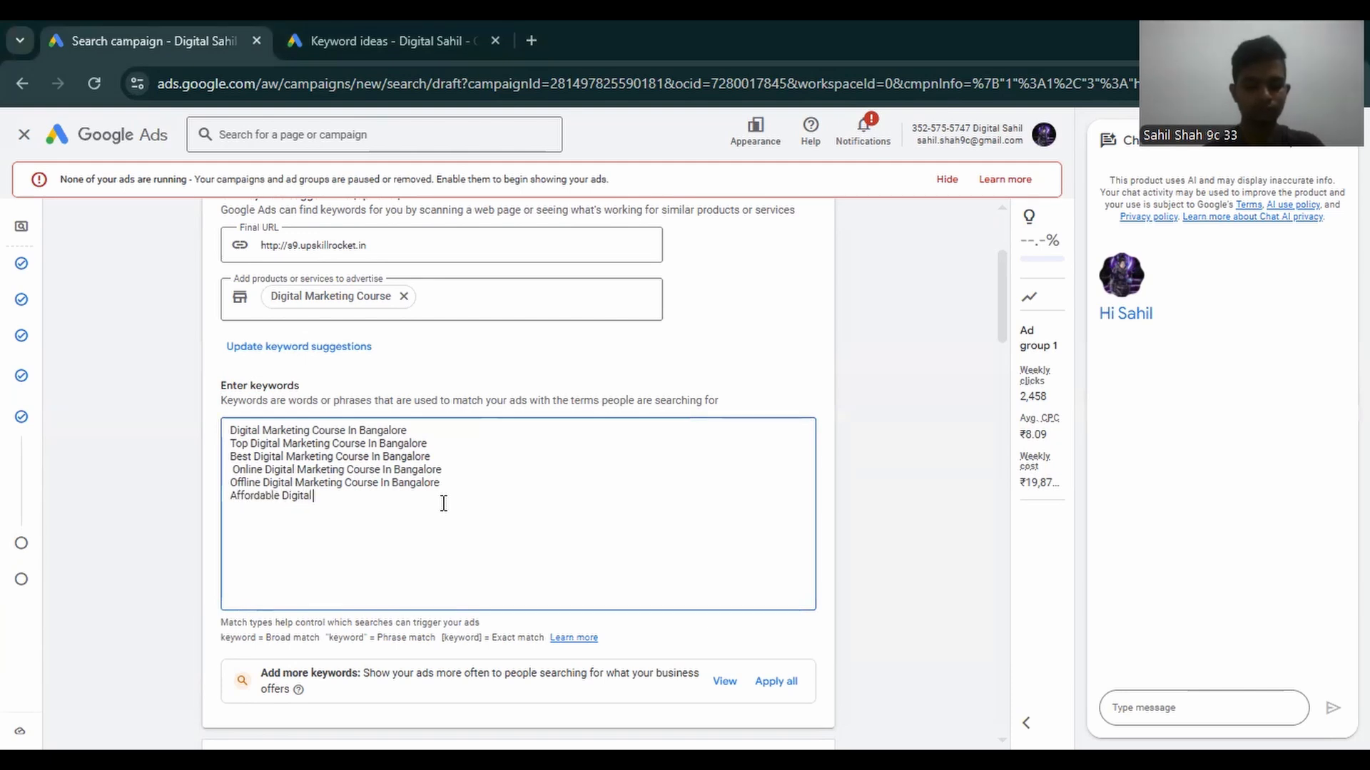
text( Marketing Co)
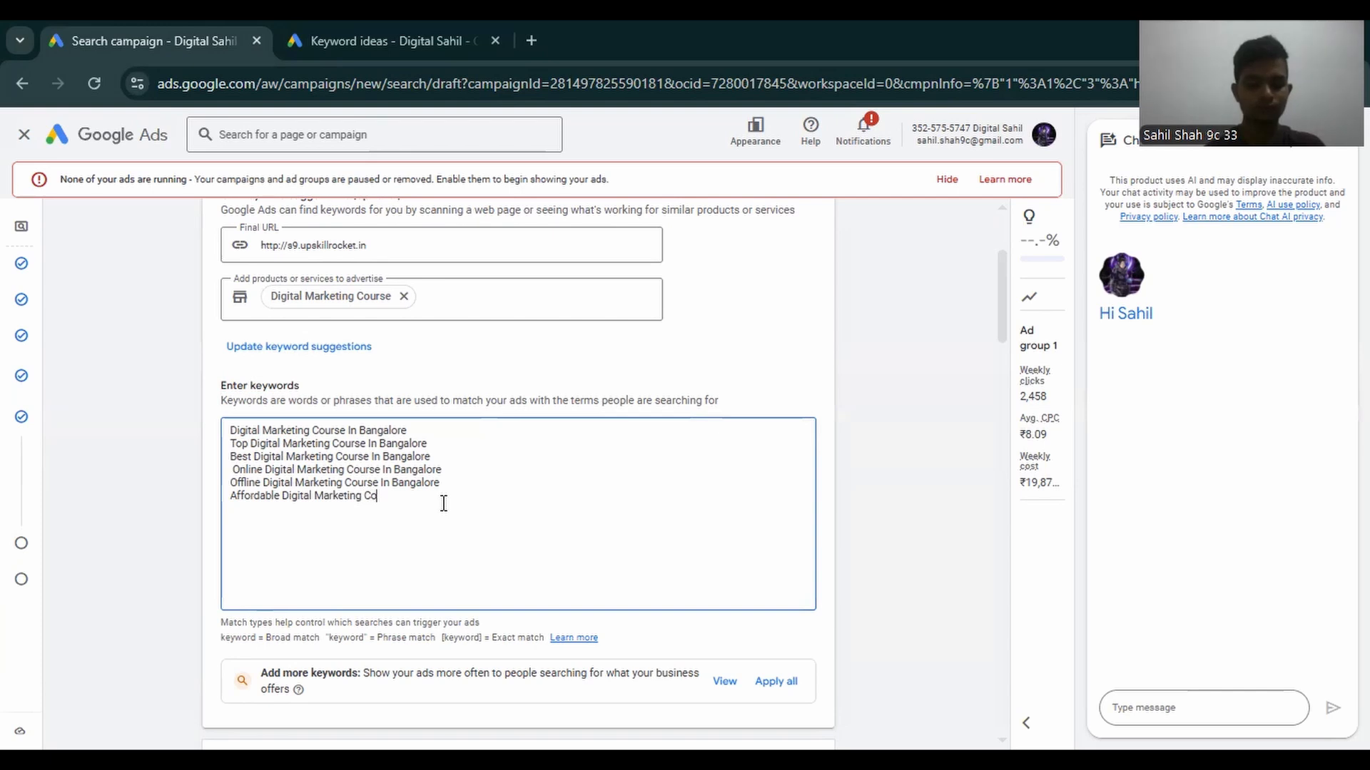
text(urse In Bangalore )
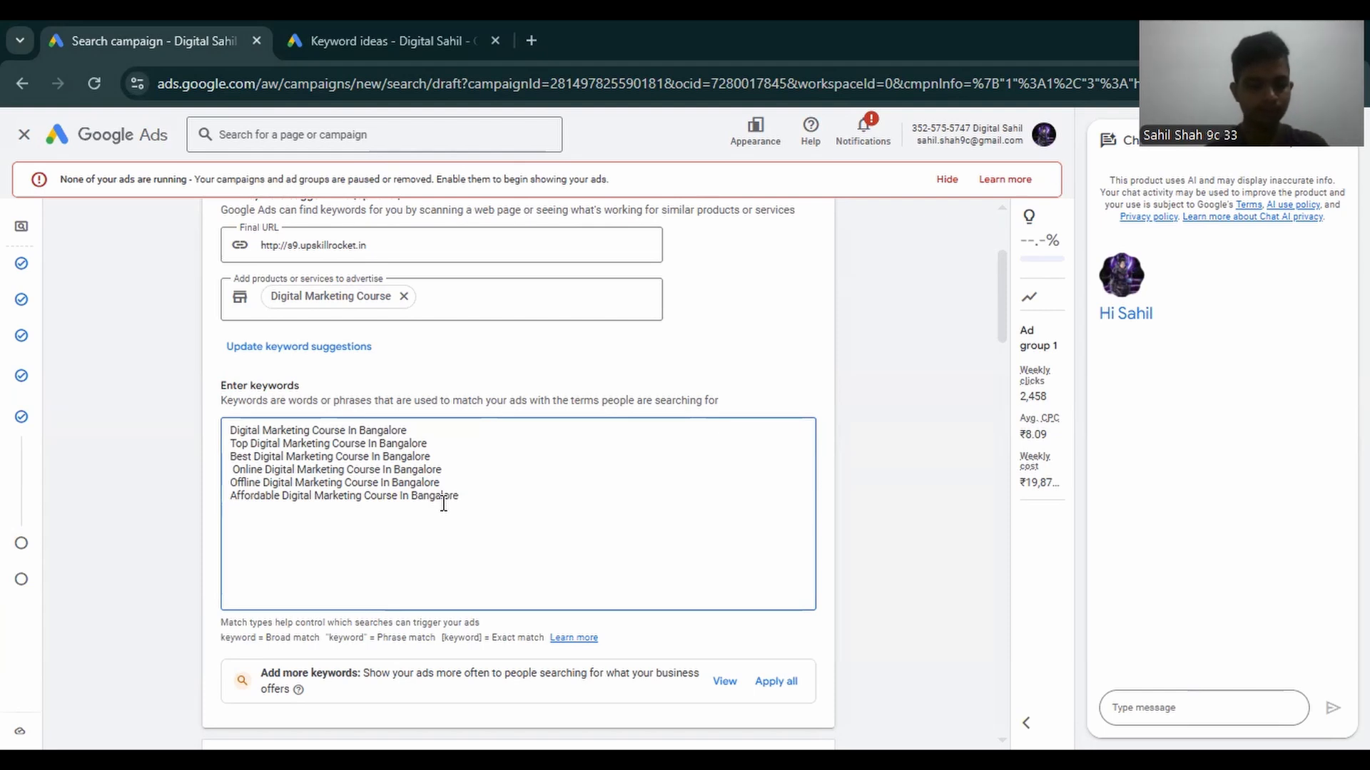
Add "Digital Marketing Coaching Center In Bangalore" as the seventh keyword.
text(Digital M)
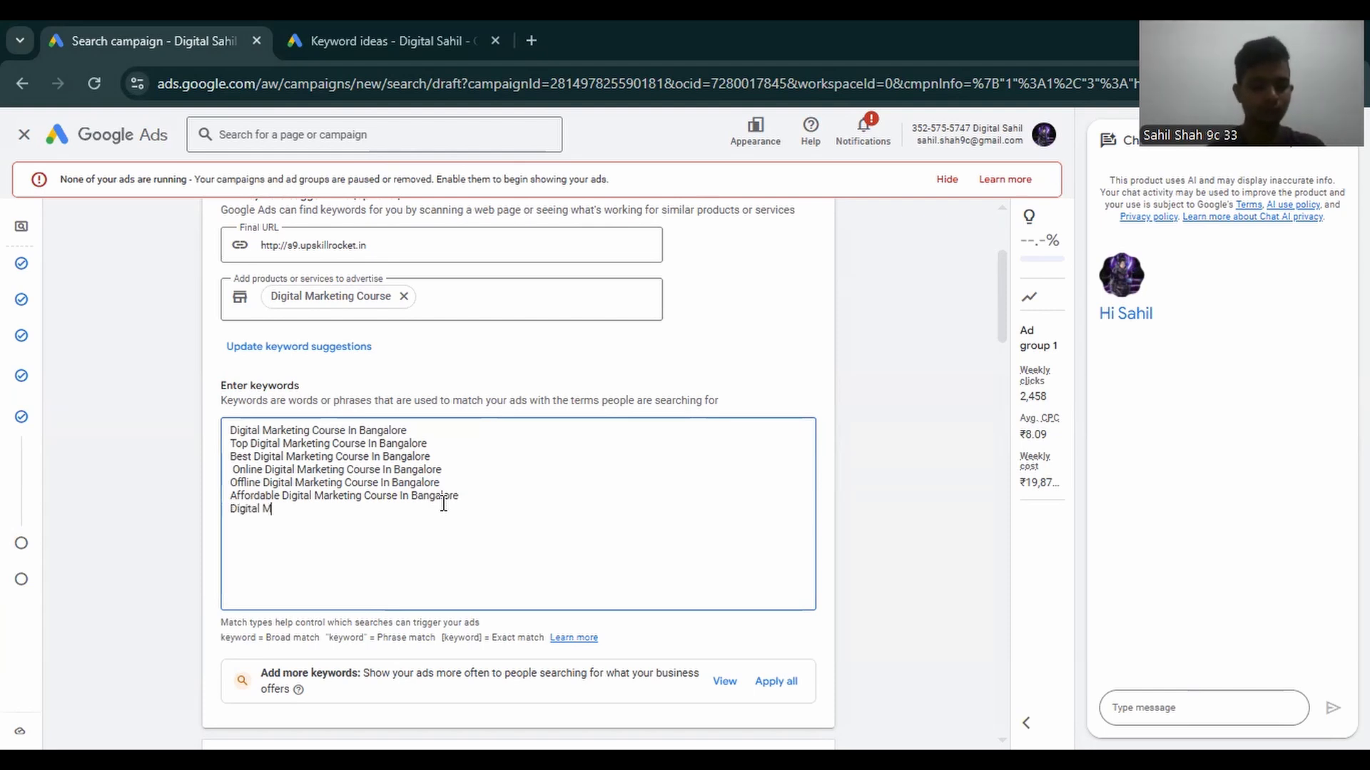
text(arketing C)
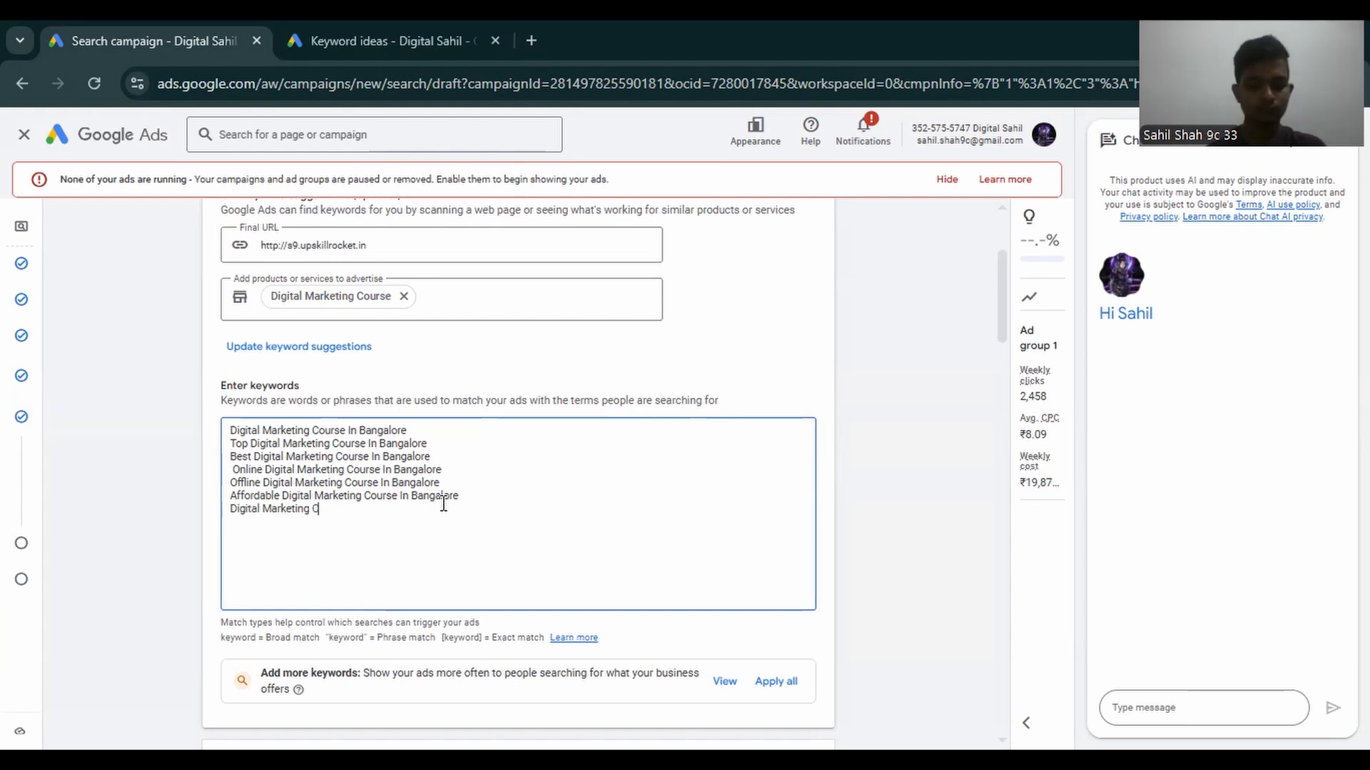
text(oaching Ce)
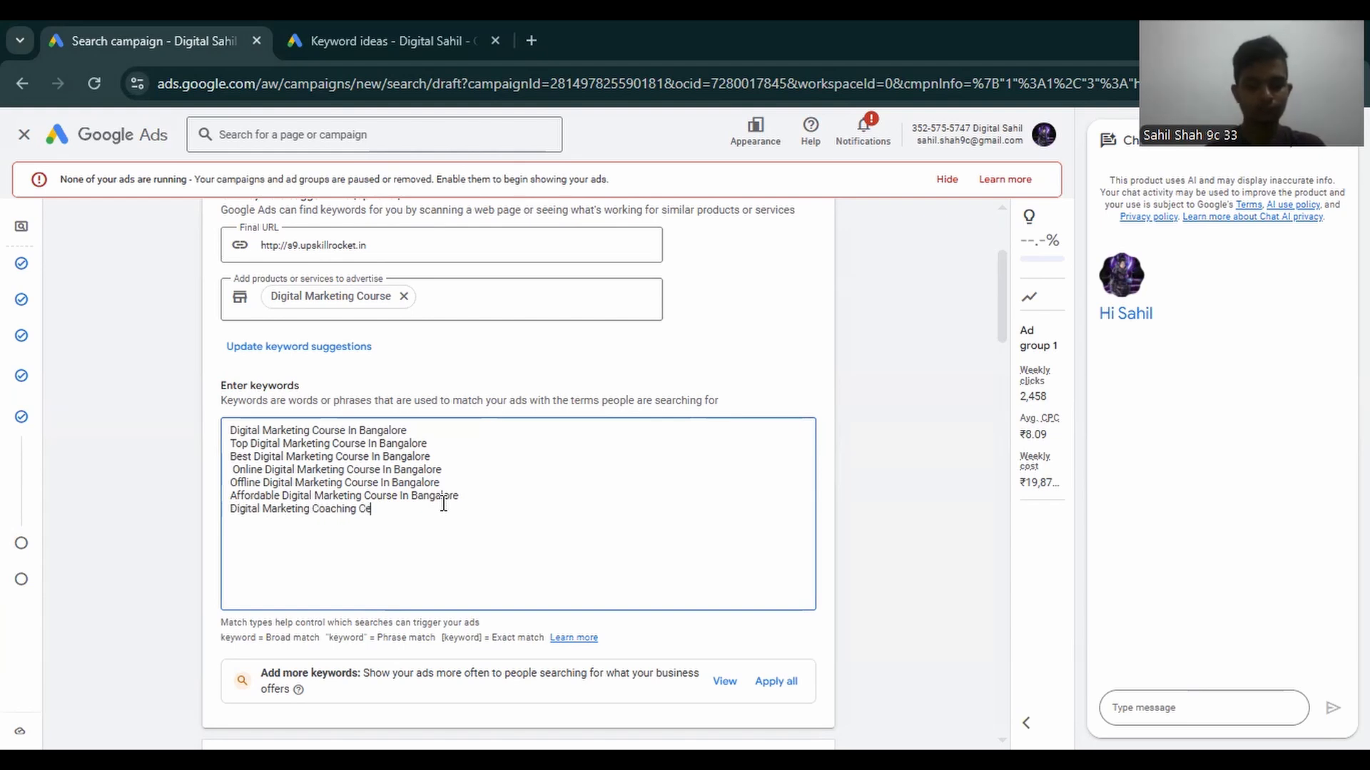
text(nter In Ba)
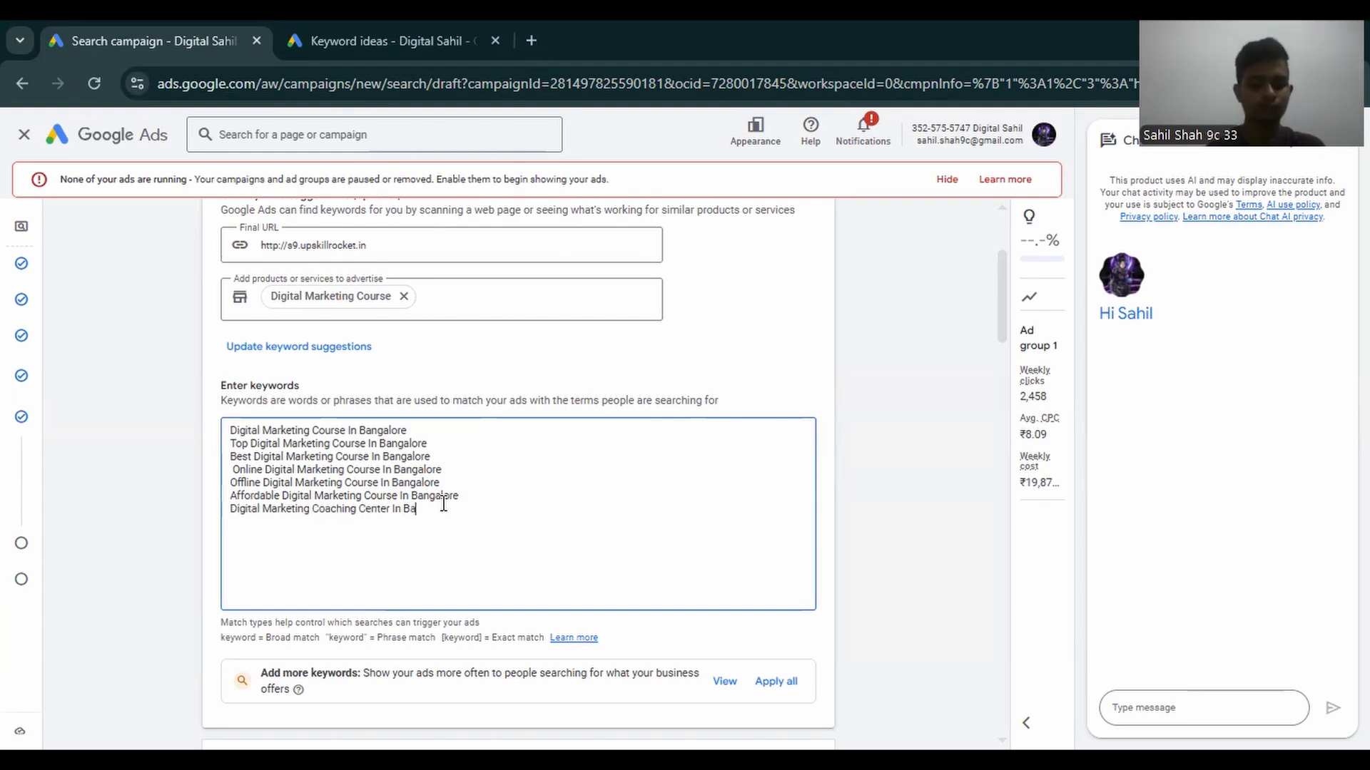
text(ngalore )
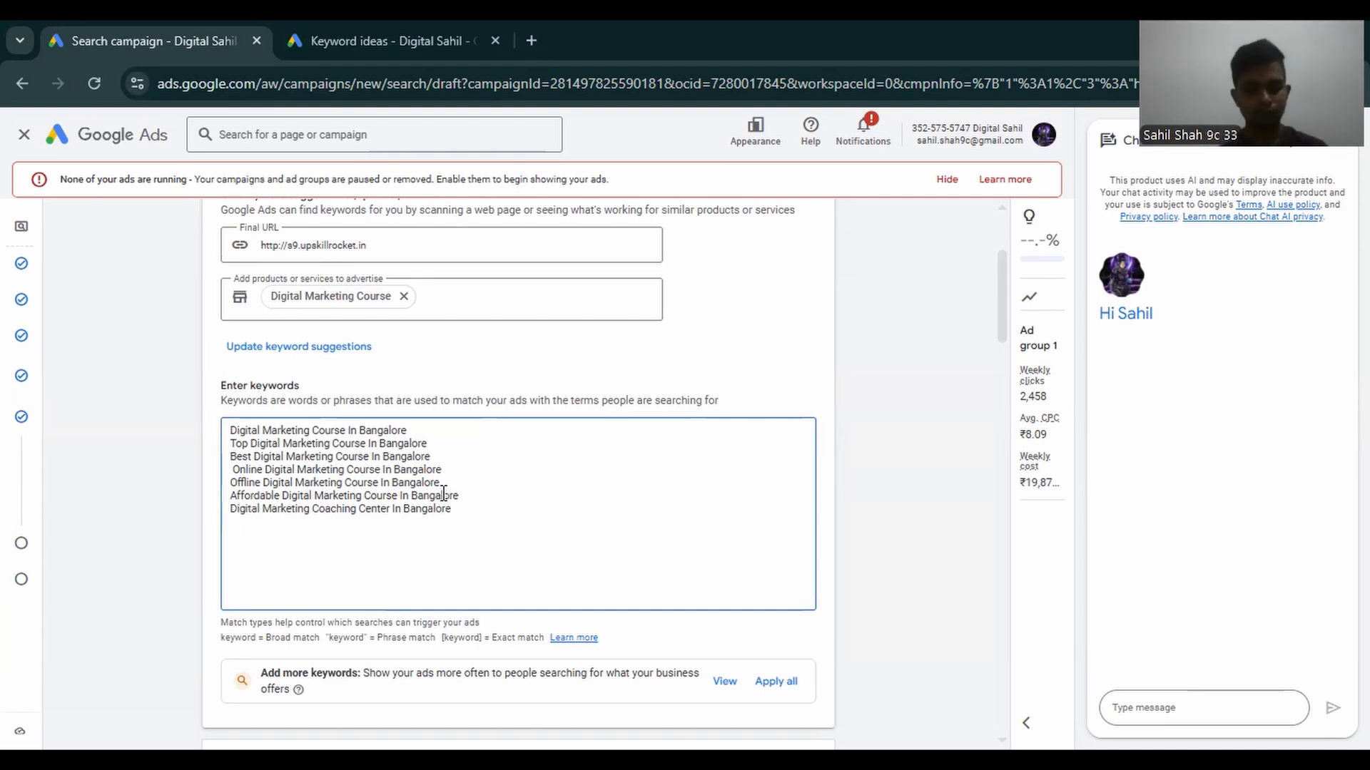
Add "Digital Marketing Institution In Bangalore" as the eighth keyword.
text(D)
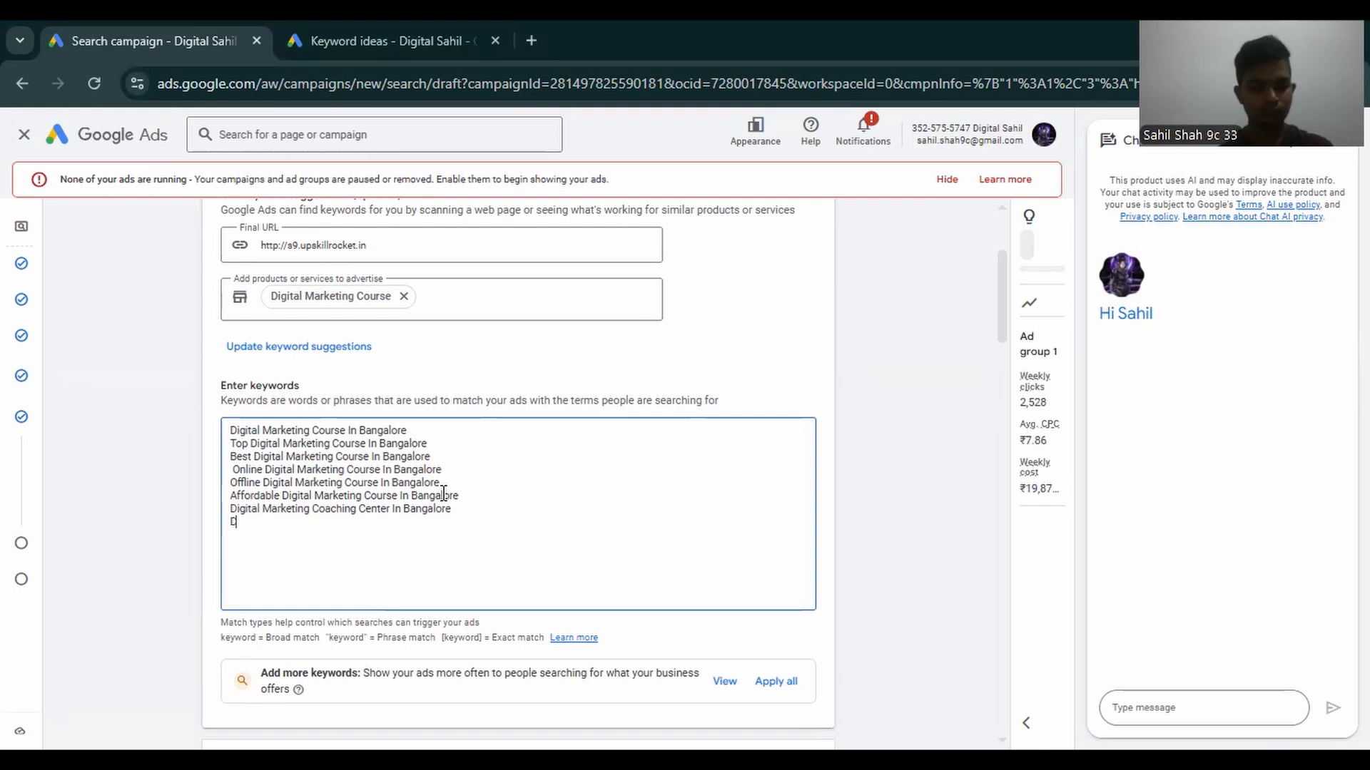
text(igital)
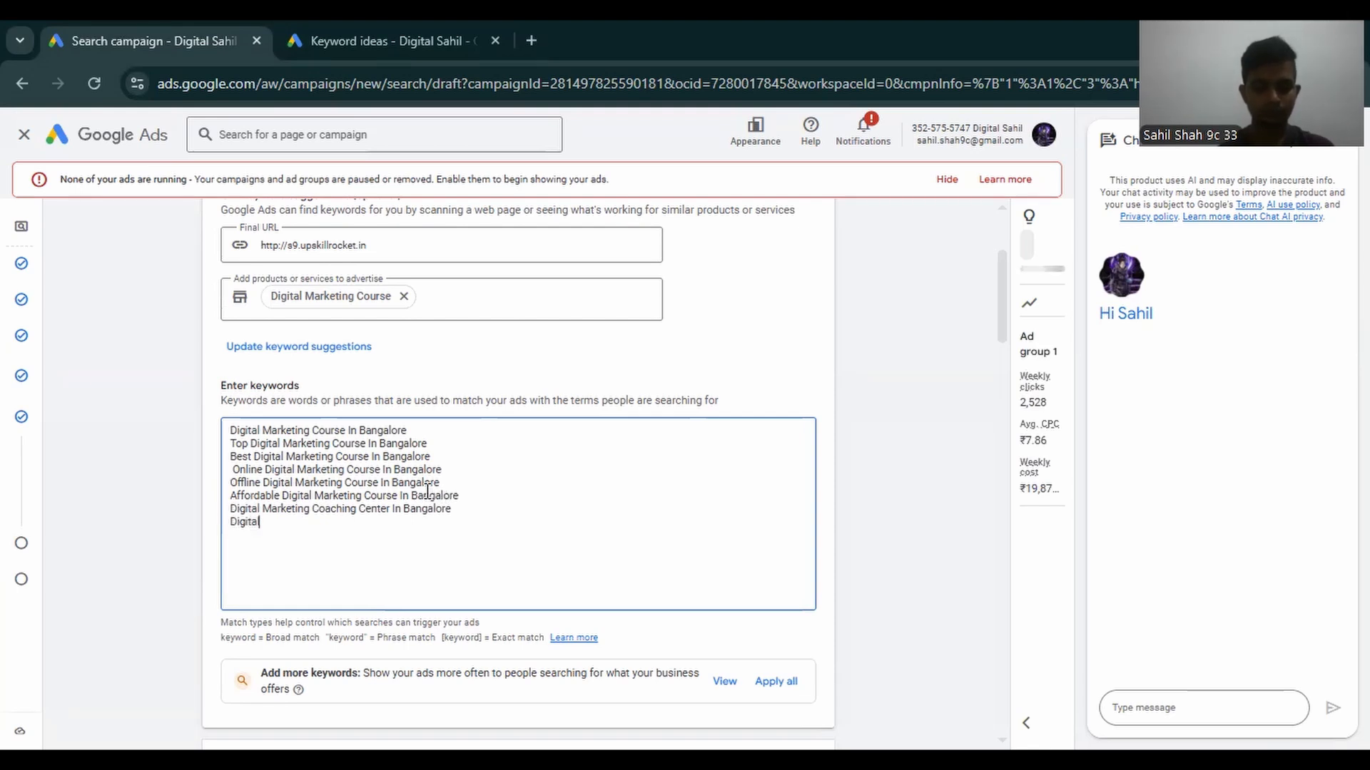
text( Marketin)
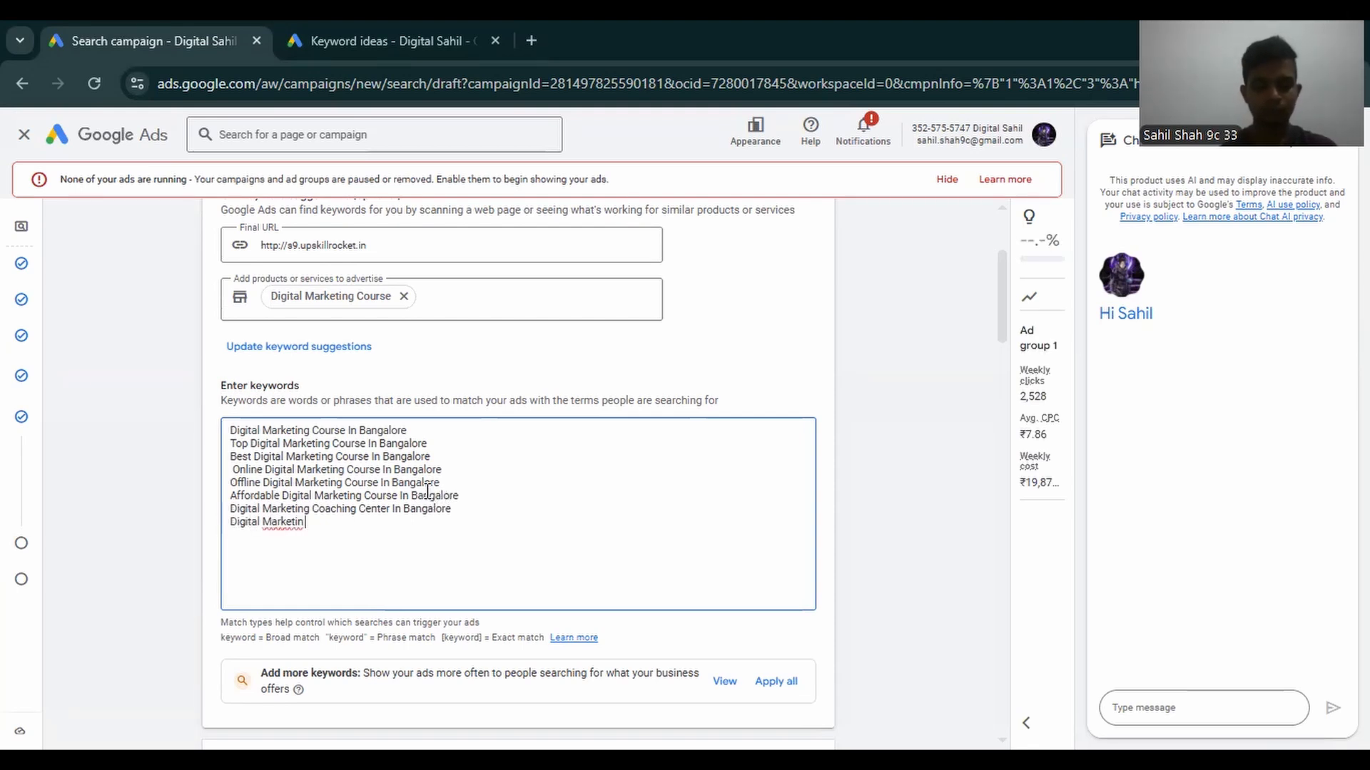
text(g)
text( Insti)
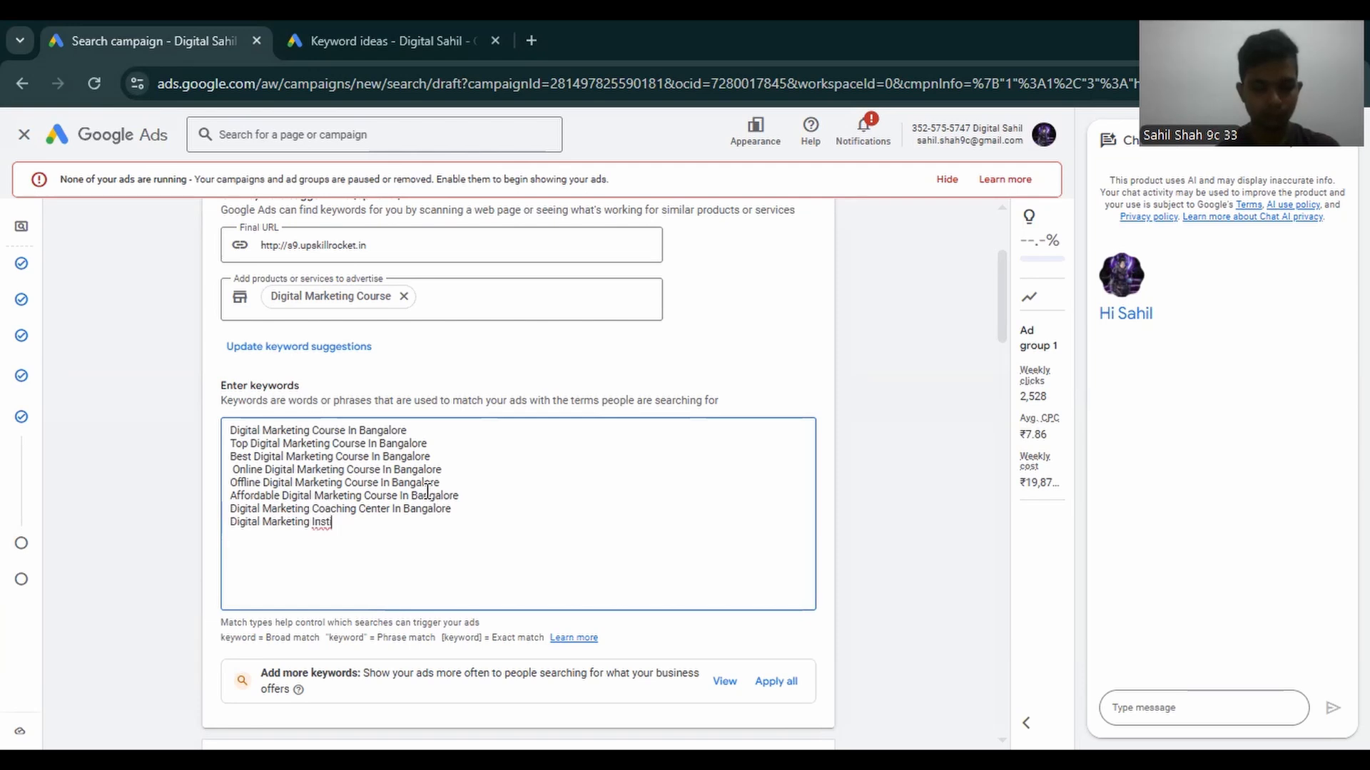
text(tution In Bangalore )
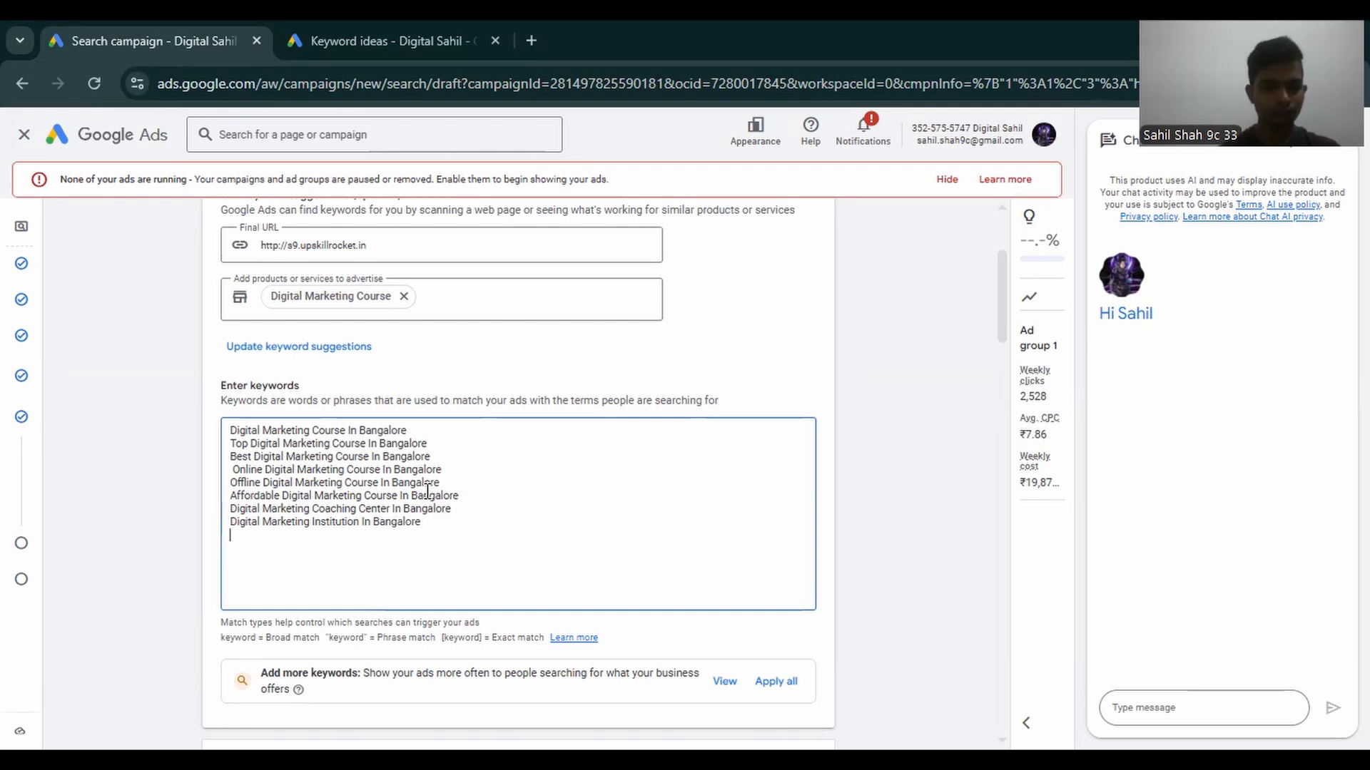
Add the keywords "Digital Marketing Course With Placement" and "Digital Marketing Course With Certifications" on separate lines.
text(Digital Marketing Course W)
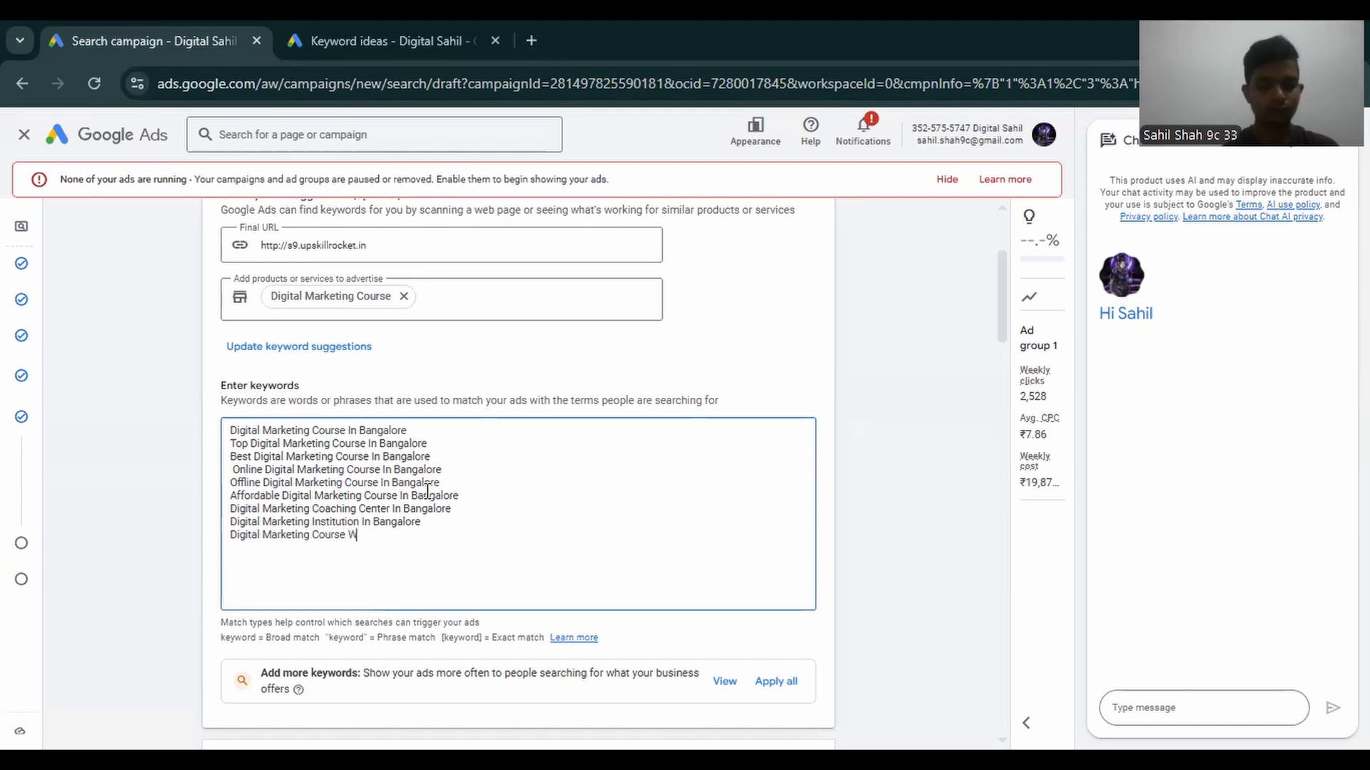
text(ith Placement)
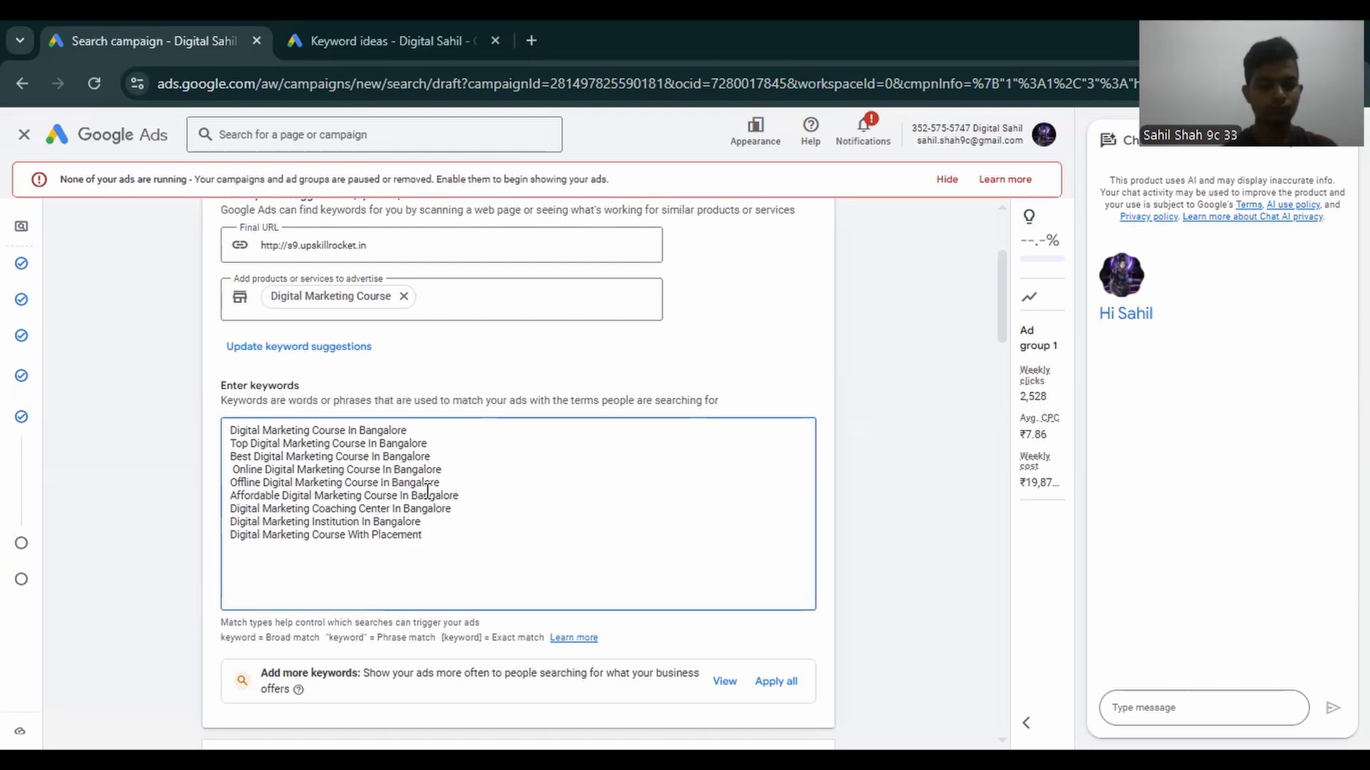
key(Return)
text(Digital Marketing Course)
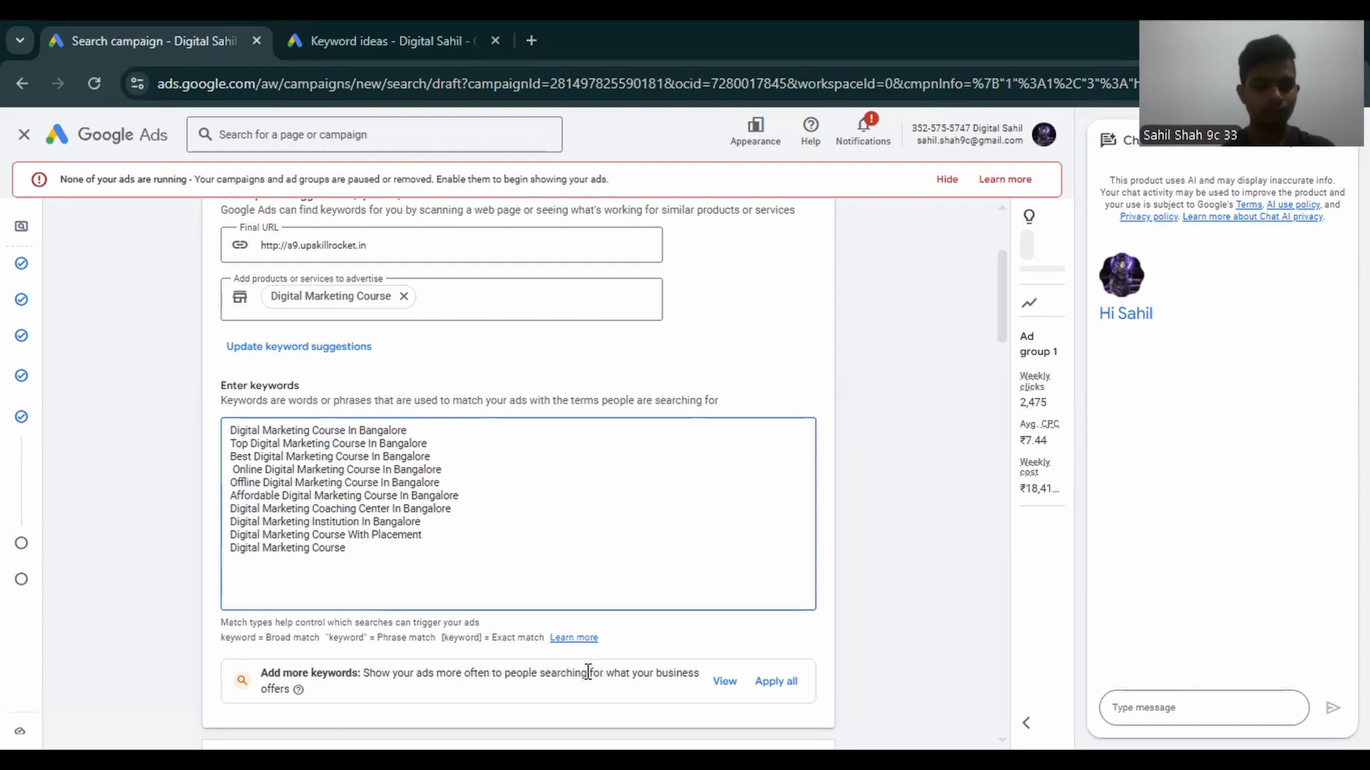
text(With Certifications)
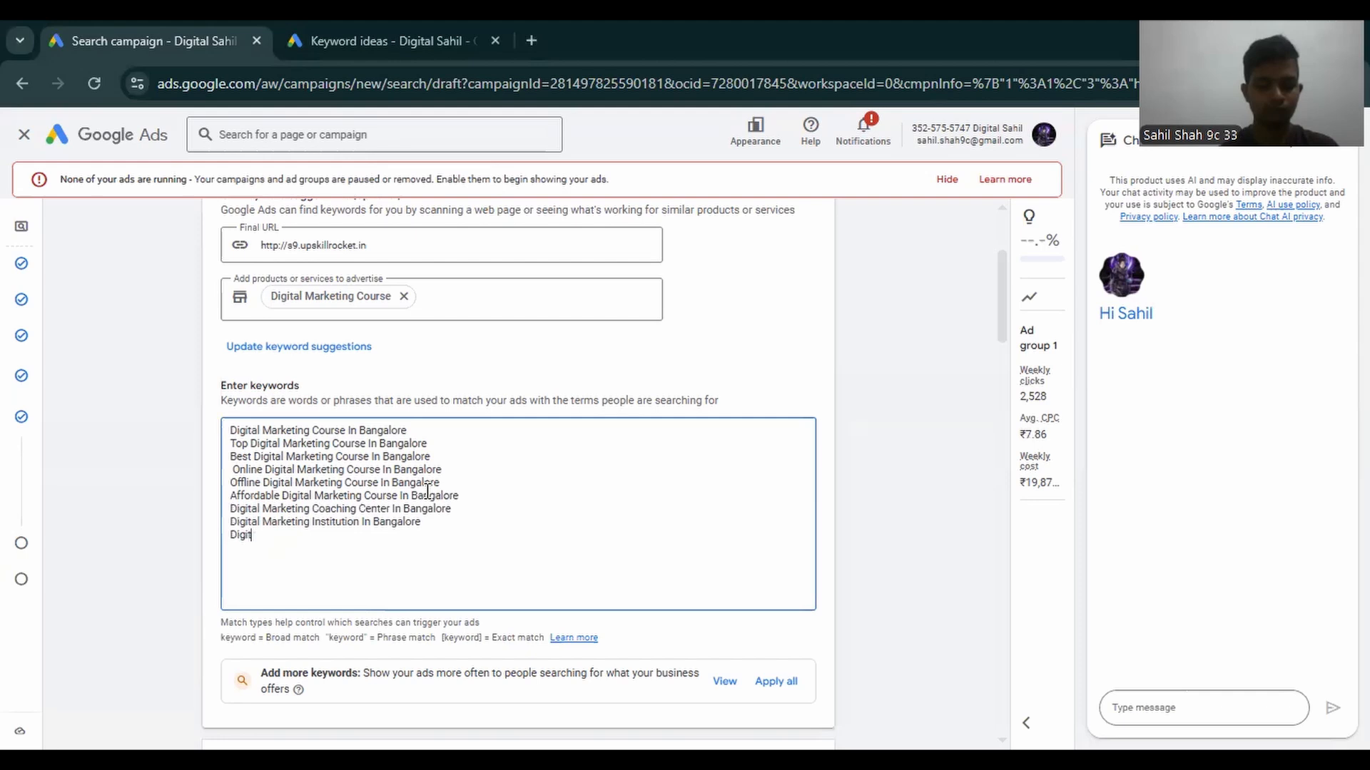
Complete the ninth keyword as "Digital Marketing Course With Placement".
text(al Mar)
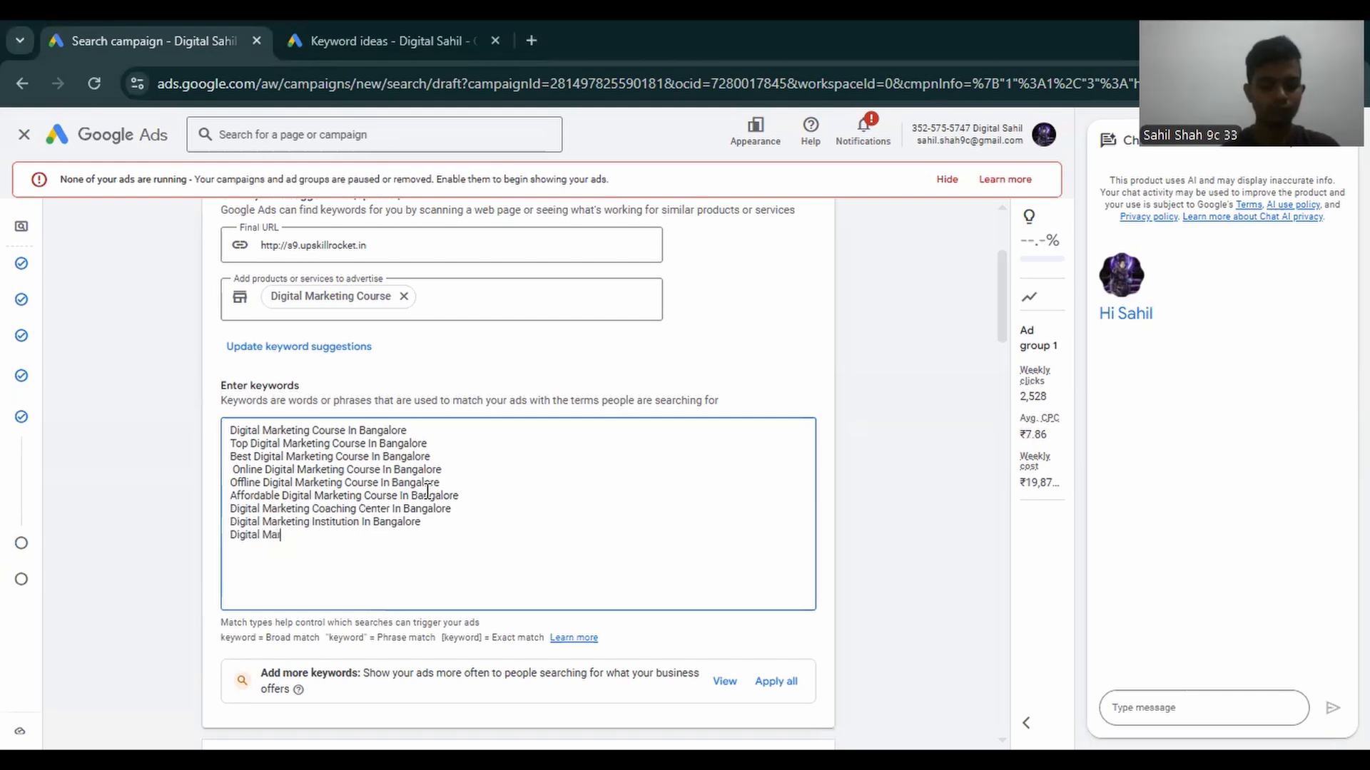
text(keting C)
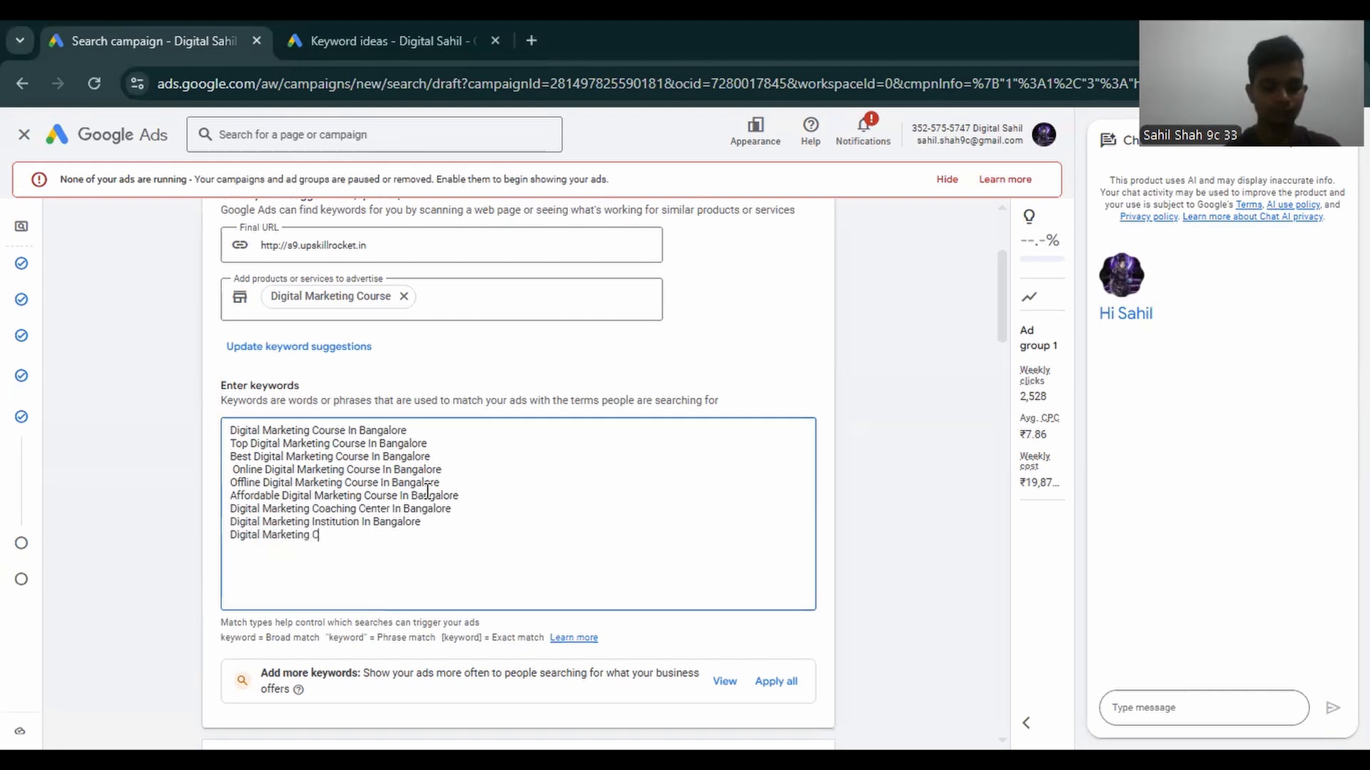
text(ourse )
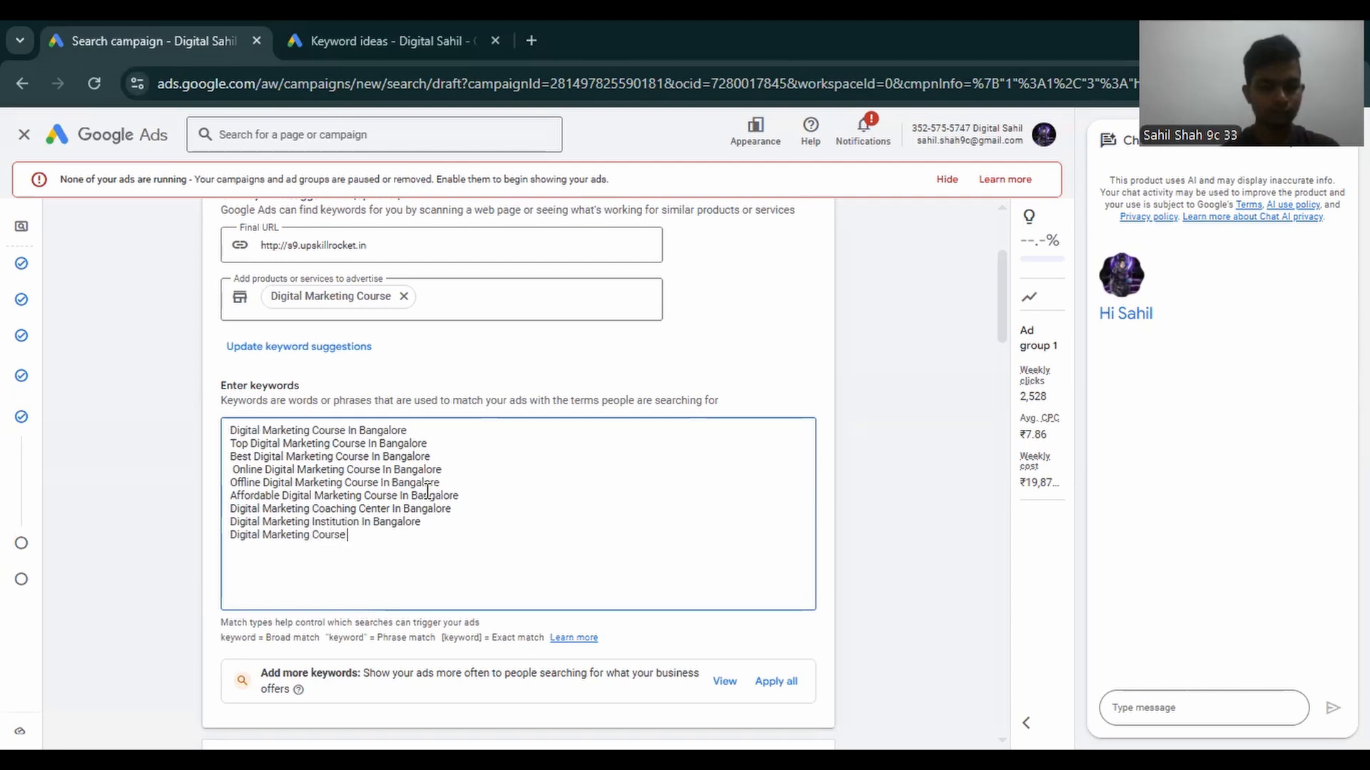
text(With Placeme)
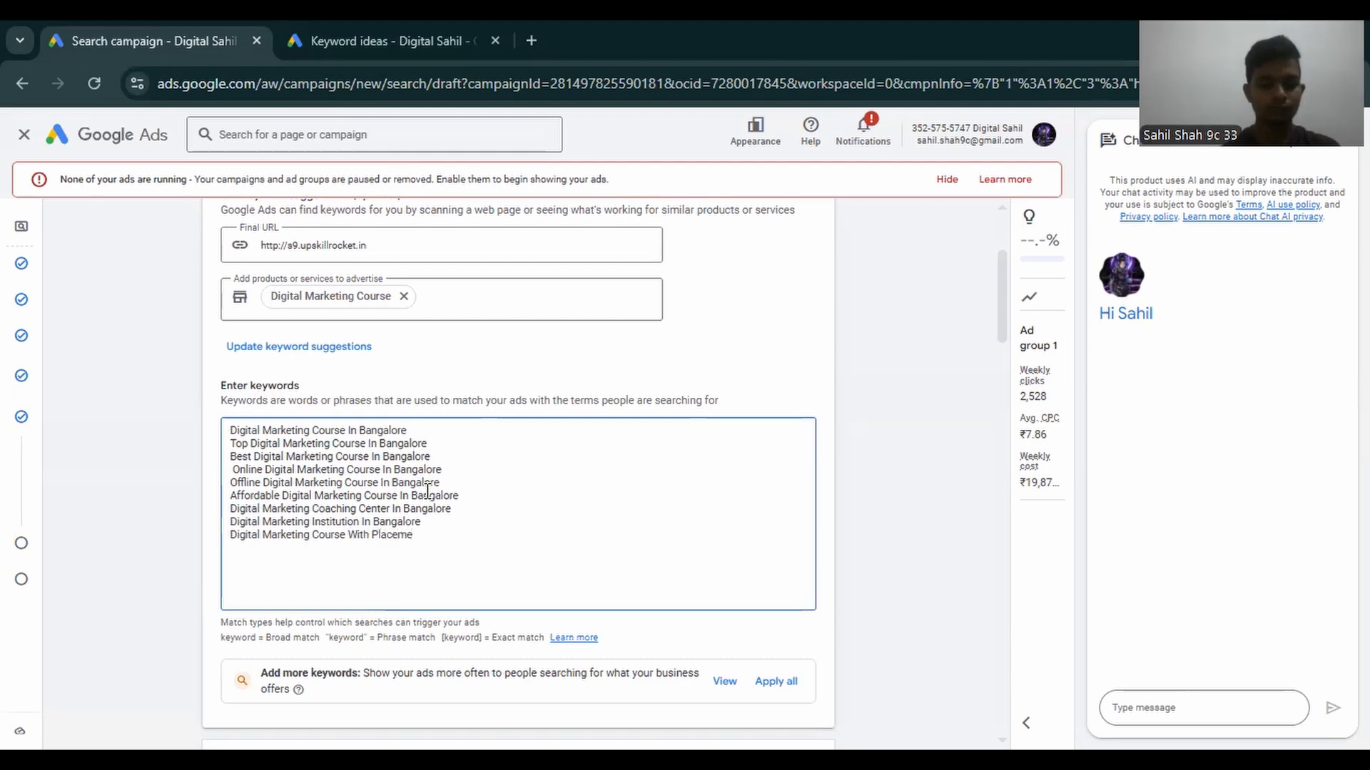
text(nt)
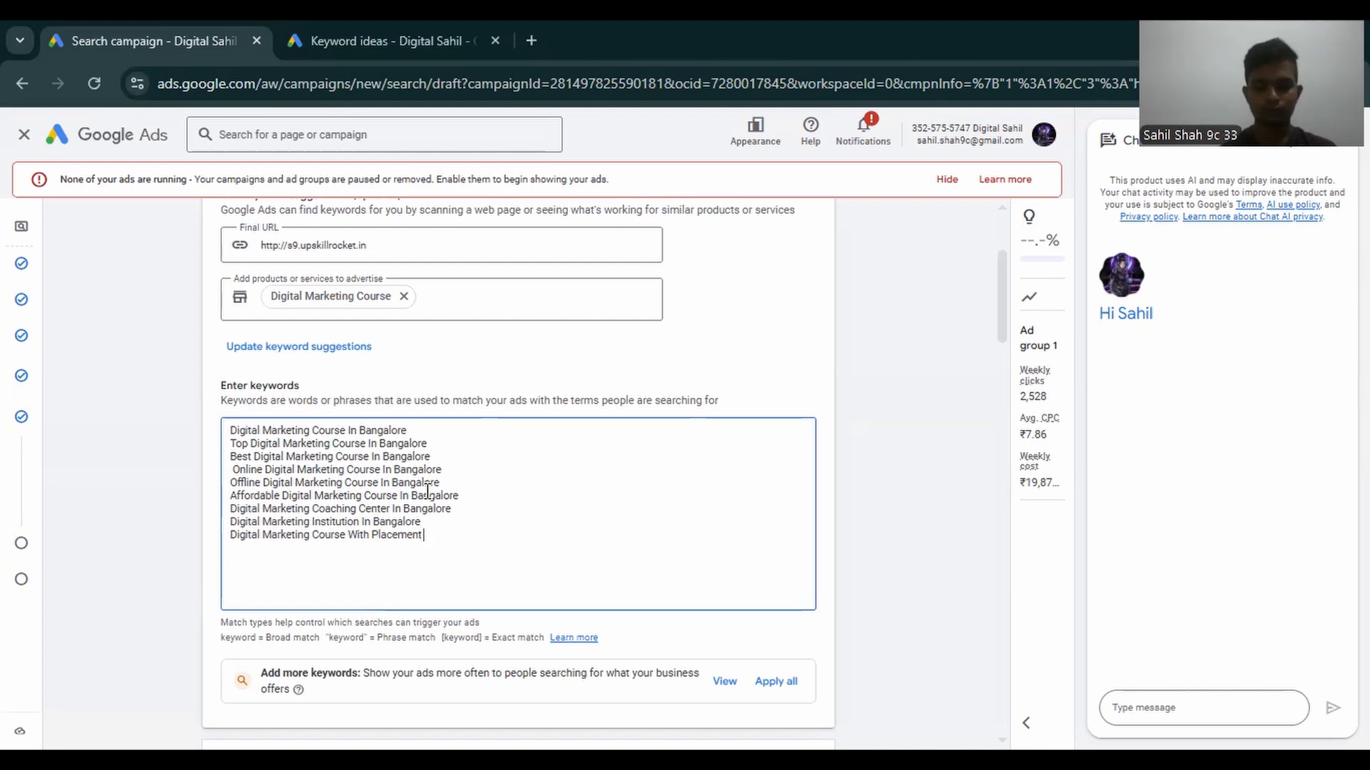
Add "Digital Marketing Course With Certifications" as the tenth keyword on a new line.
key(Return)
text(D)
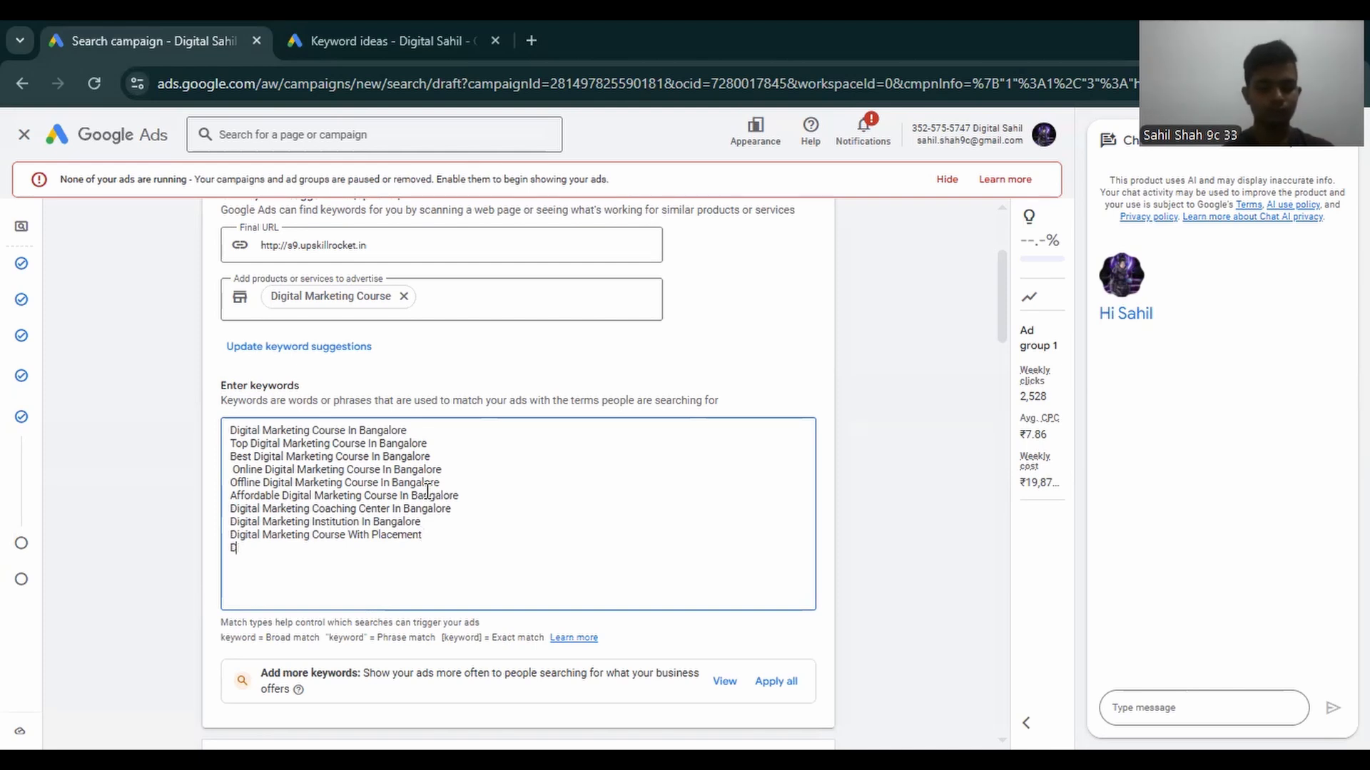
text(igital Marketi)
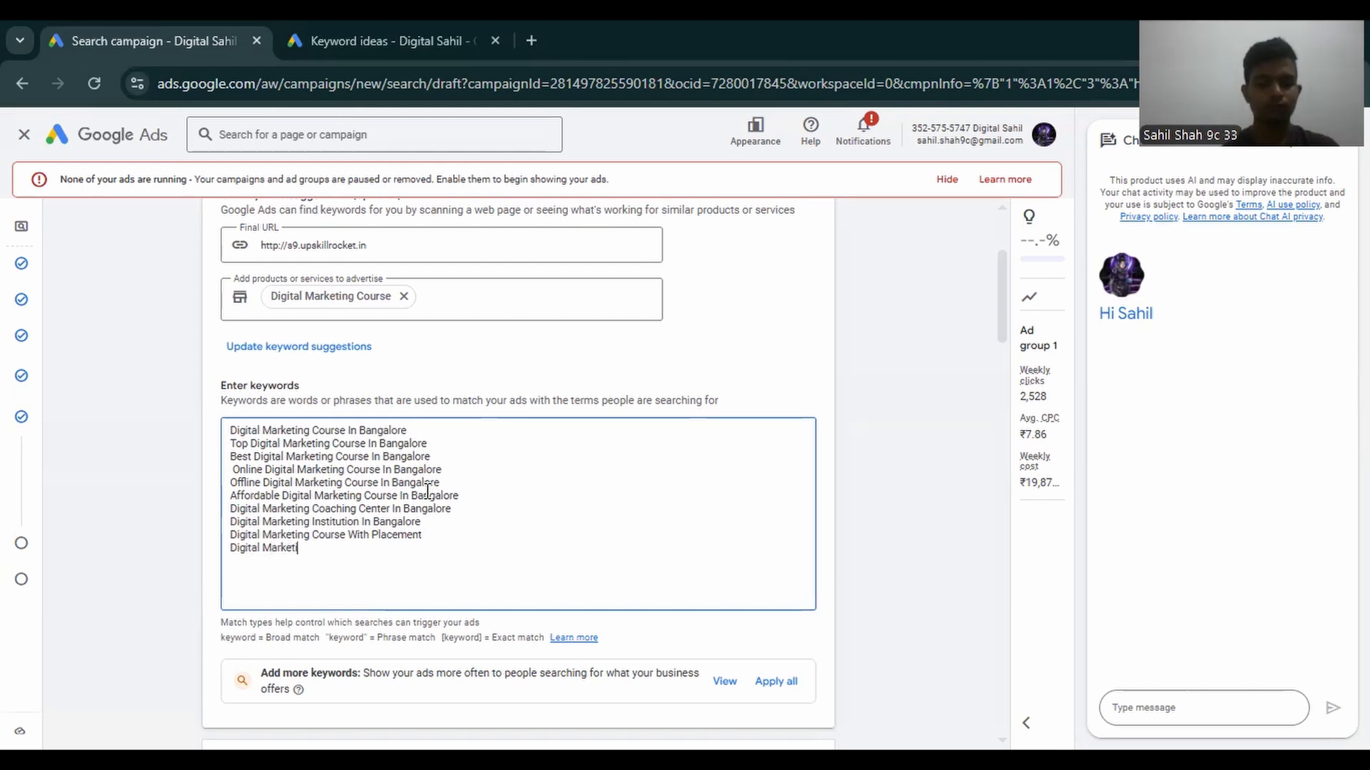
text(ng Course)
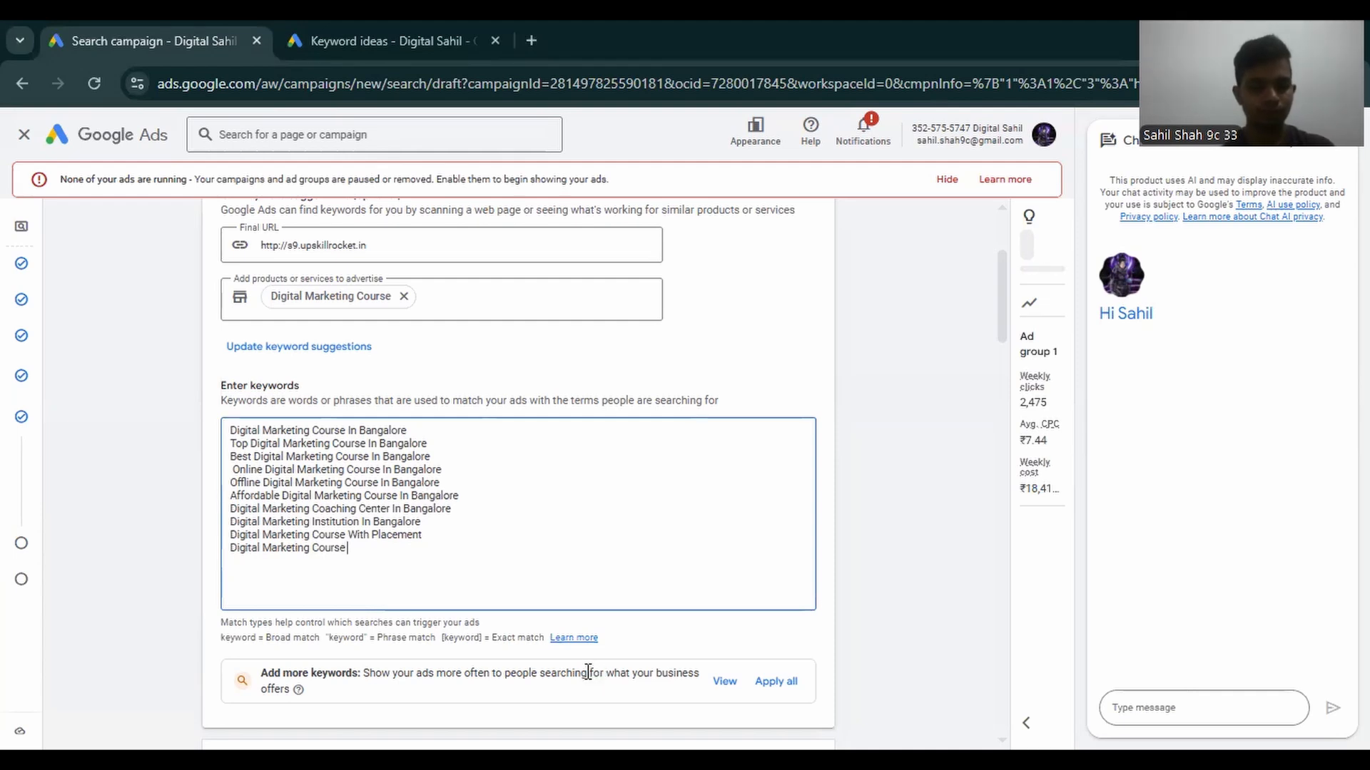
text(With Certifications)
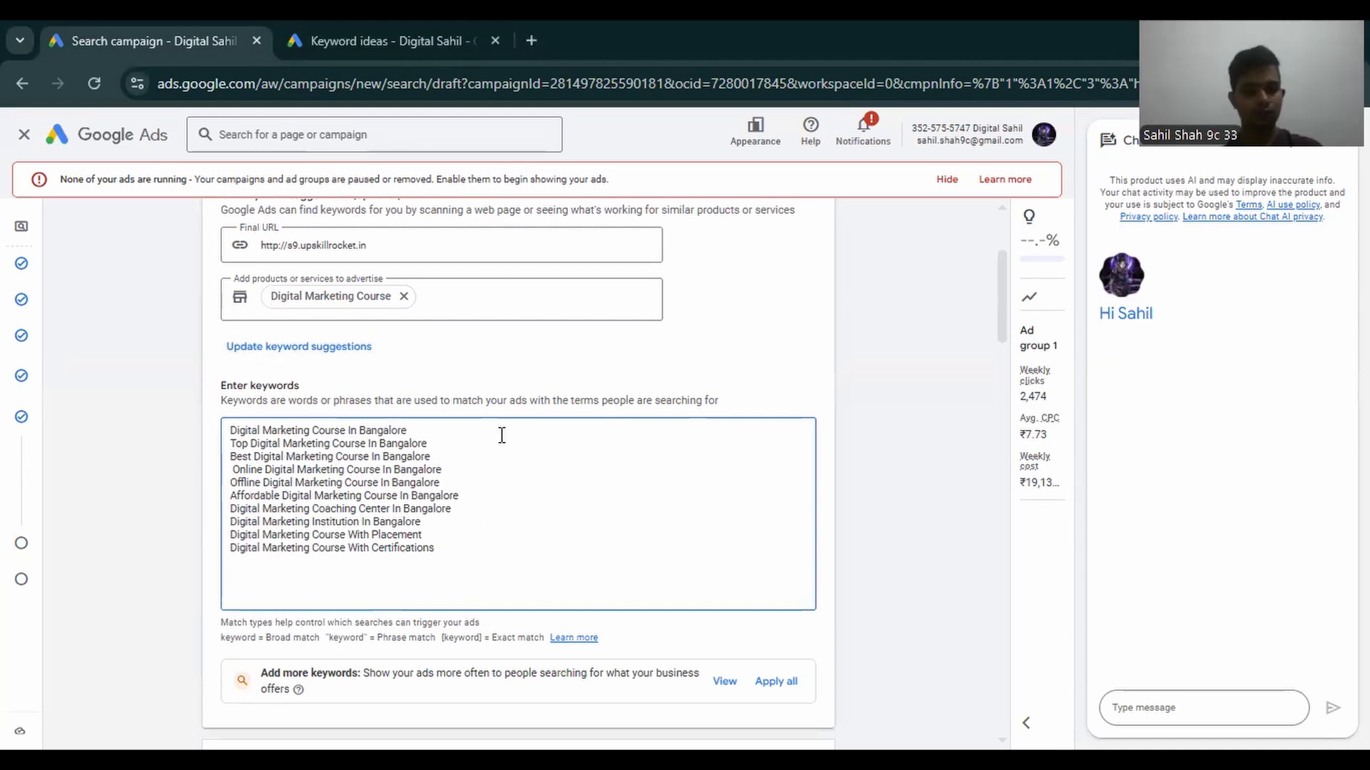
Review the keyword list and the ad's final URL, display path and suggested headline keywords.
scroll(532, 471, down, 1)
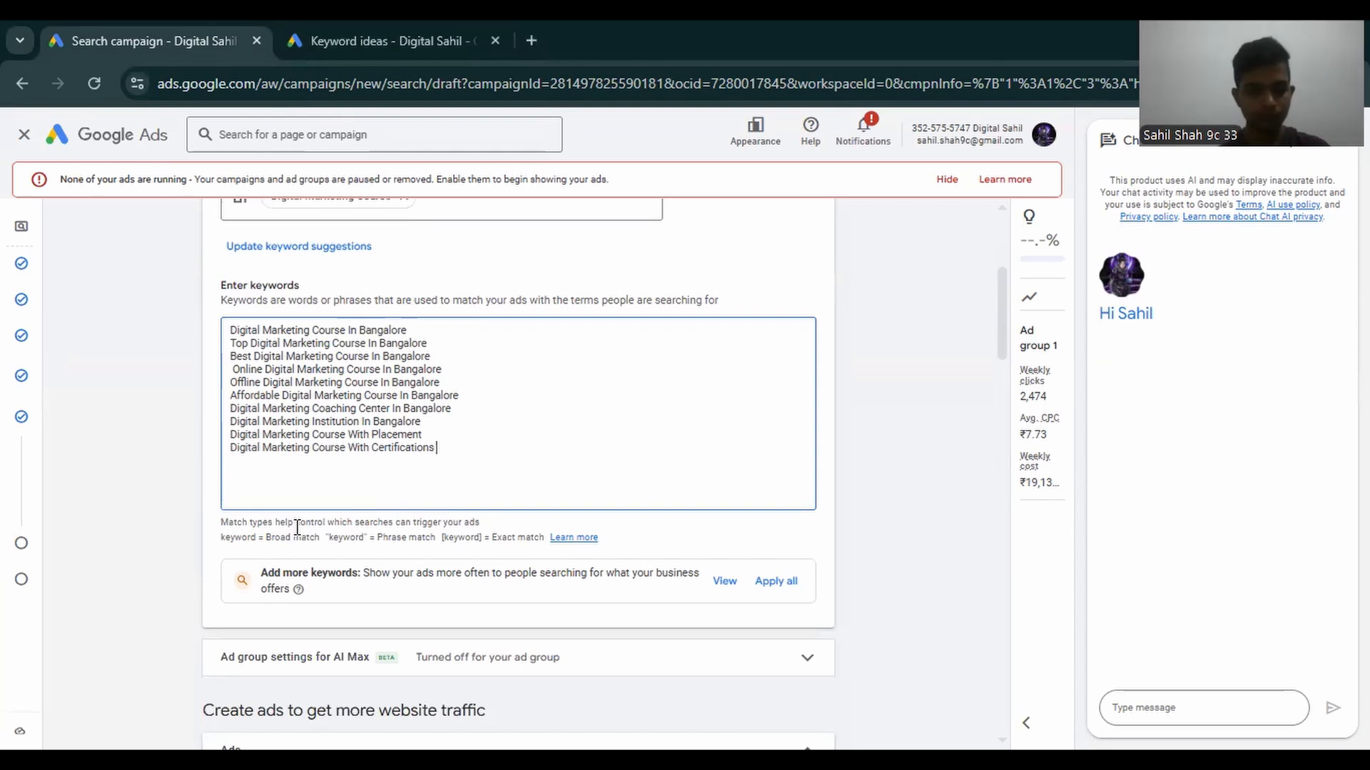
key(ctrl+minus)
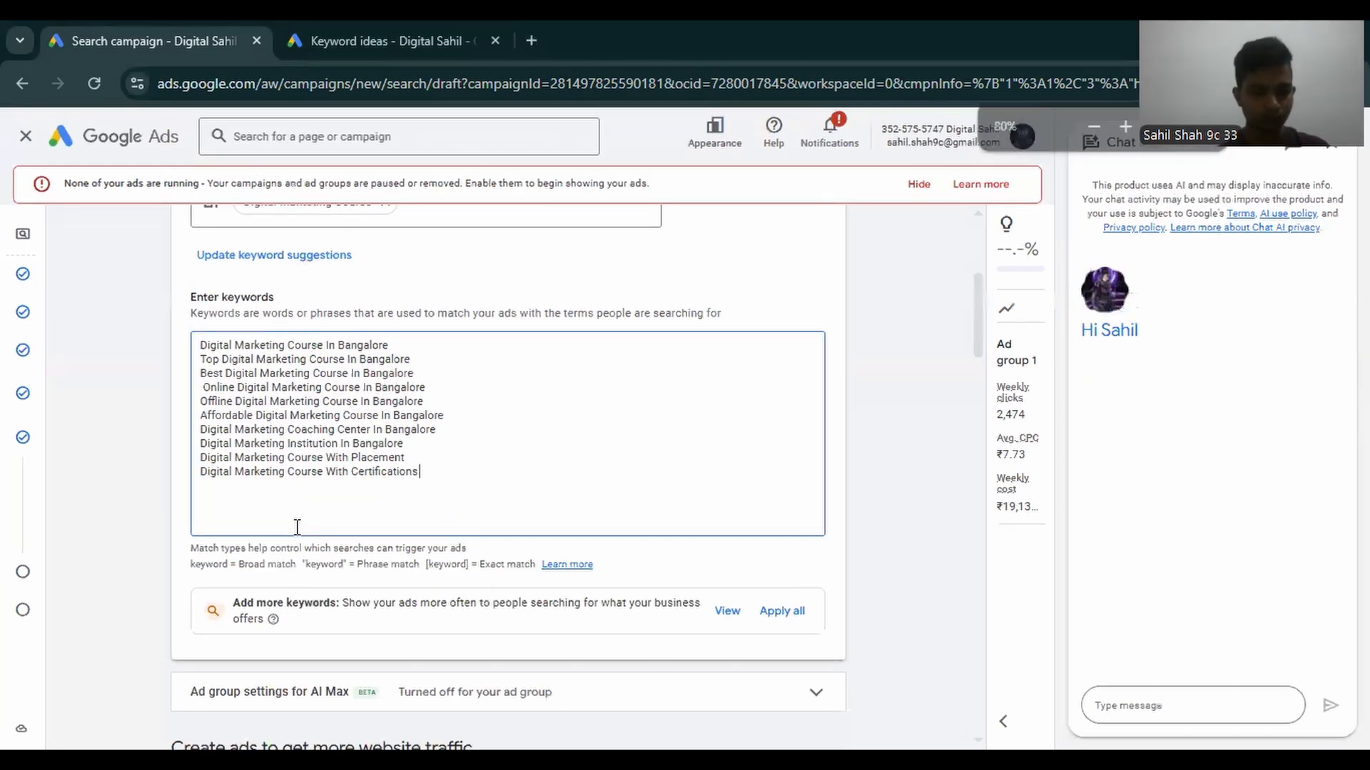
key(ctrl+plus)
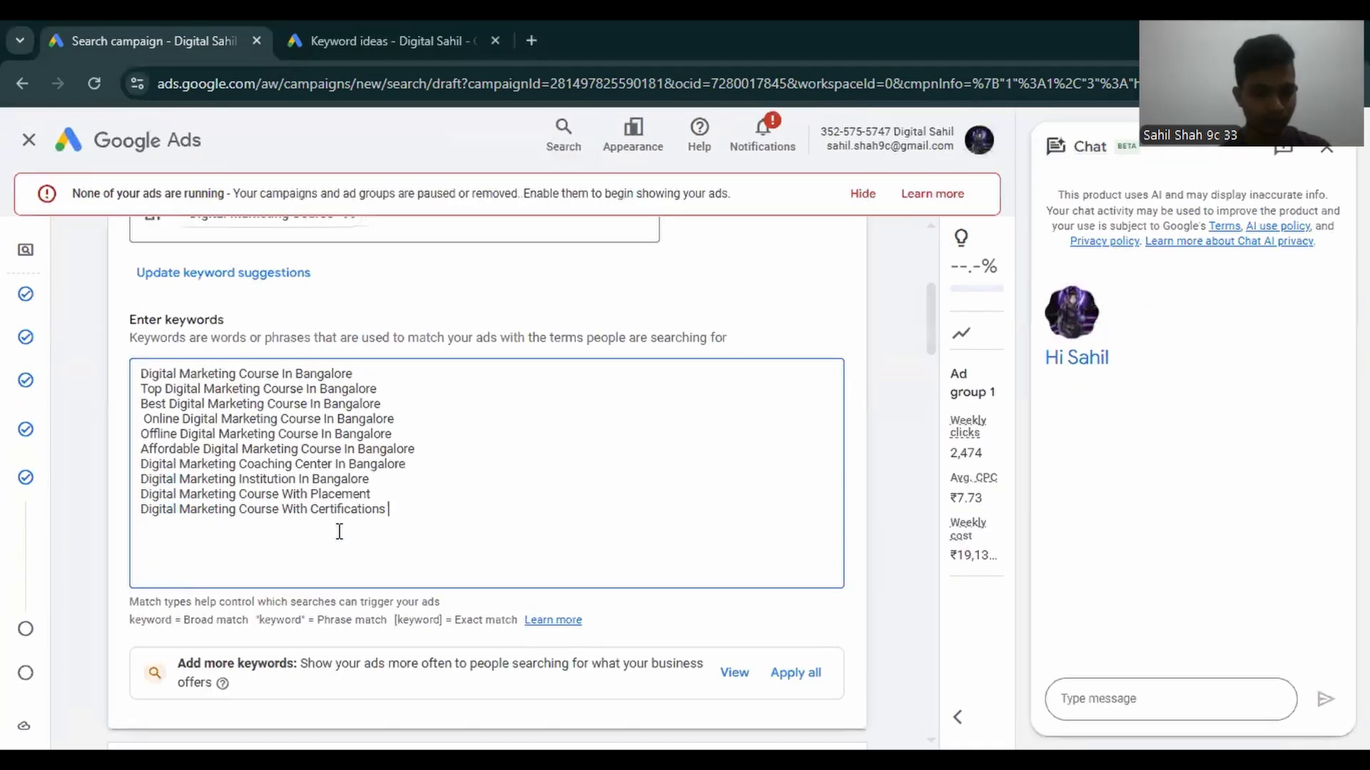
scroll(335, 530, down, 1)
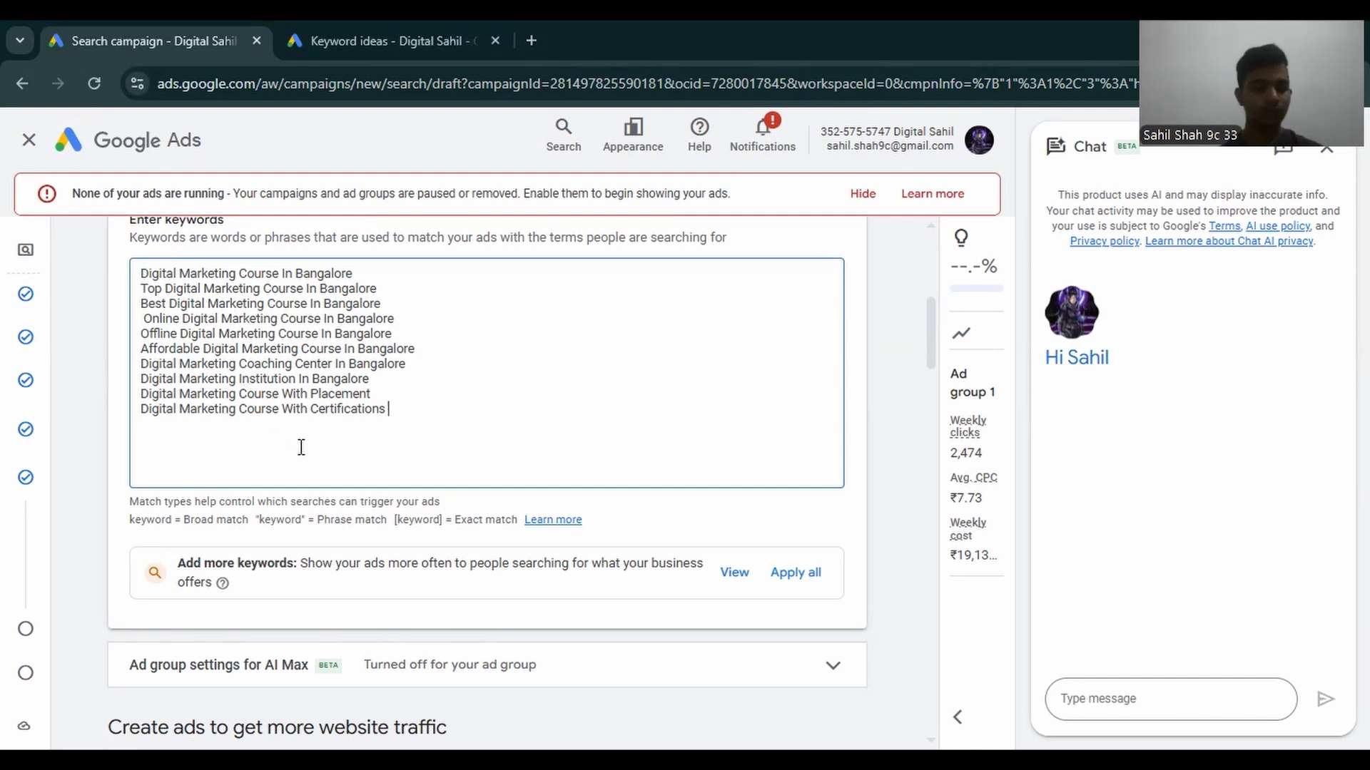
scroll(394, 453, down, 3)
scroll(394, 460, down, 5)
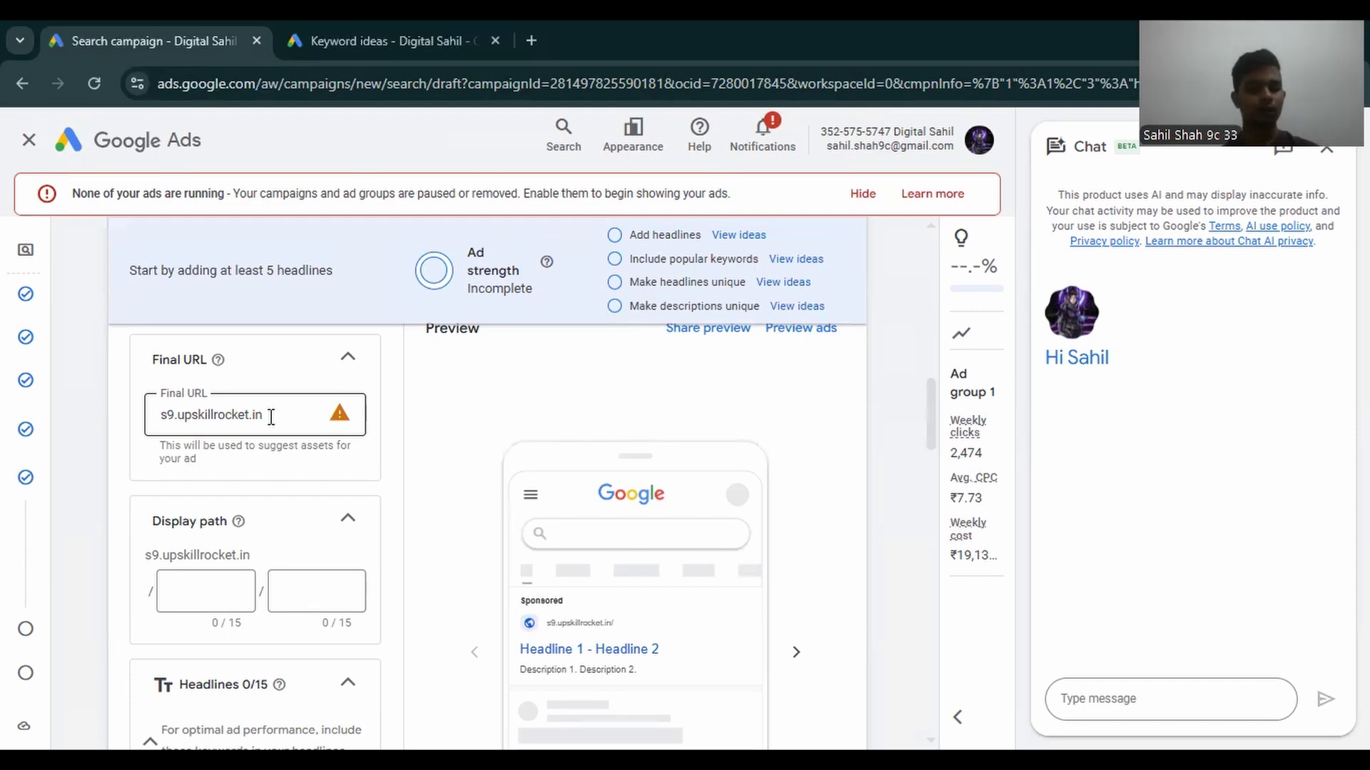
scroll(362, 570, down, 3)
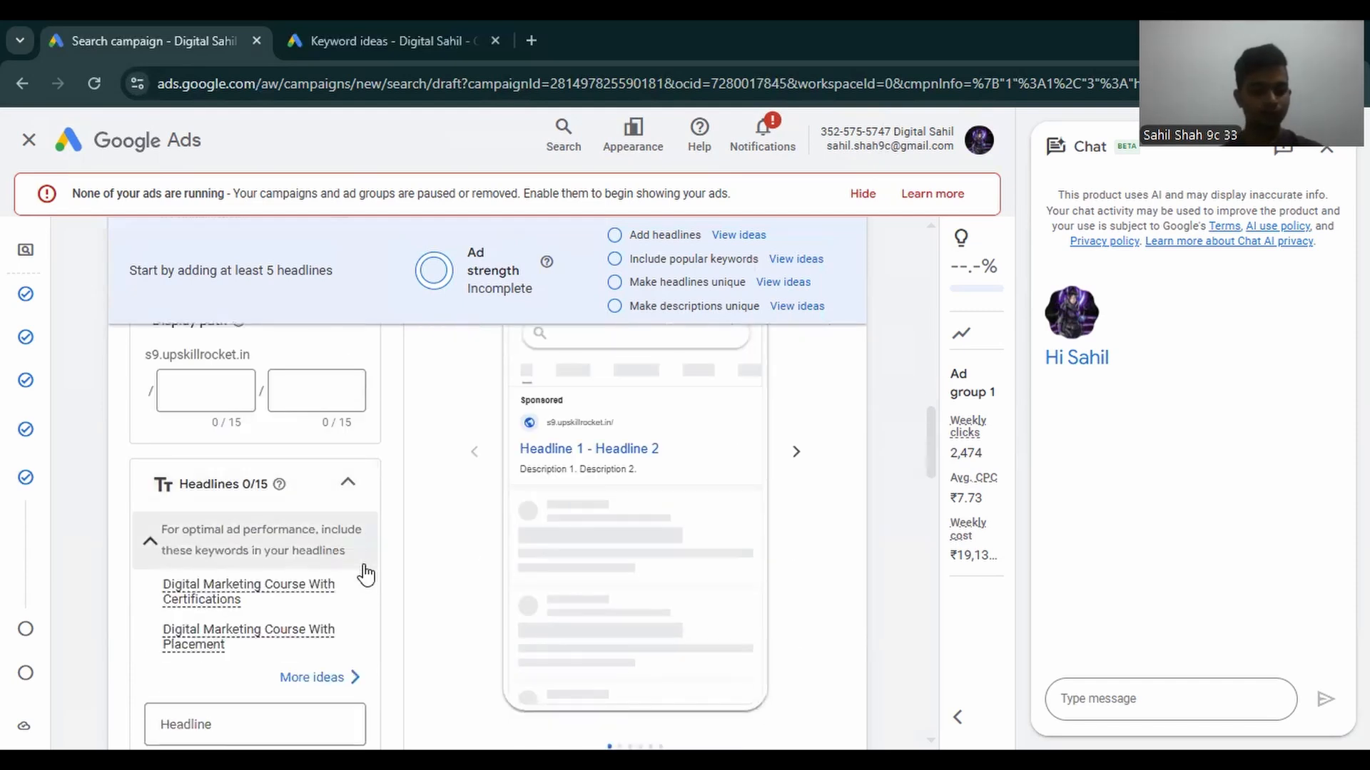
scroll(364, 572, down, 3)
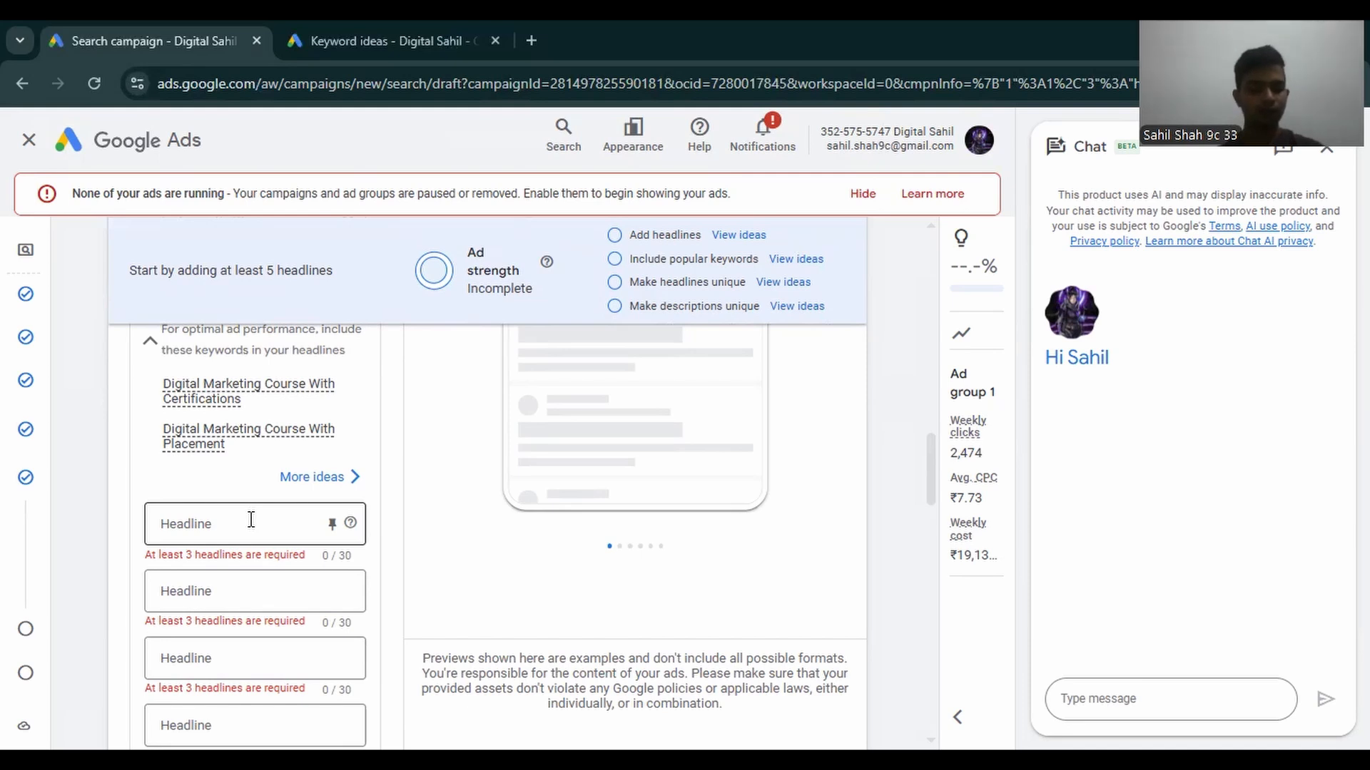
Try "Best Digital Marketing Course In Bangalore" as the ad's first headline.
click(251, 520)
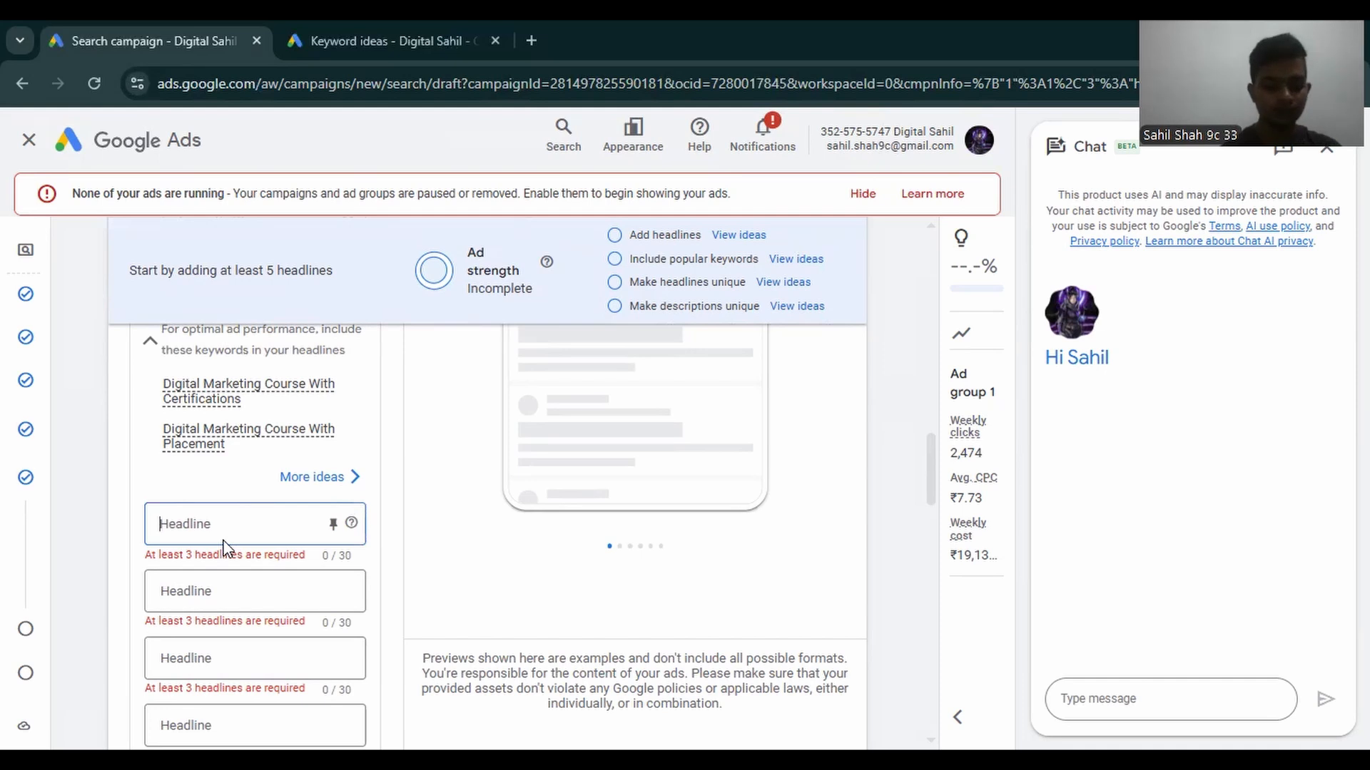
text(Best)
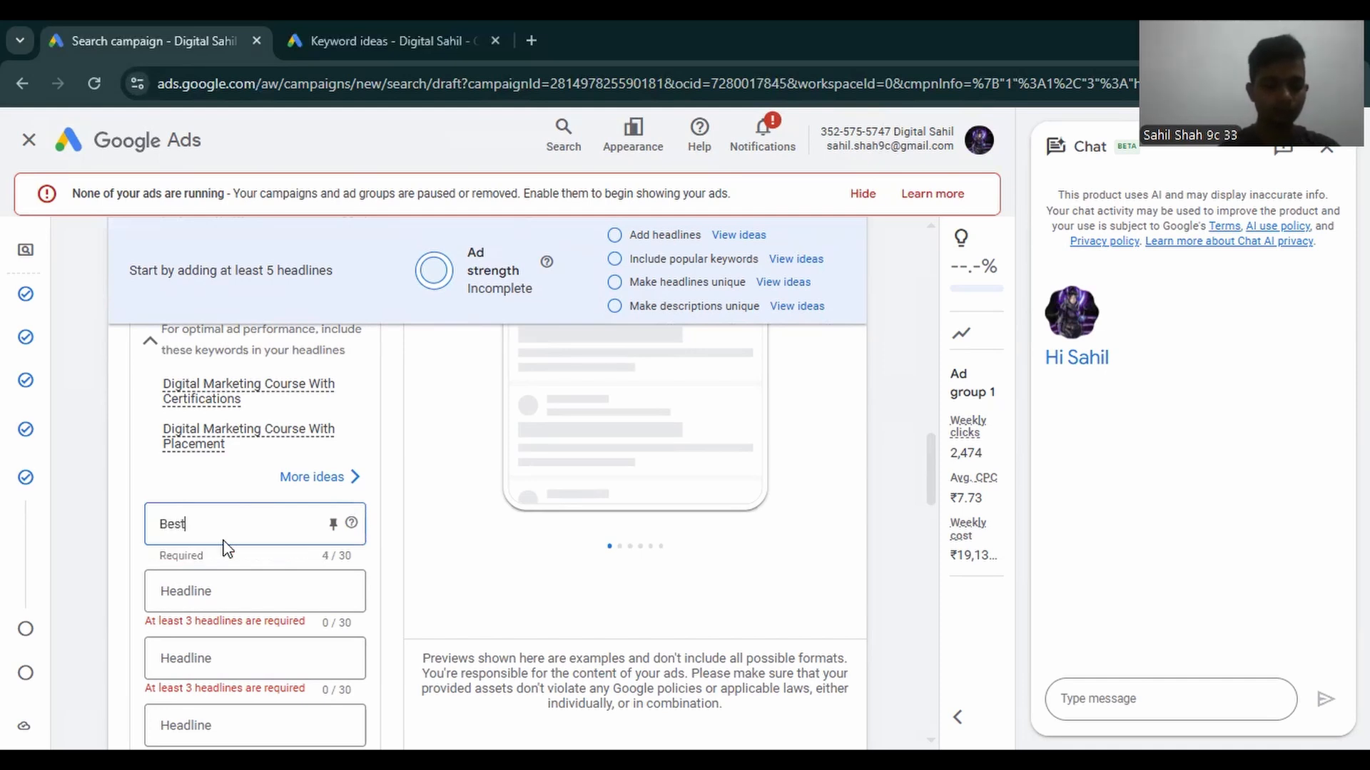
text( Digi)
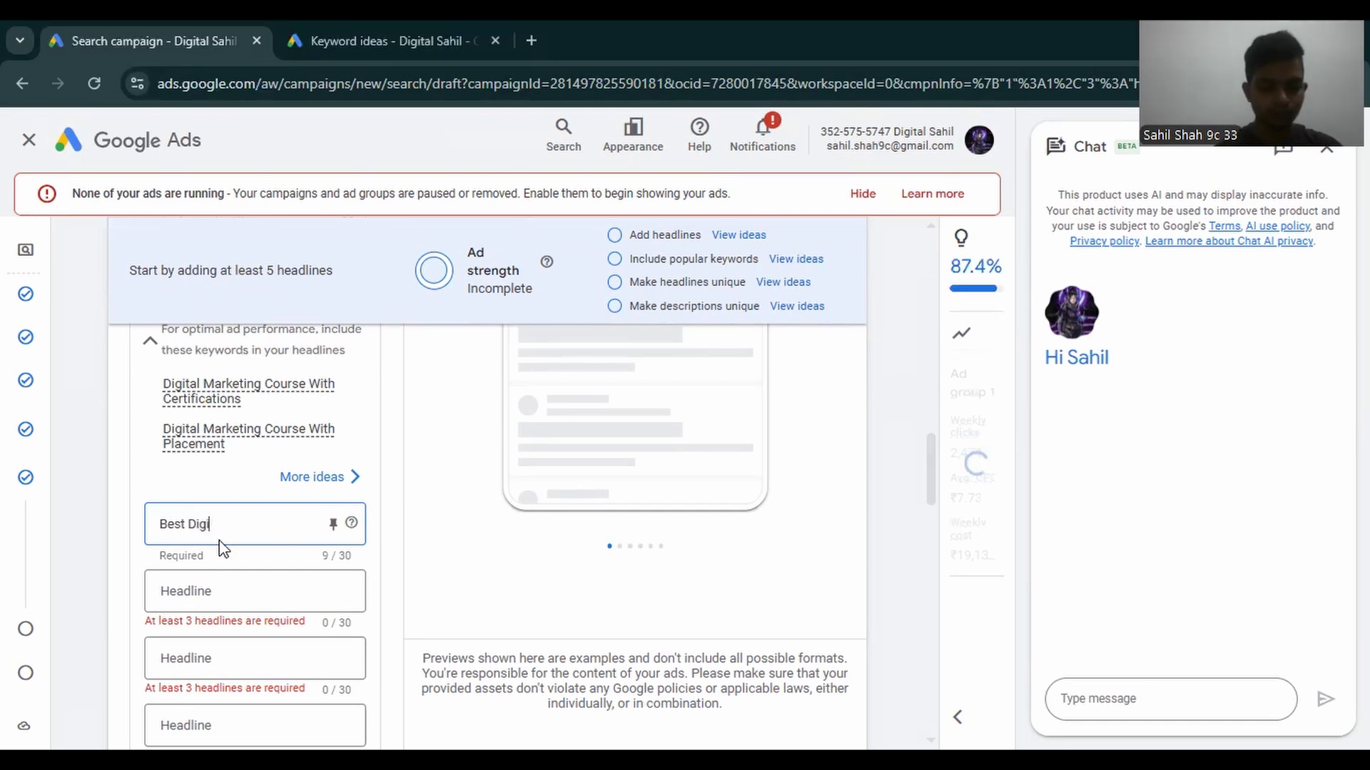
text(tal Marketing Course In Bna)
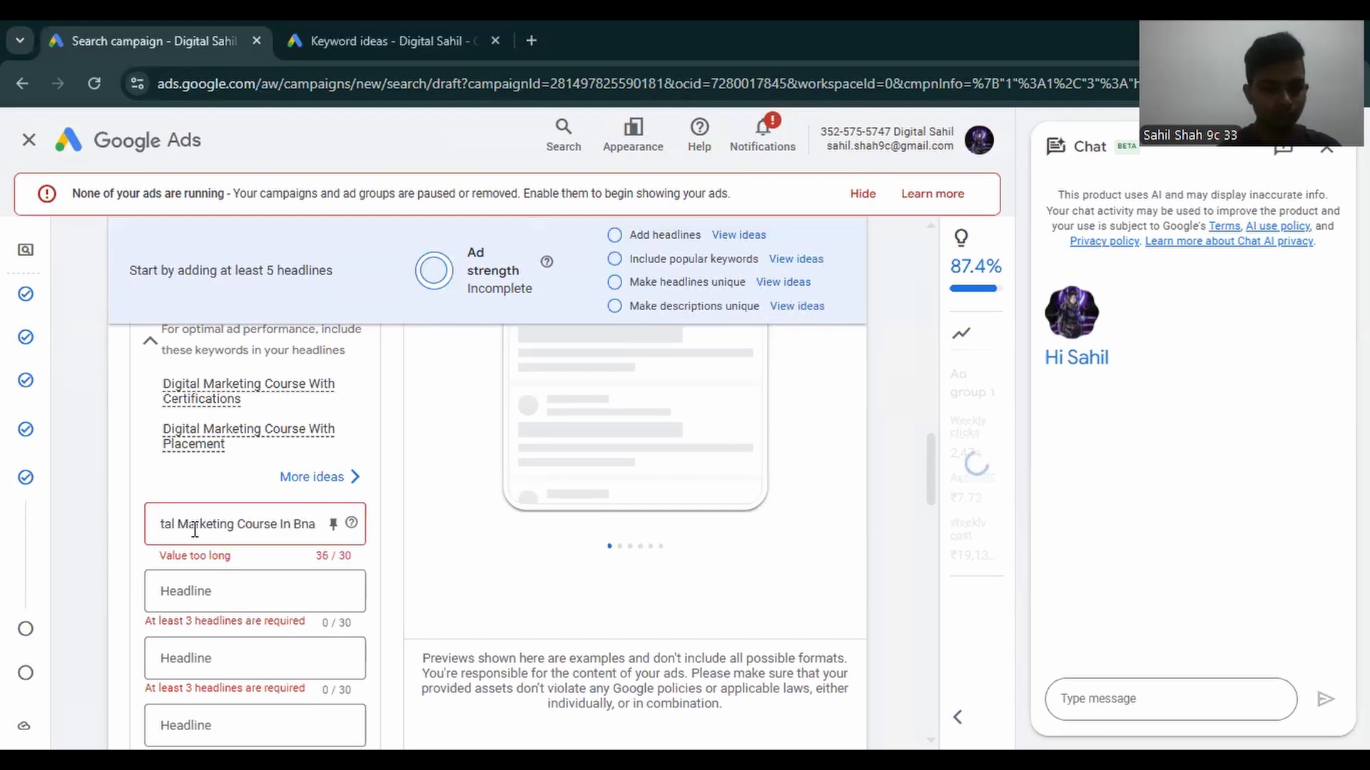
key(BackSpace)
key(BackSpace)
text(ar)
key(BackSpace)
text(ngalore)
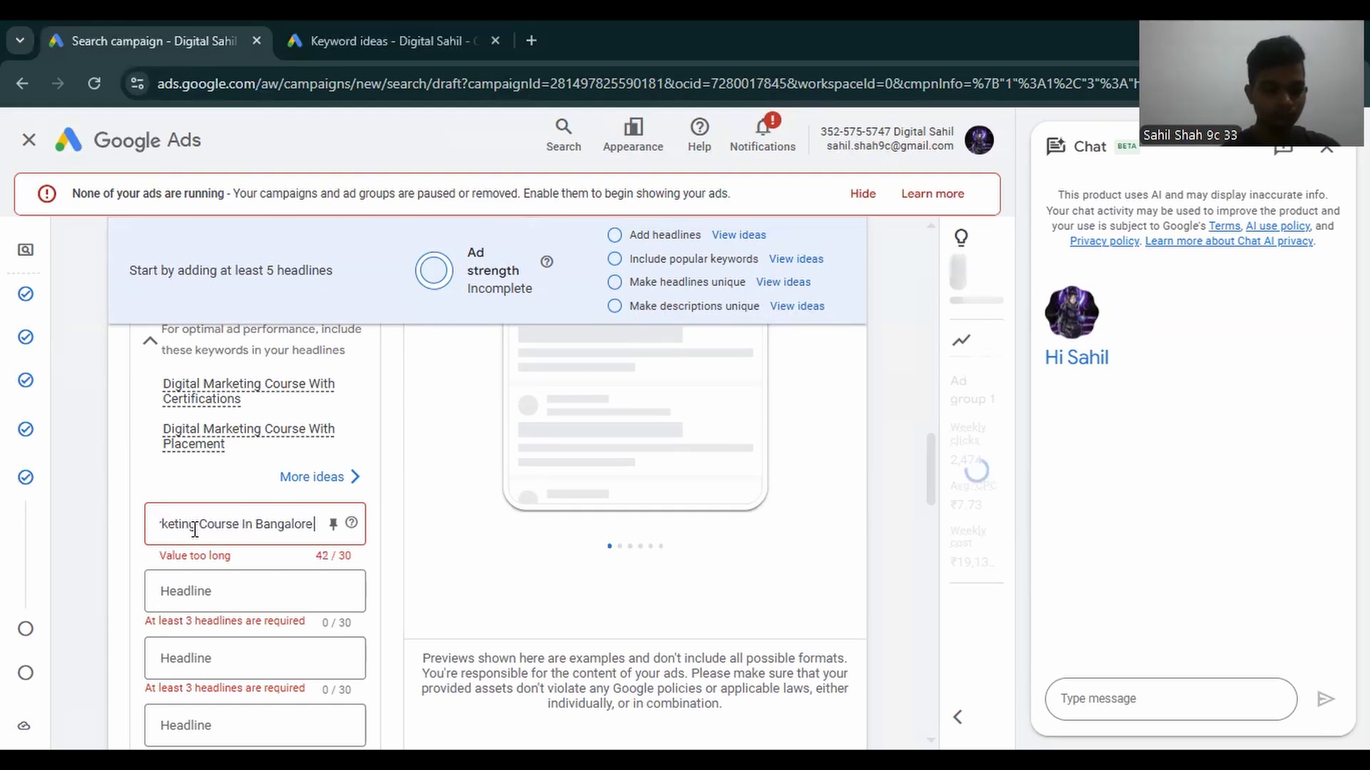
click(247, 598)
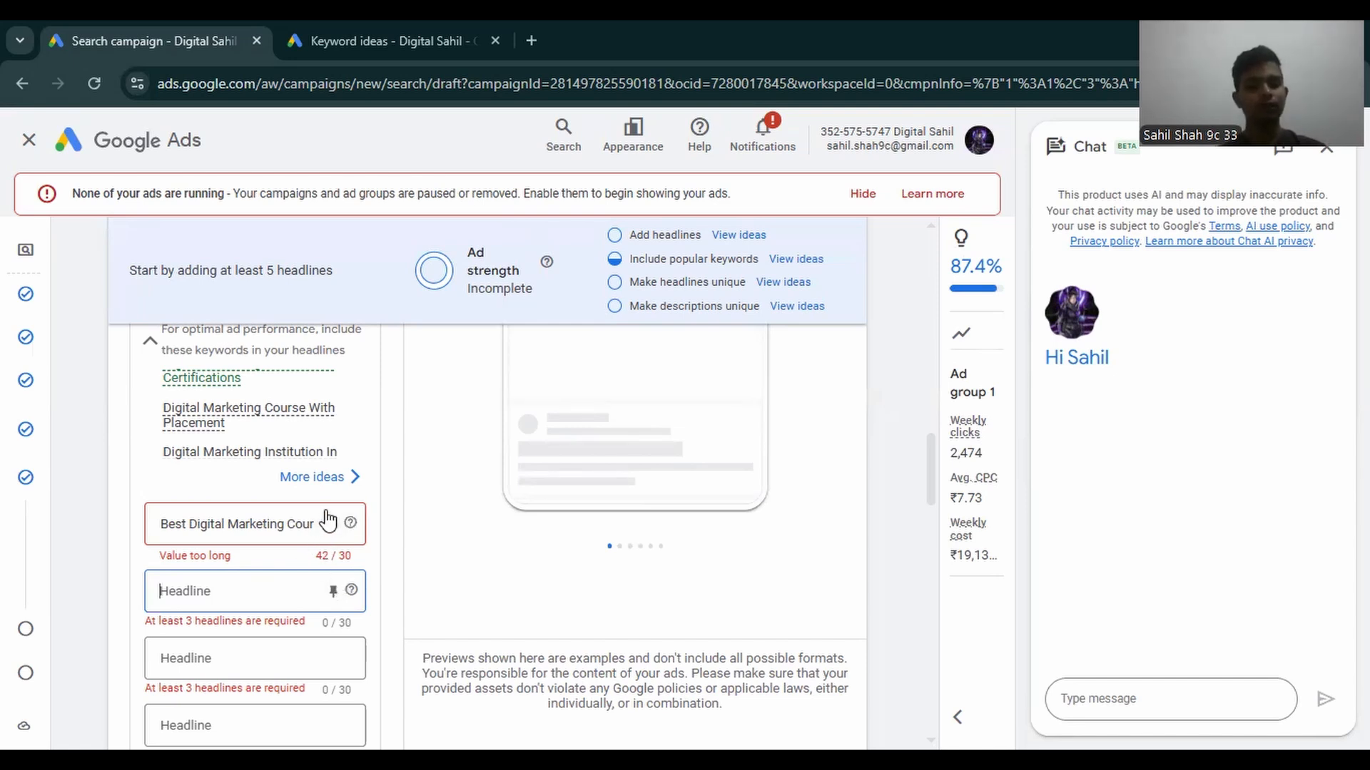
Replace the first headline with "No 1 Digital Marketing Course".
click(293, 525)
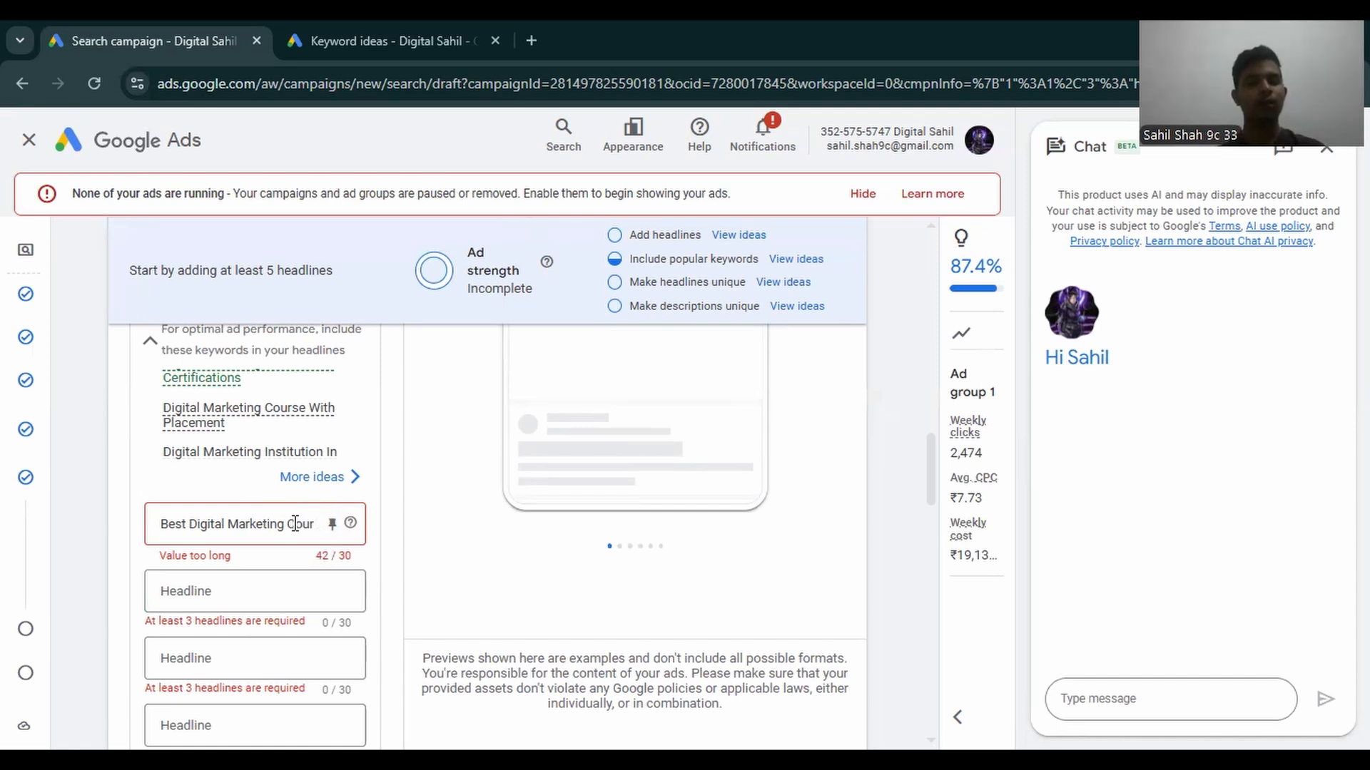
double_click(299, 524)
key(ctrl+a)
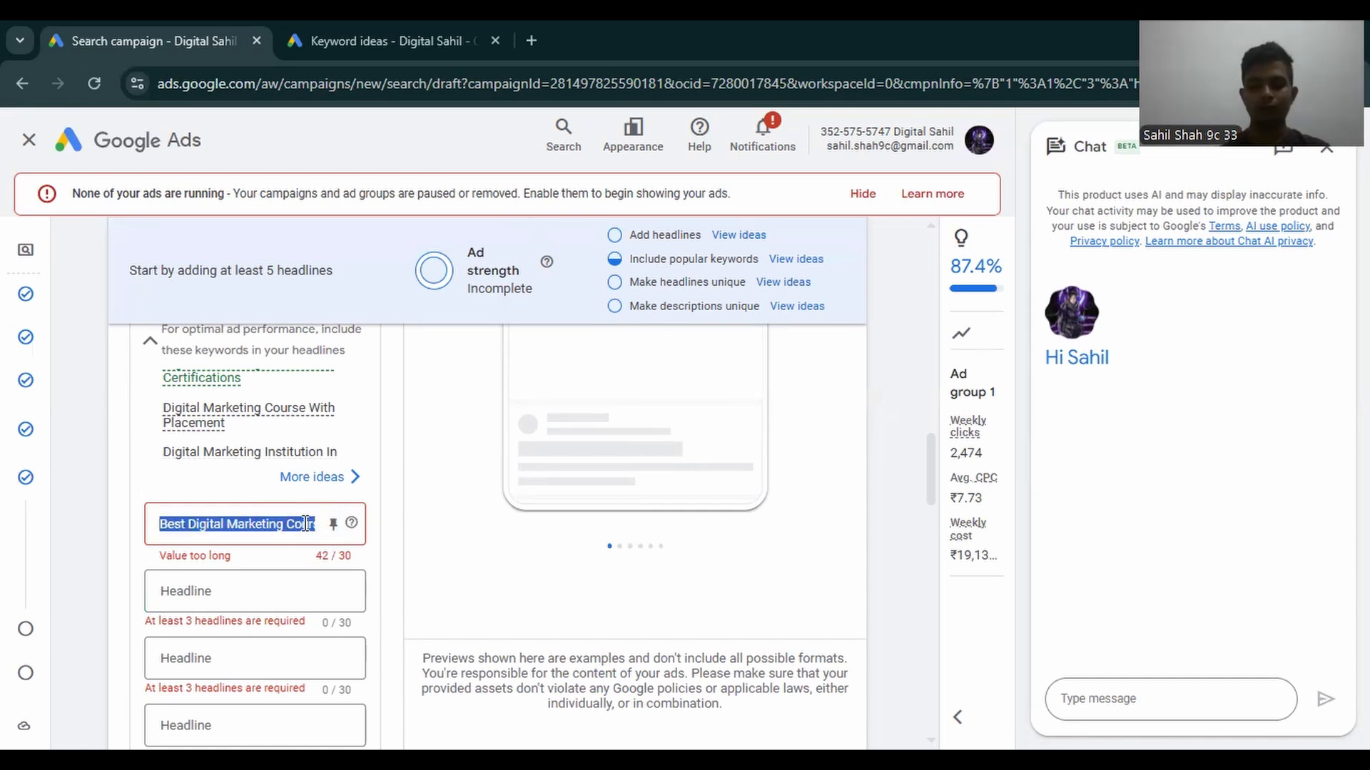
key(BackSpace)
text(No)
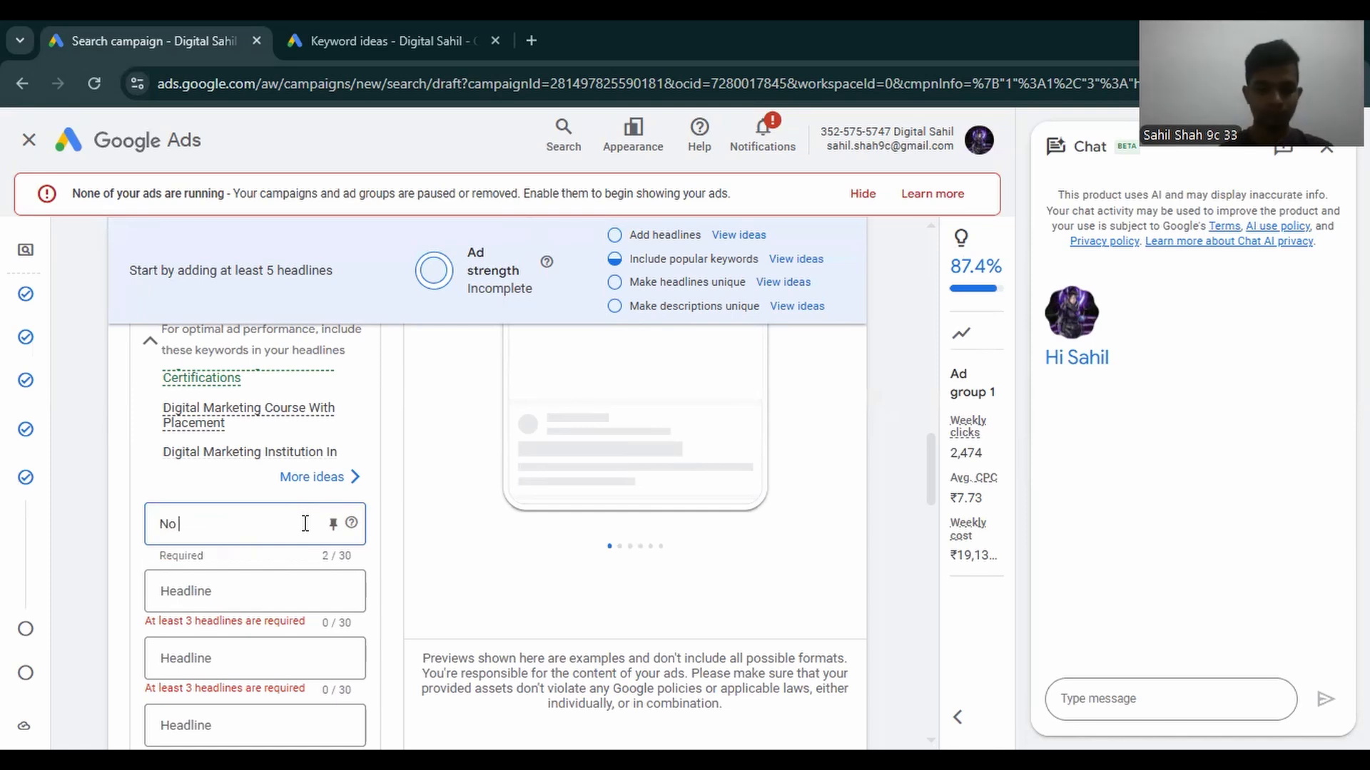
text( 1 Digital Marke)
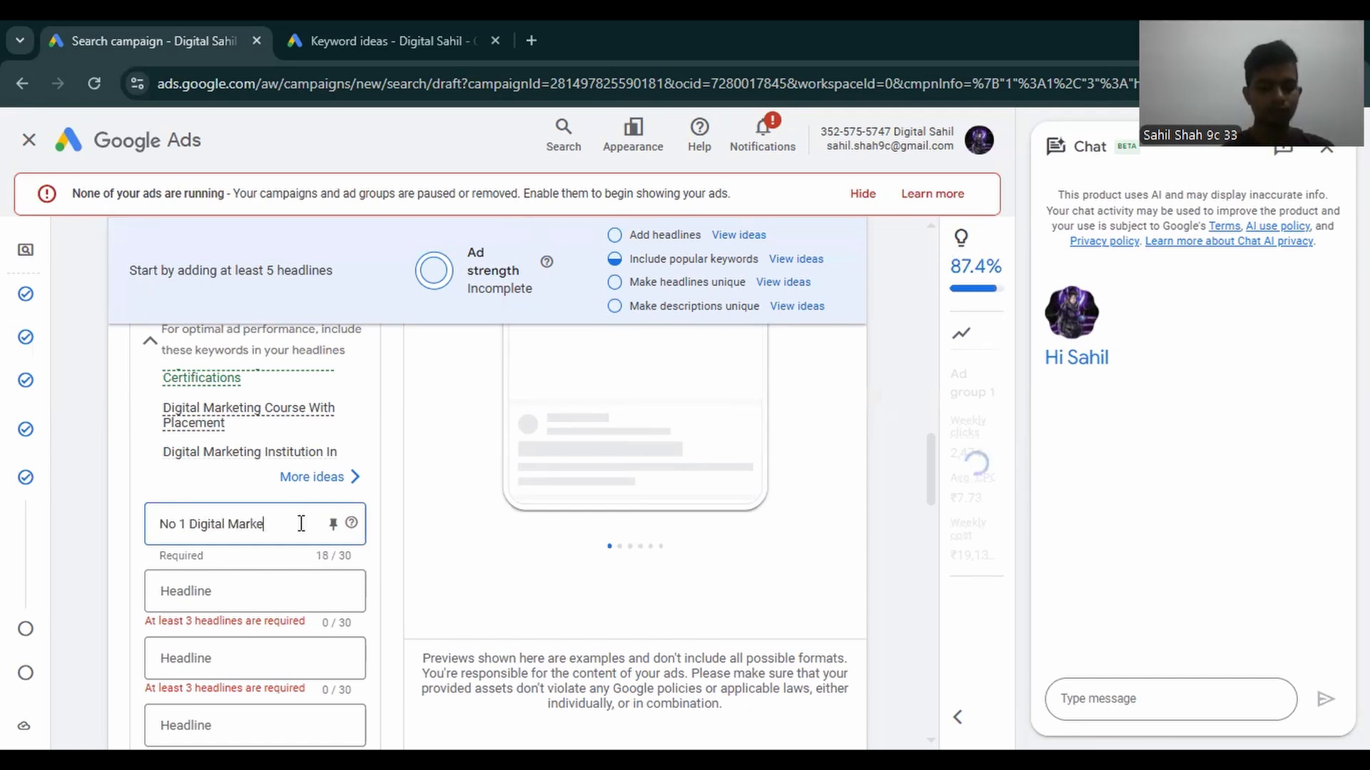
text(ting Course)
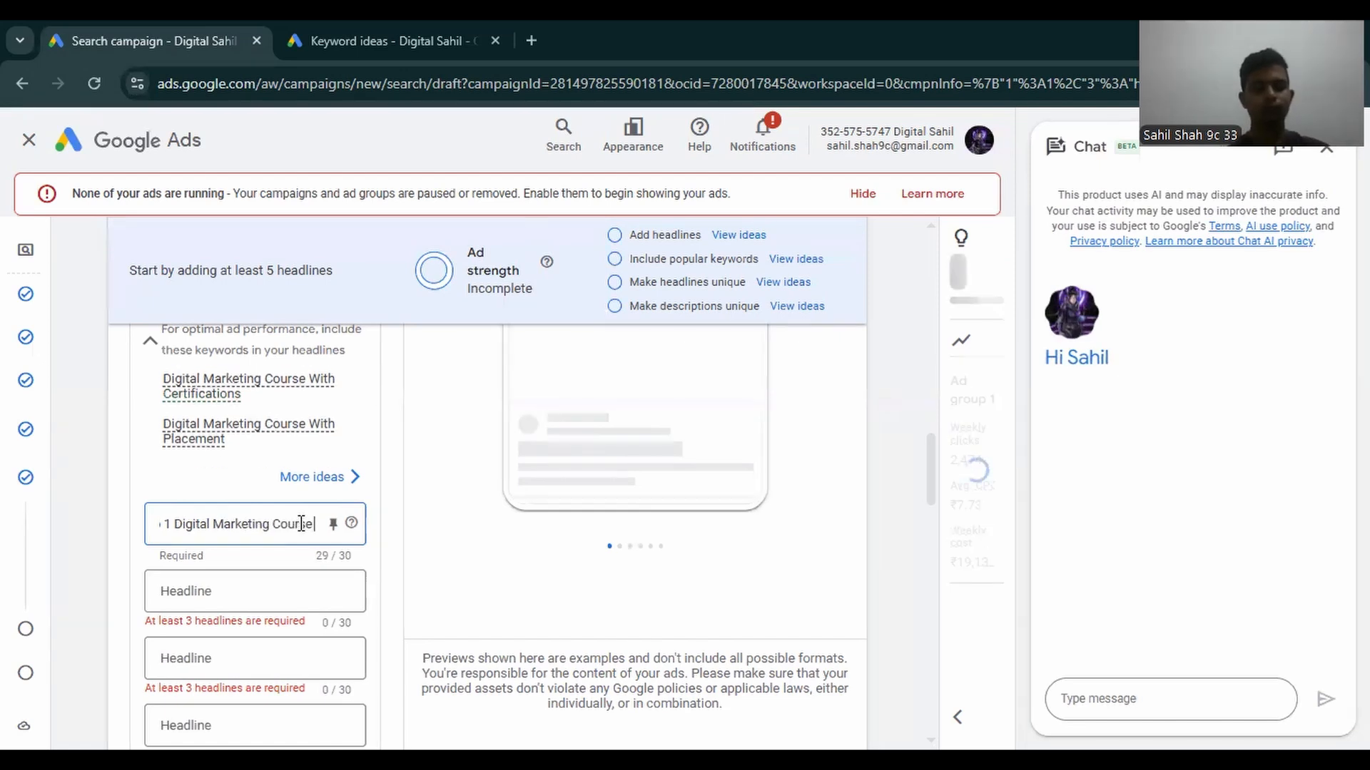
Enter "Boost Your Career In Marketing" as the second headline and "Learn From Expertise Trainers" as the third.
click(303, 587)
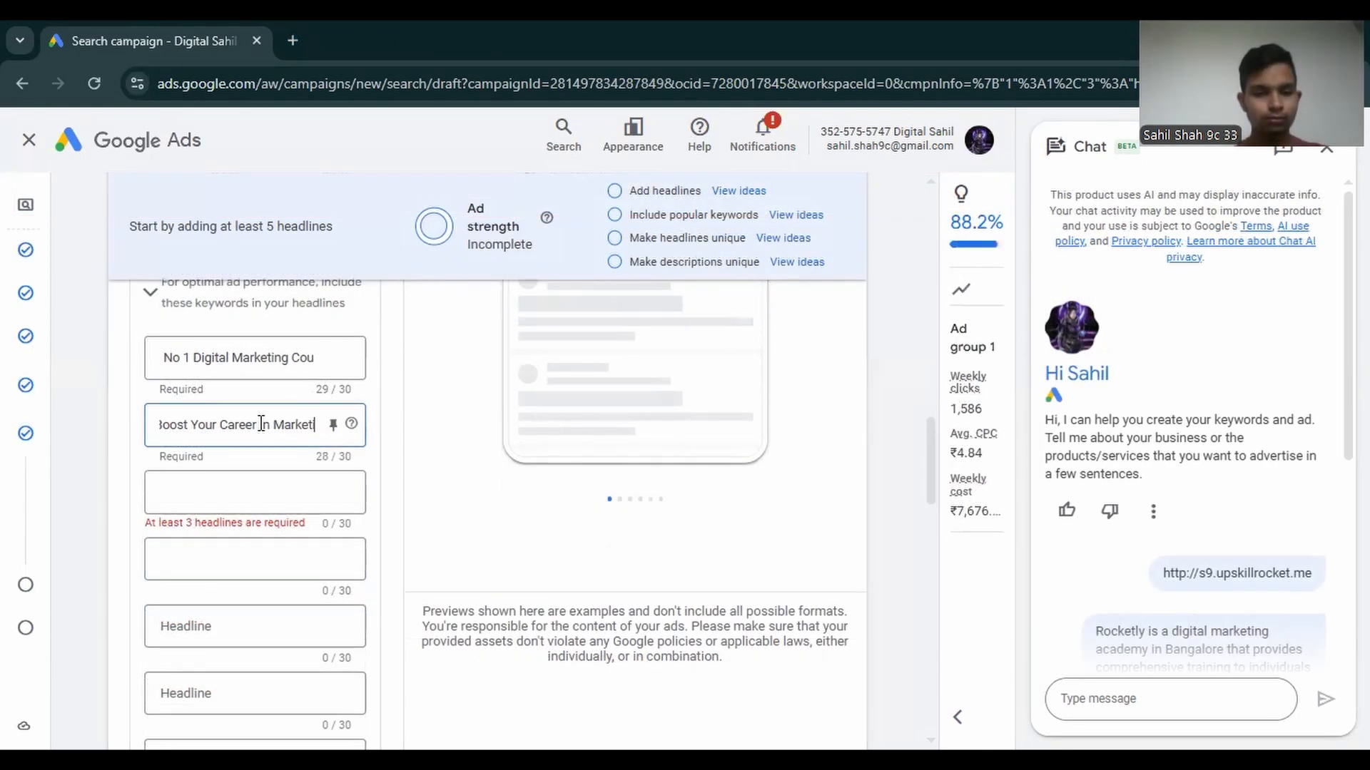
text(ing)
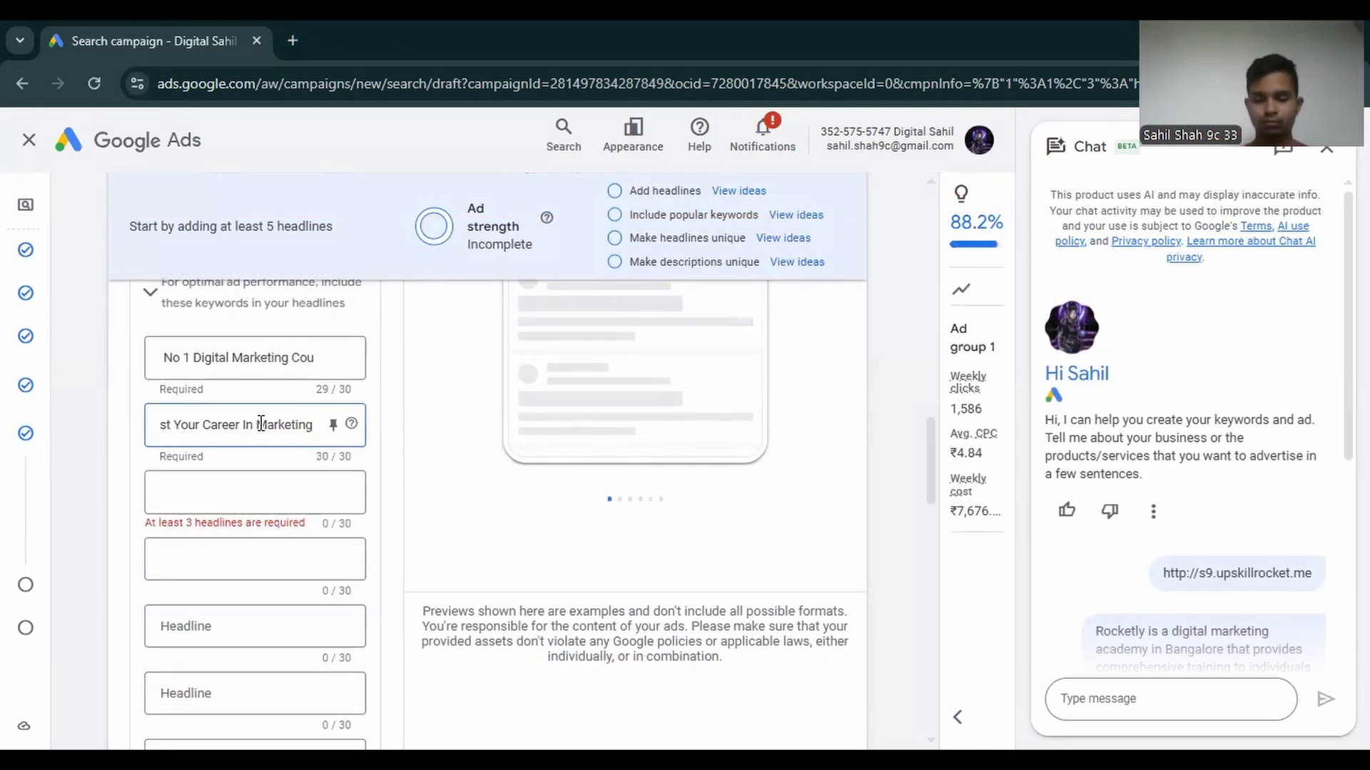
click(281, 495)
text(Ex)
key(BackSpace)
key(BackSpace)
key(BackSpace)
text(L)
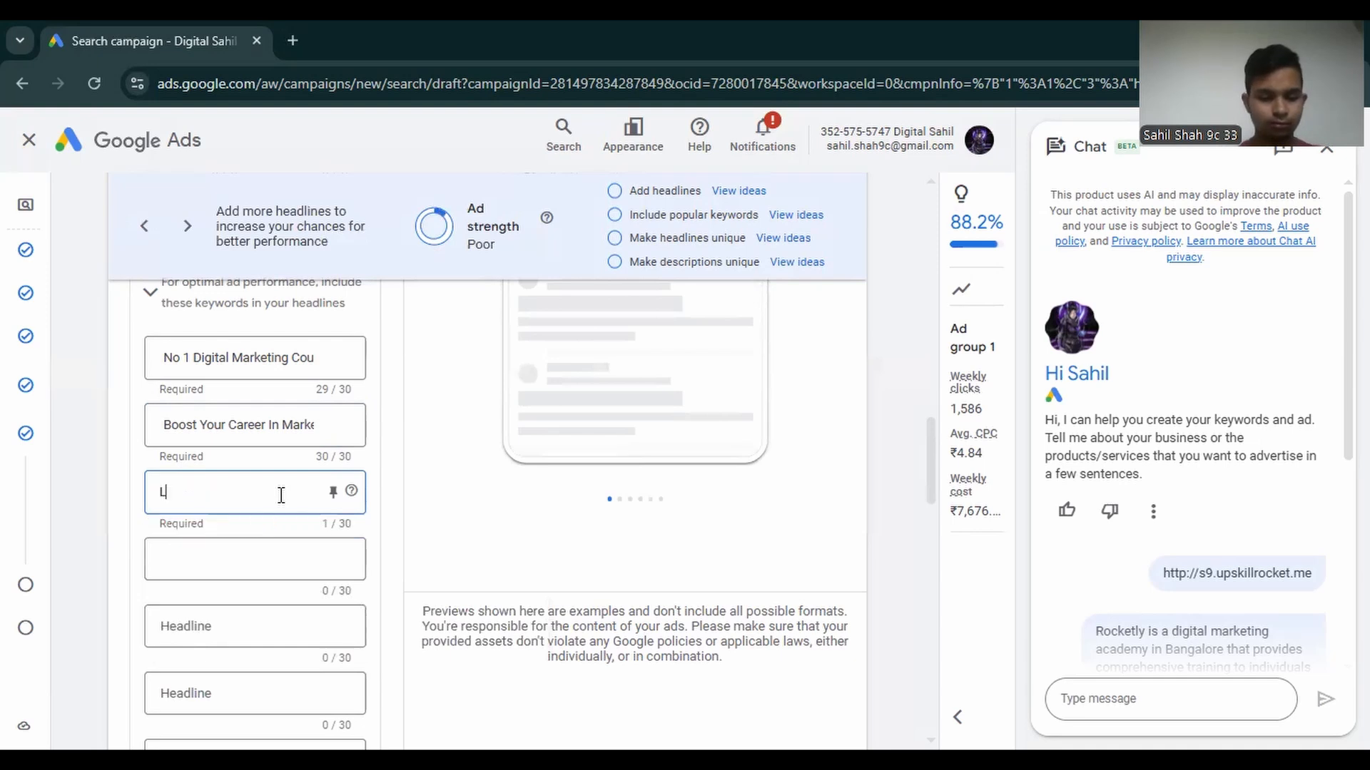
text(earn Fr)
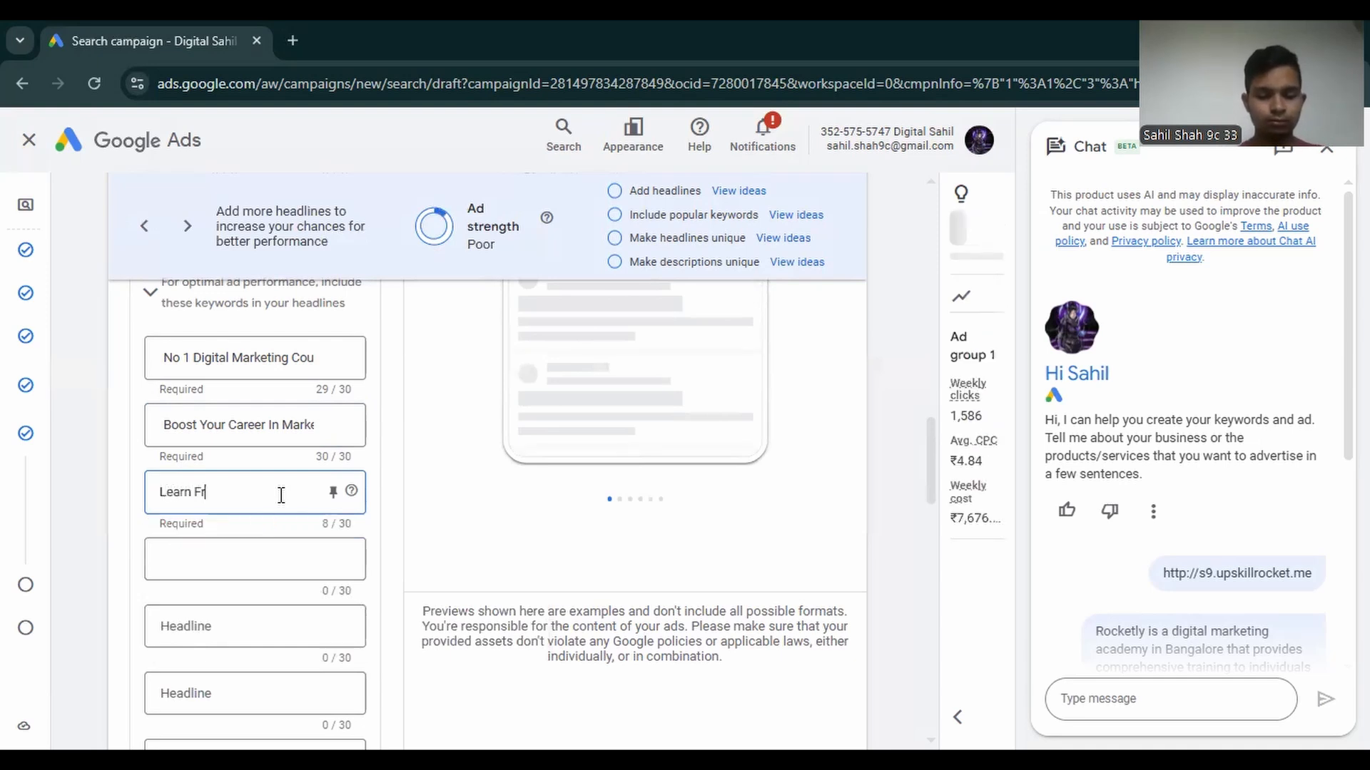
text(om Ex)
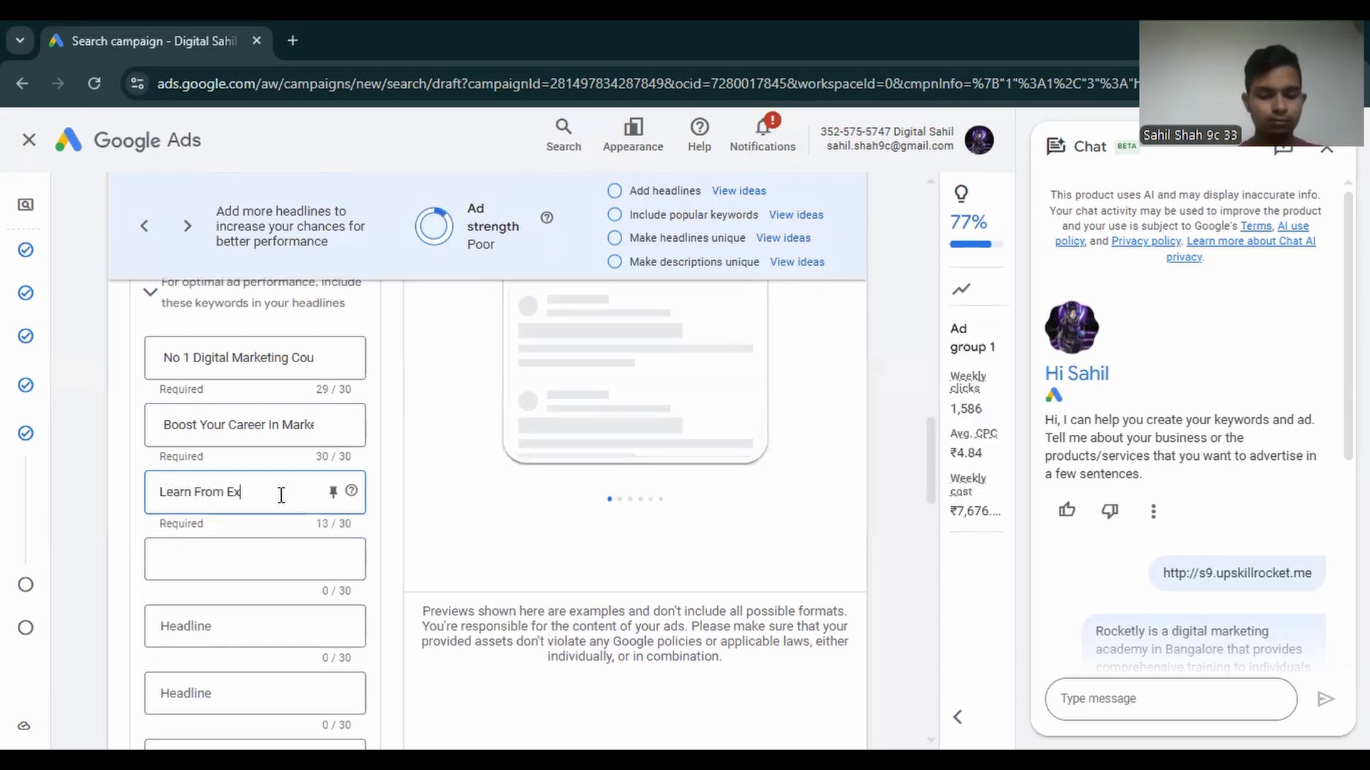
text(pertise)
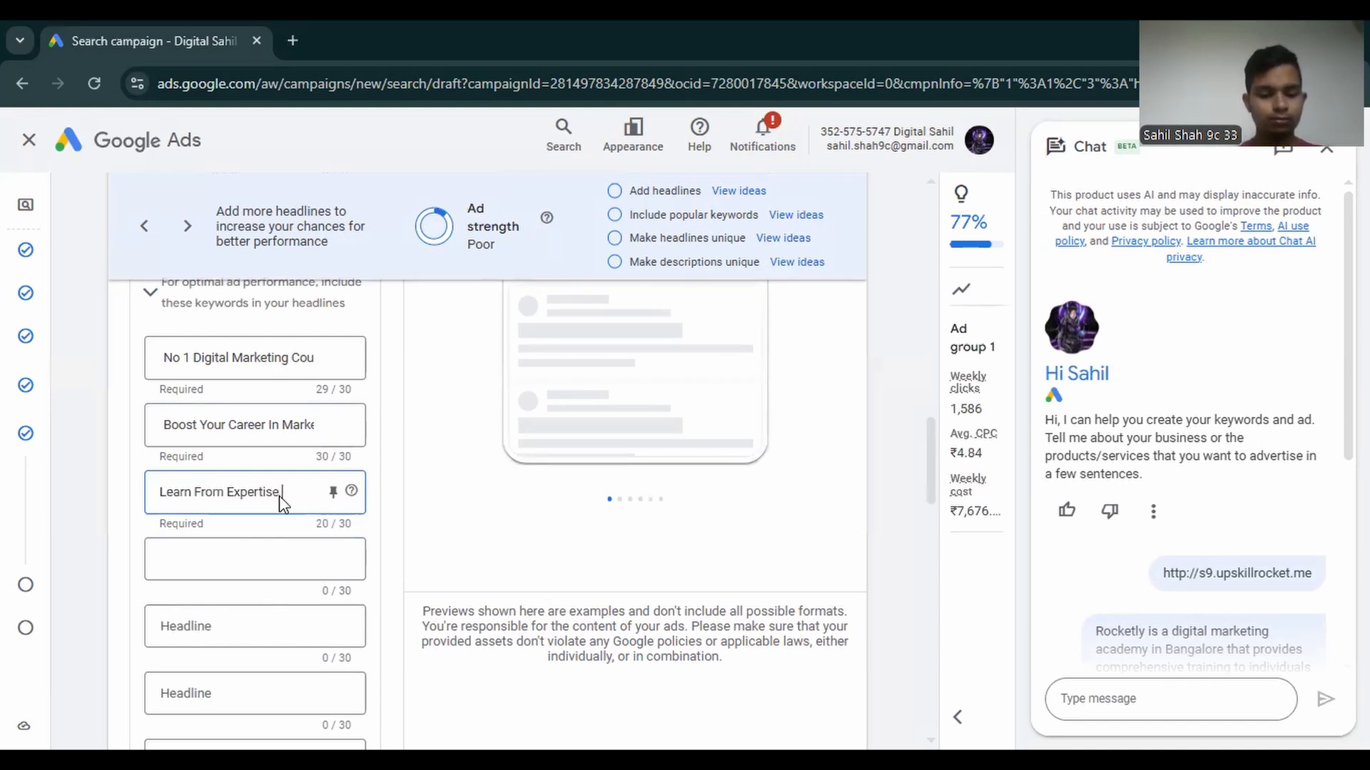
text( Trainer)
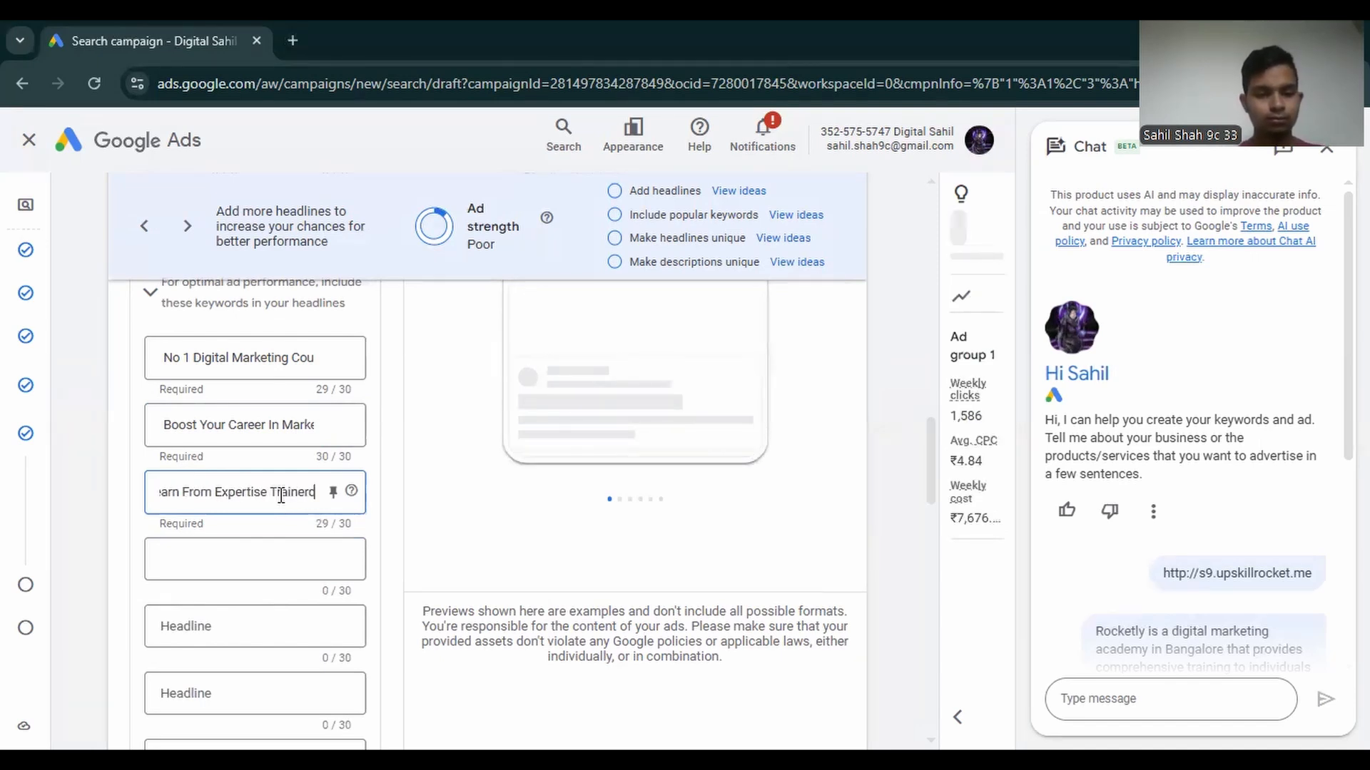
text(s)
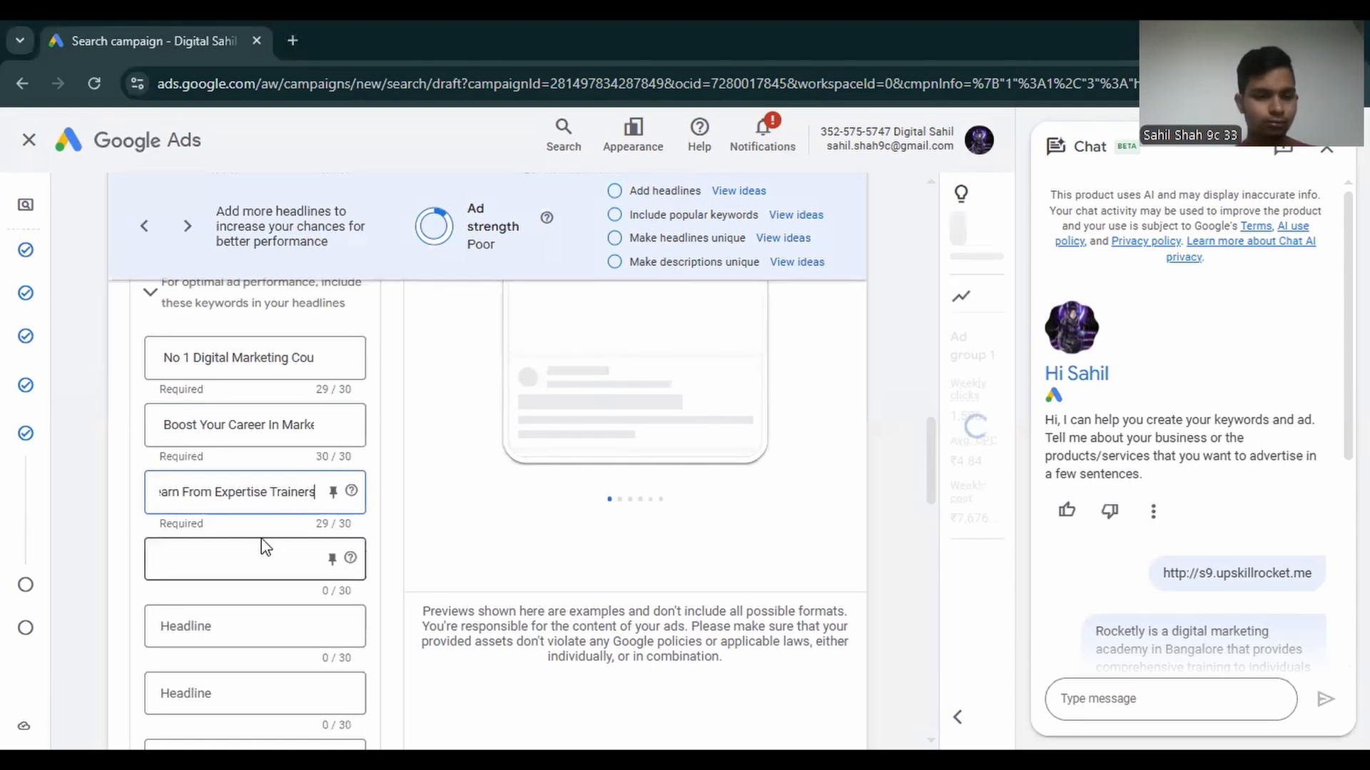
Enter "Start Your Career" as the ad's fourth headline.
click(269, 557)
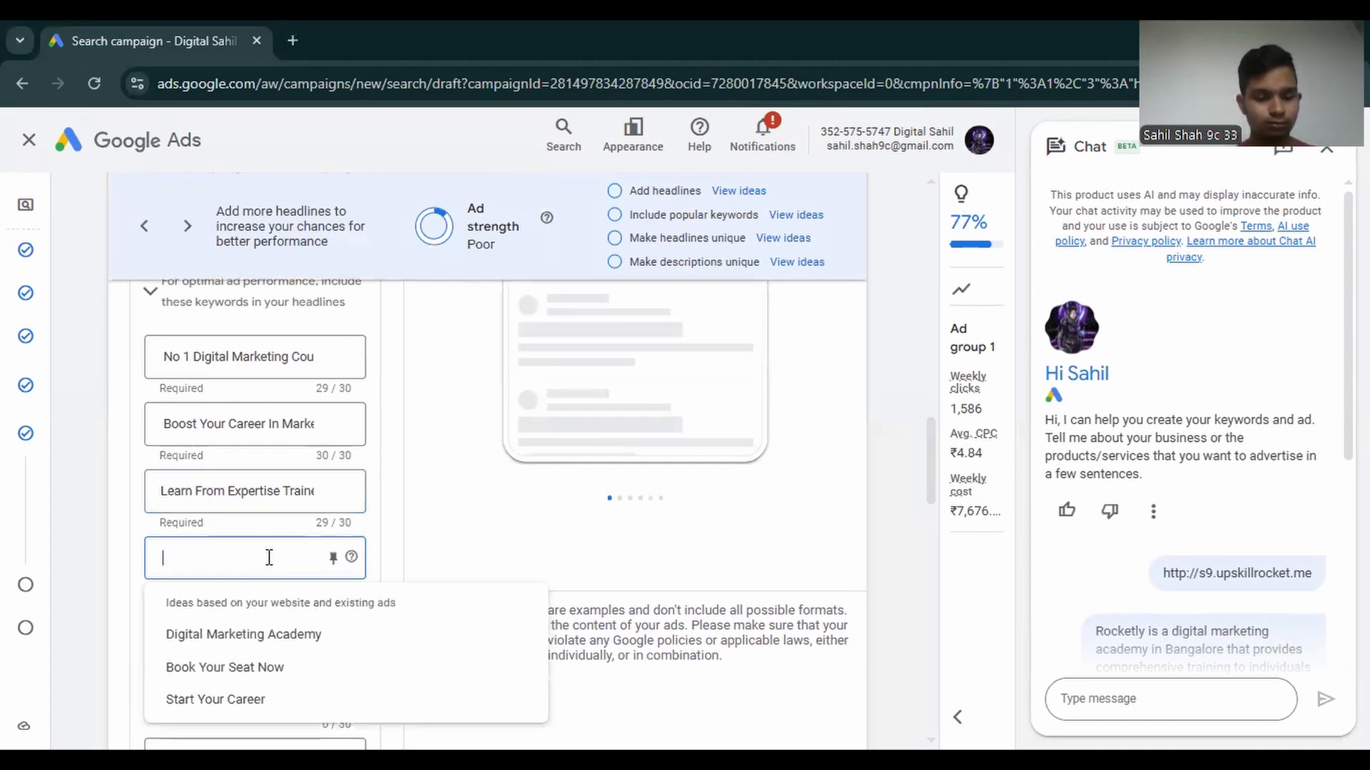
text(Start Yo)
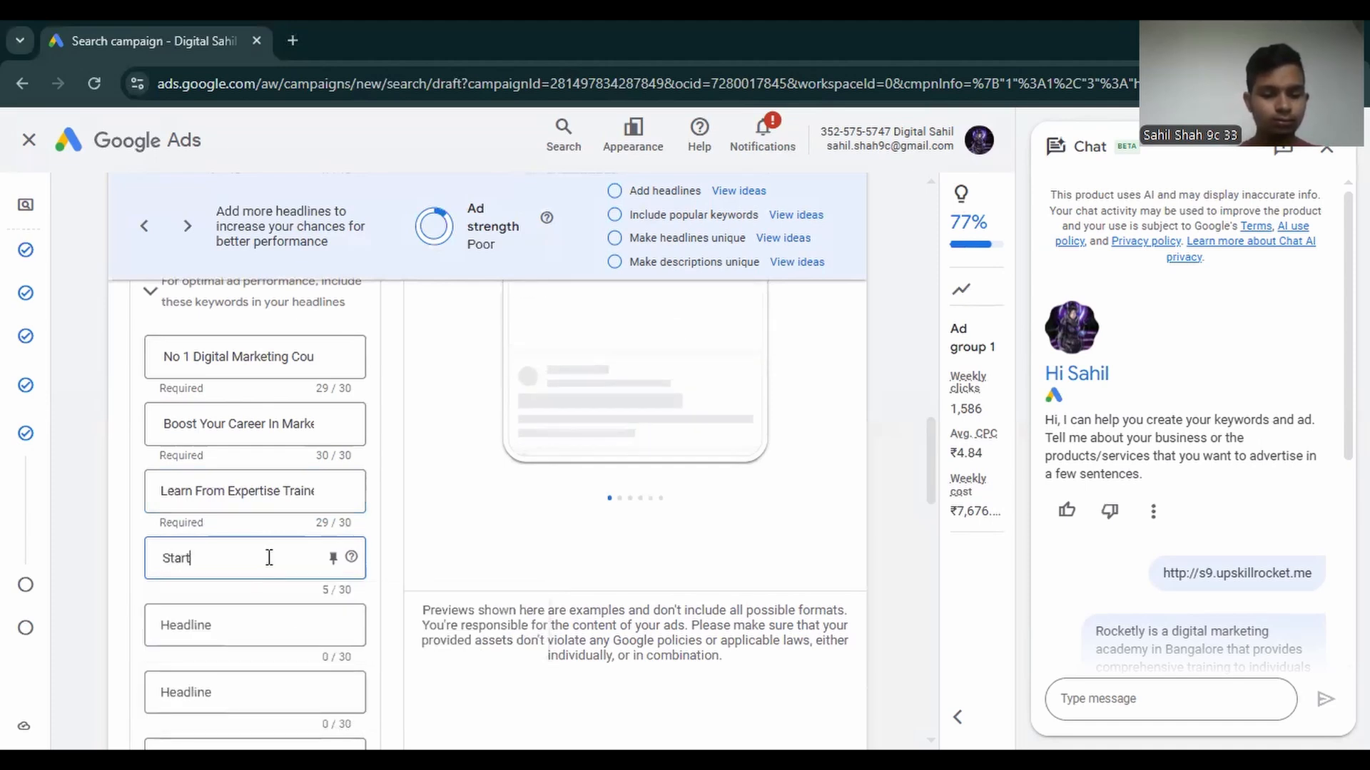
text(Care)
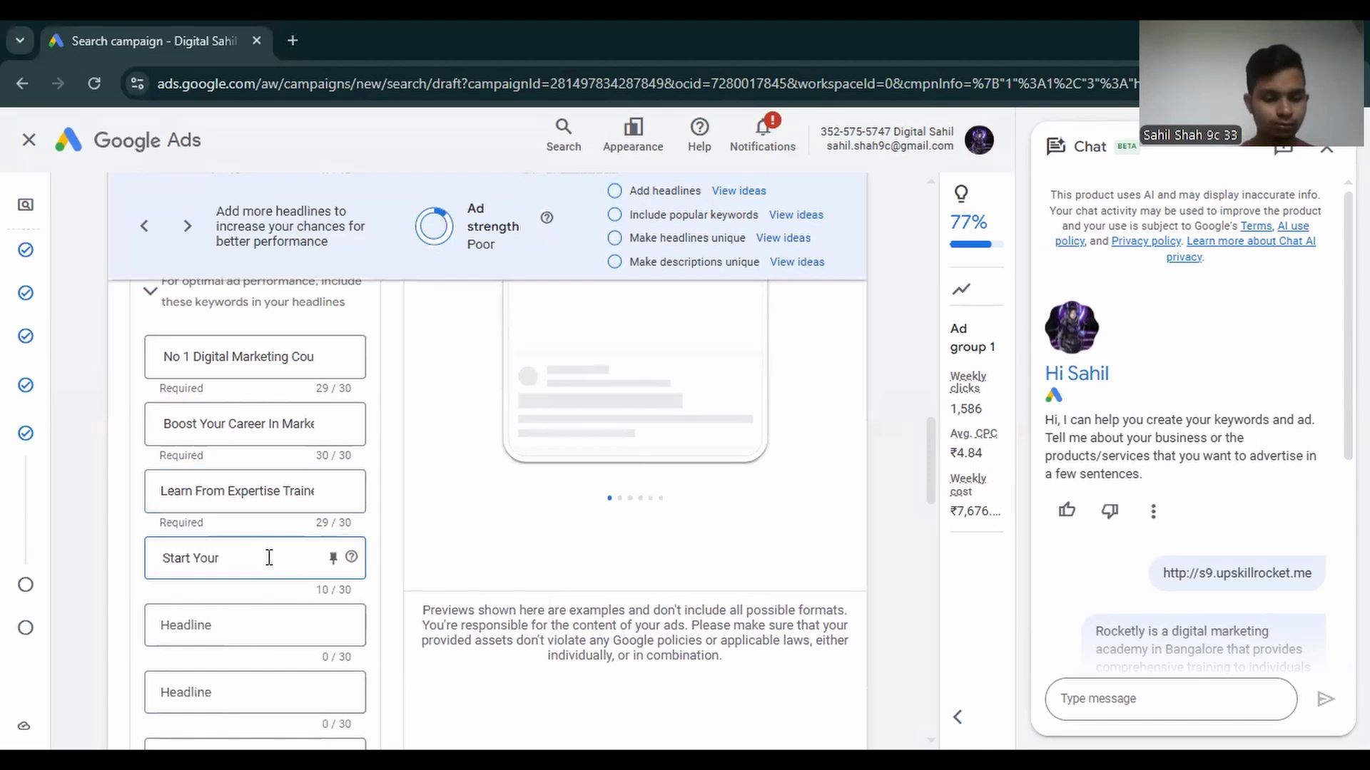
text(er)
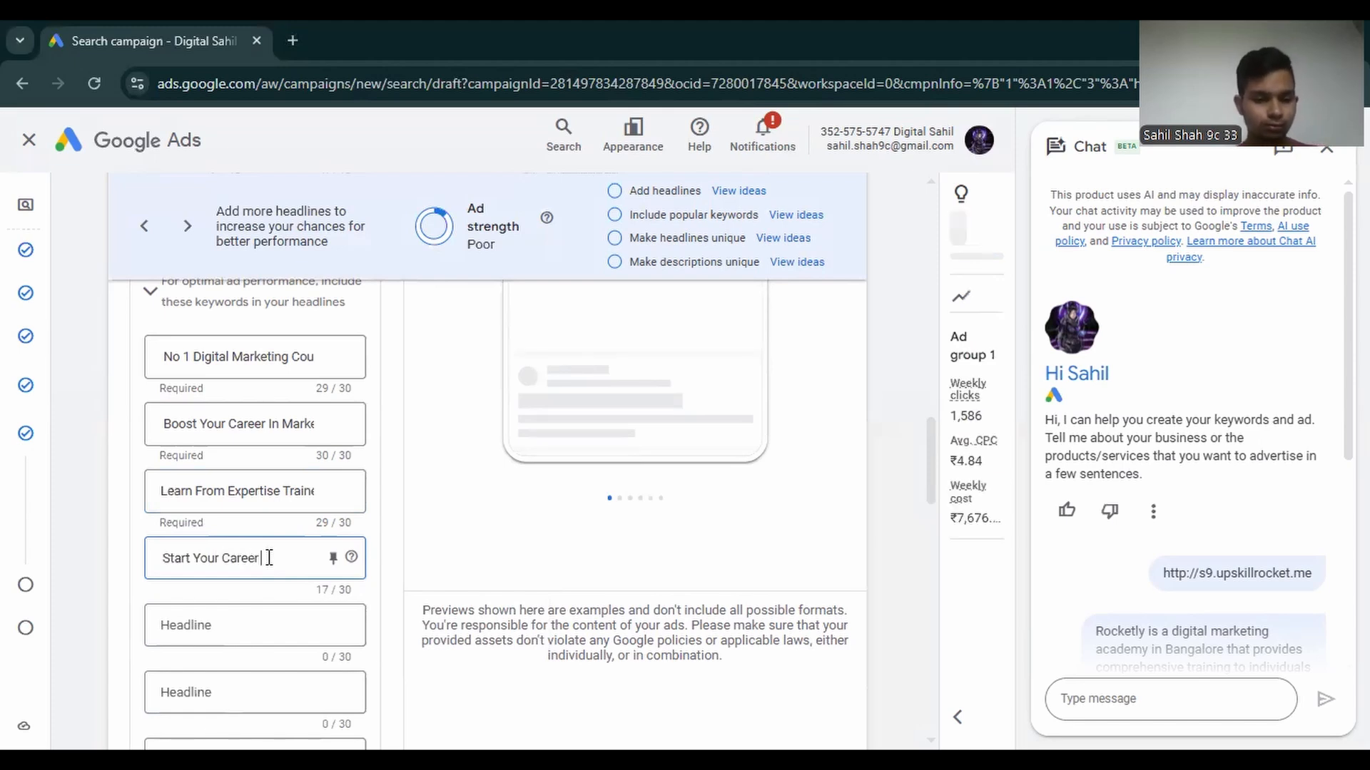
Enter "Book Your Seat Now" as the ad's fifth headline.
click(251, 625)
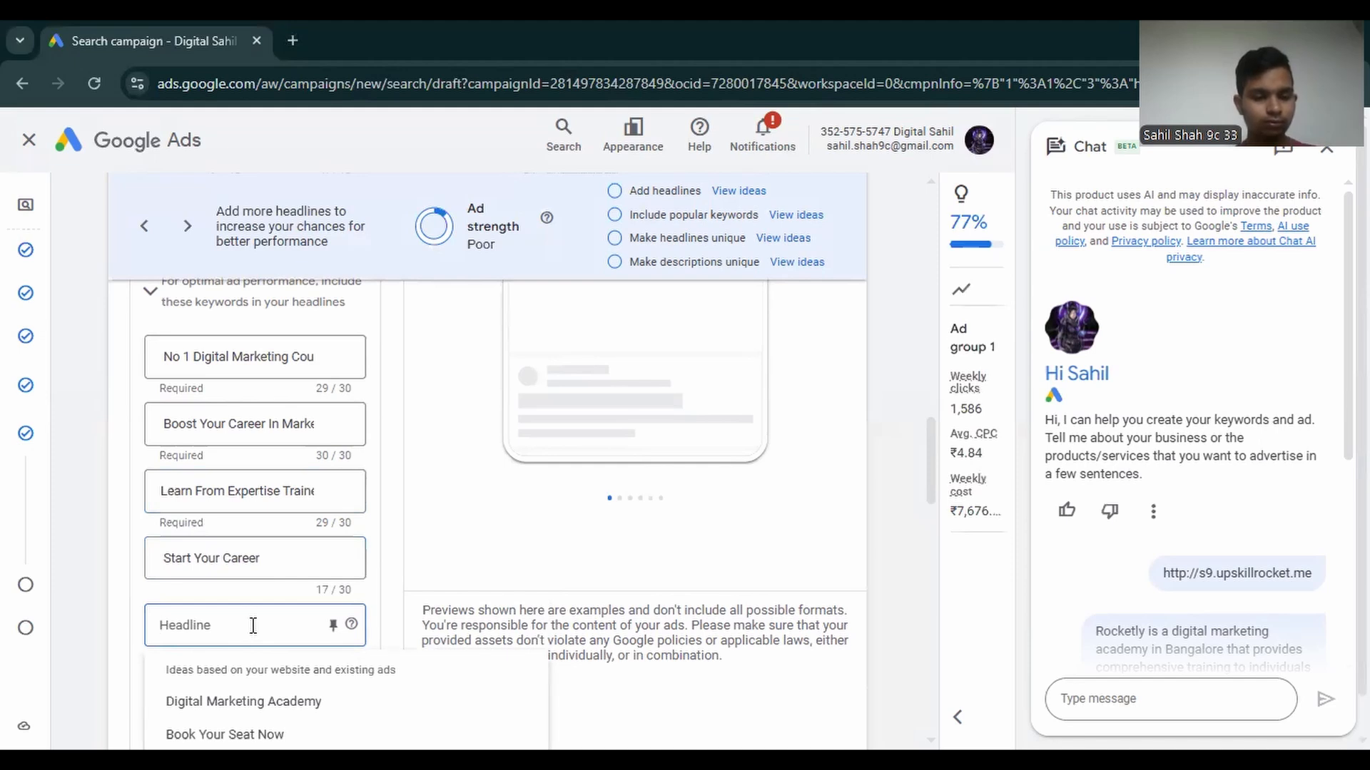
text(B)
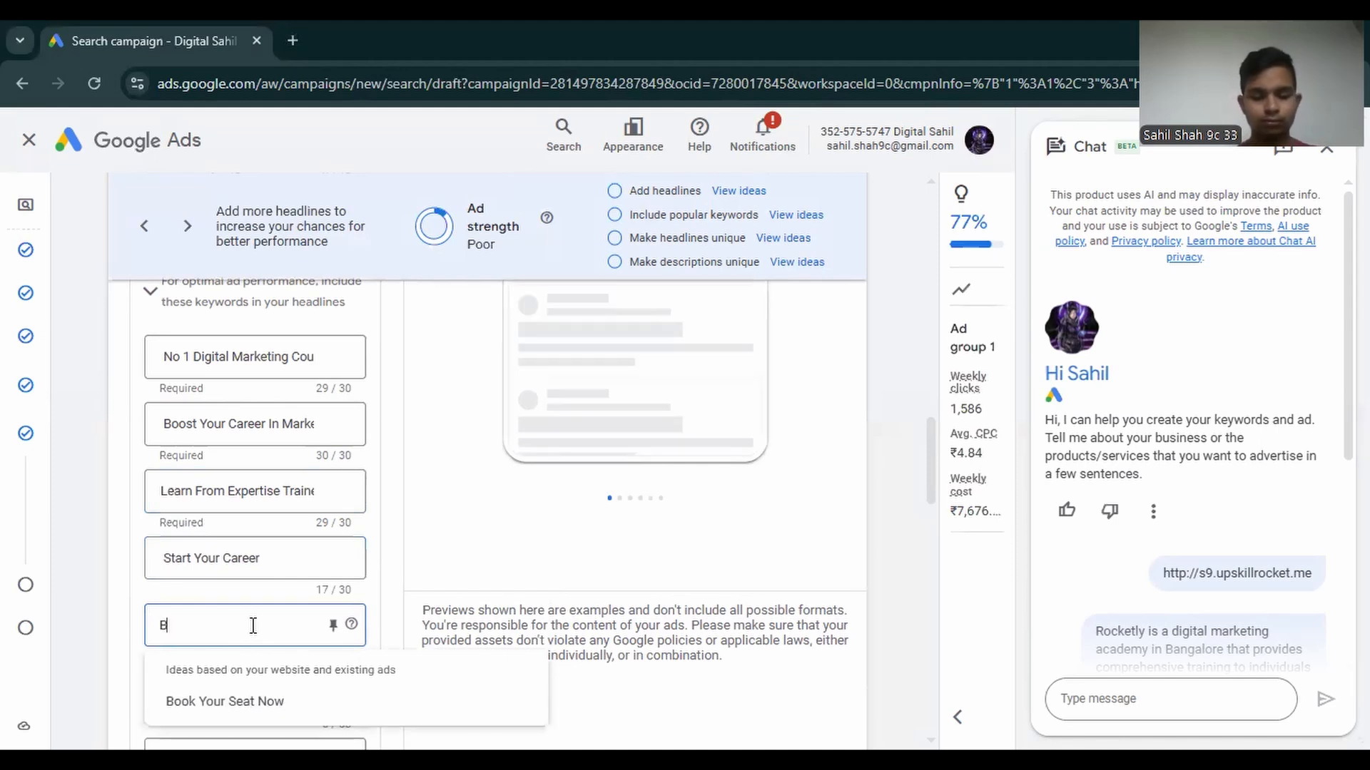
text(ook Your )
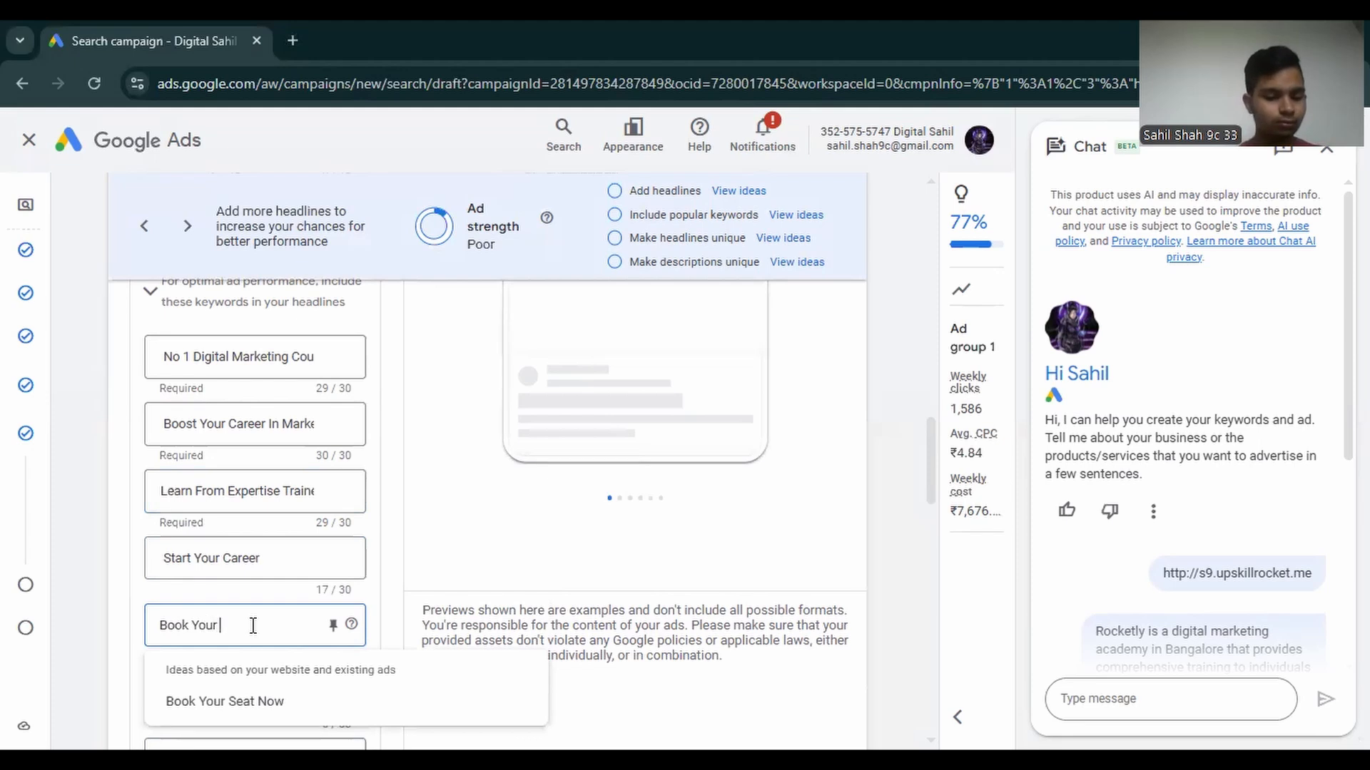
text(Seat )
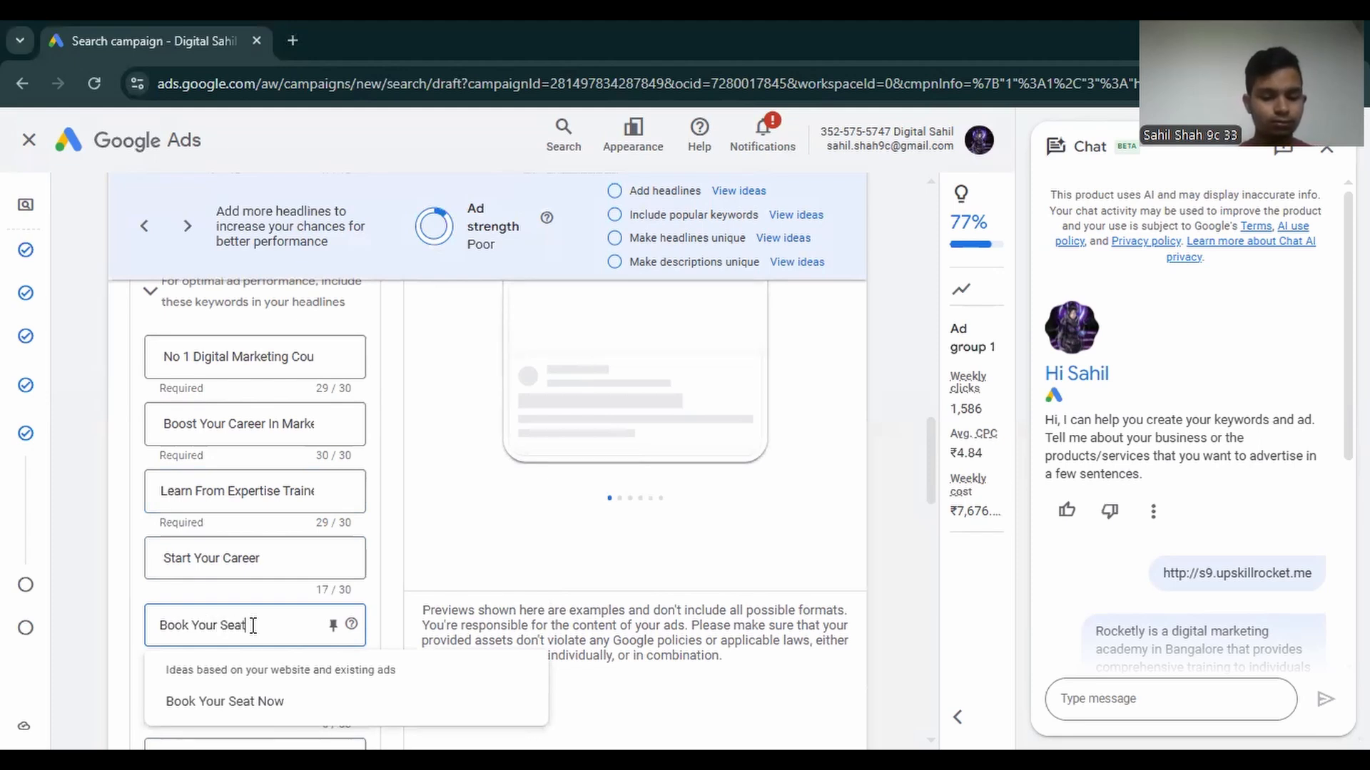
text(Now)
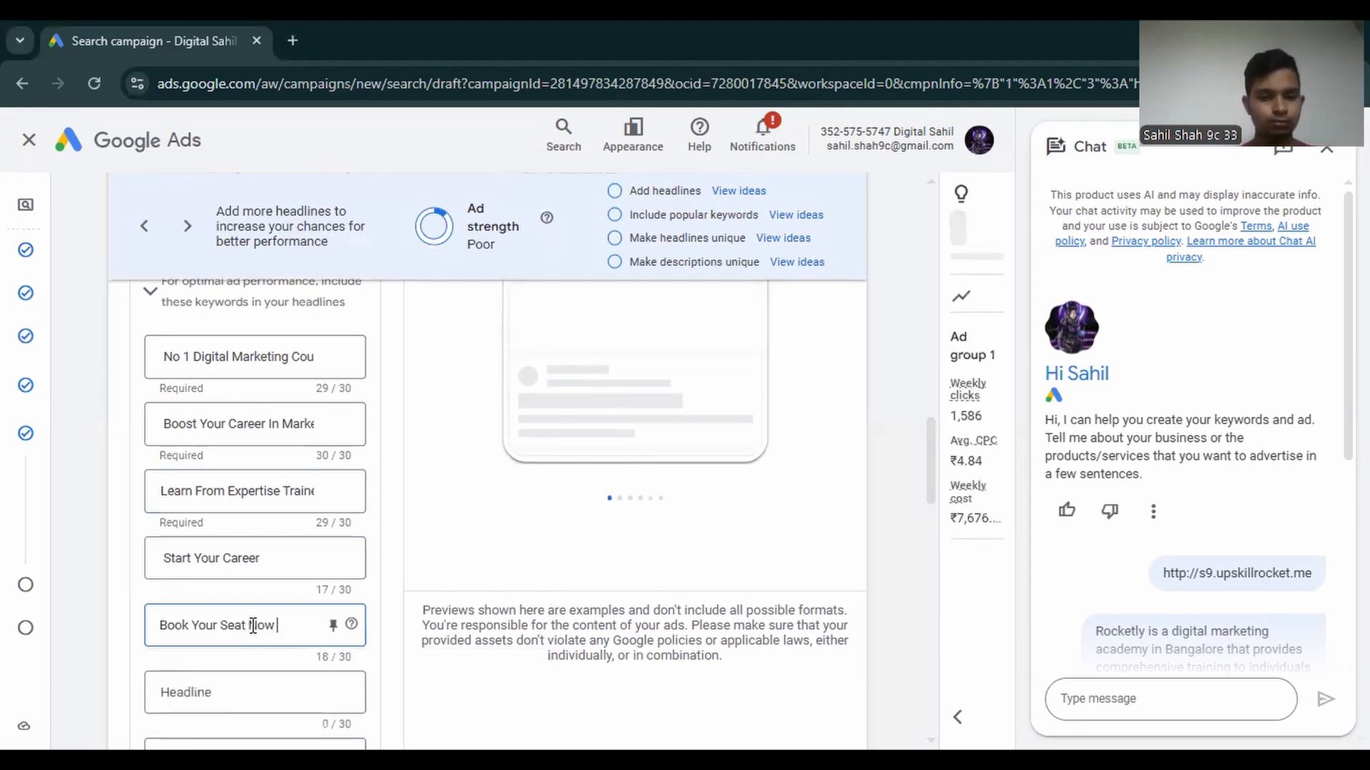
Enter "Master Your Digital Marketing Career - Join NO 1Digital Marketing Course In Bangalore" as the ad's first description.
scroll(330, 637, down, 3)
scroll(329, 637, down, 1)
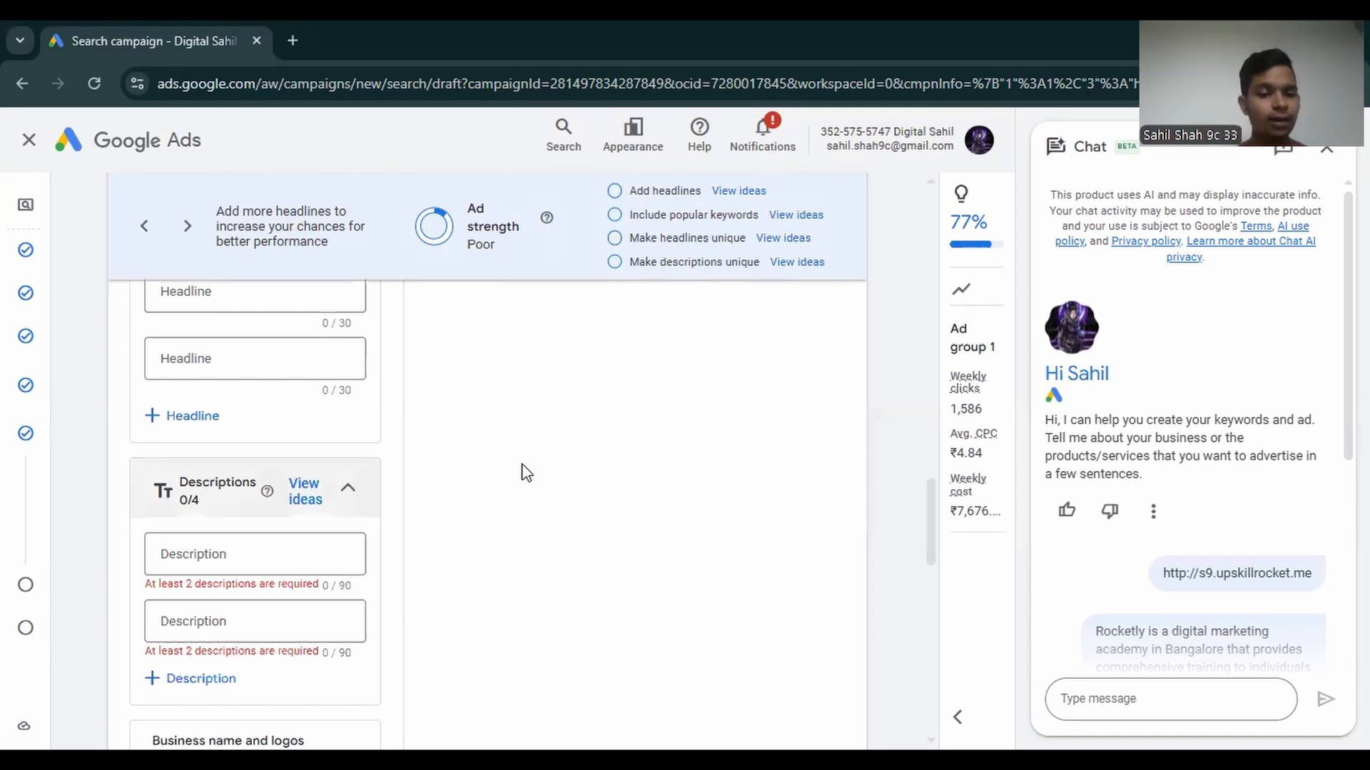
scroll(526, 472, up, 3)
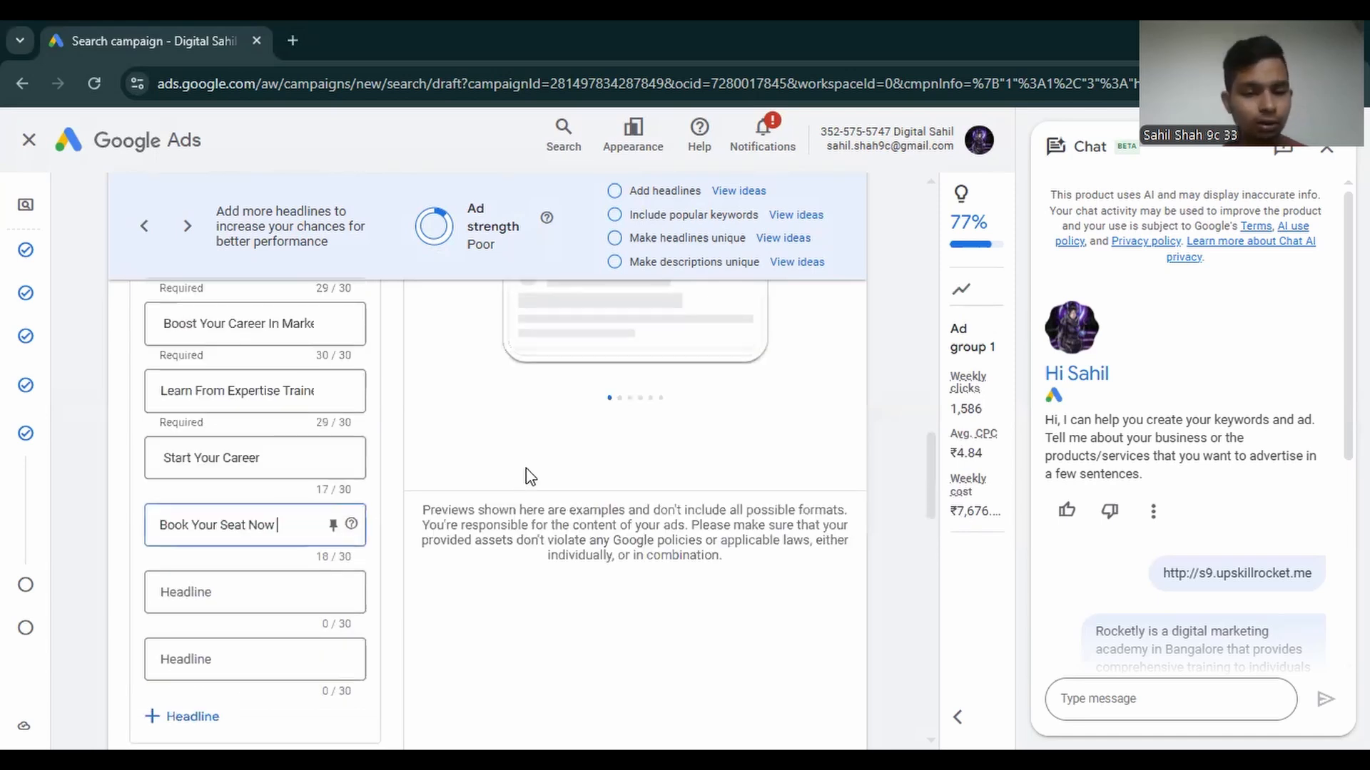
scroll(525, 468, down, 3)
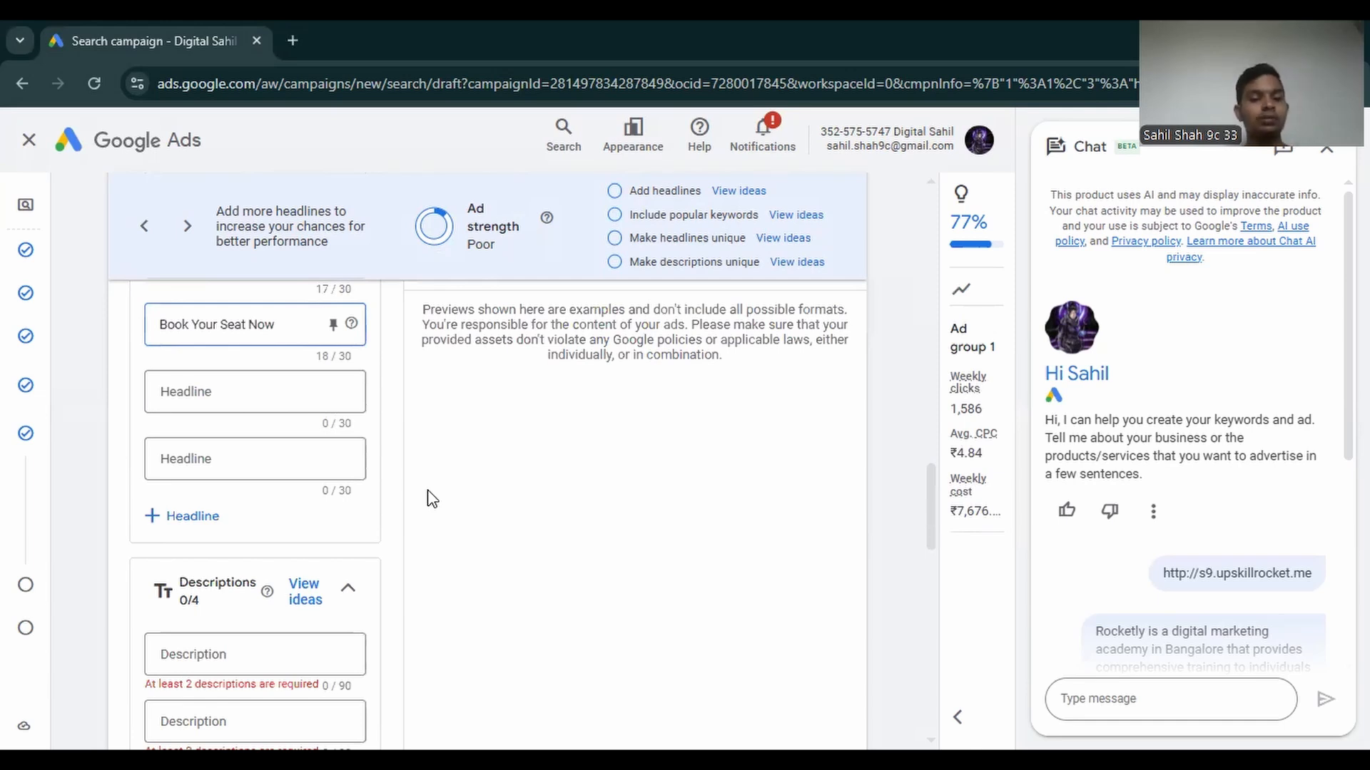
scroll(431, 498, down, 3)
click(236, 452)
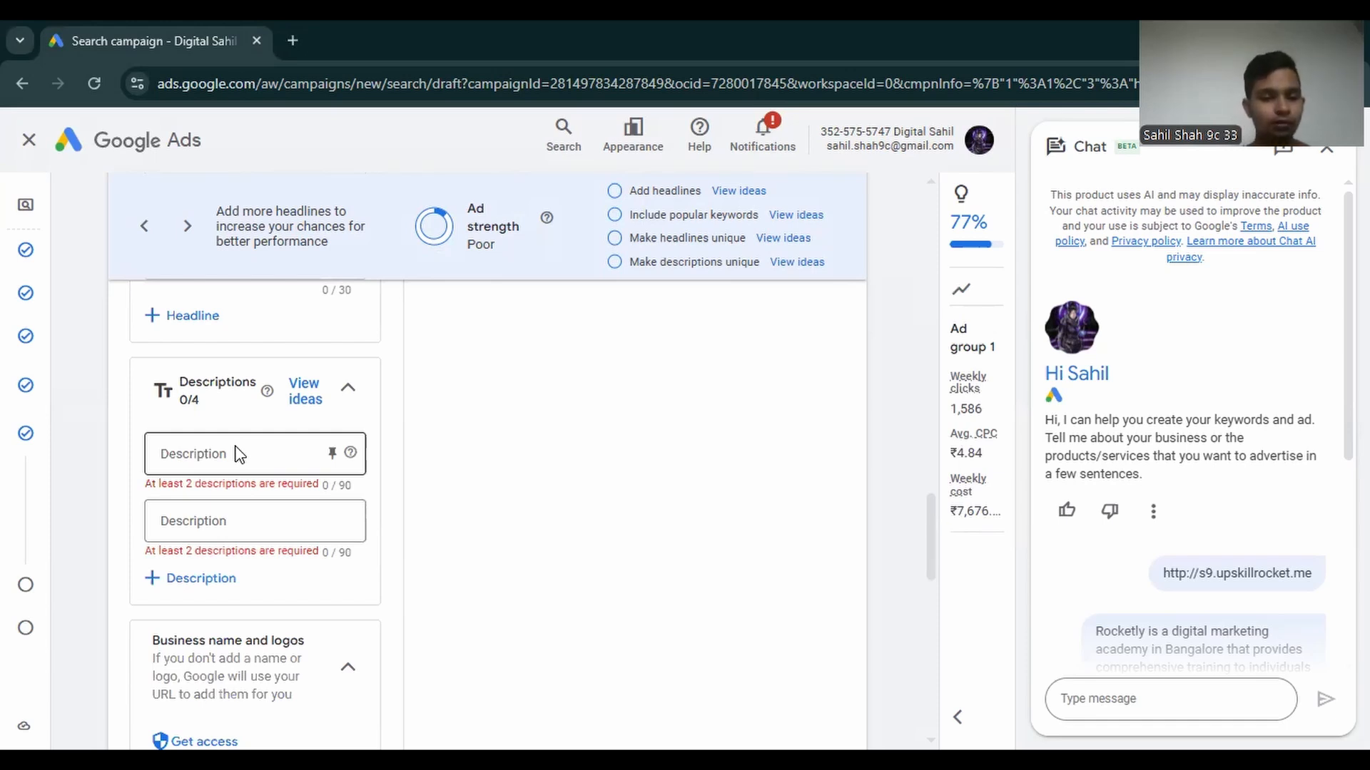
click(238, 455)
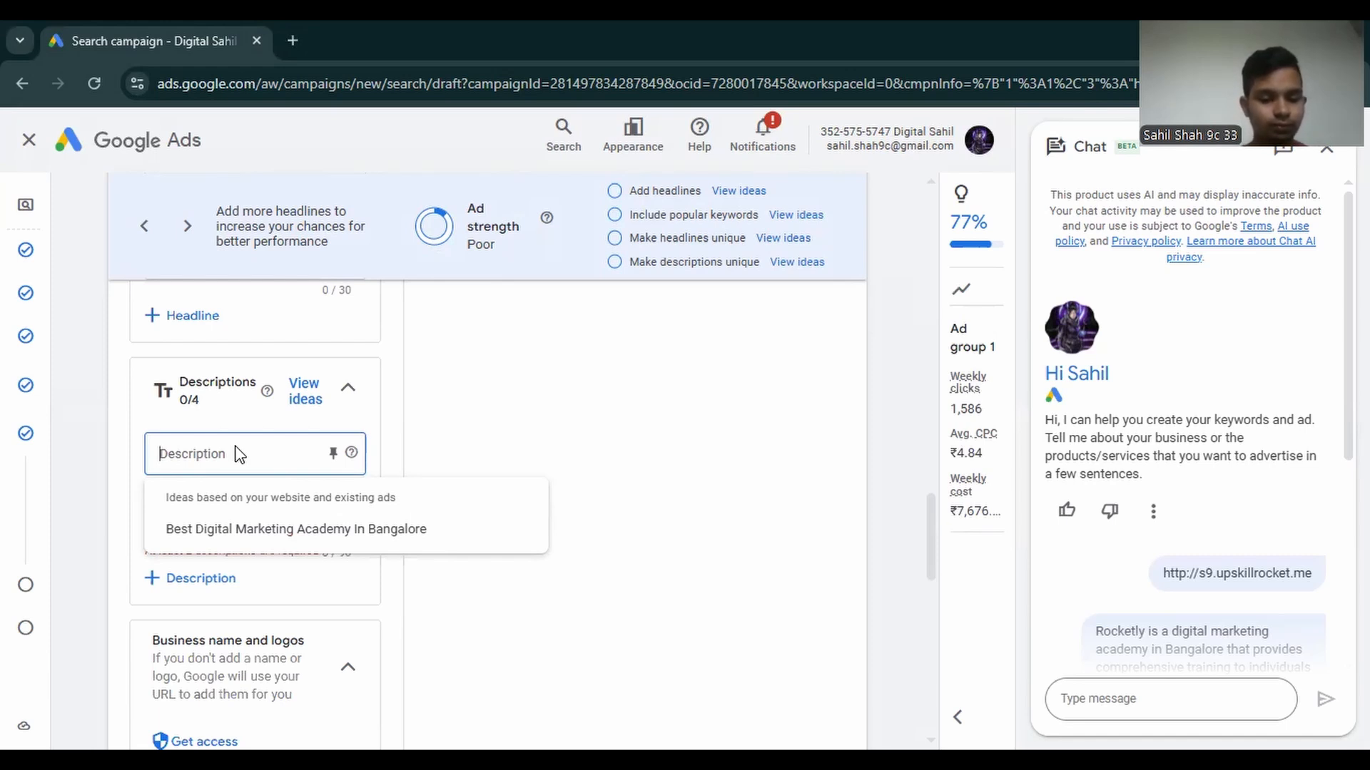
click(236, 454)
text(Master)
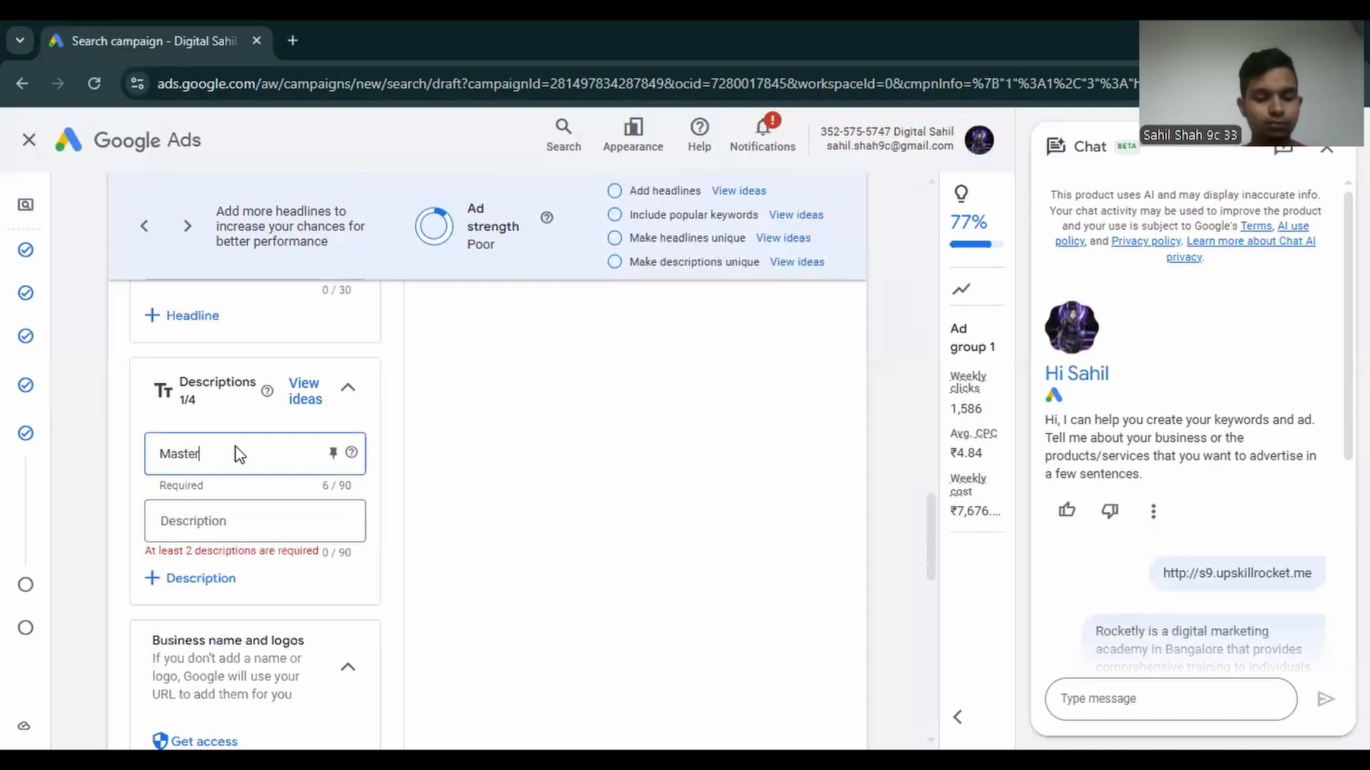
text( Yo)
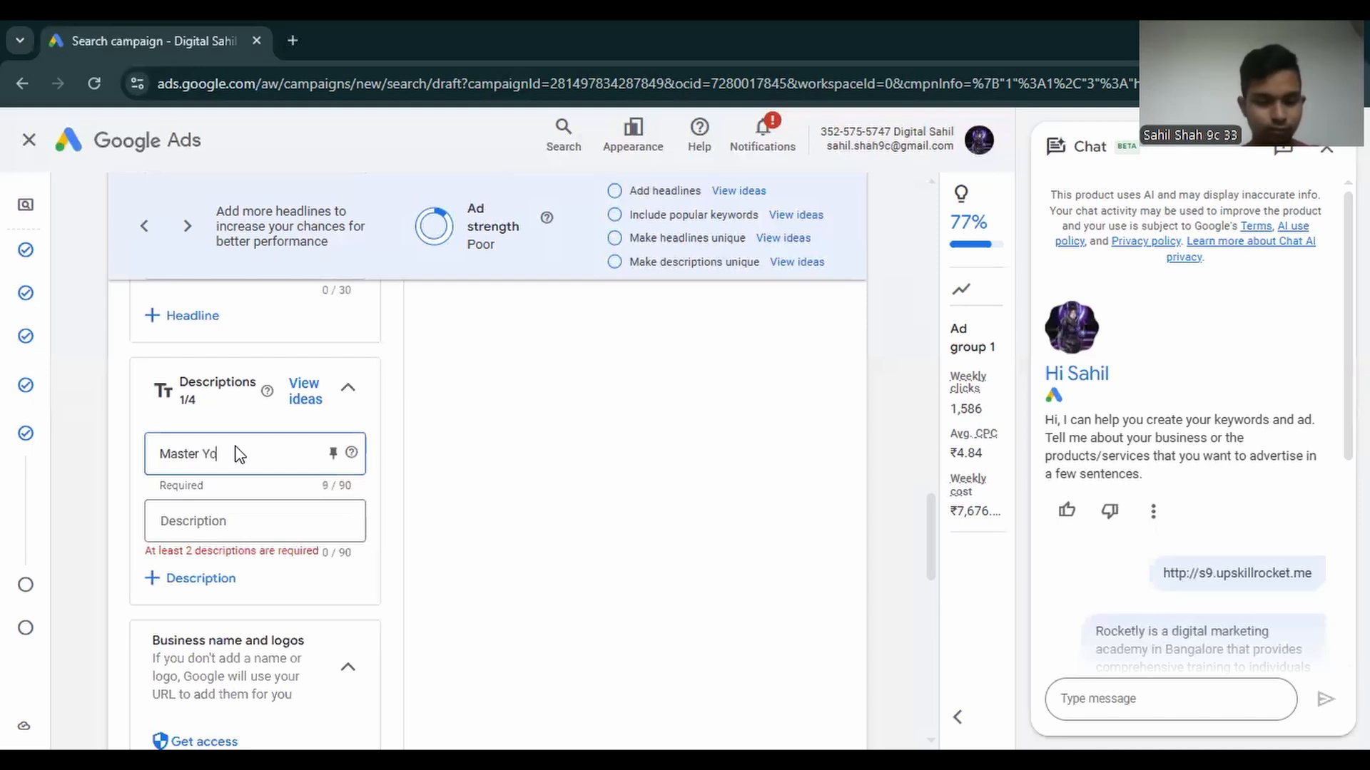
text(ur Iigit)
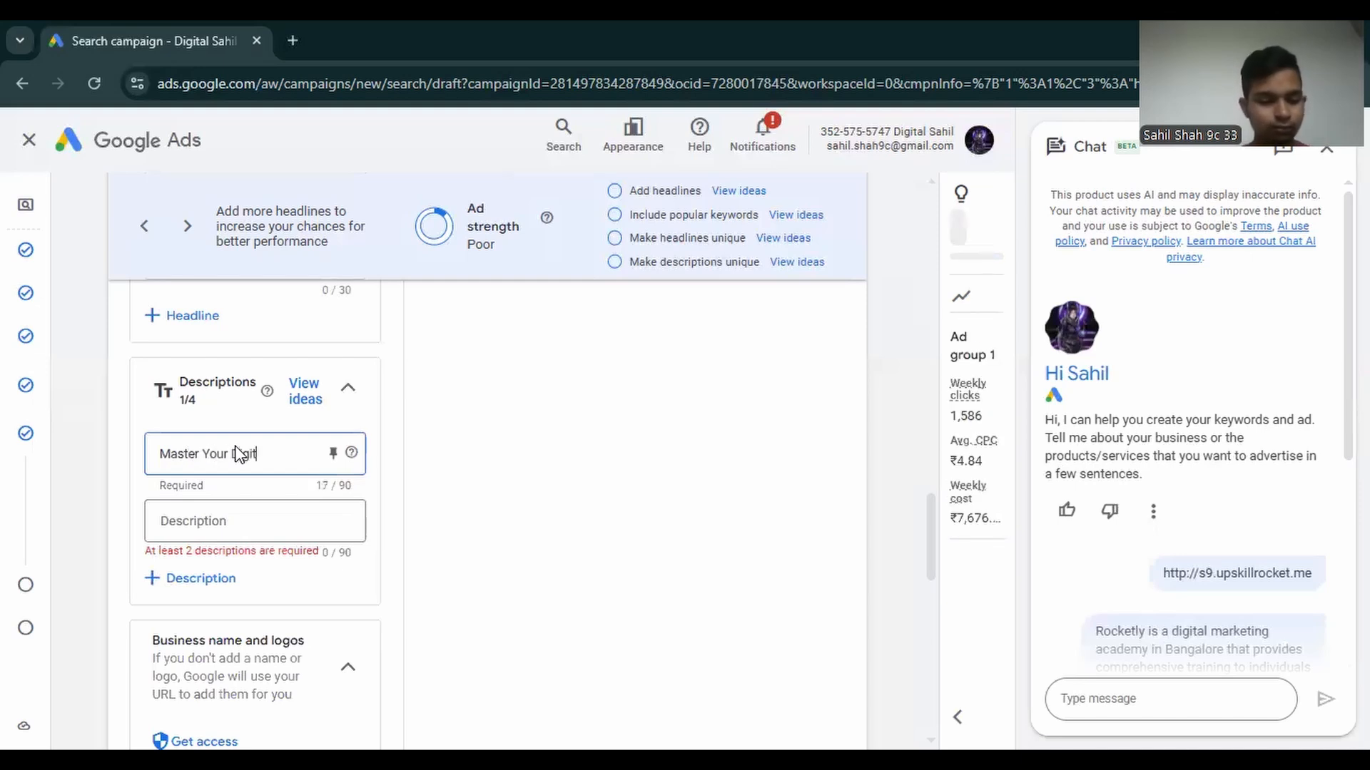
text(al Marke)
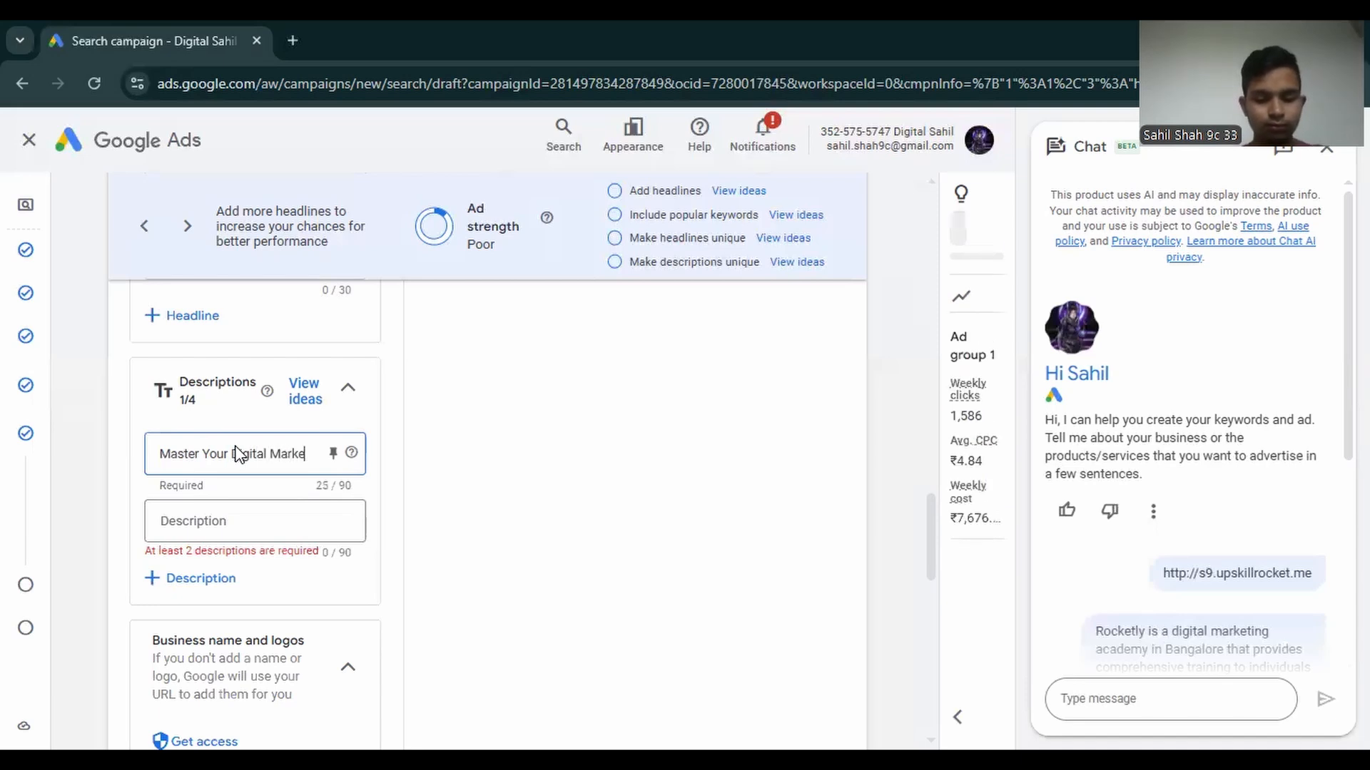
text(ting Career)
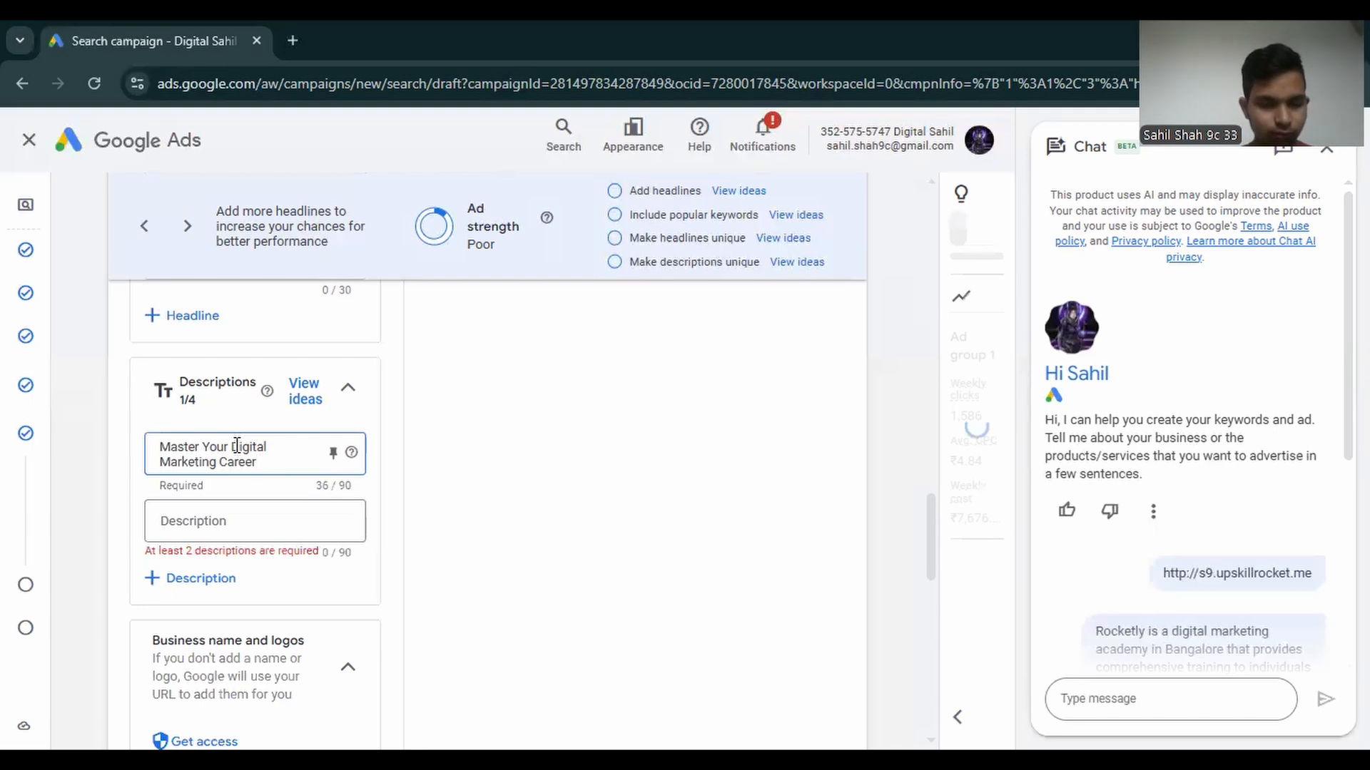
text( - )
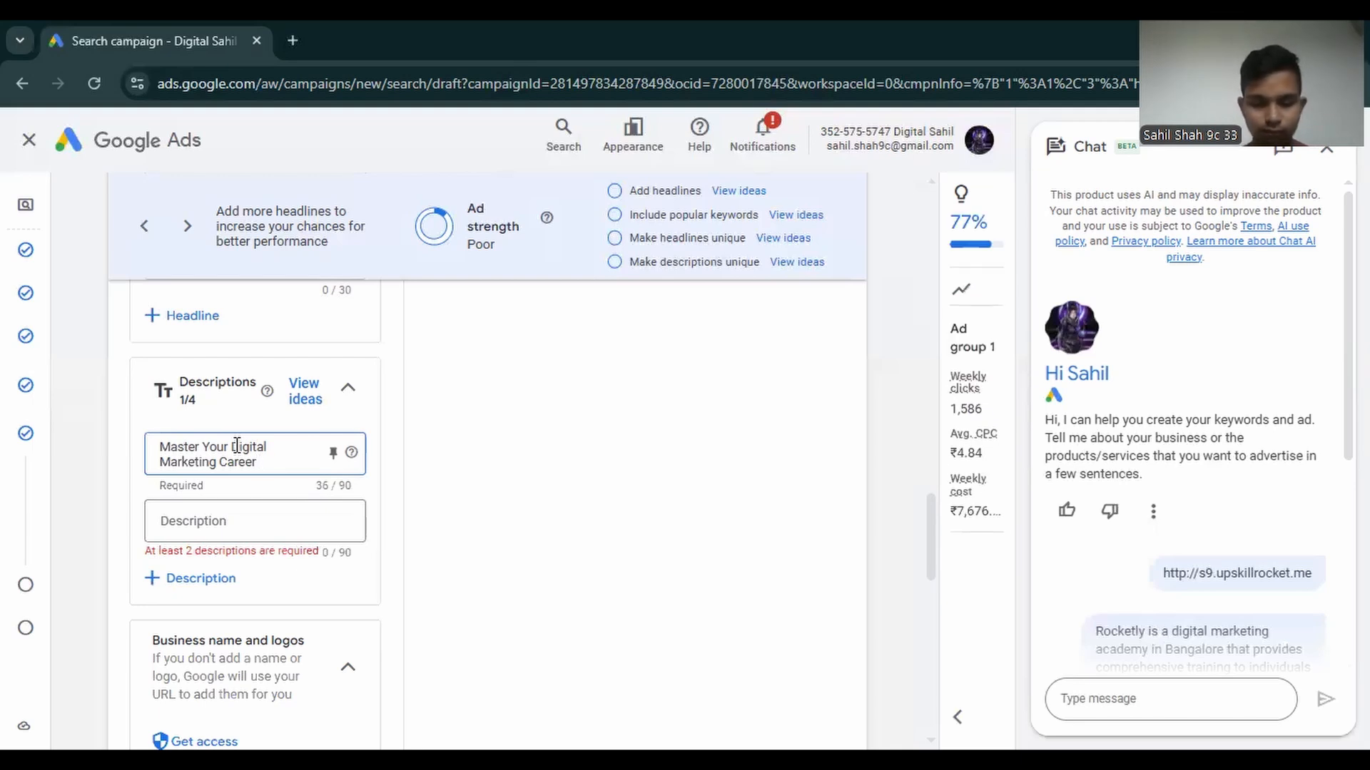
text(Join NO 1 )
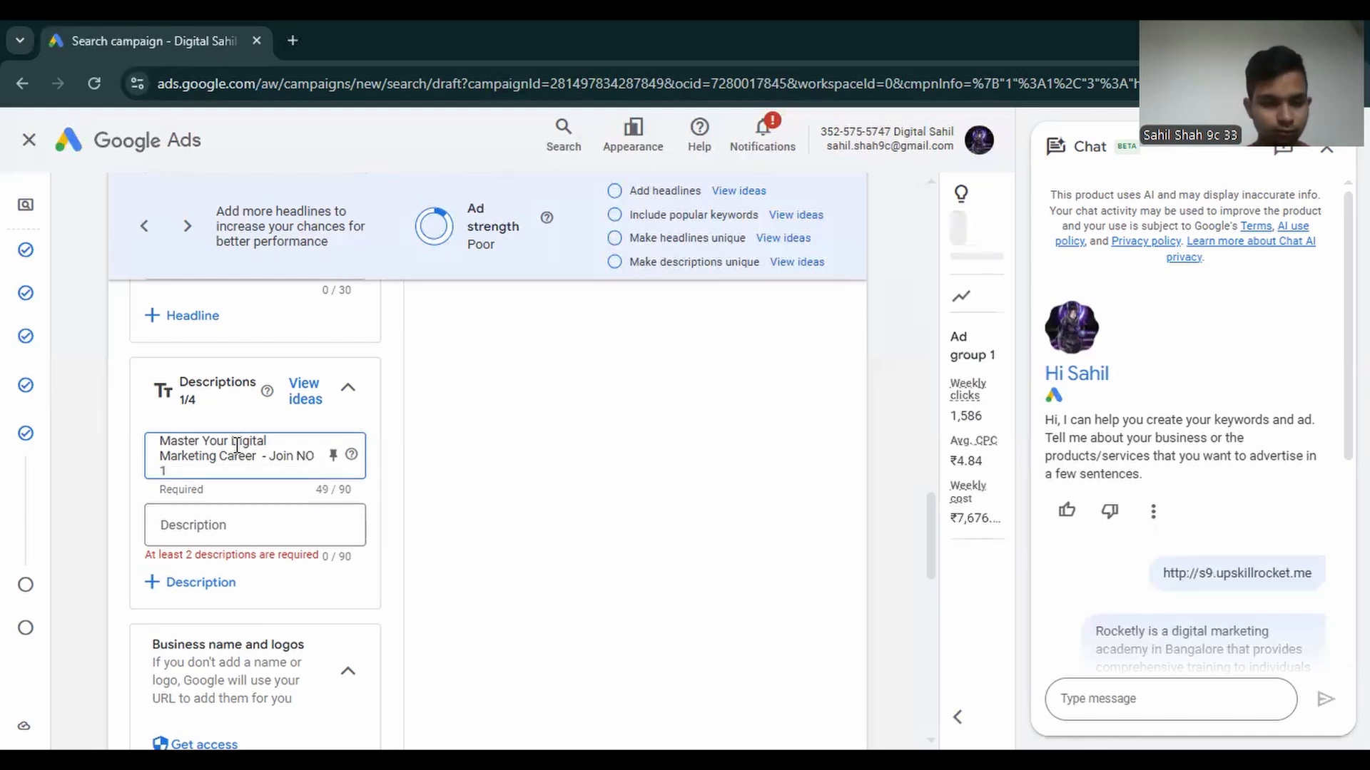
text(Digital Marke)
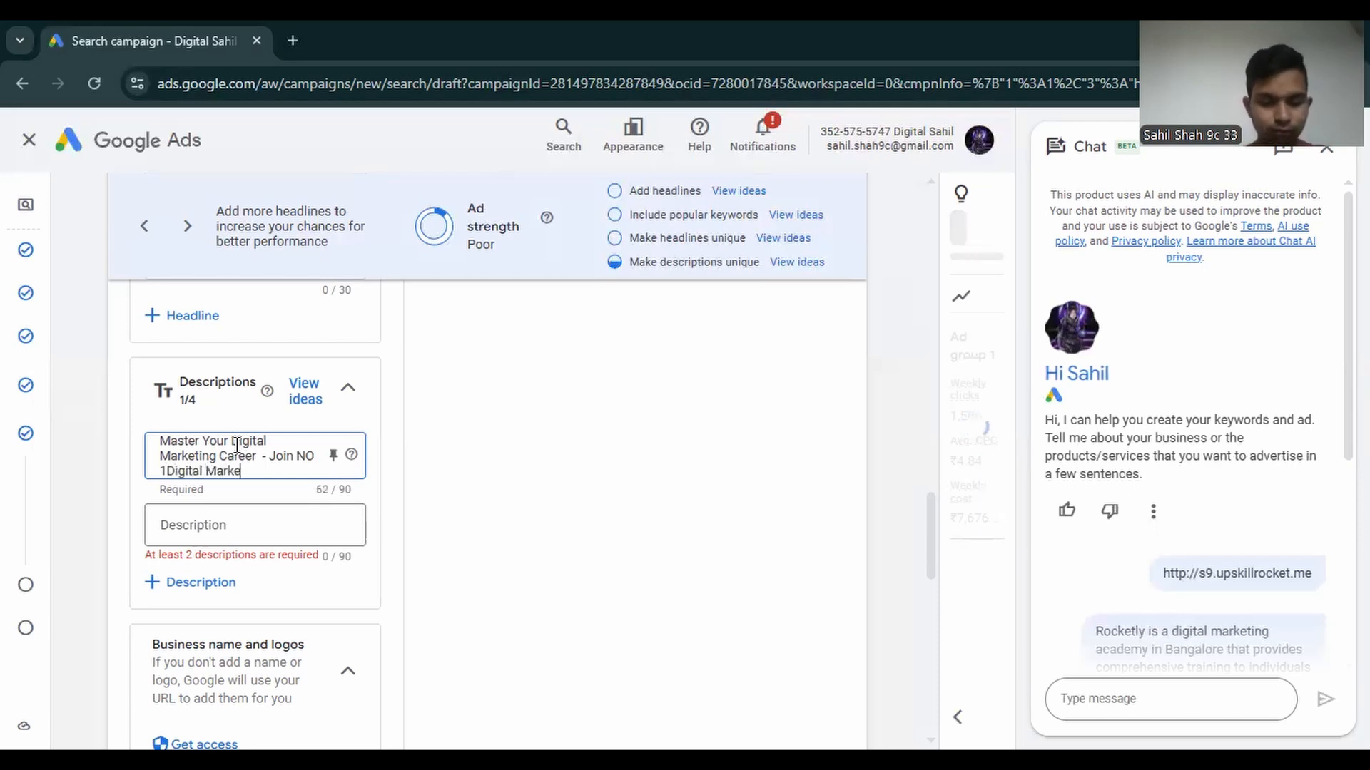
text(i)
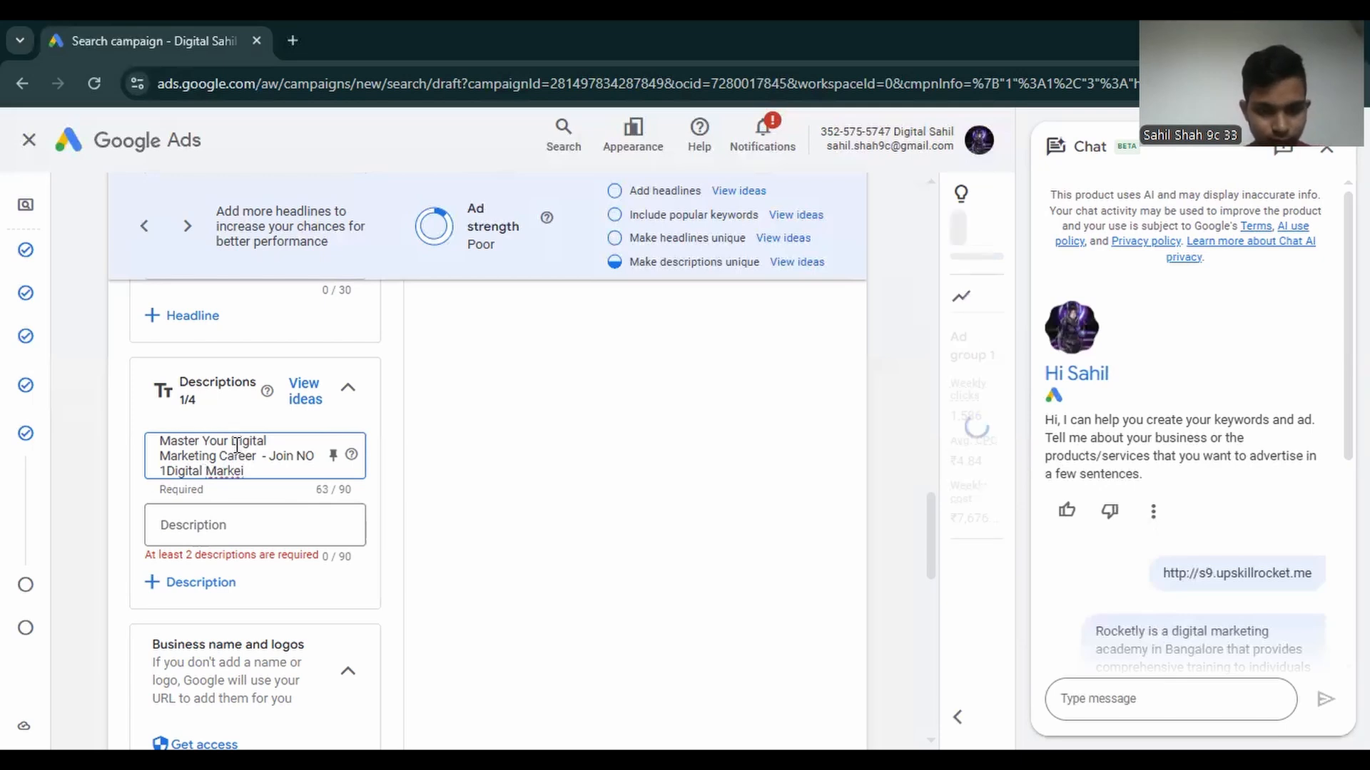
key(BackSpace)
text(ting Course )
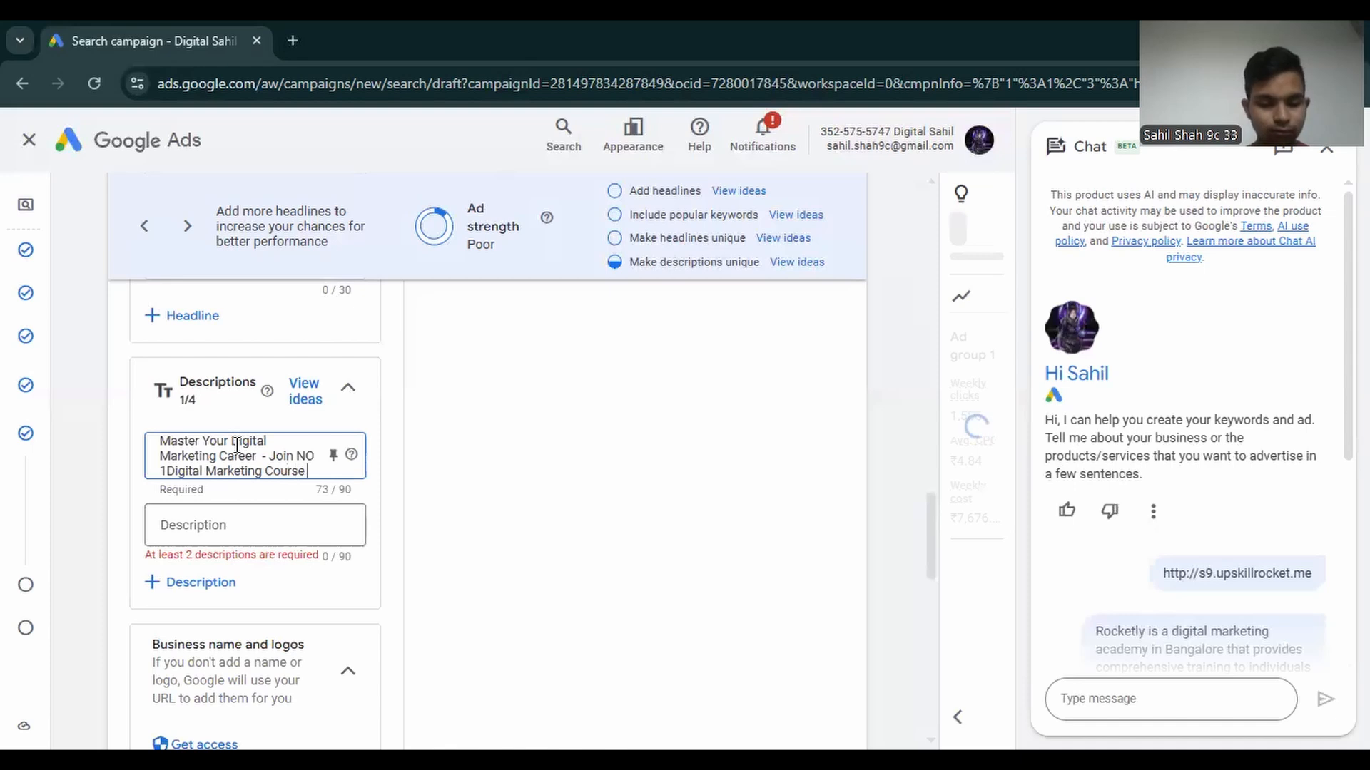
text(In Bangalore)
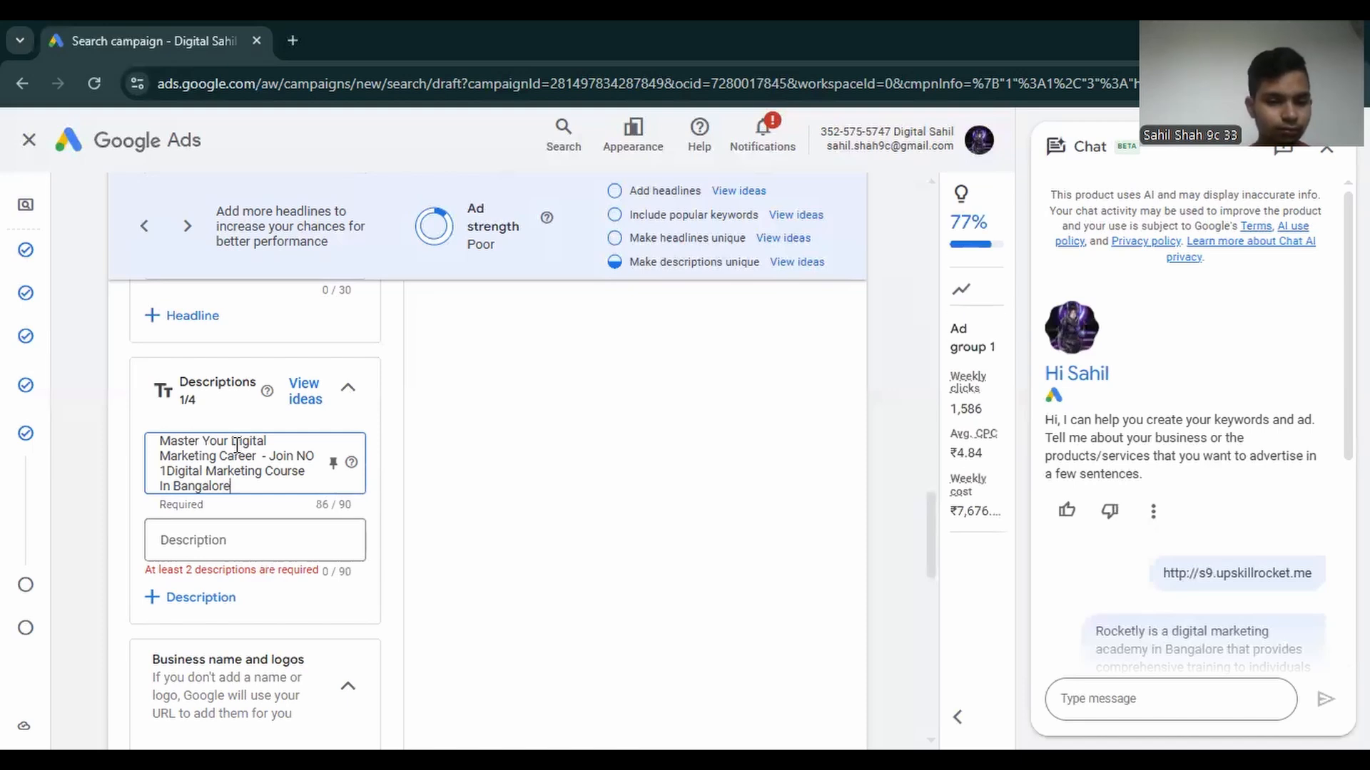
Enter '100% Placement support , Live Projects . Bangalore " Top Digital Marketing Course' as the ad's second description.
click(247, 544)
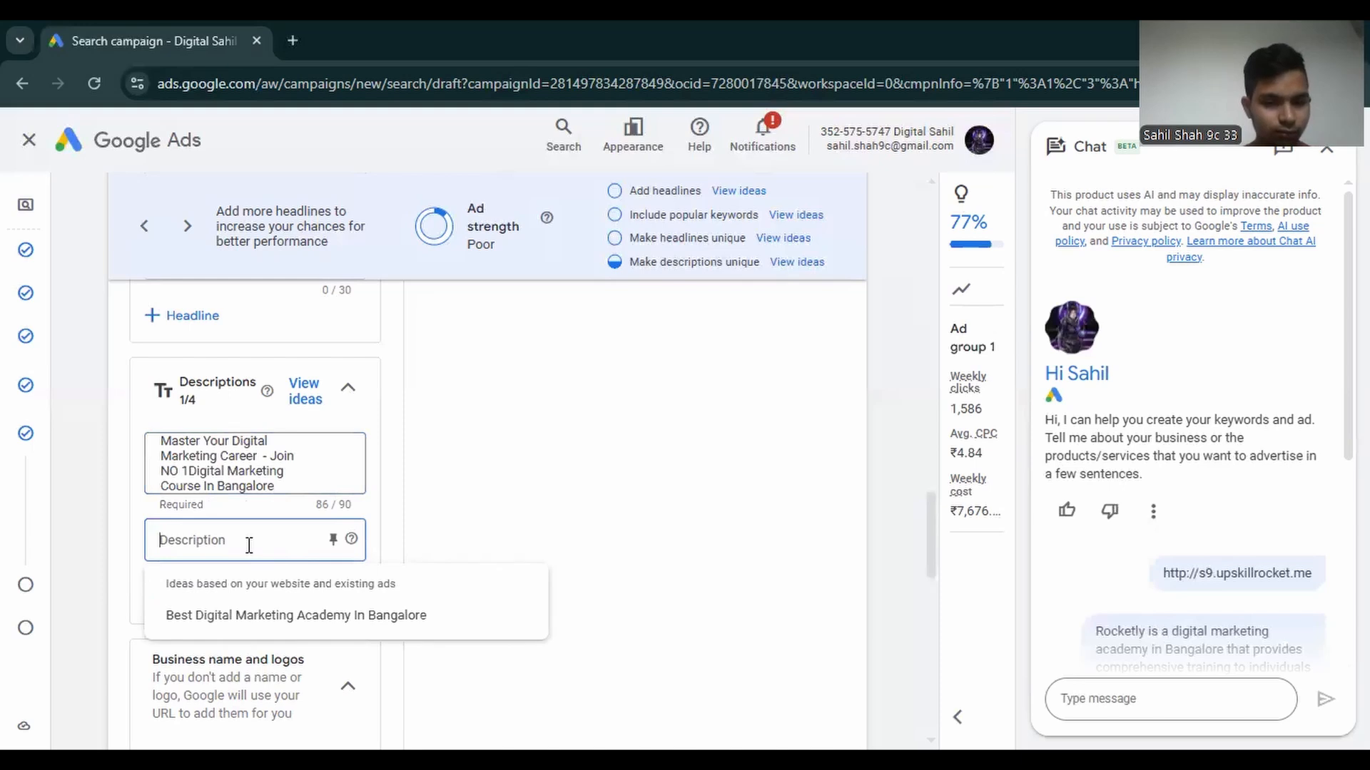
text(1)
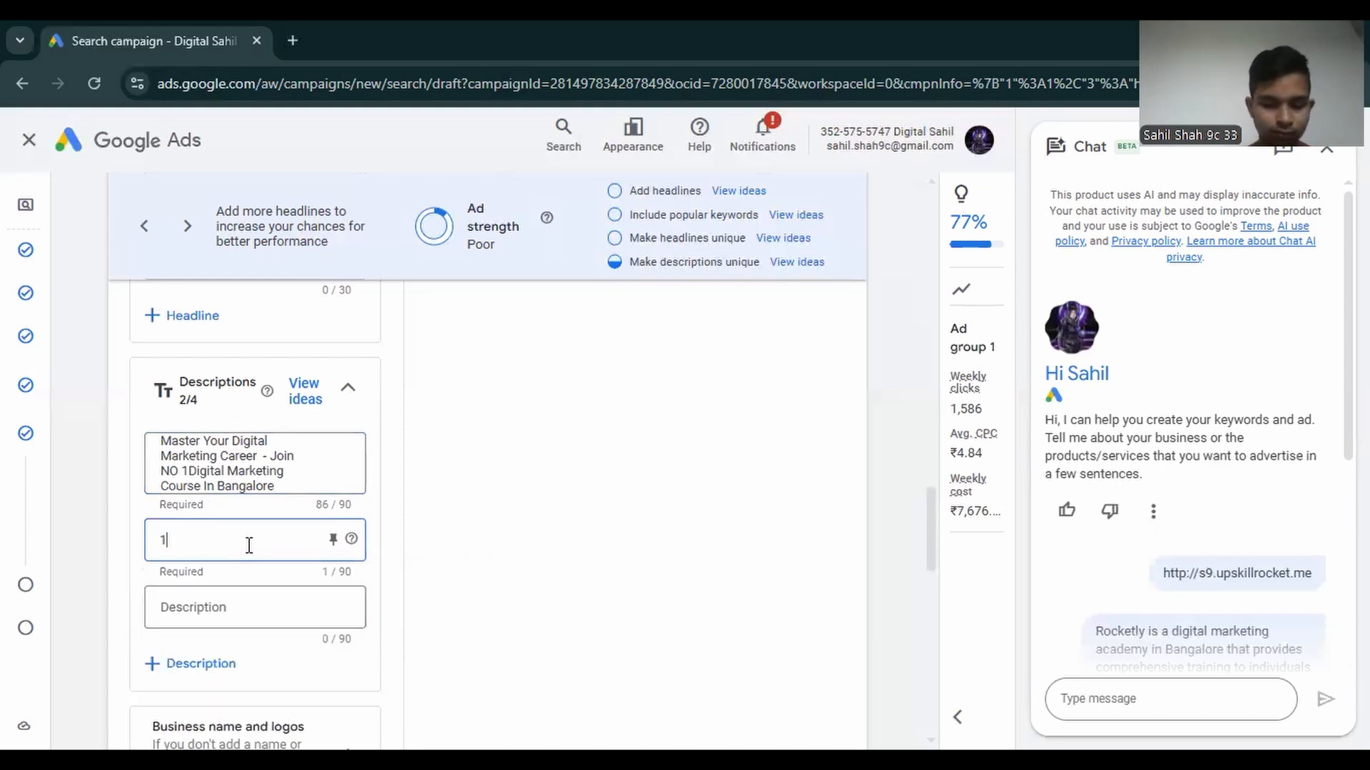
text(00%)
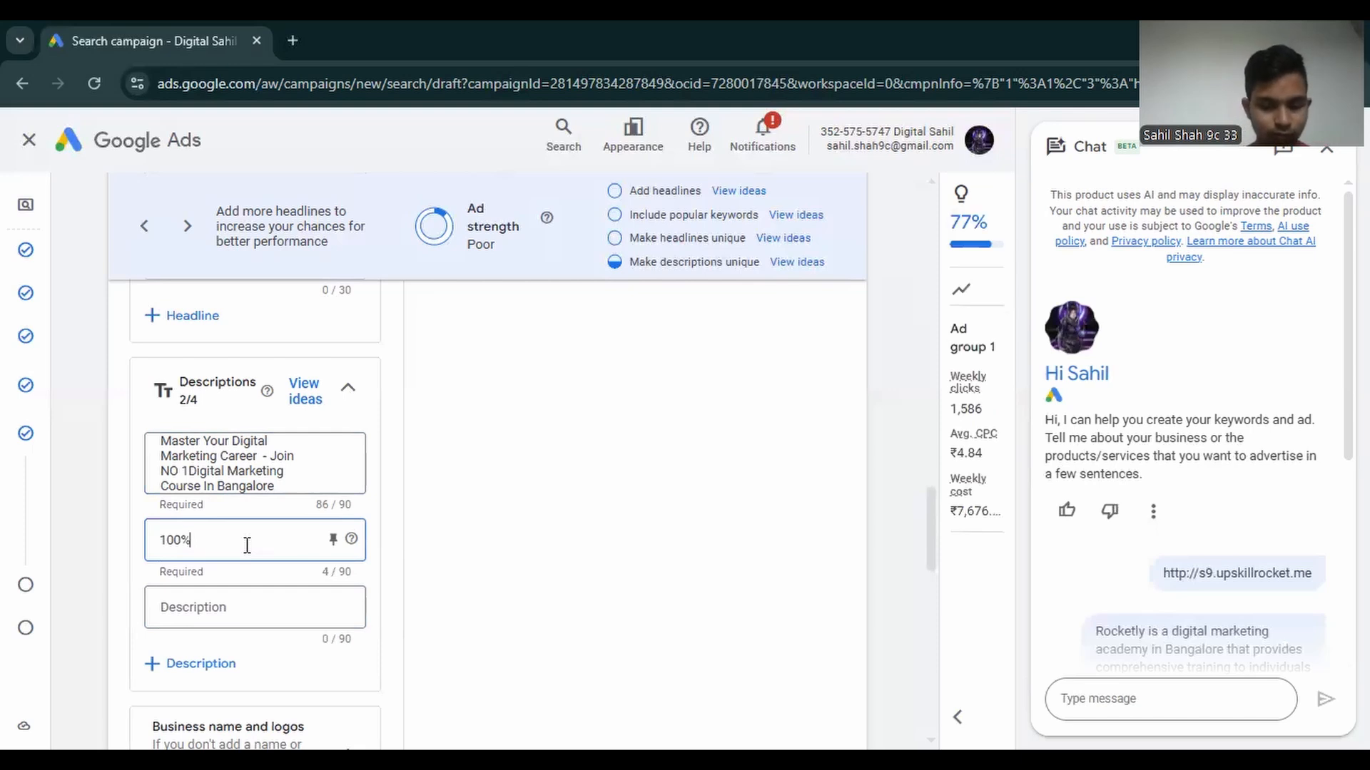
text( Pla)
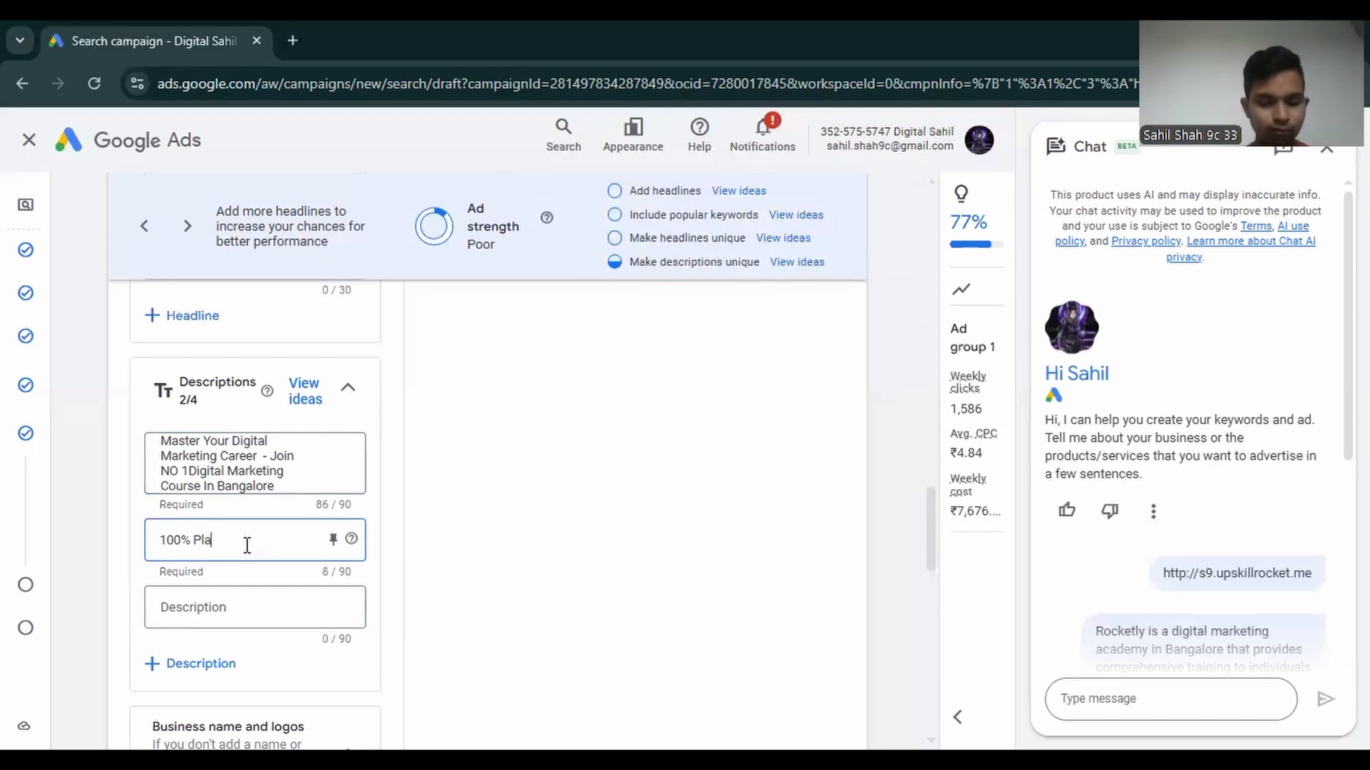
text(cement)
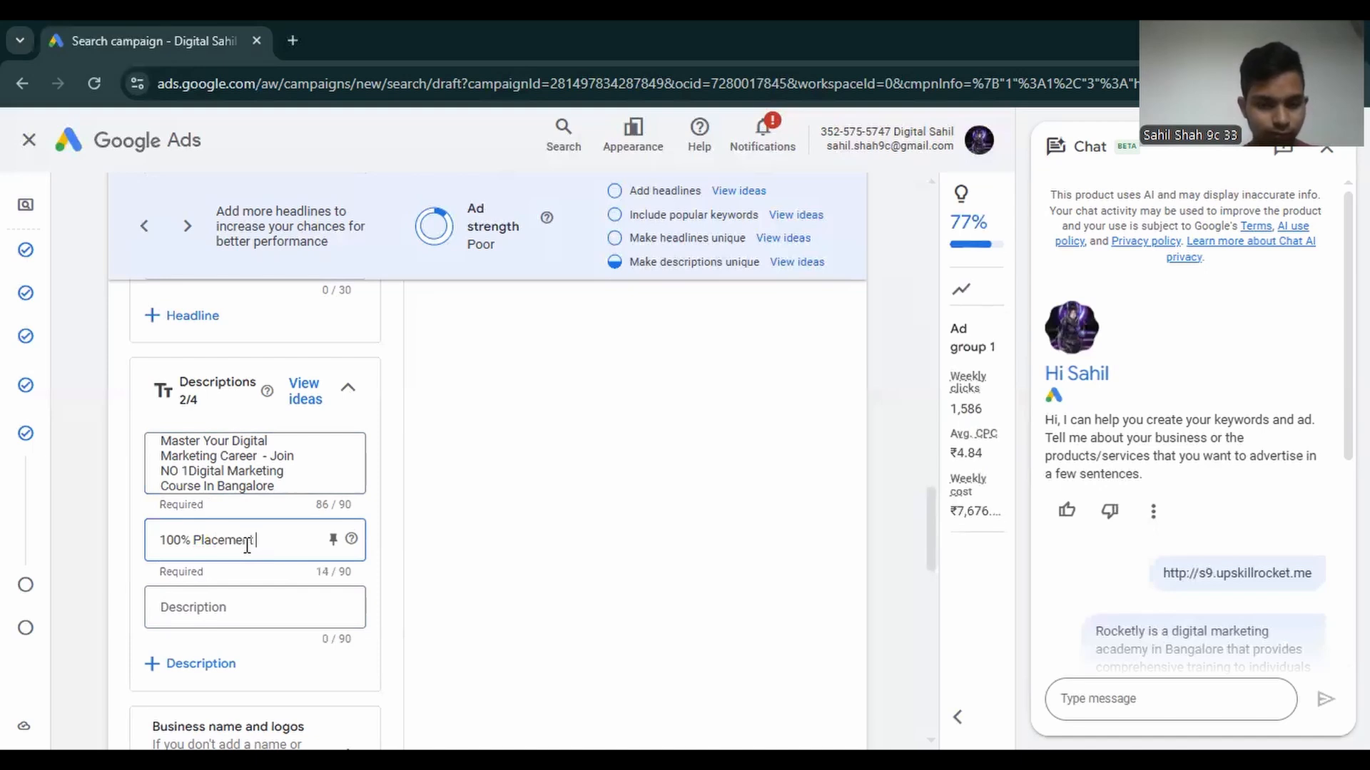
text( support)
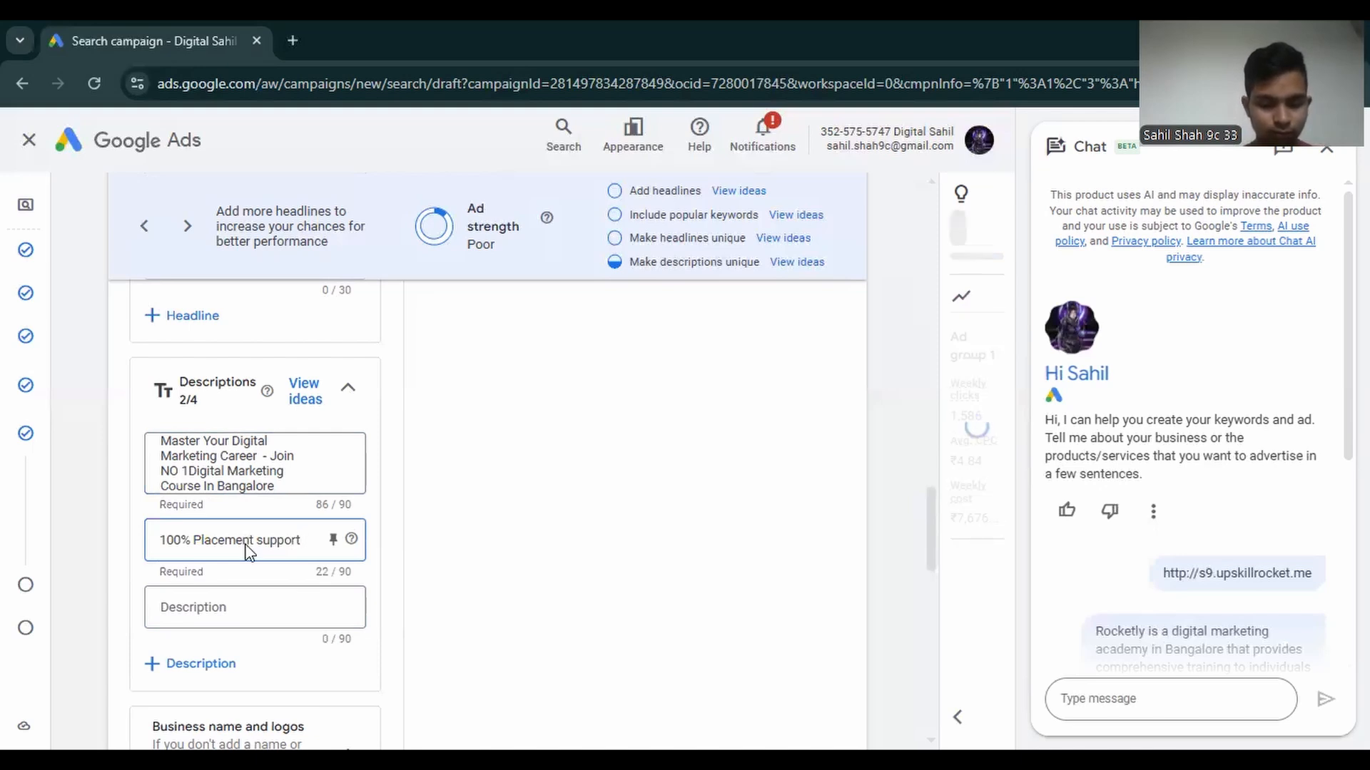
text( ,  live)
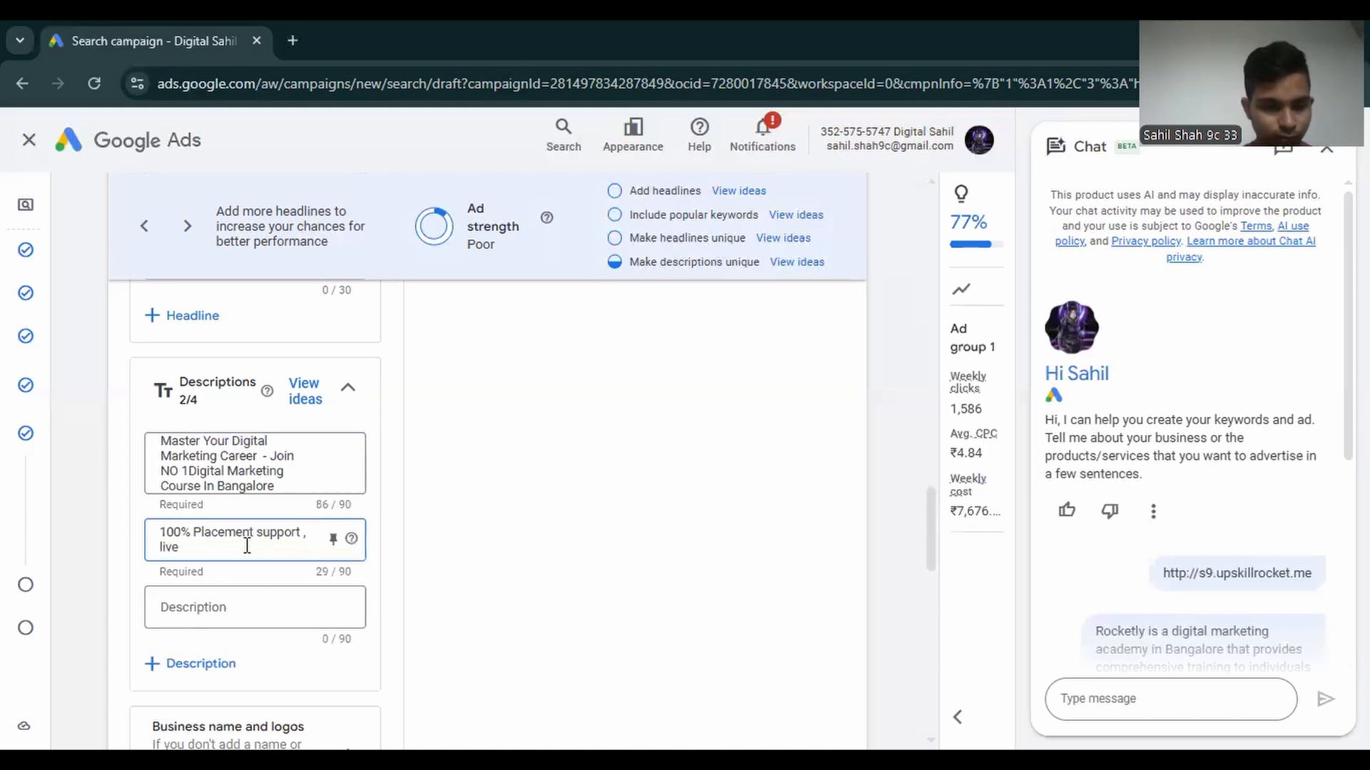
key(BackSpace)
key(BackSpace)
key(BackSpace)
key(BackSpace)
key(BackSpace)
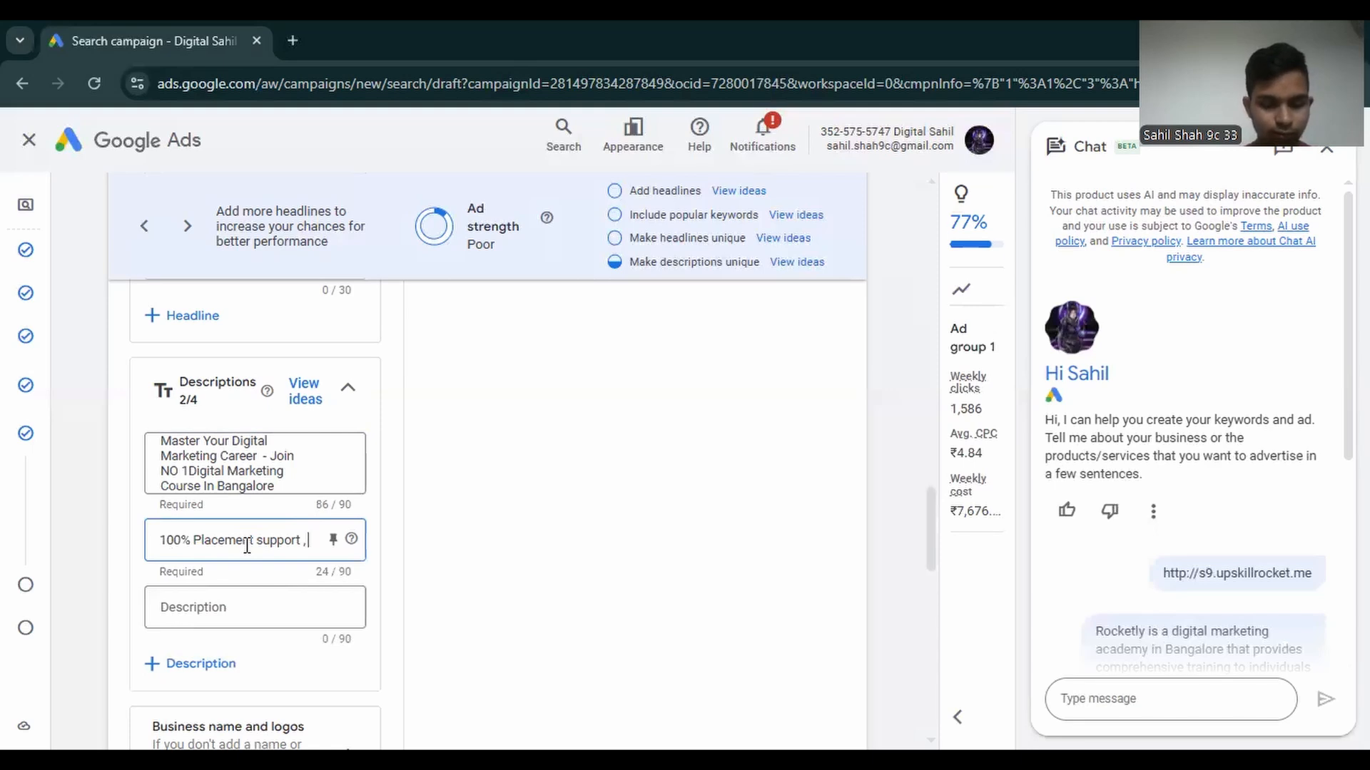
text(Live)
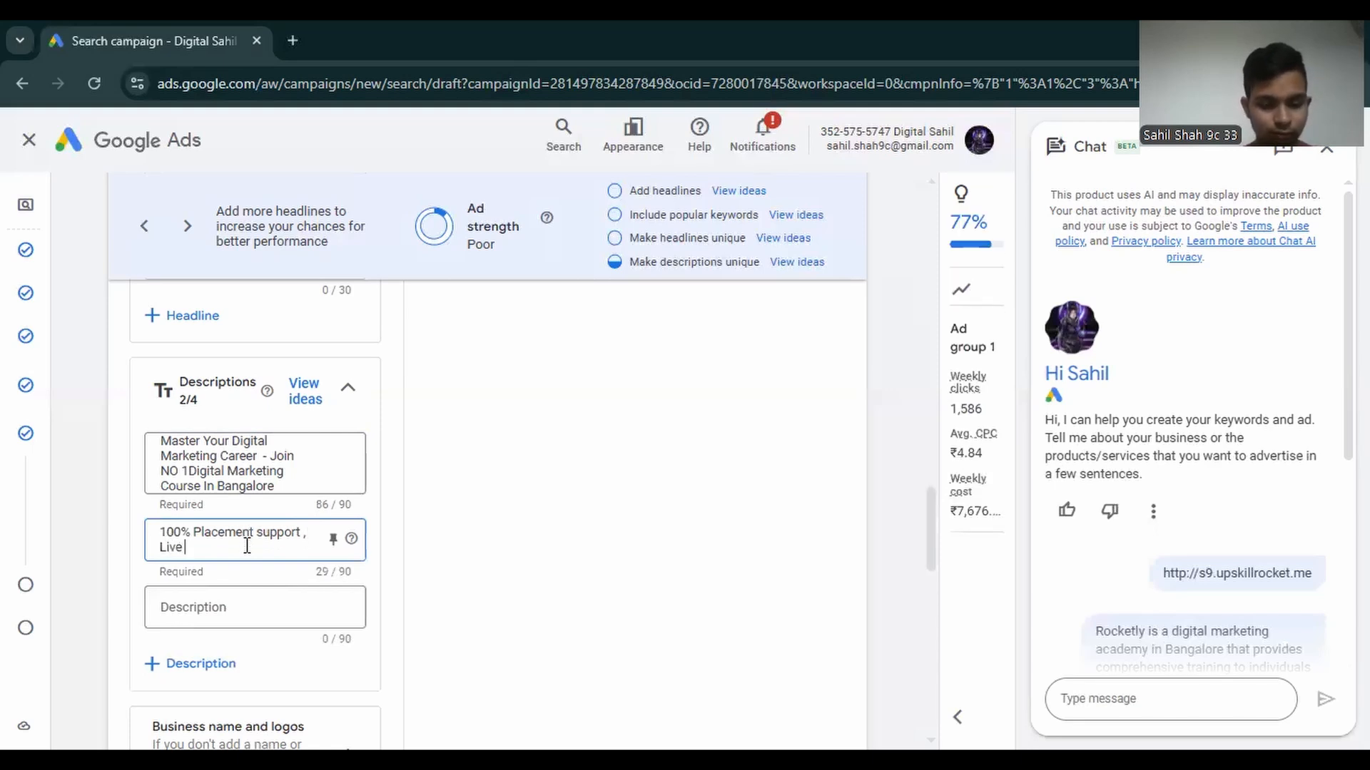
text( Proj)
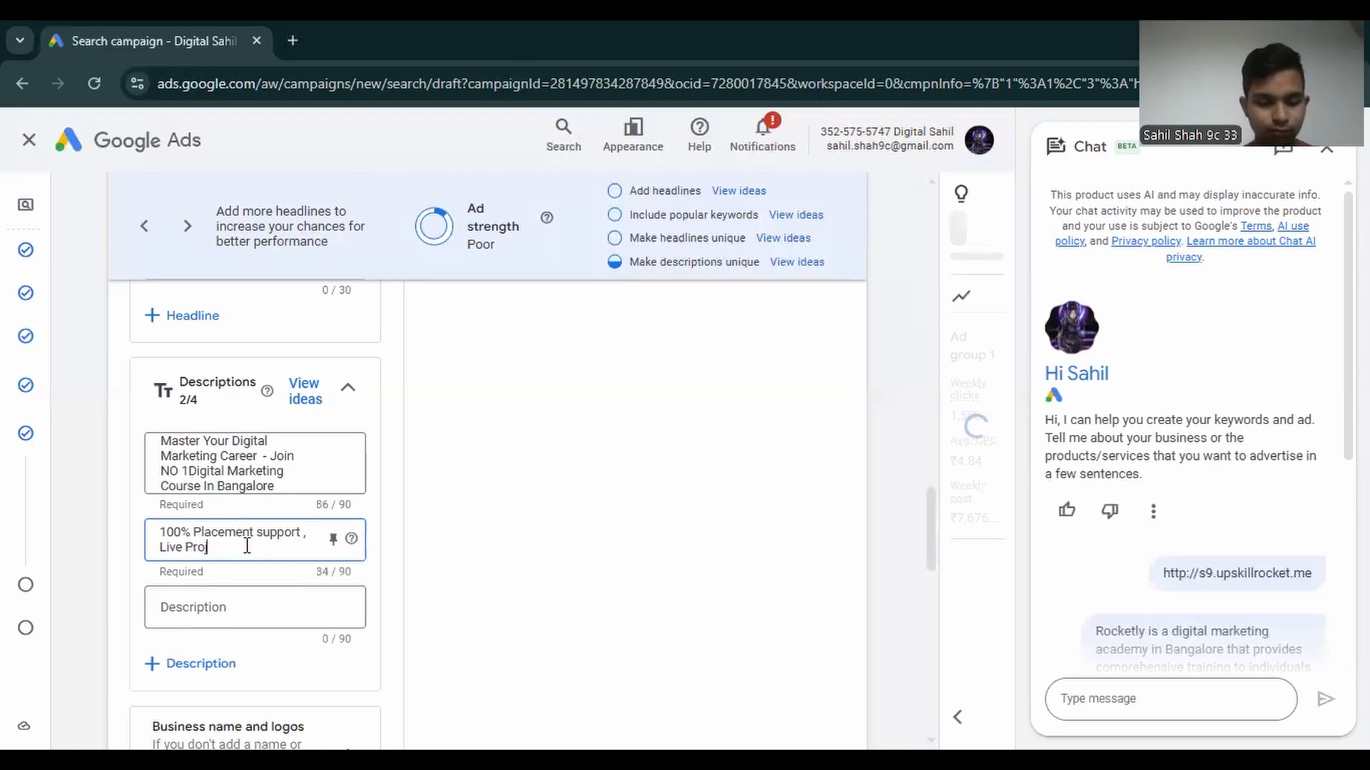
text(ects)
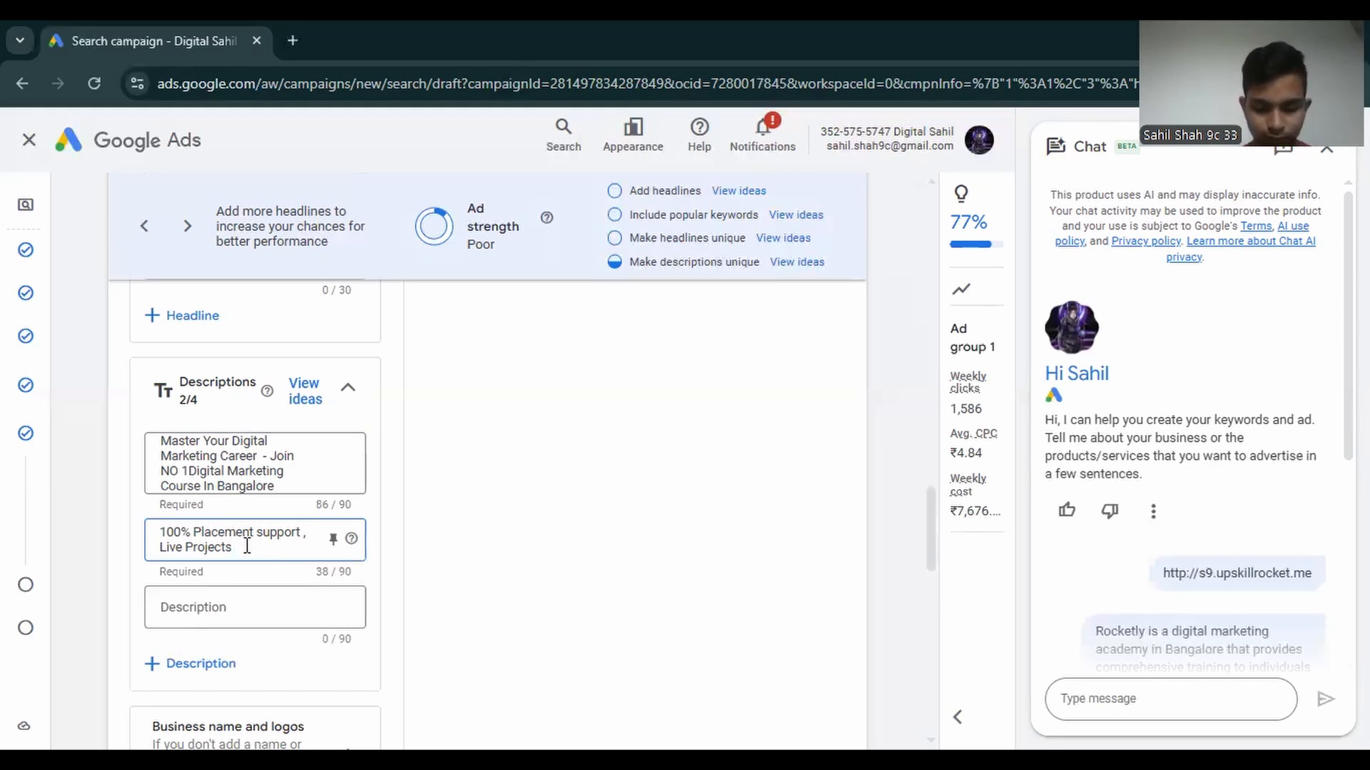
text(. Ban)
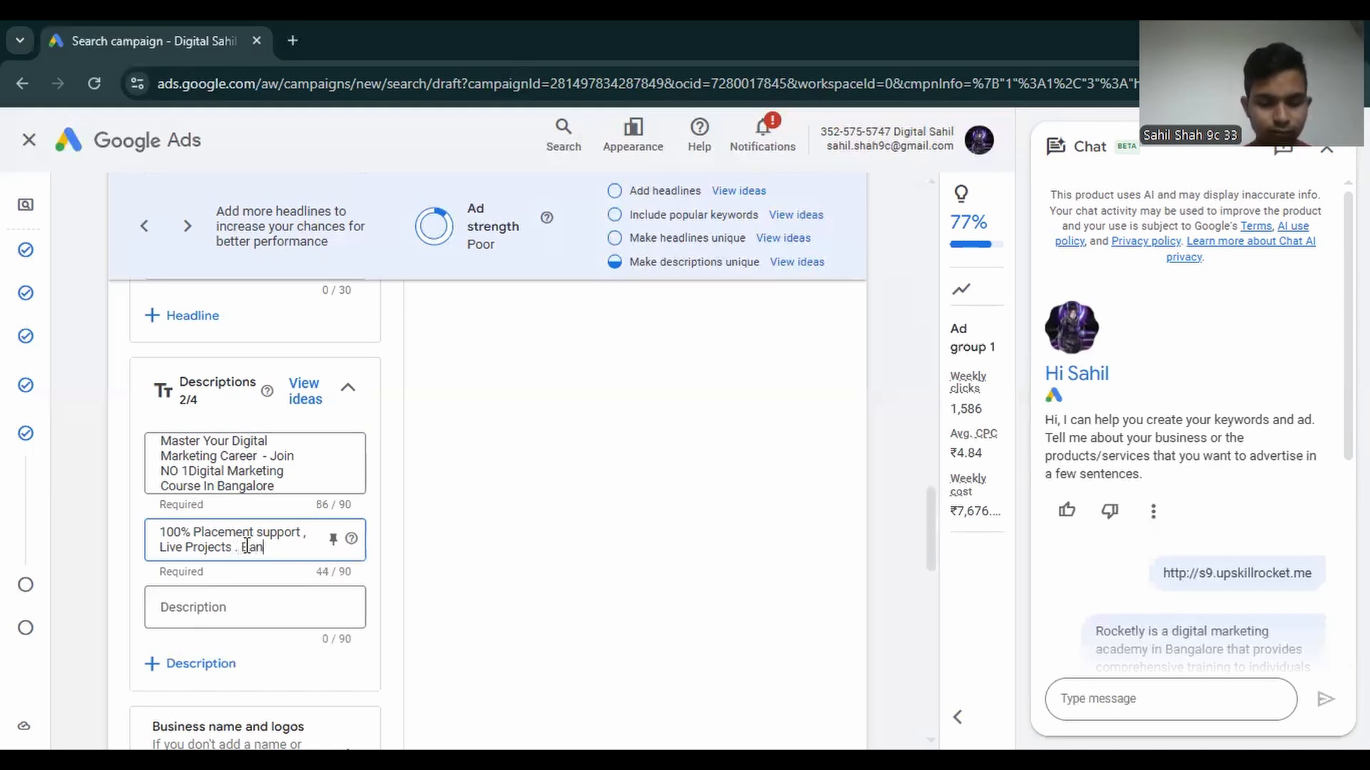
text(galore)
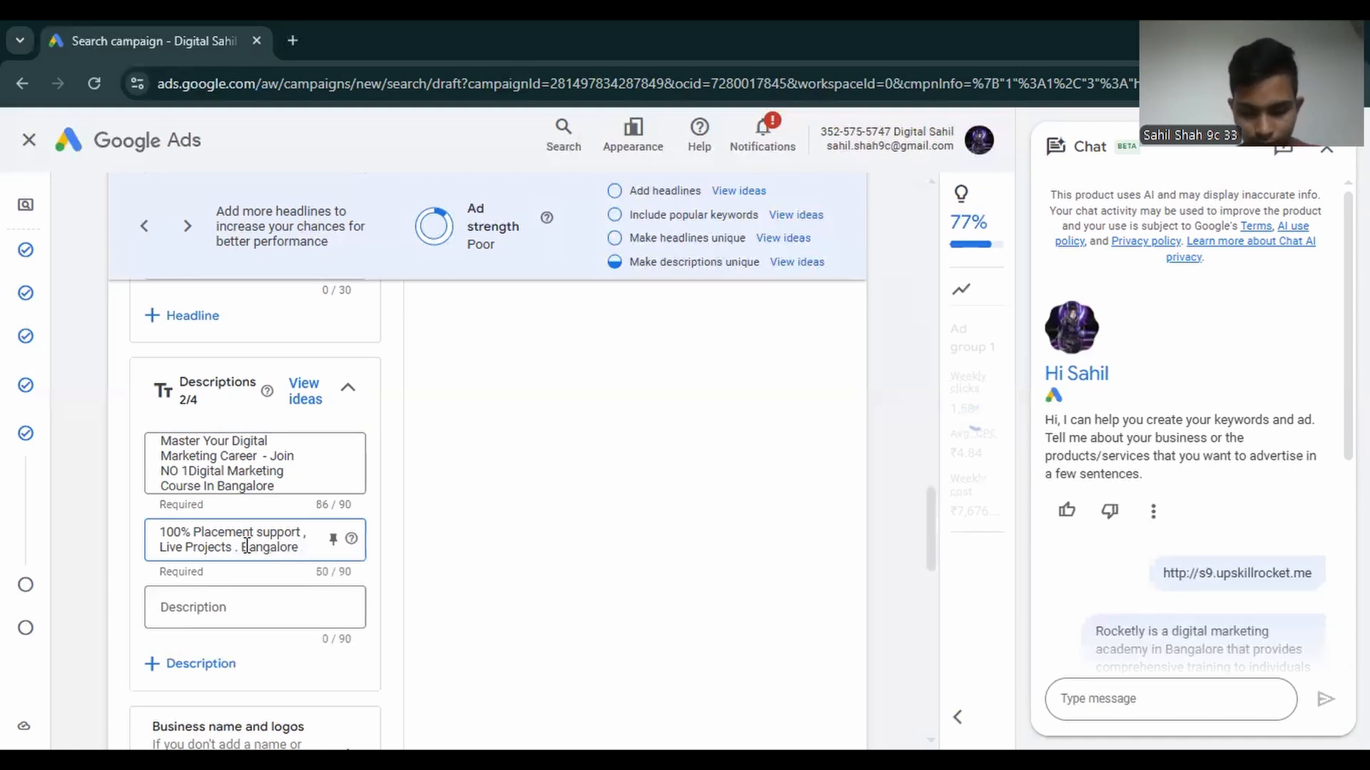
text( ')
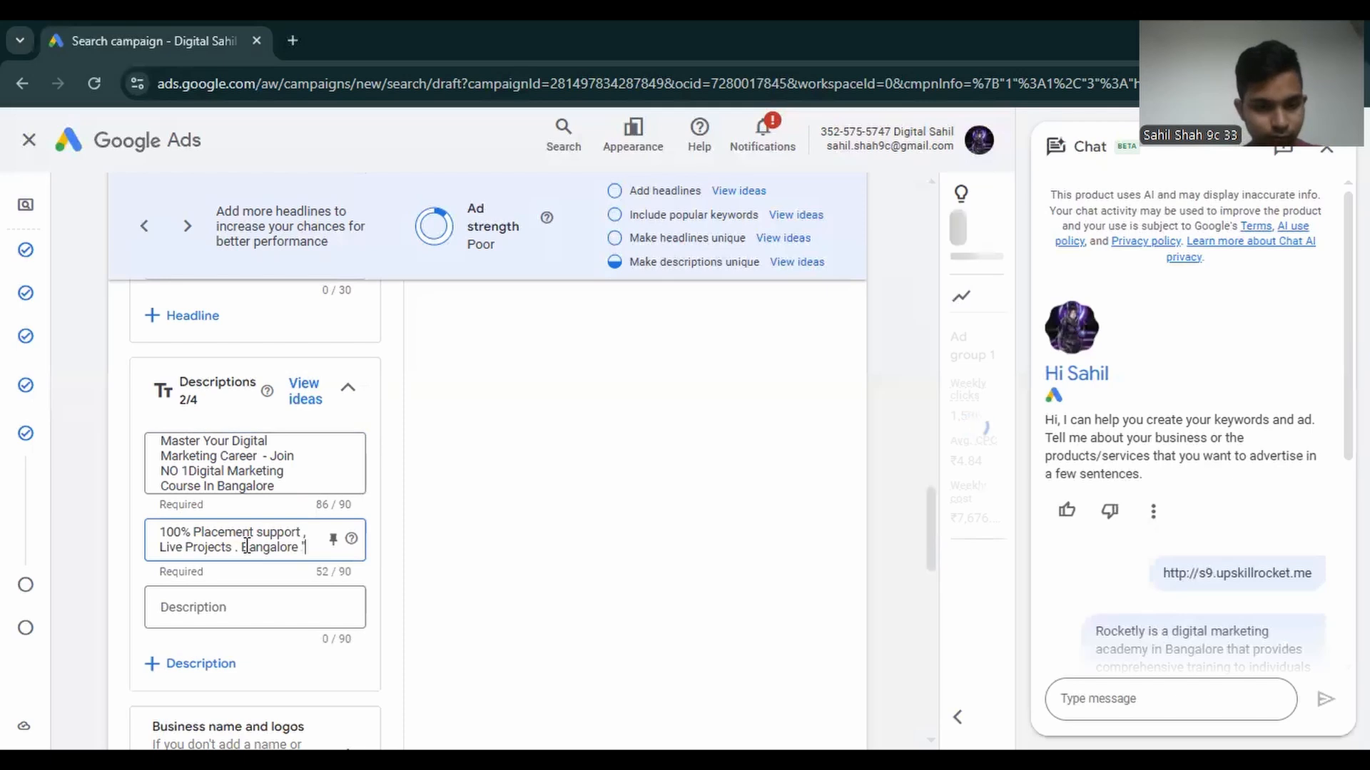
text( Top)
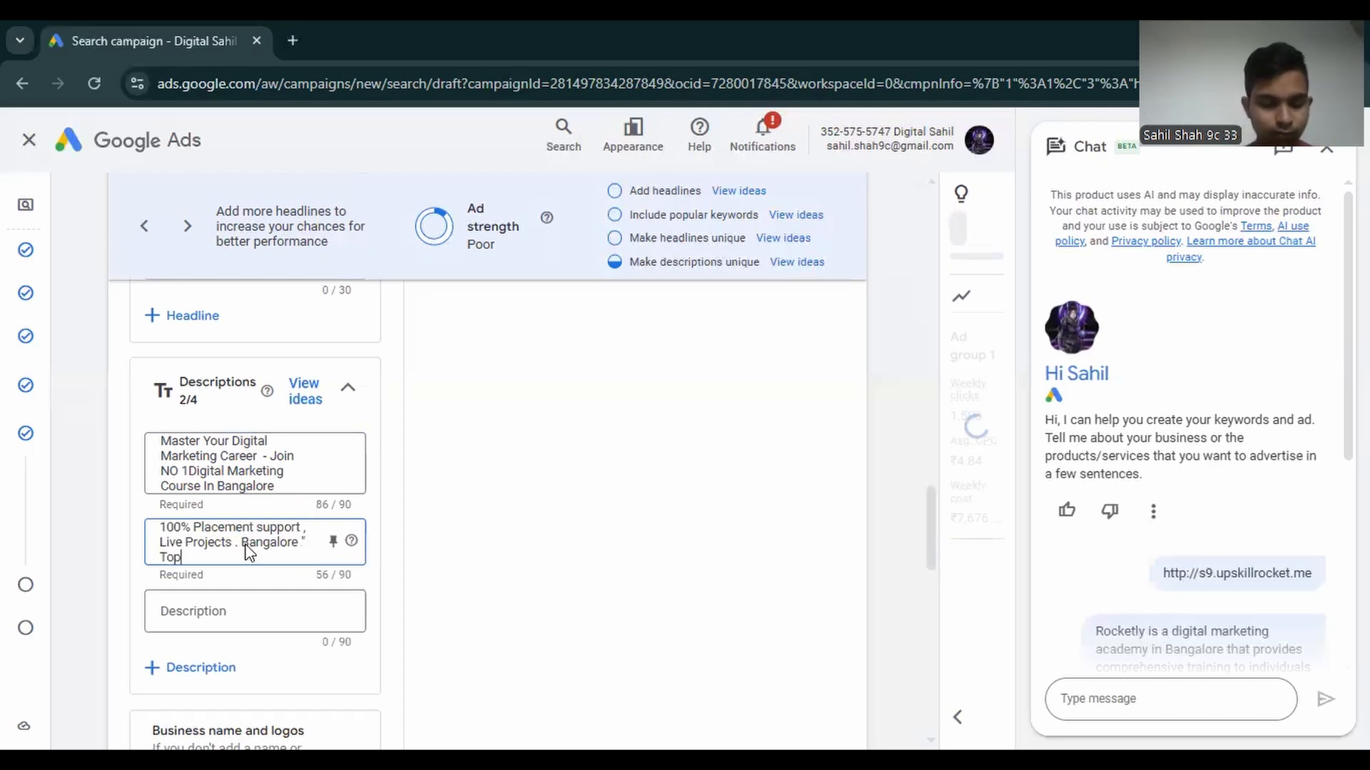
text( Digita)
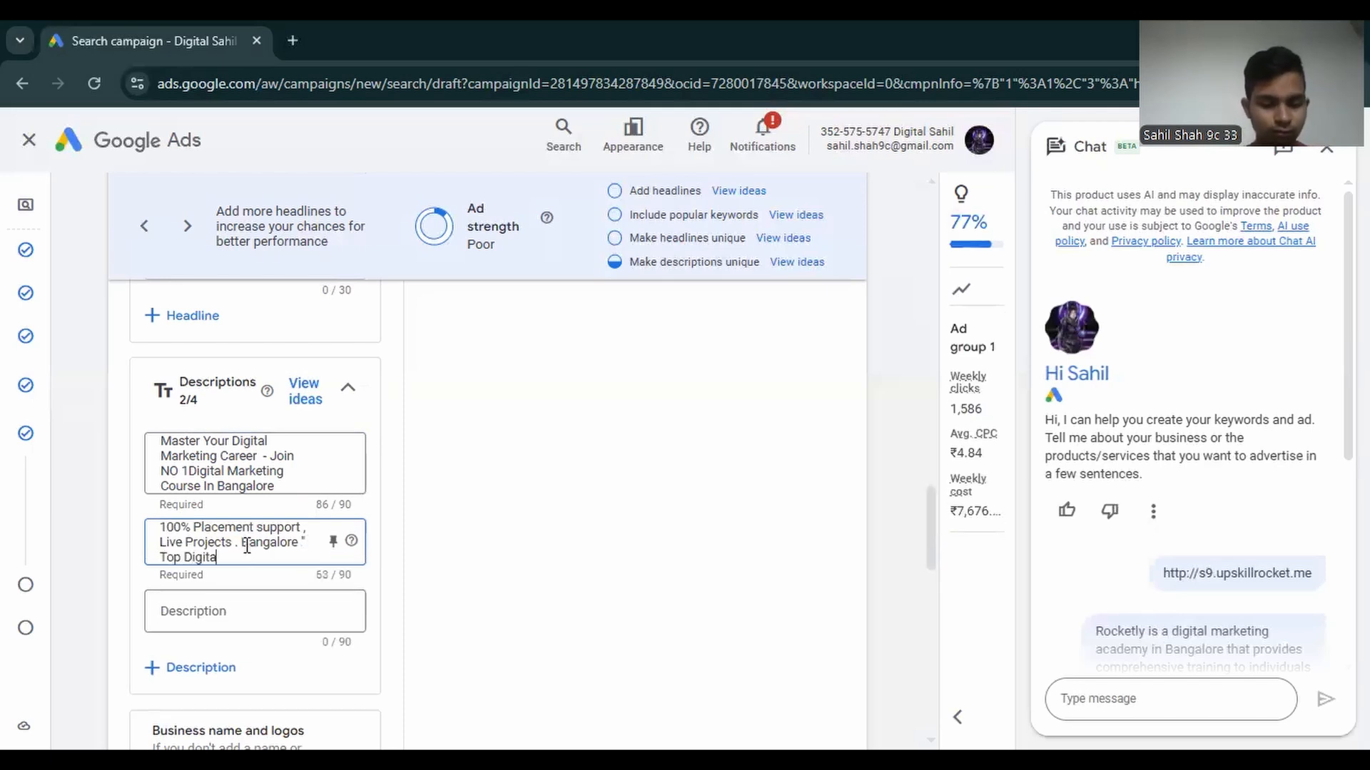
text(l Mar)
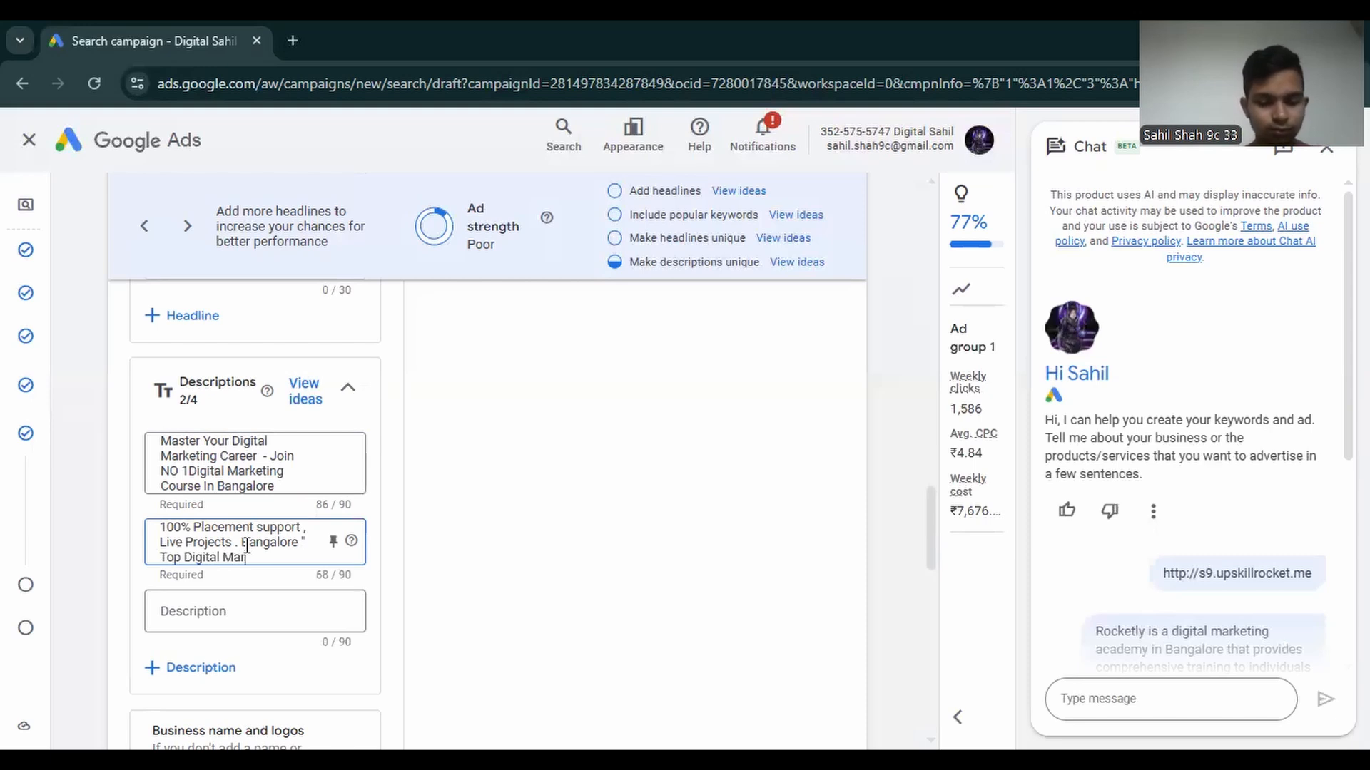
text(keting Course)
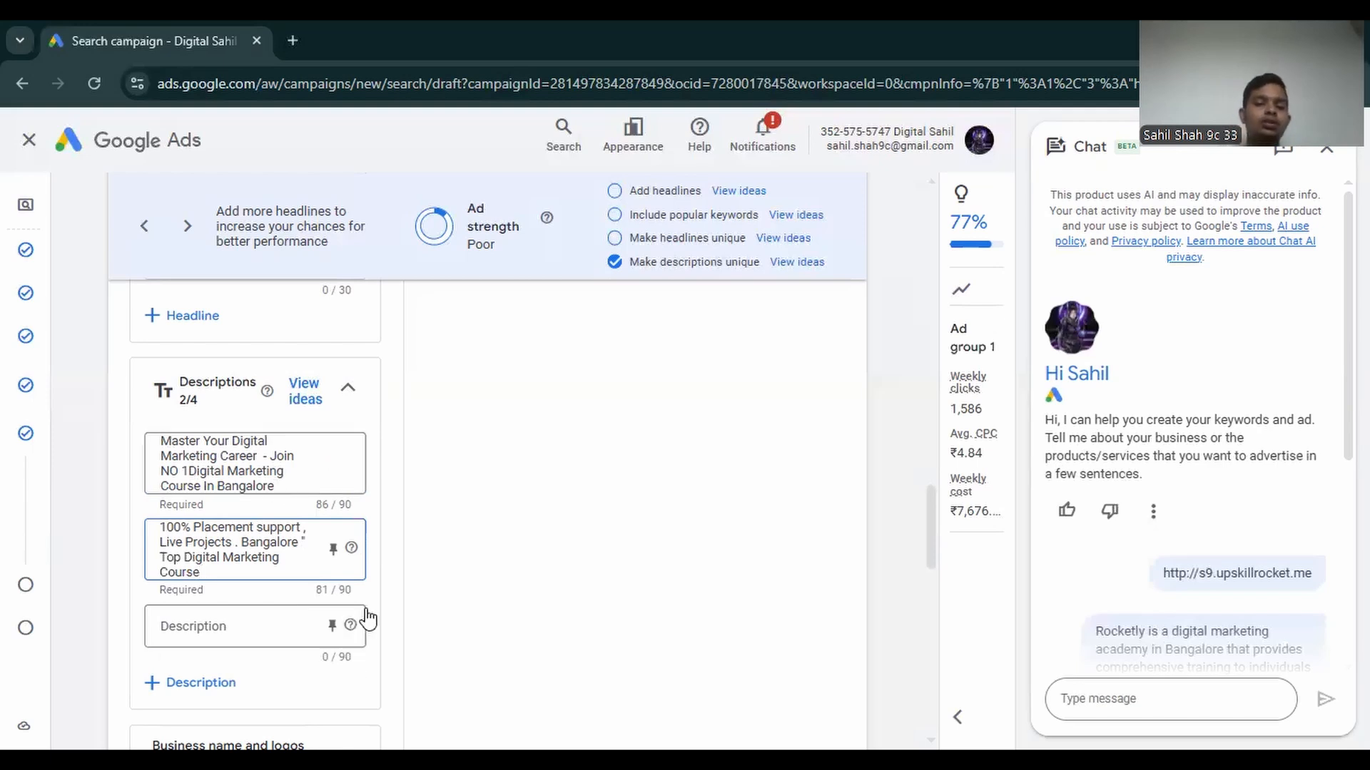
Finish the ad without adding sitelinks or callouts and proceed to the campaign budget.
scroll(376, 596, down, 4)
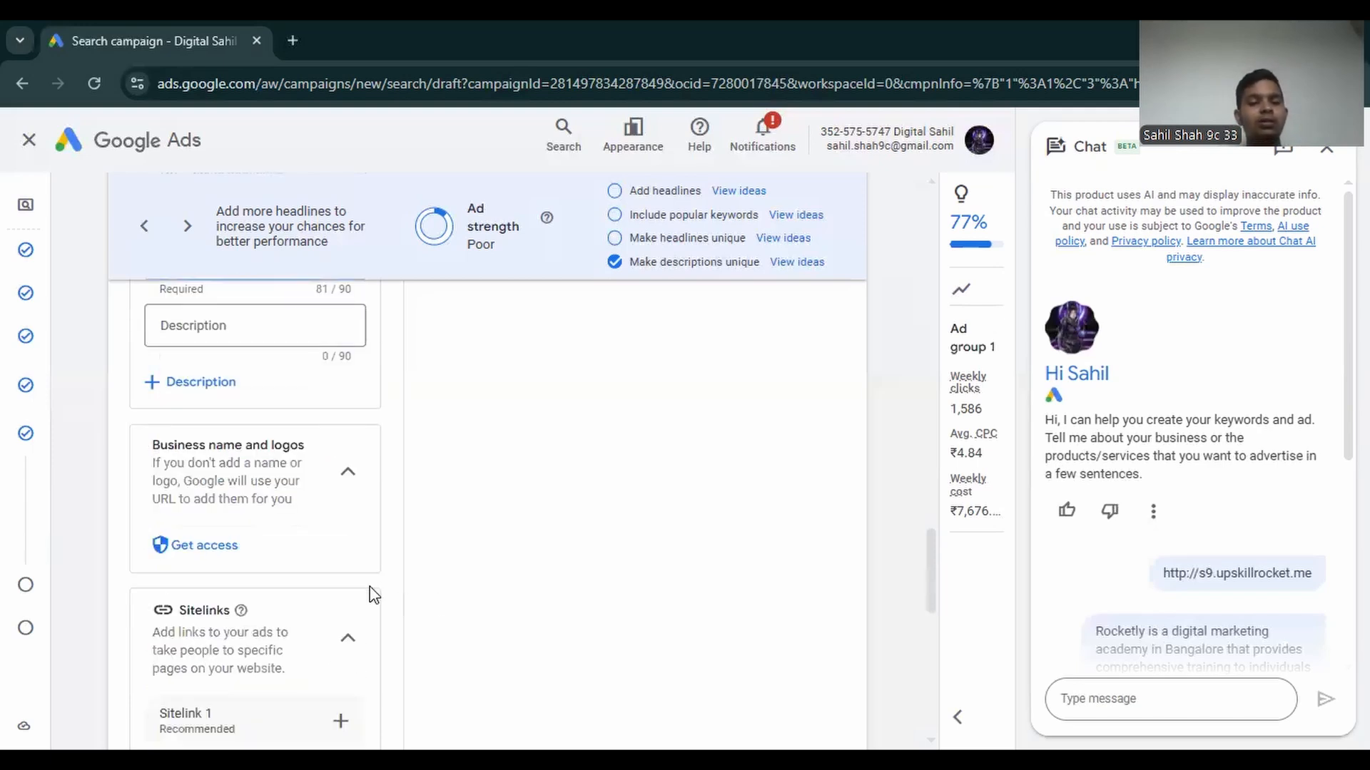
scroll(375, 595, down, 3)
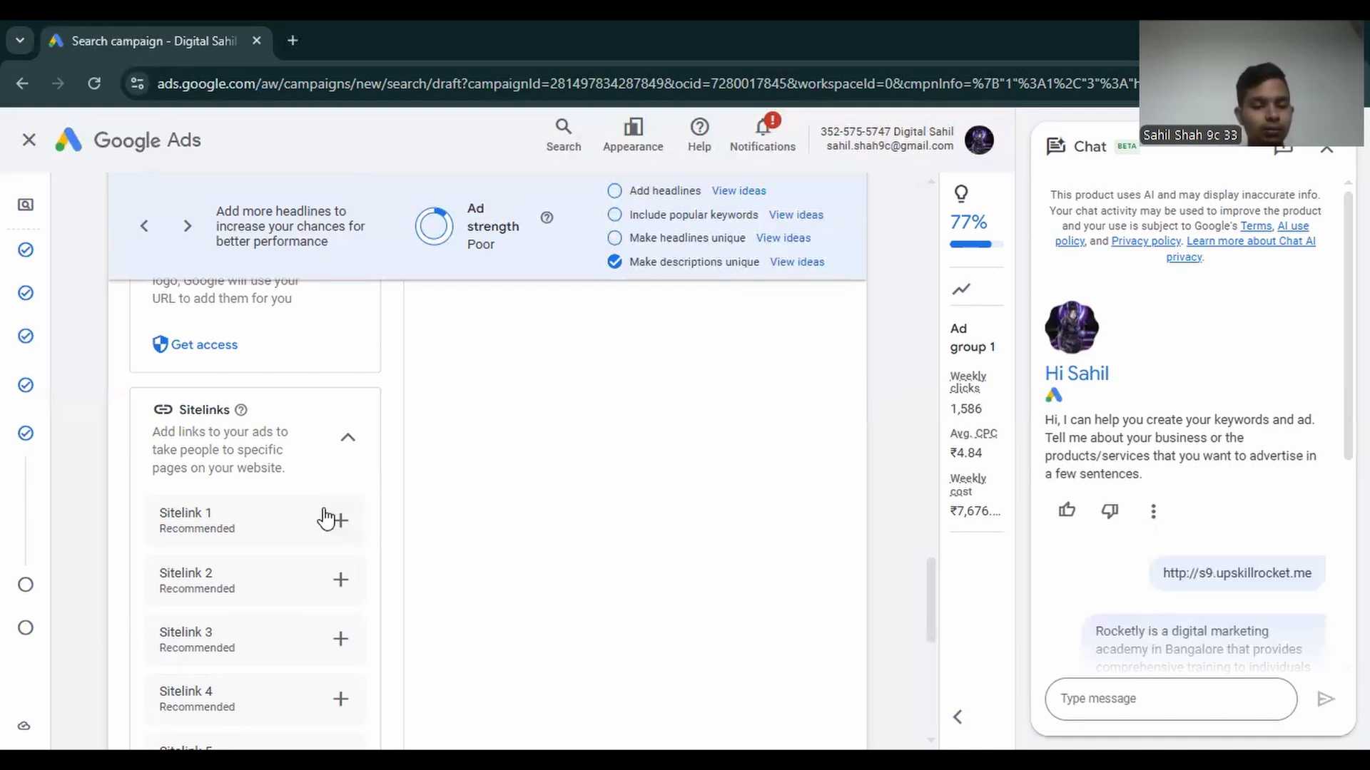
scroll(323, 510, down, 4)
scroll(323, 515, down, 3)
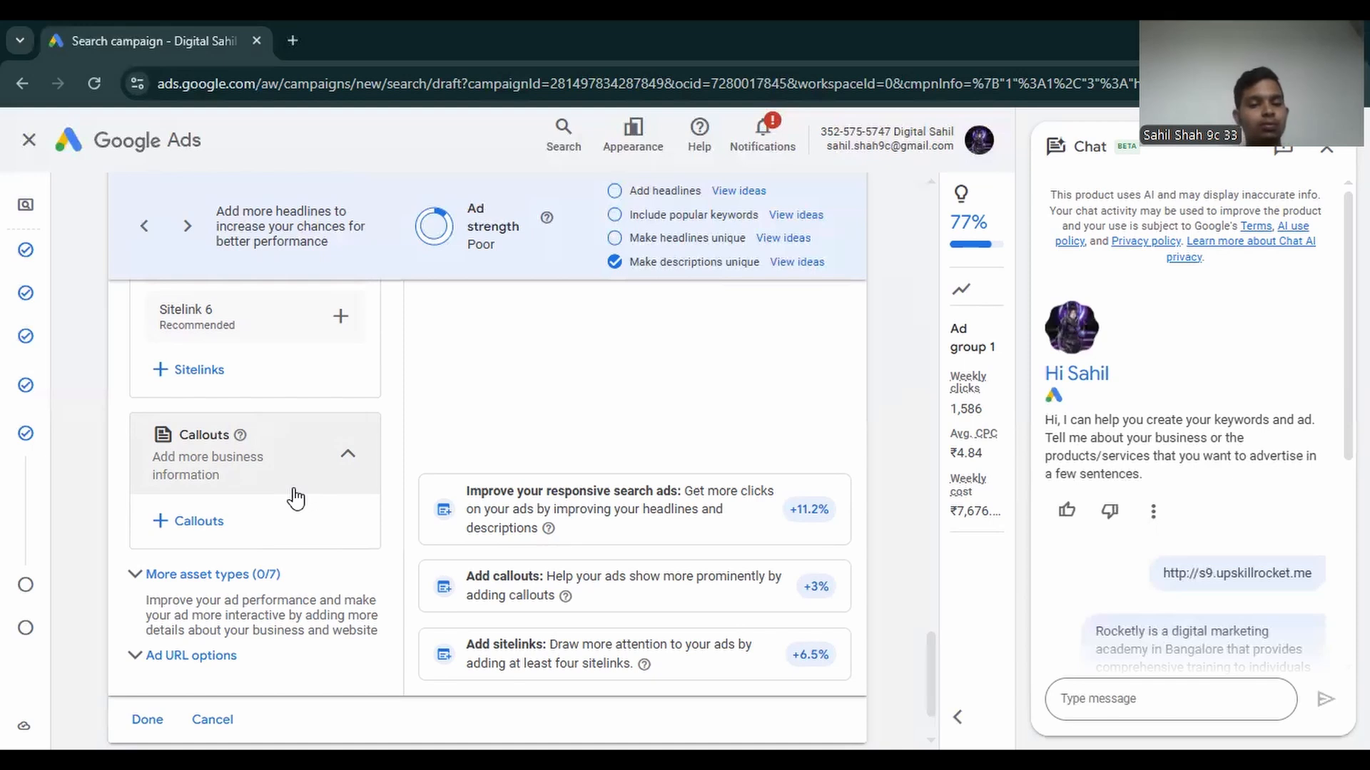
scroll(296, 499, down, 2)
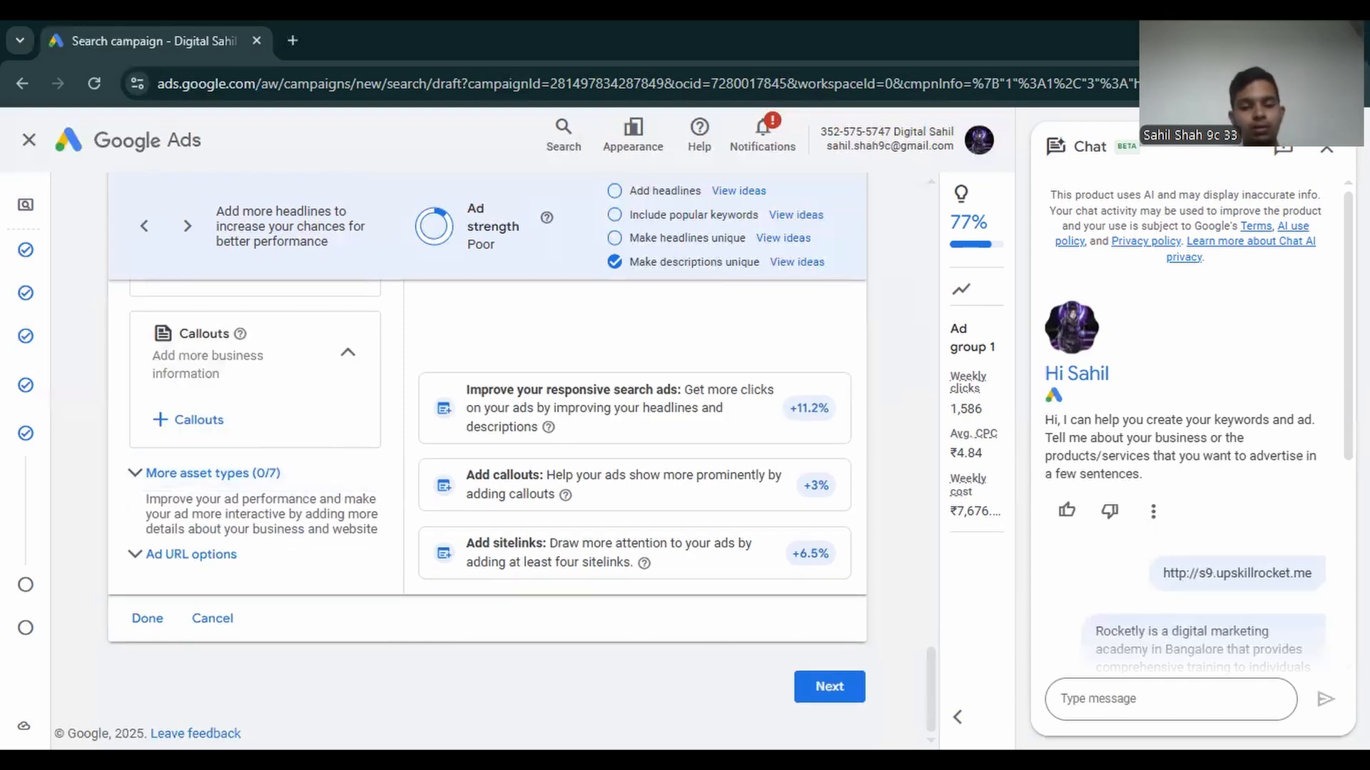
click(826, 689)
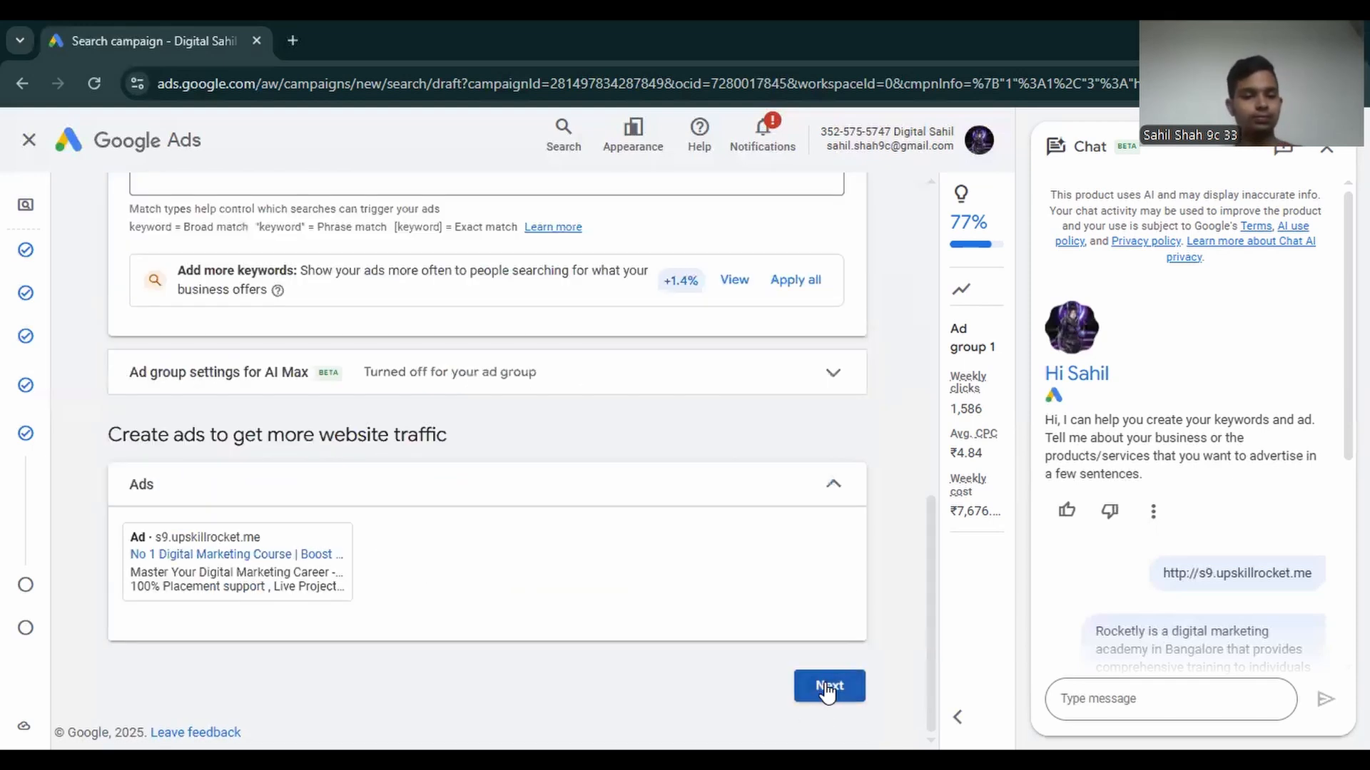
click(826, 689)
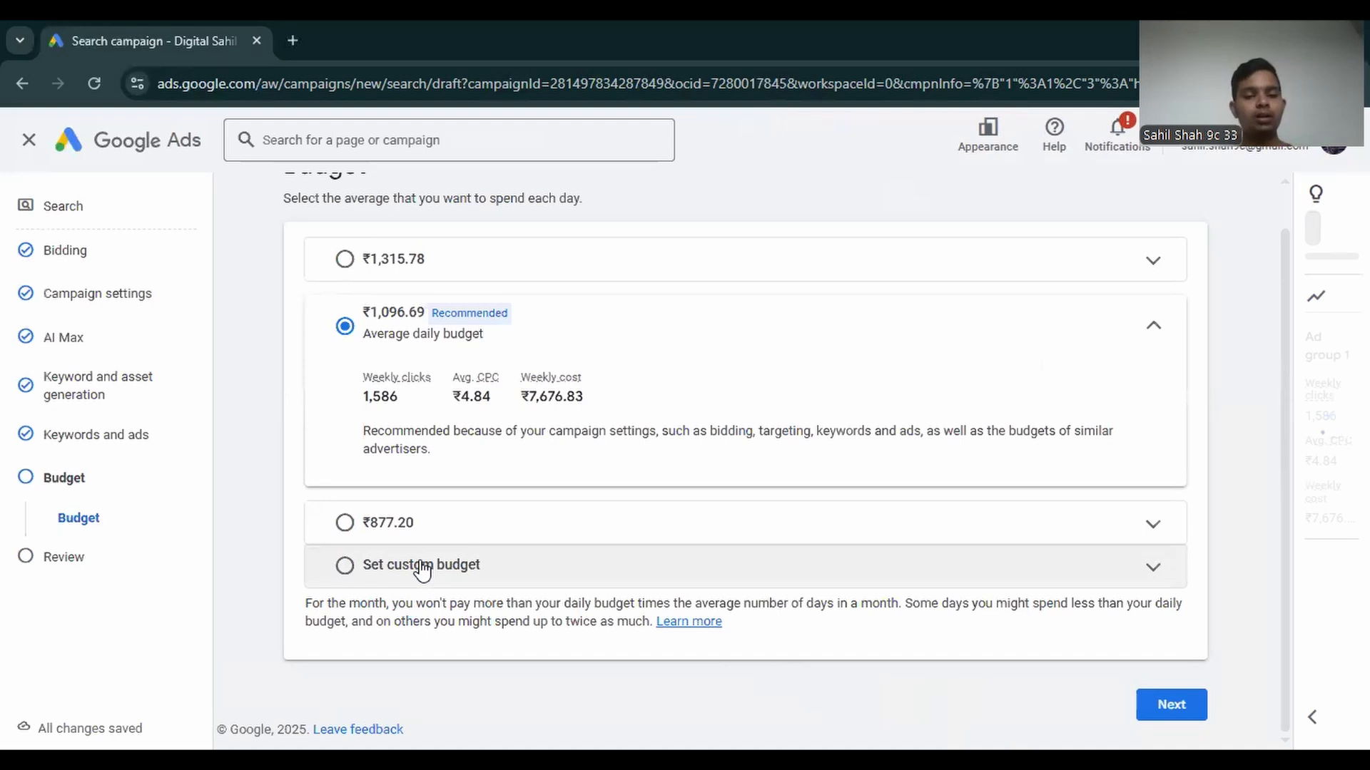
Set a custom average daily budget of ₹163 for the campaign and continue to the review.
click(387, 571)
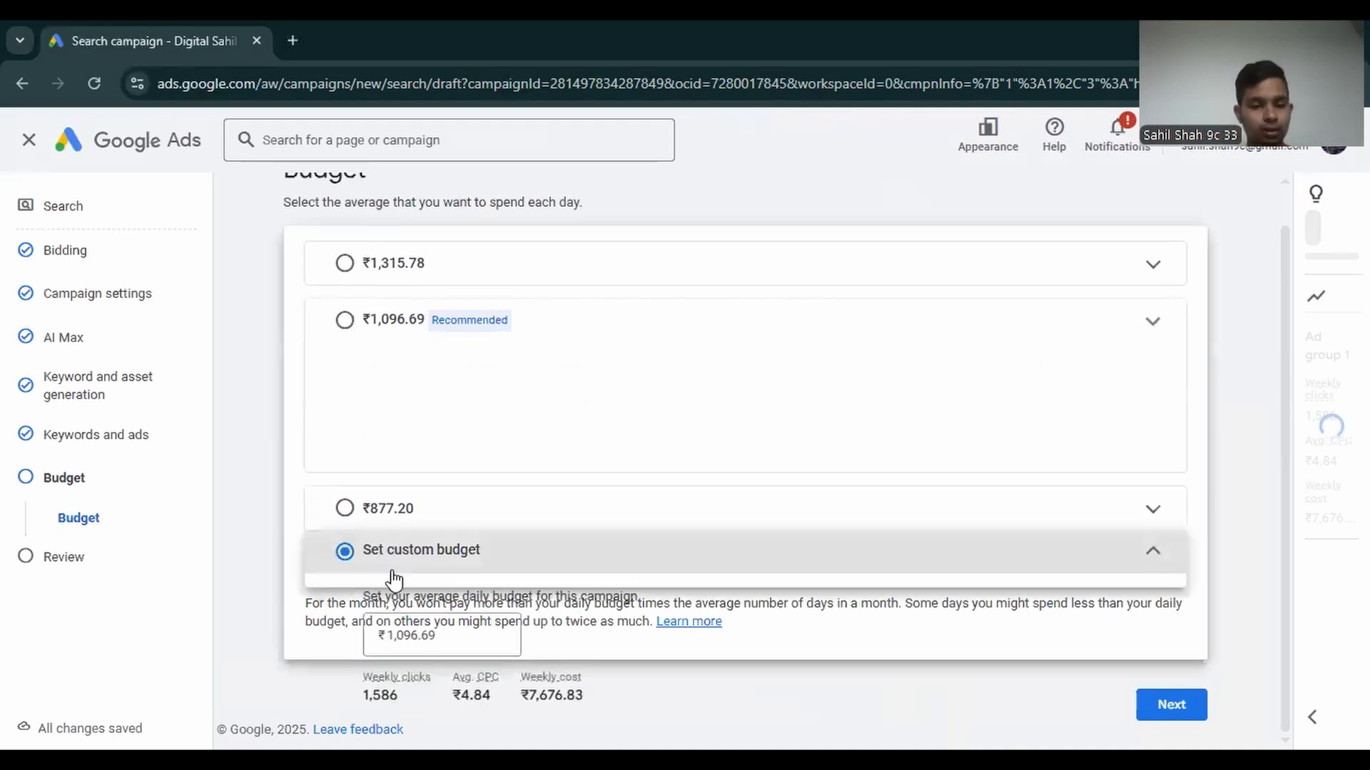
click(437, 491)
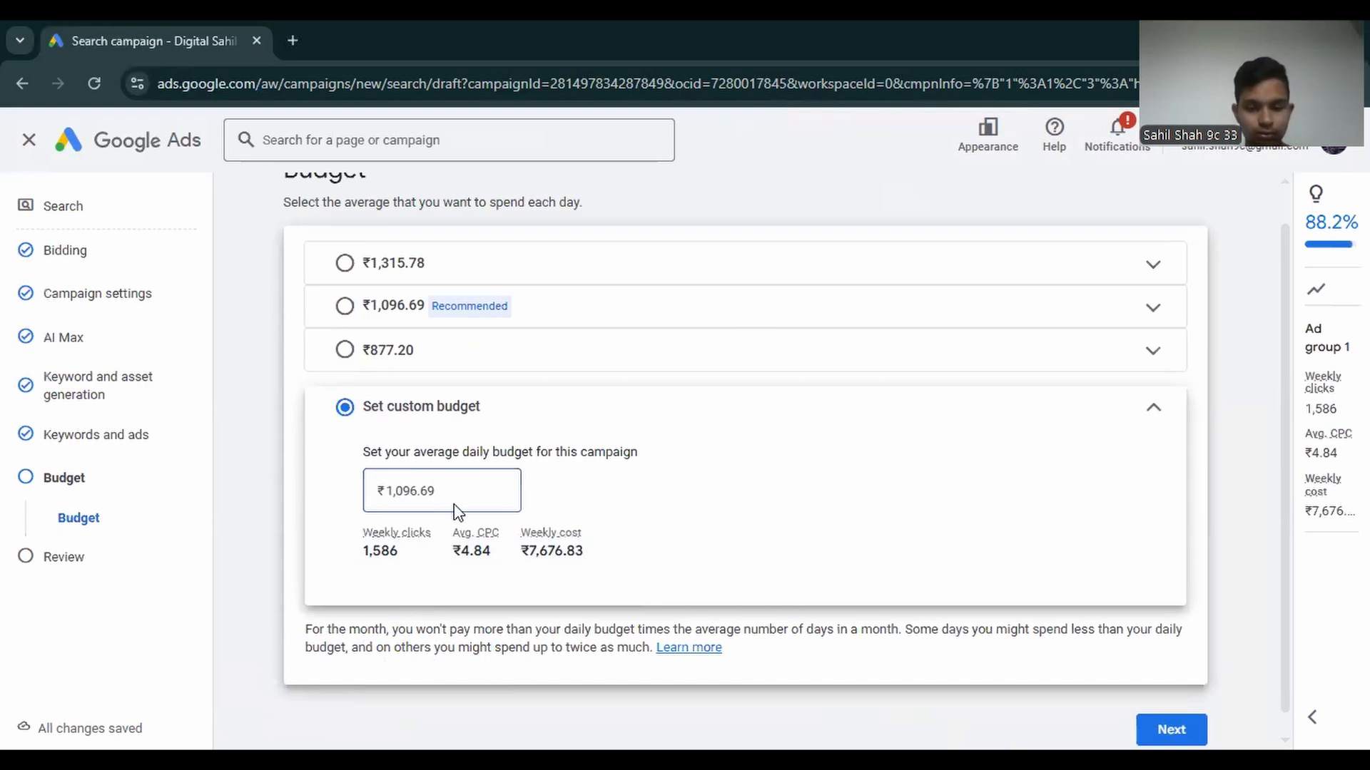
key(BackSpace)
key(BackSpace)
key(BackSpace)
key(BackSpace)
key(BackSpace)
key(BackSpace)
key(BackSpace)
key(BackSpace)
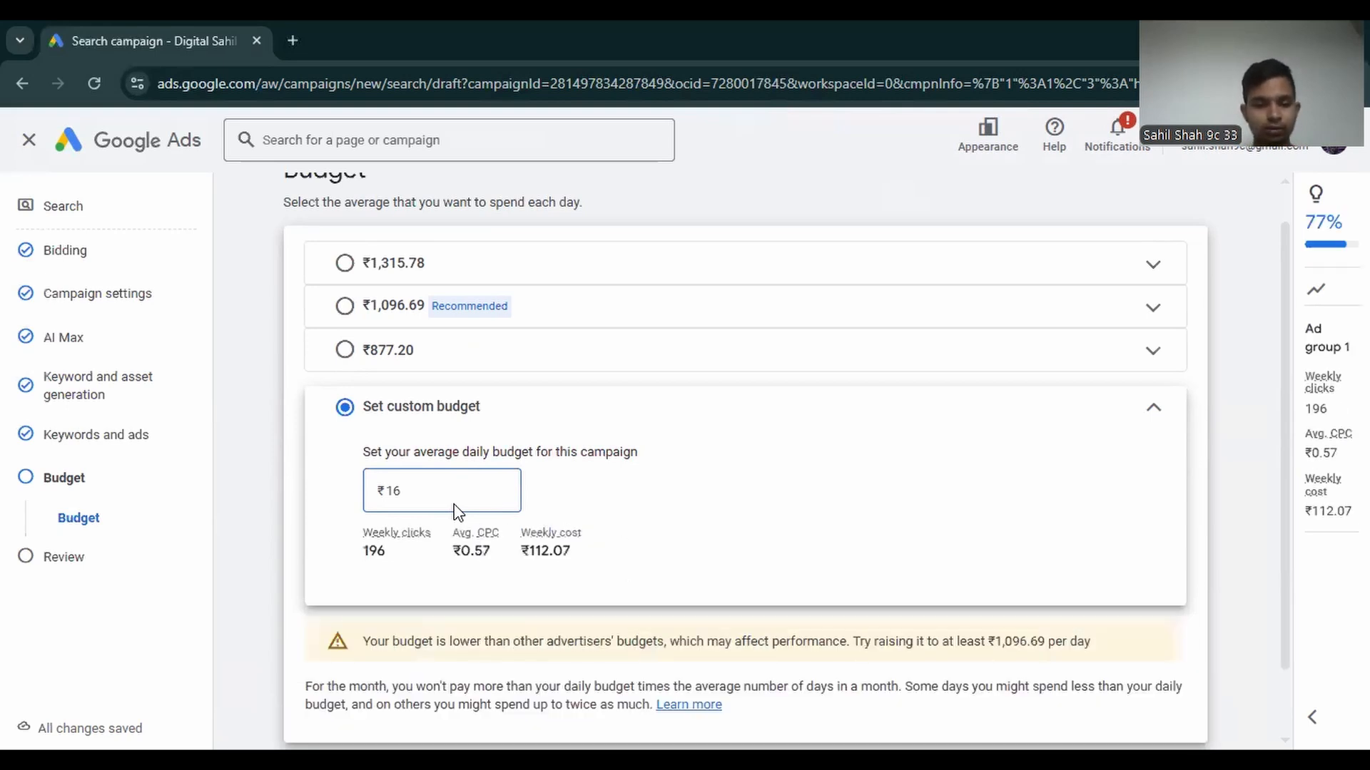
scroll(457, 512, down, 2)
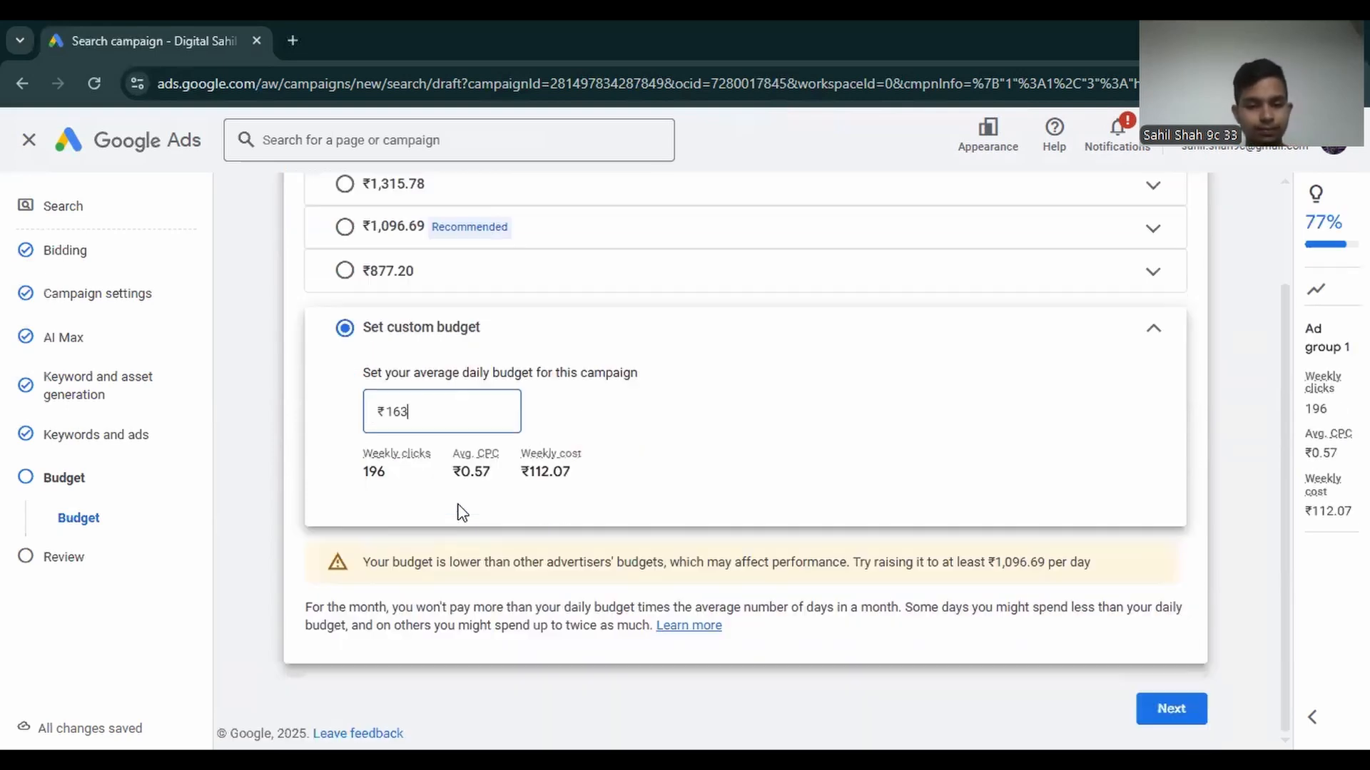
click(1188, 710)
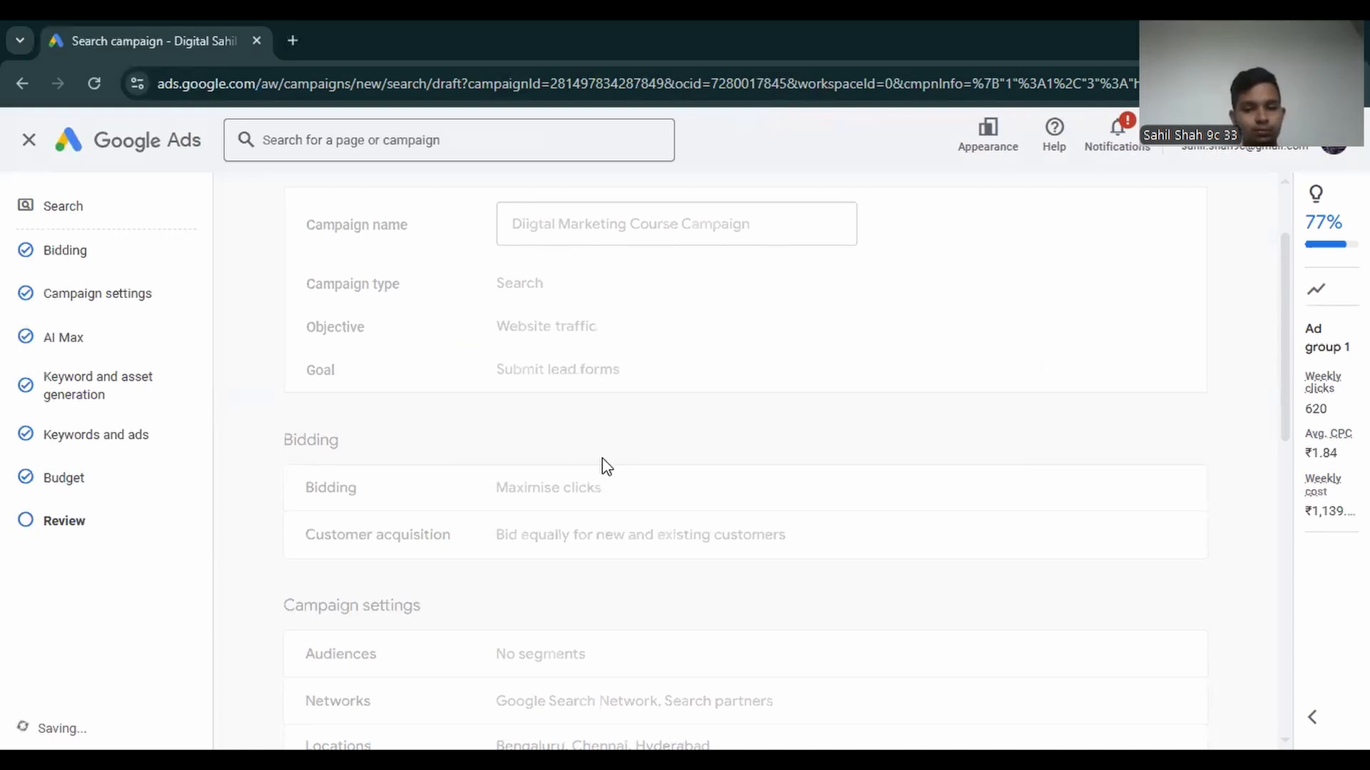
Check the campaign review summary, then return to the keywords and ads section and examine the ad's policy issue.
scroll(606, 467, down, 5)
scroll(621, 471, down, 5)
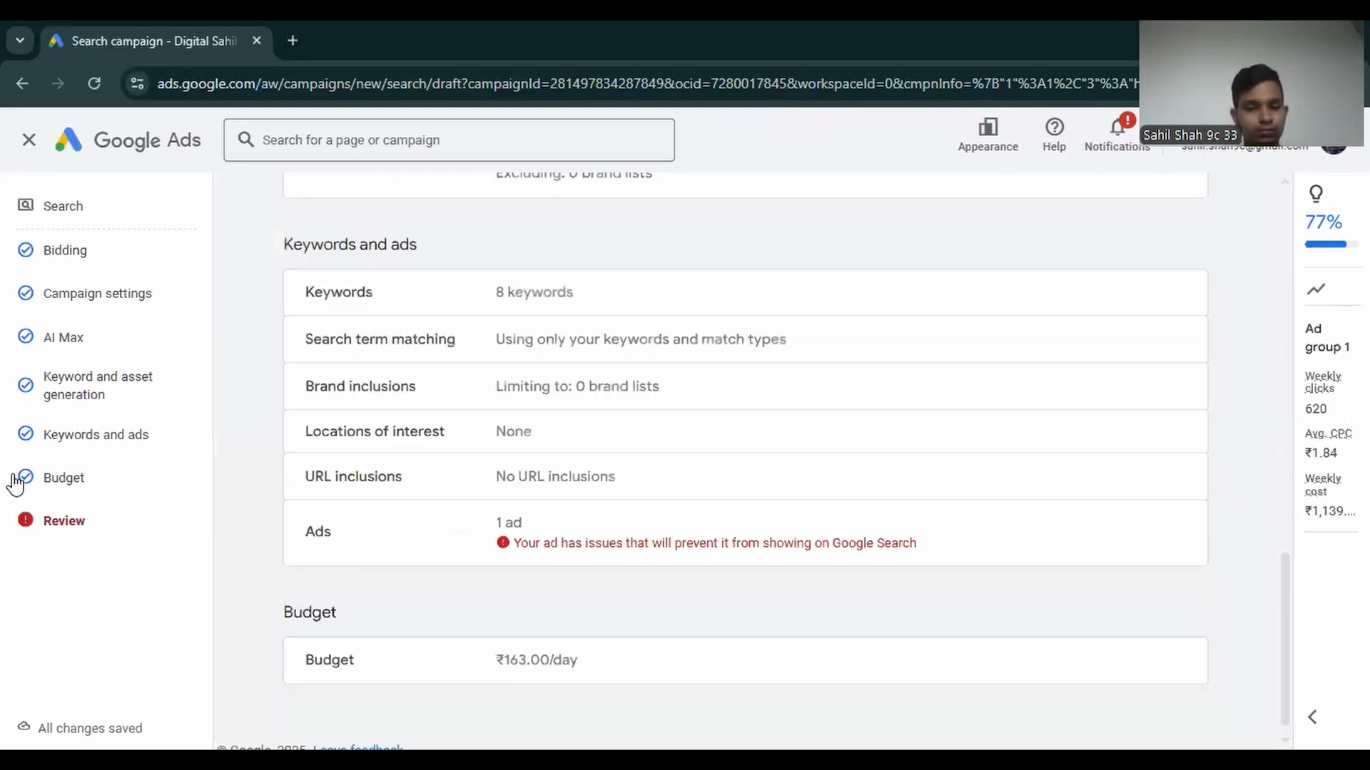
click(111, 448)
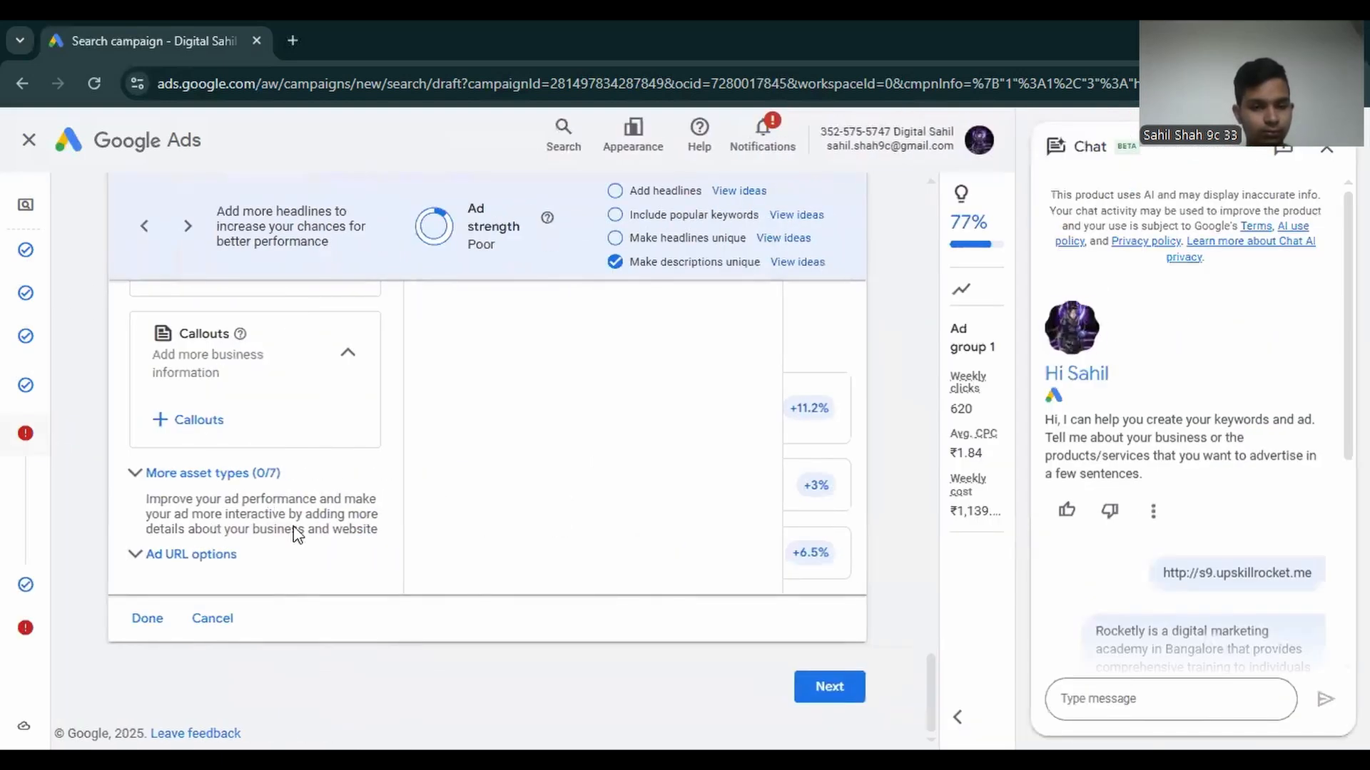
scroll(298, 533, up, 10)
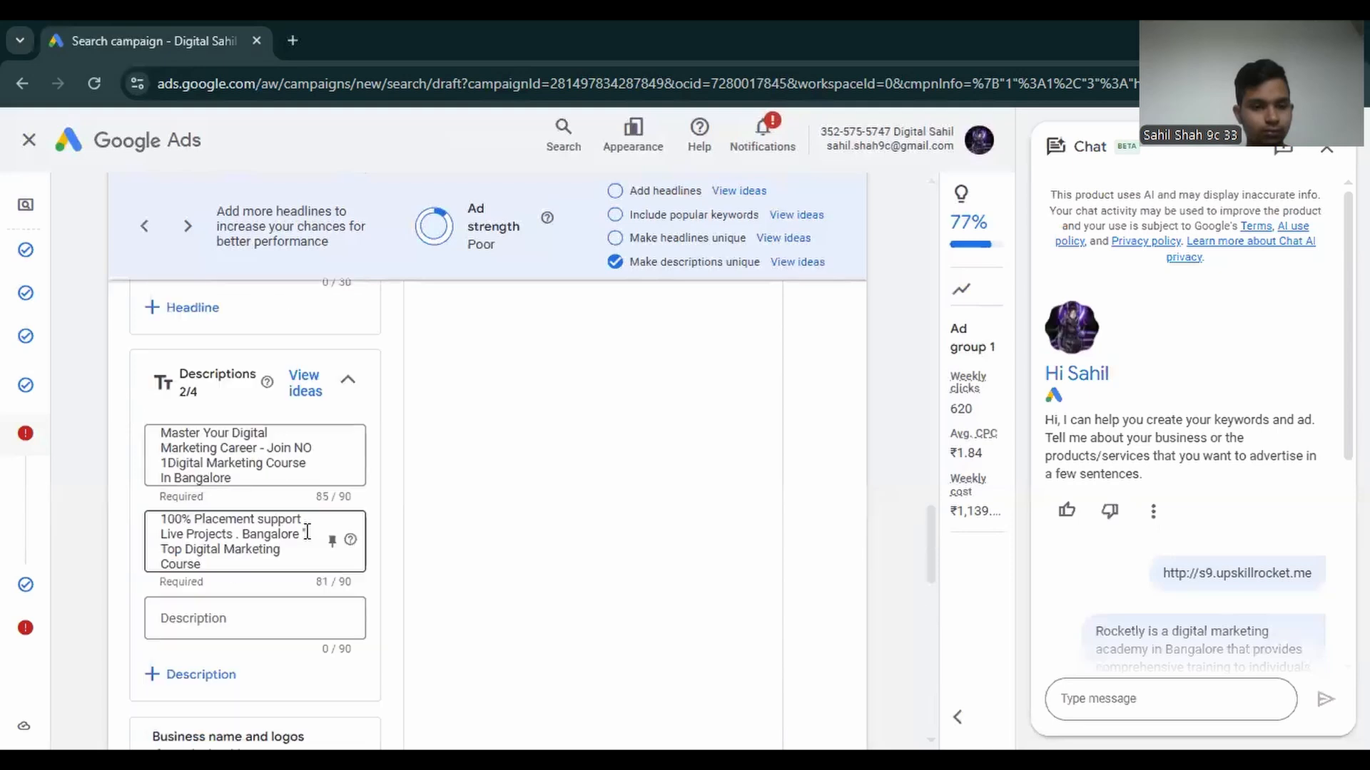
scroll(306, 532, up, 3)
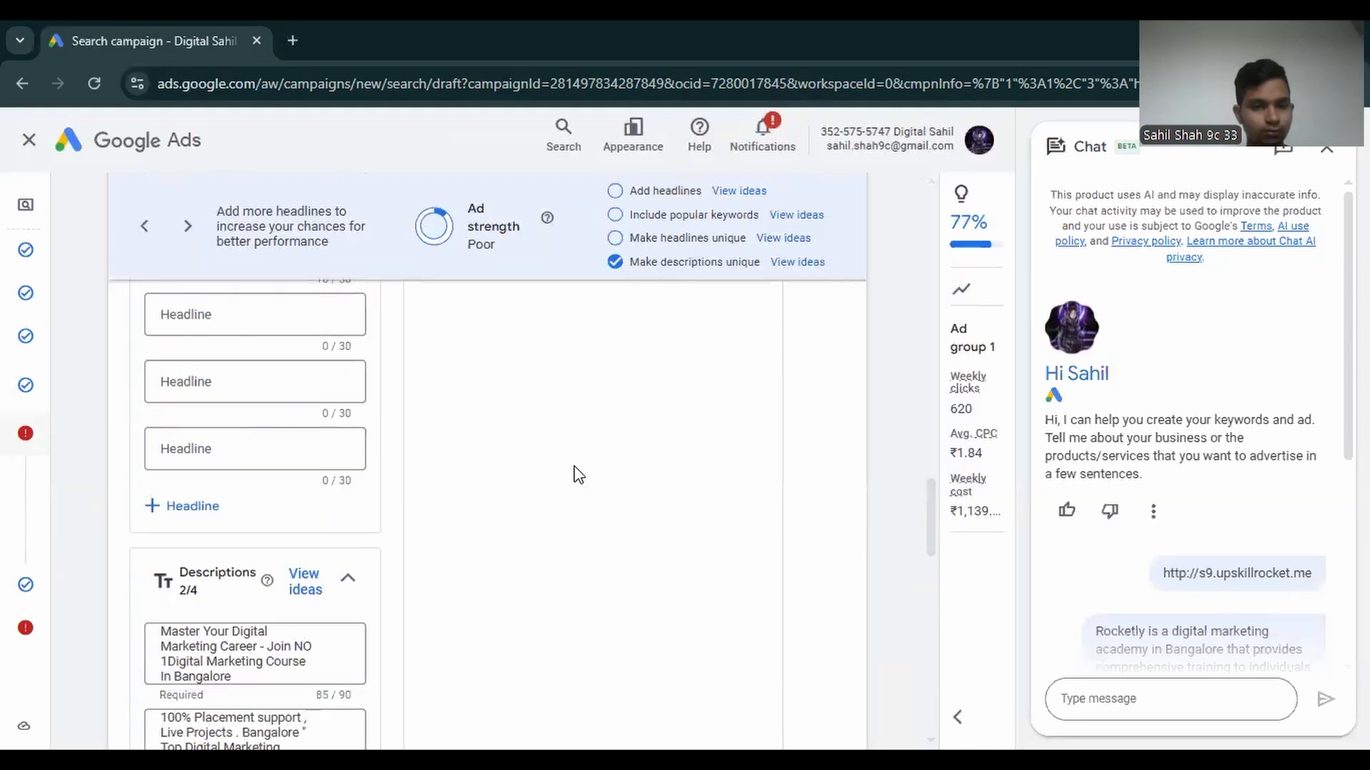
scroll(577, 475, up, 14)
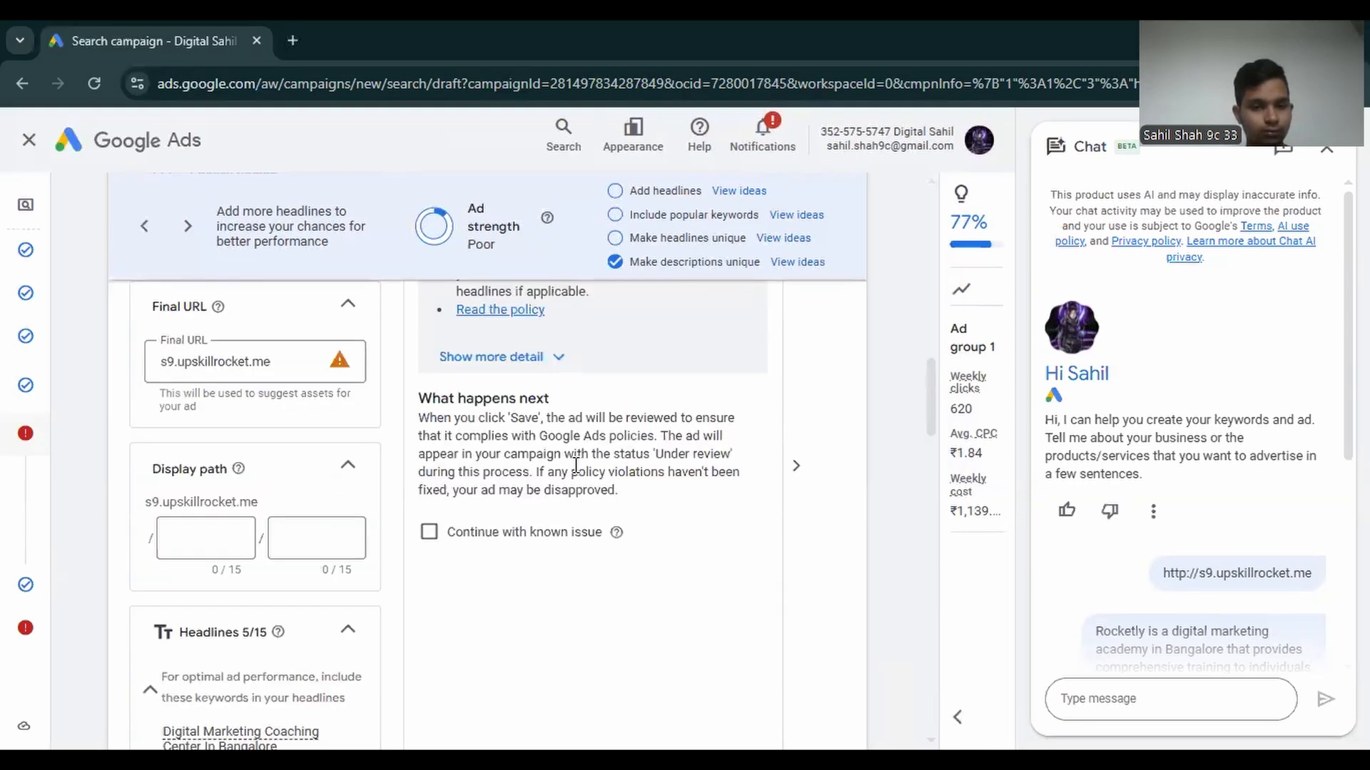
scroll(571, 478, up, 4)
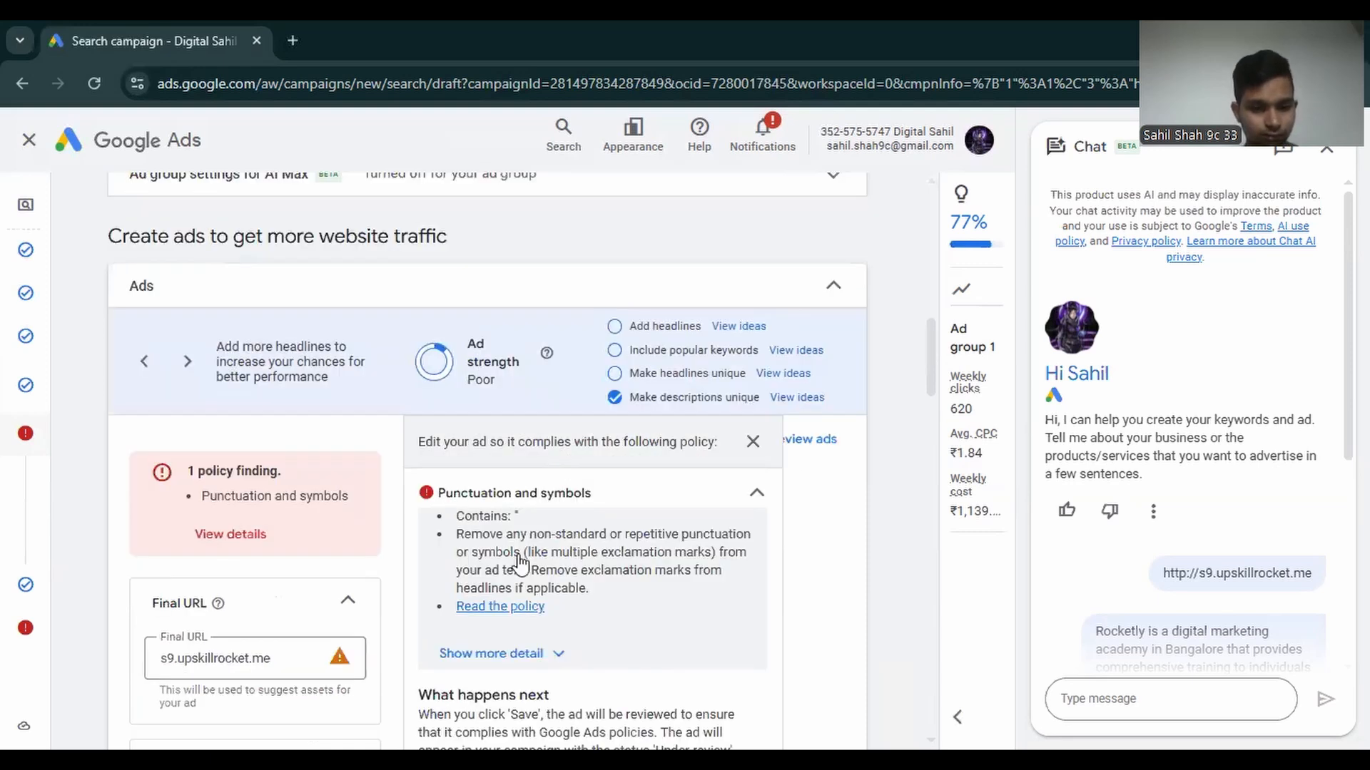
In the ad's first description, replace the digit "1" before "Digital Marketing Course" with the word "One".
scroll(513, 535, down, 1)
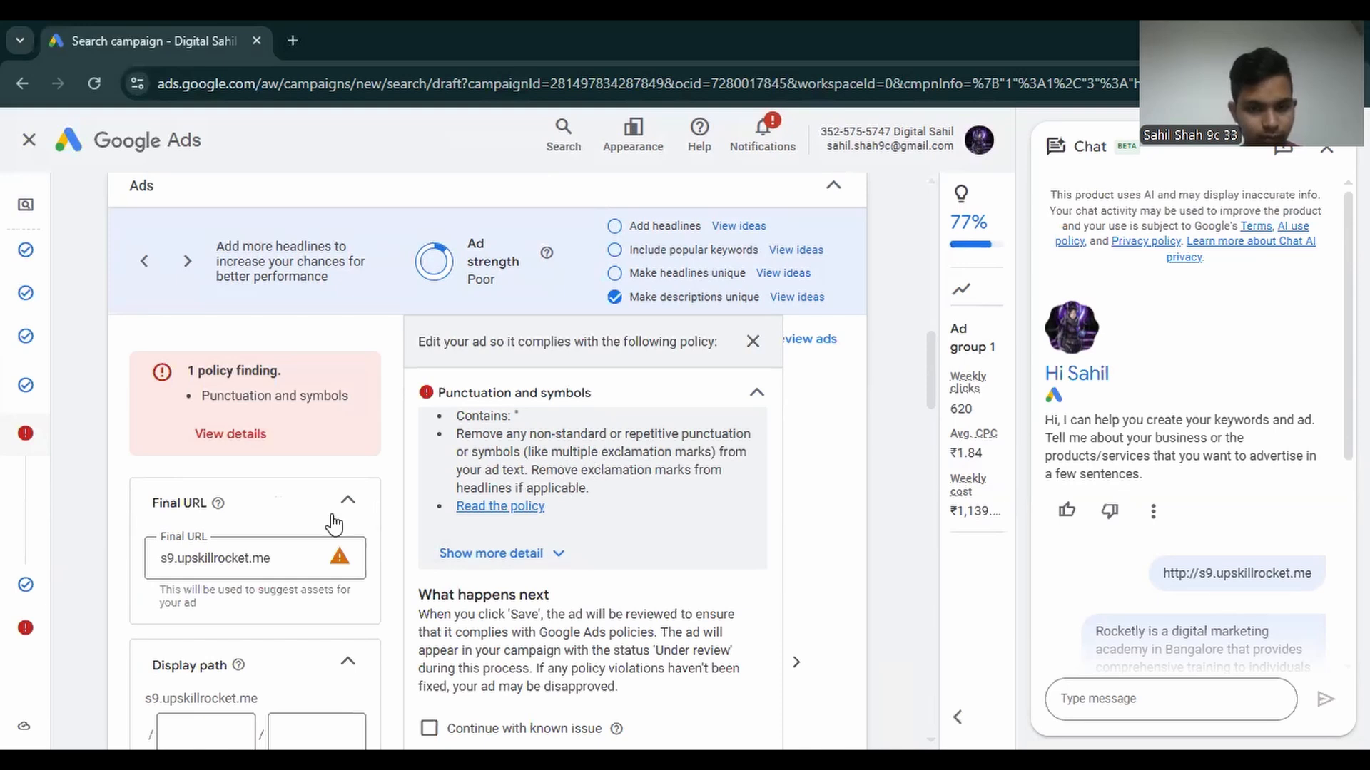
scroll(291, 502, down, 5)
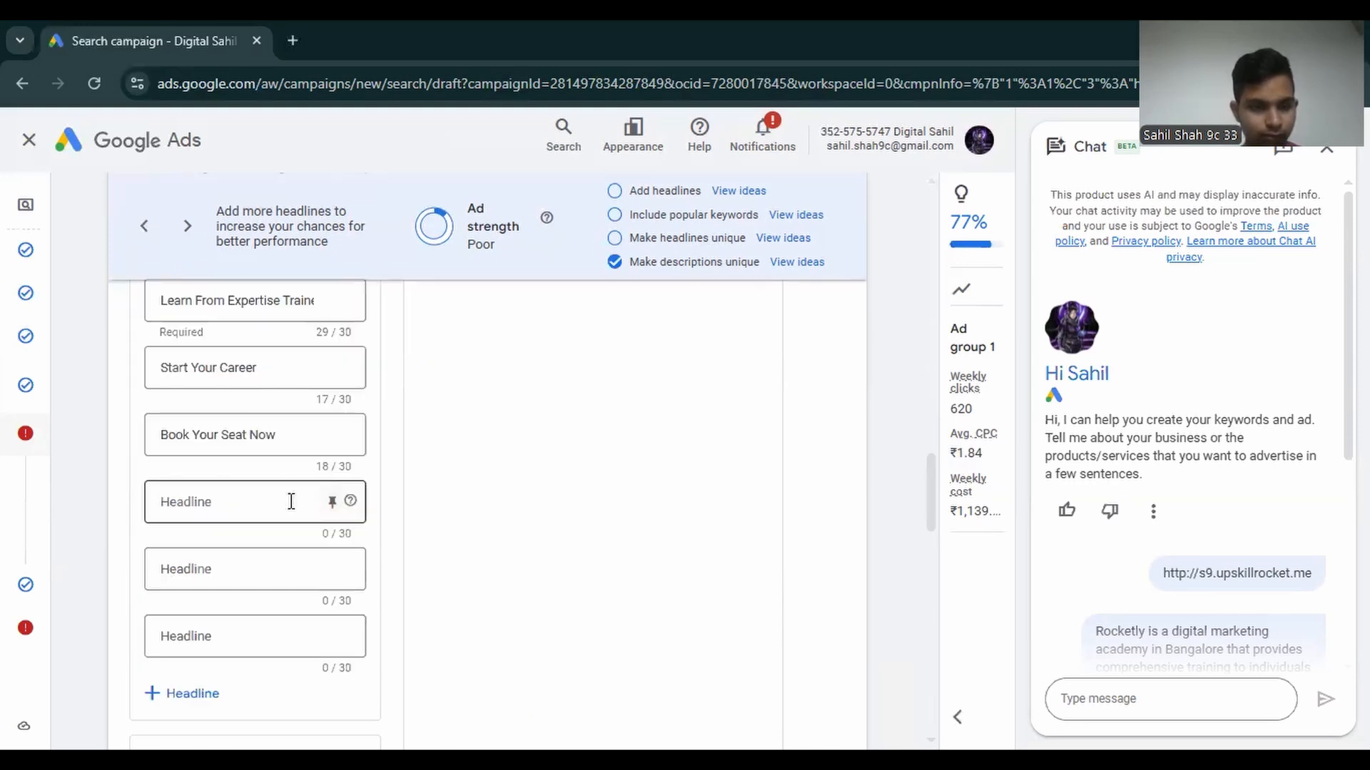
scroll(279, 500, up, 3)
scroll(261, 499, down, 5)
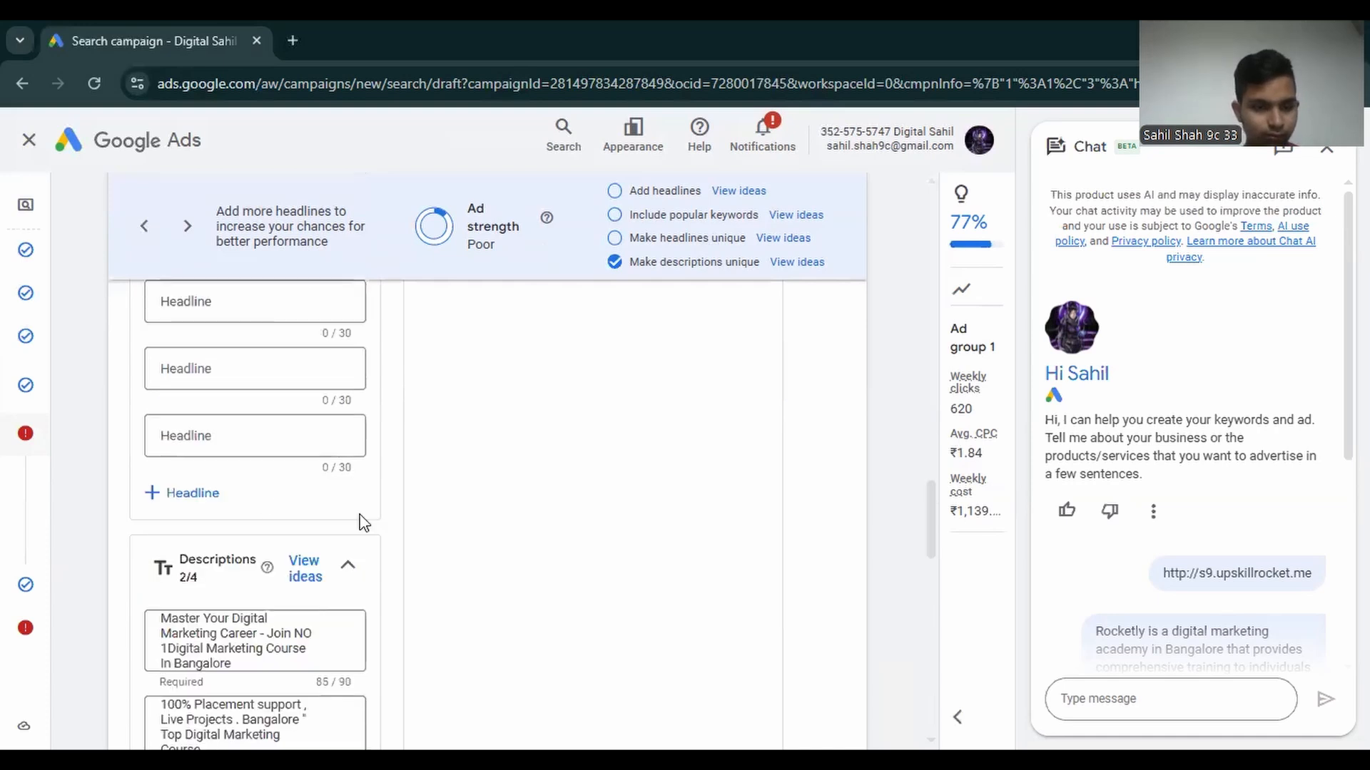
scroll(311, 553, down, 1)
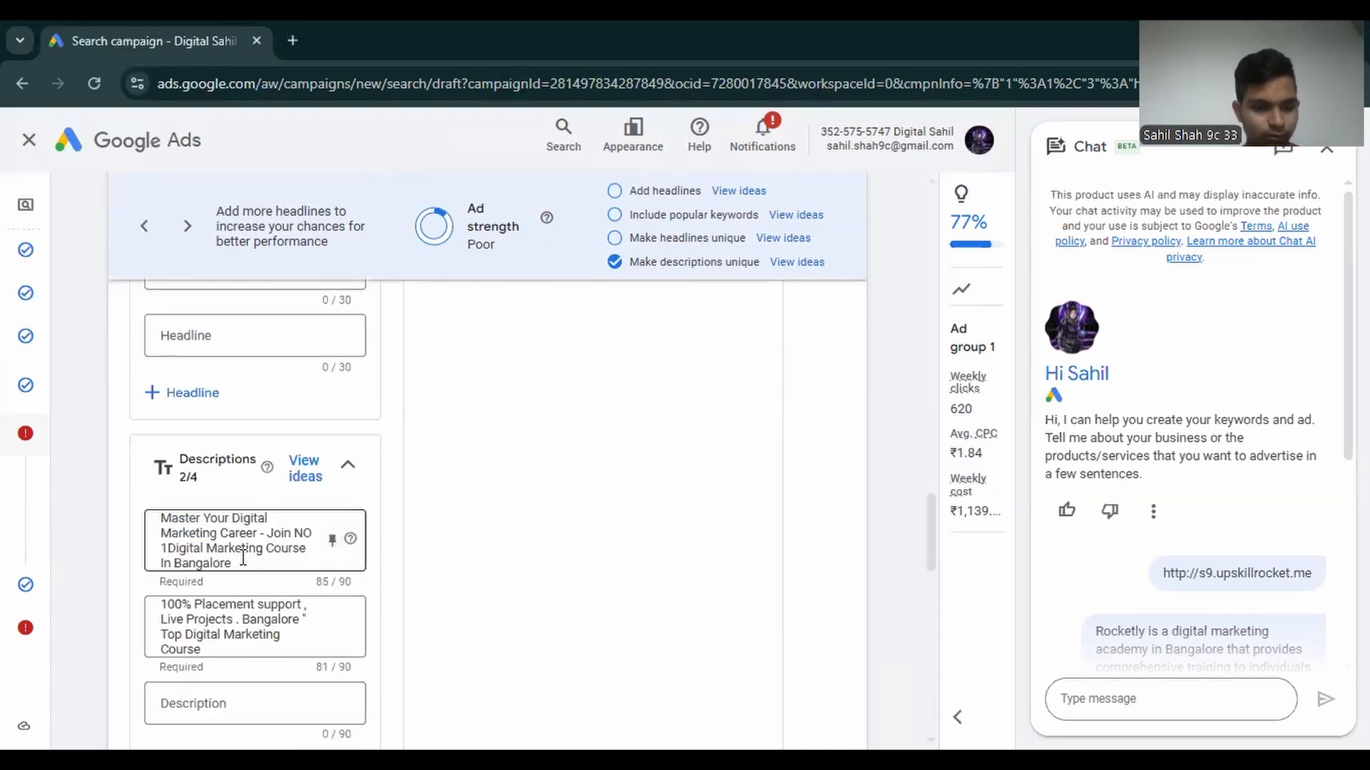
click(211, 544)
key(BackSpace)
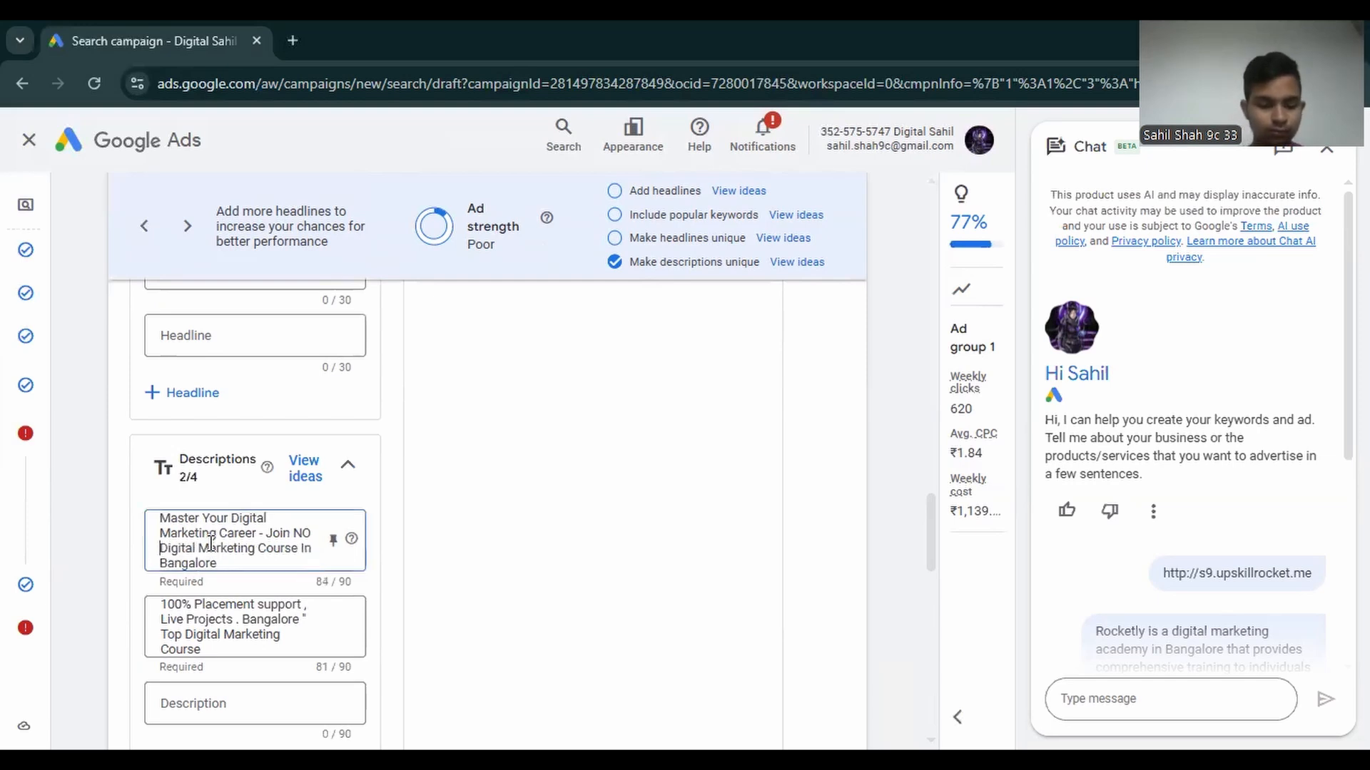
text(One)
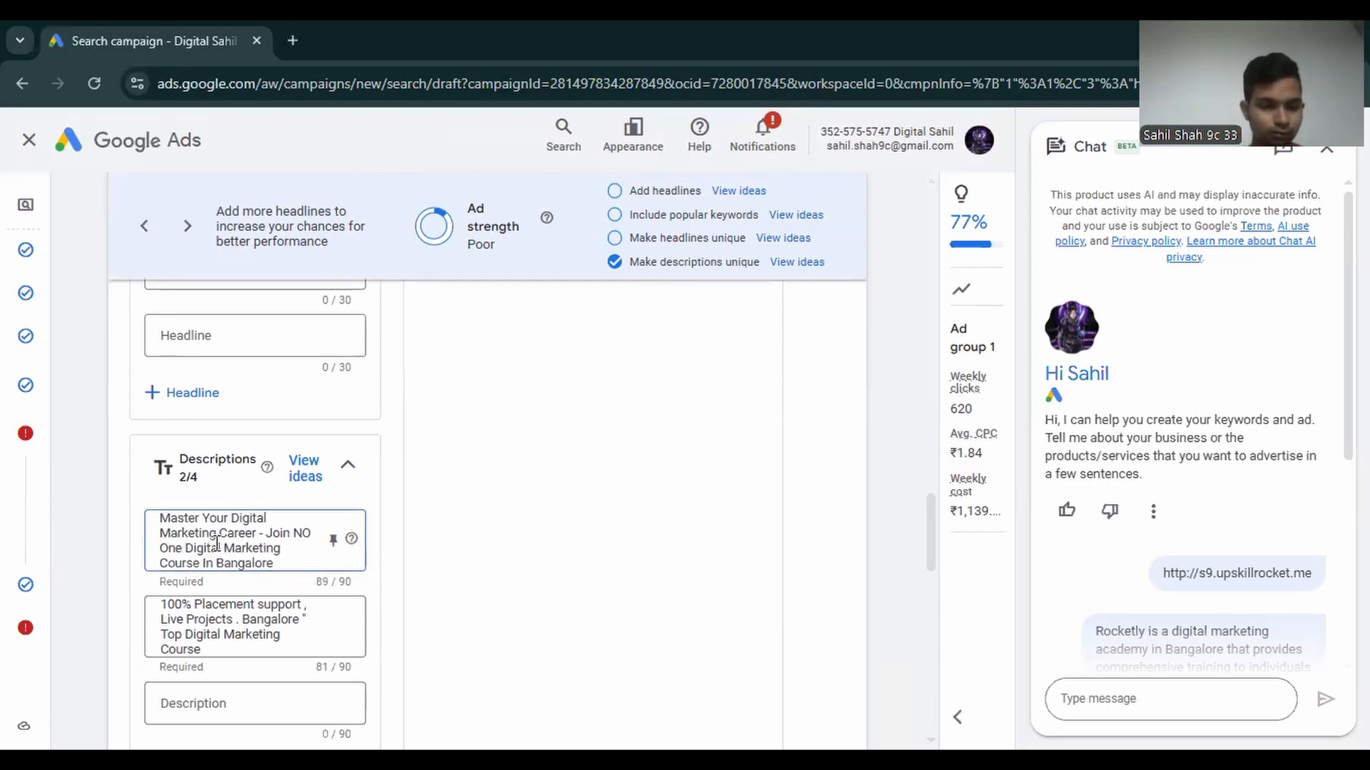
Remove the hyphen after "Career" in the first description and change "NO" to "No".
click(312, 544)
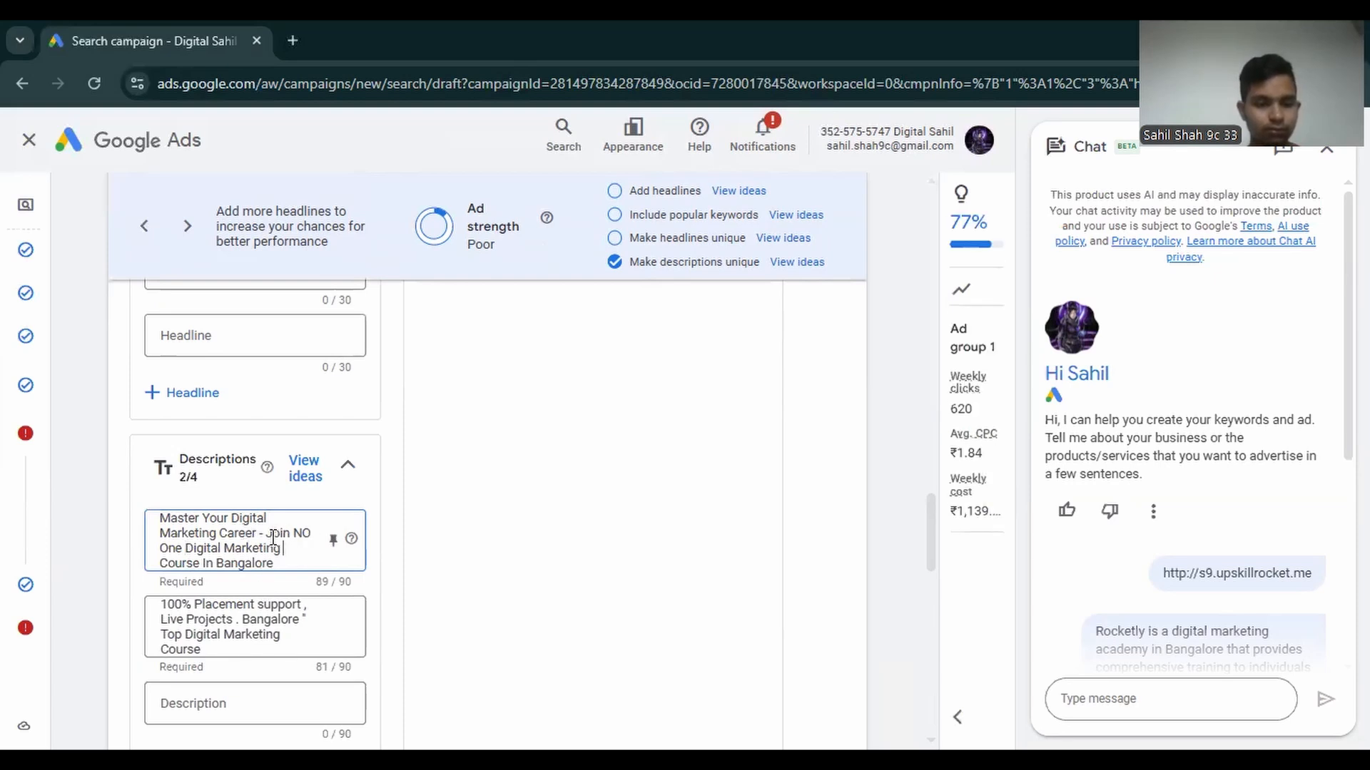
key(BackSpace)
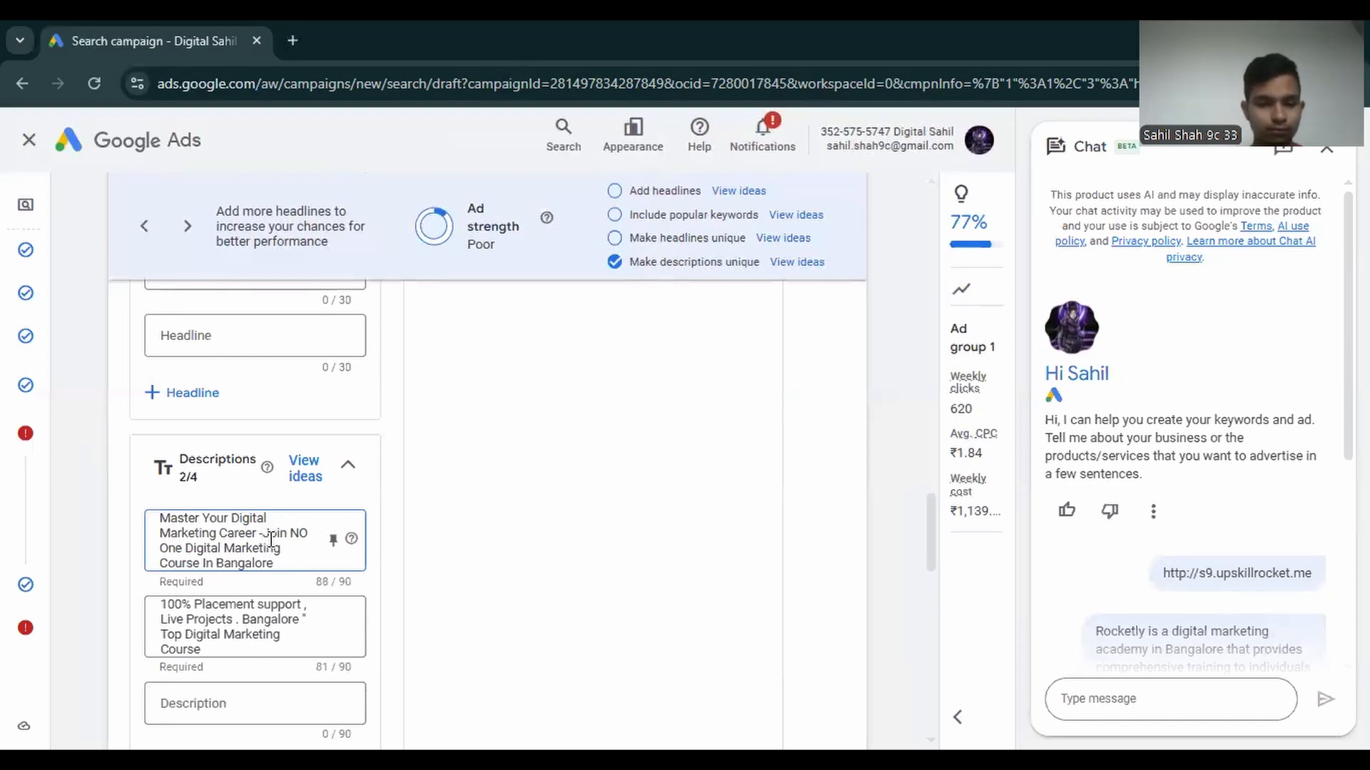
key(BackSpace)
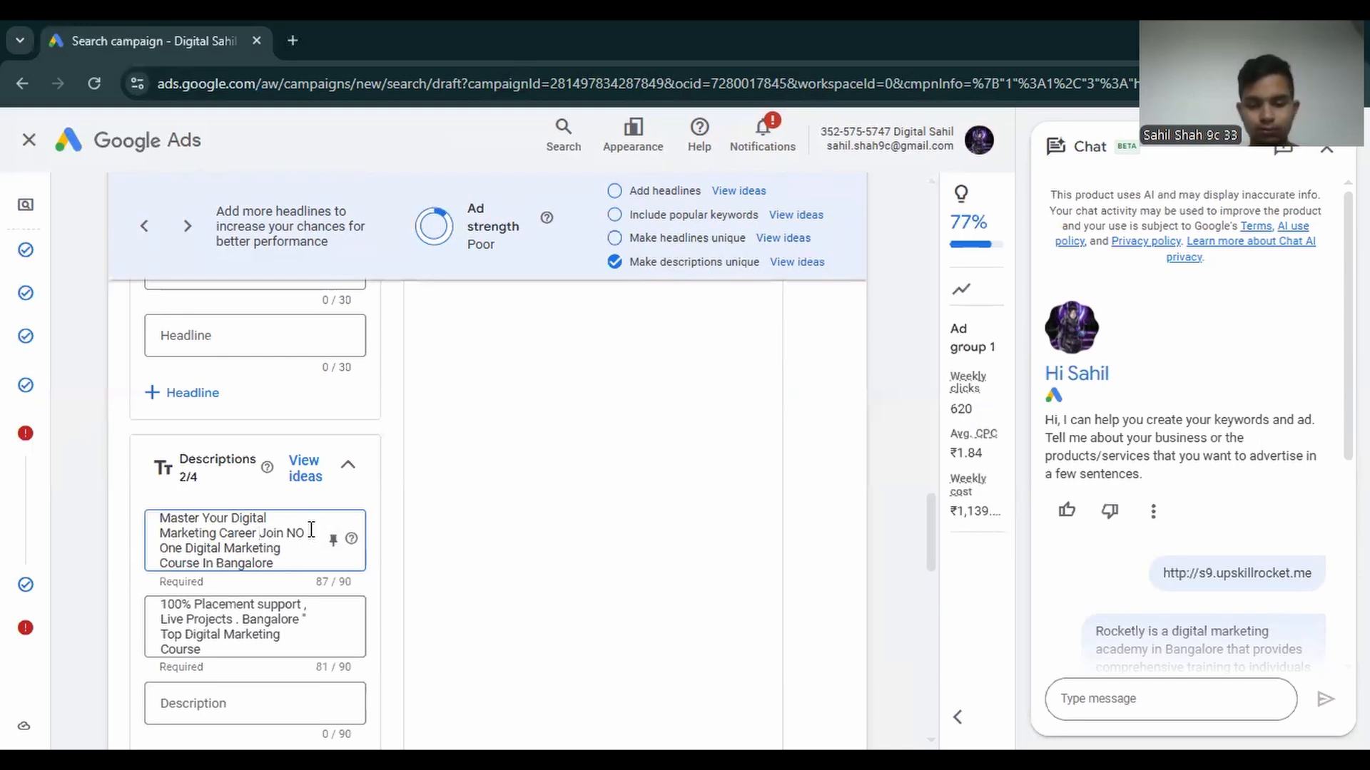
key(BackSpace)
key(BackSpace)
key(BackSpace)
text(o)
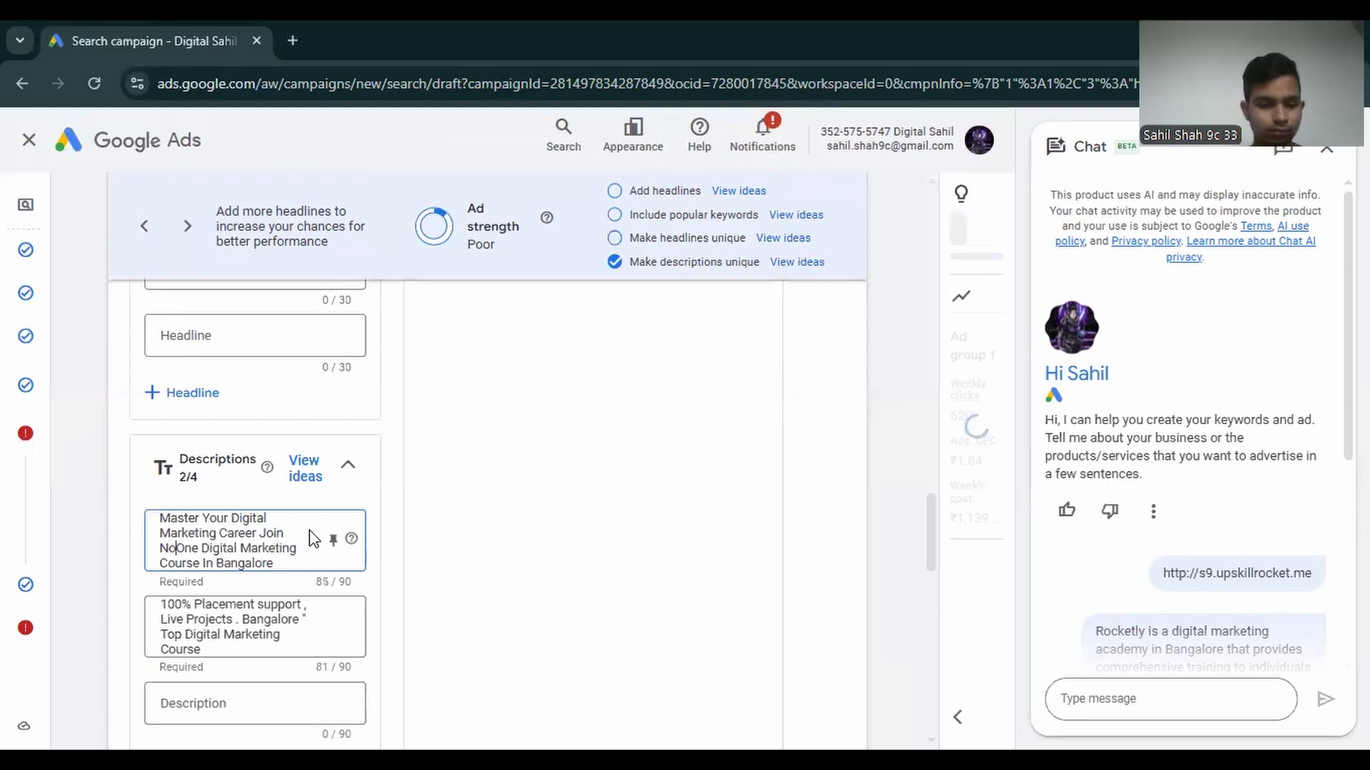
Replace "100%" with "100 Percent" at the start of the ad's second description.
click(209, 603)
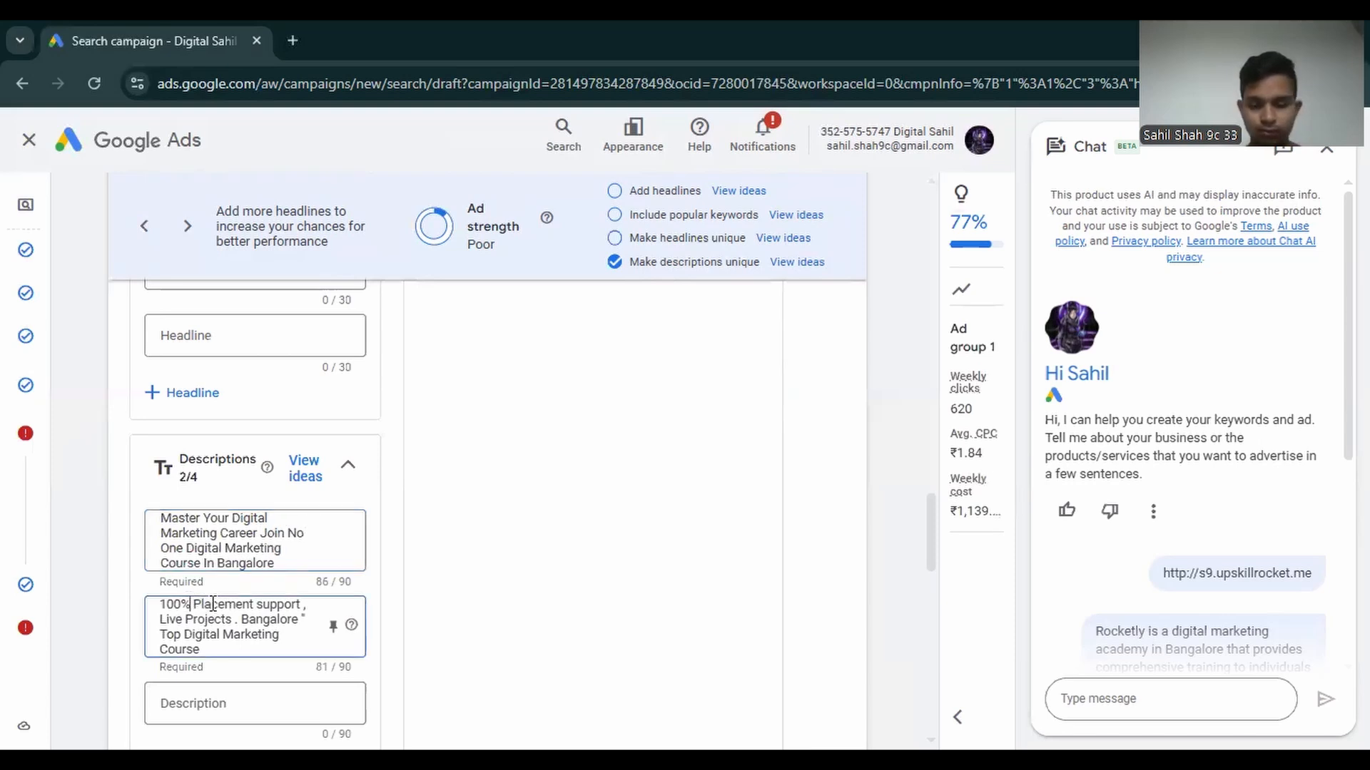
key(BackSpace)
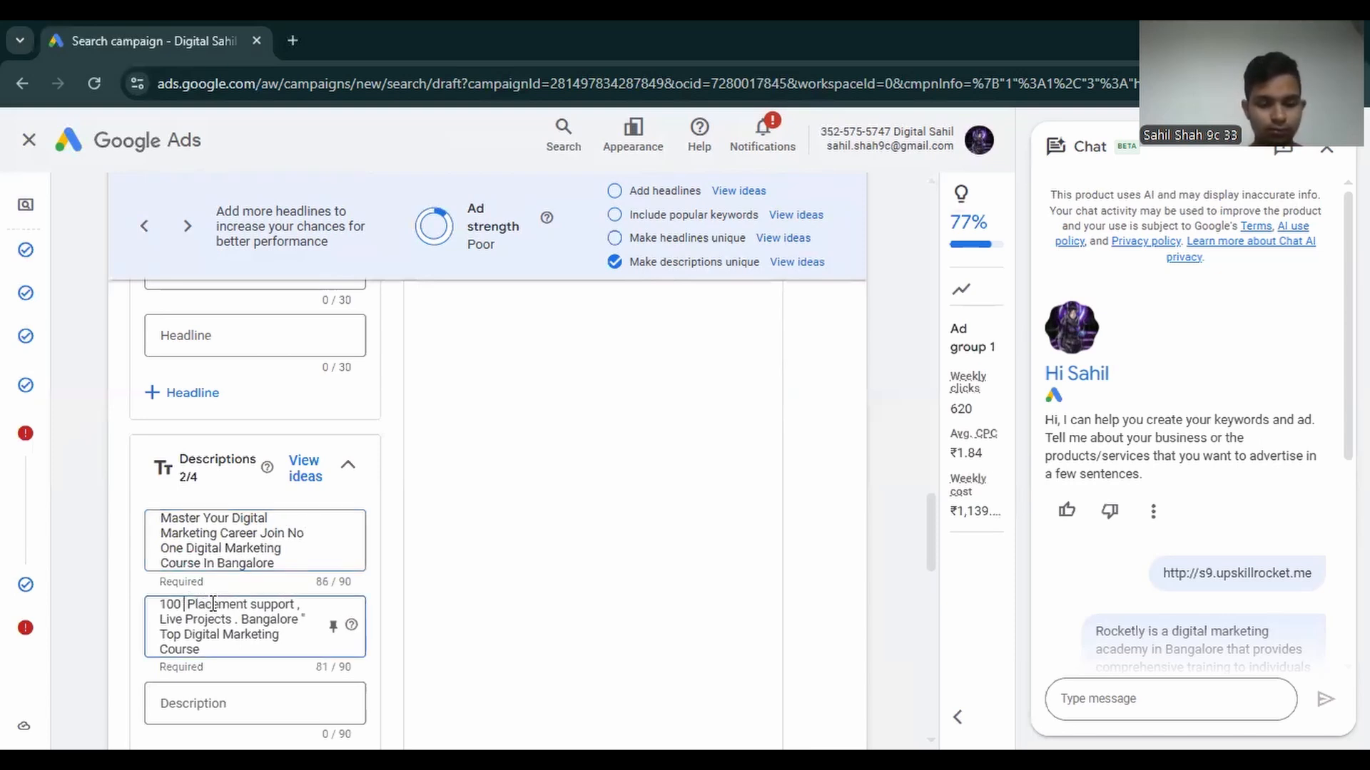
text(O)
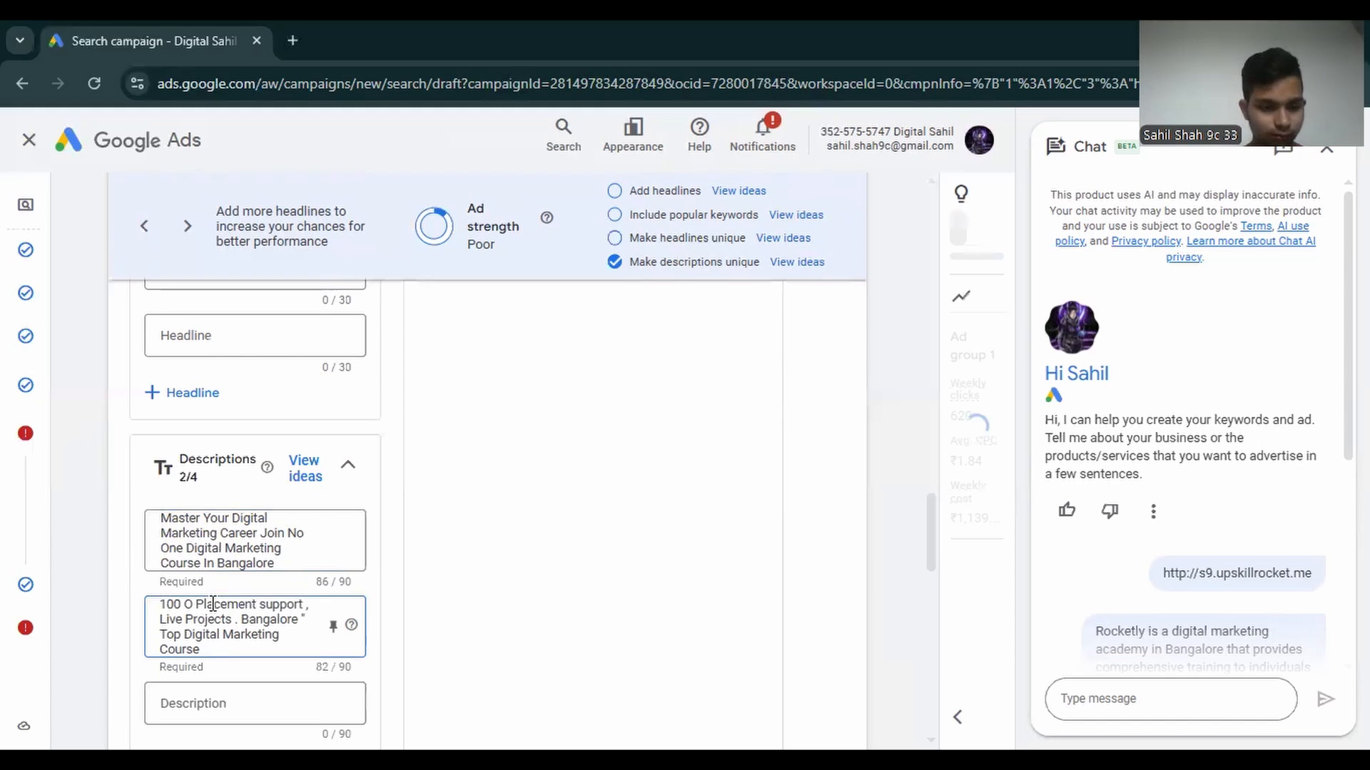
key(BackSpace)
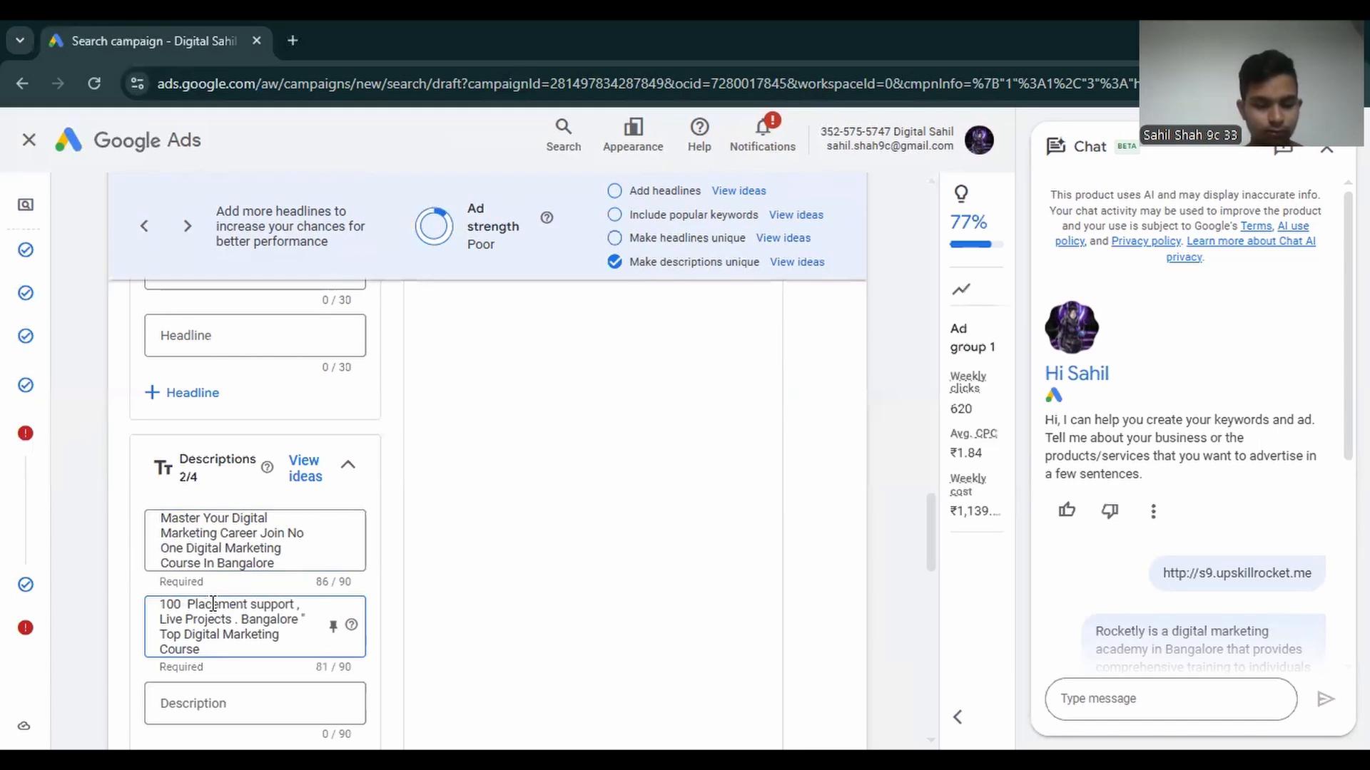
text(p)
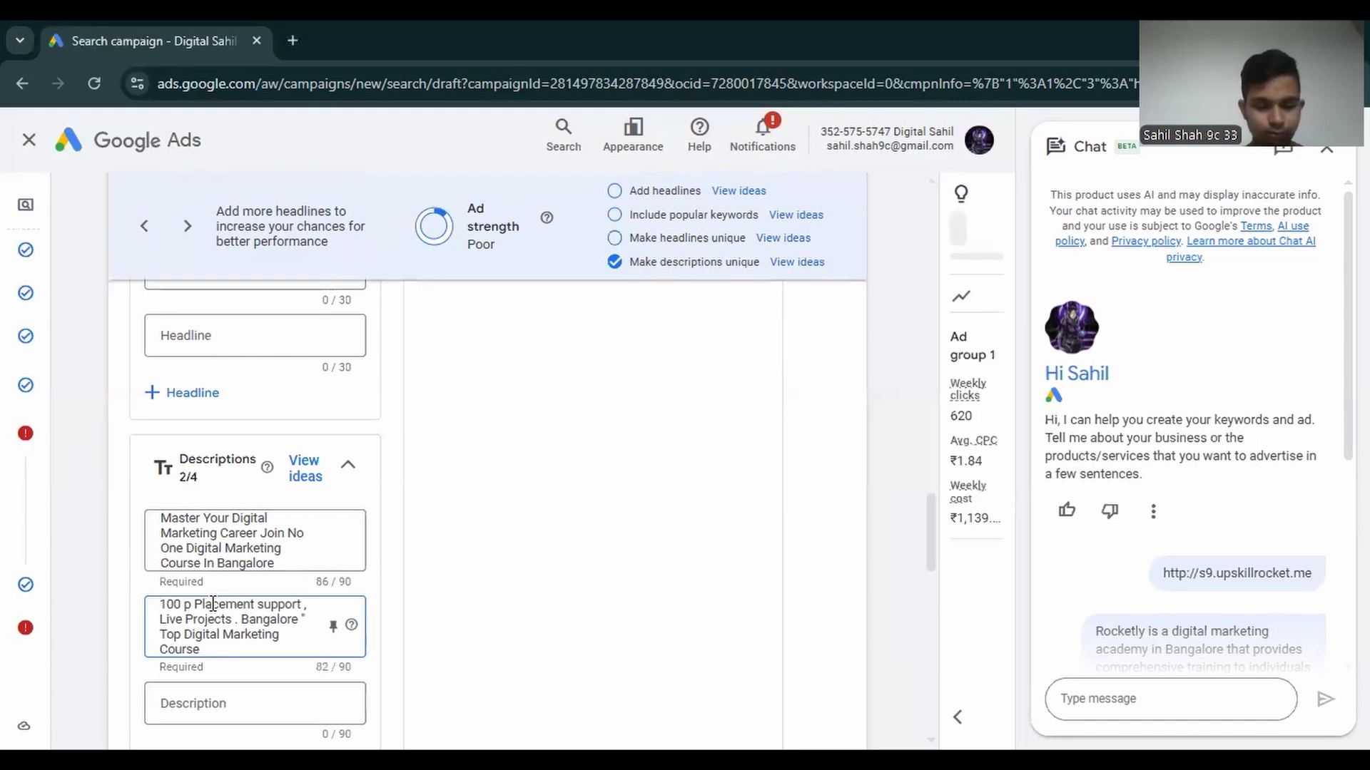
key(BackSpace)
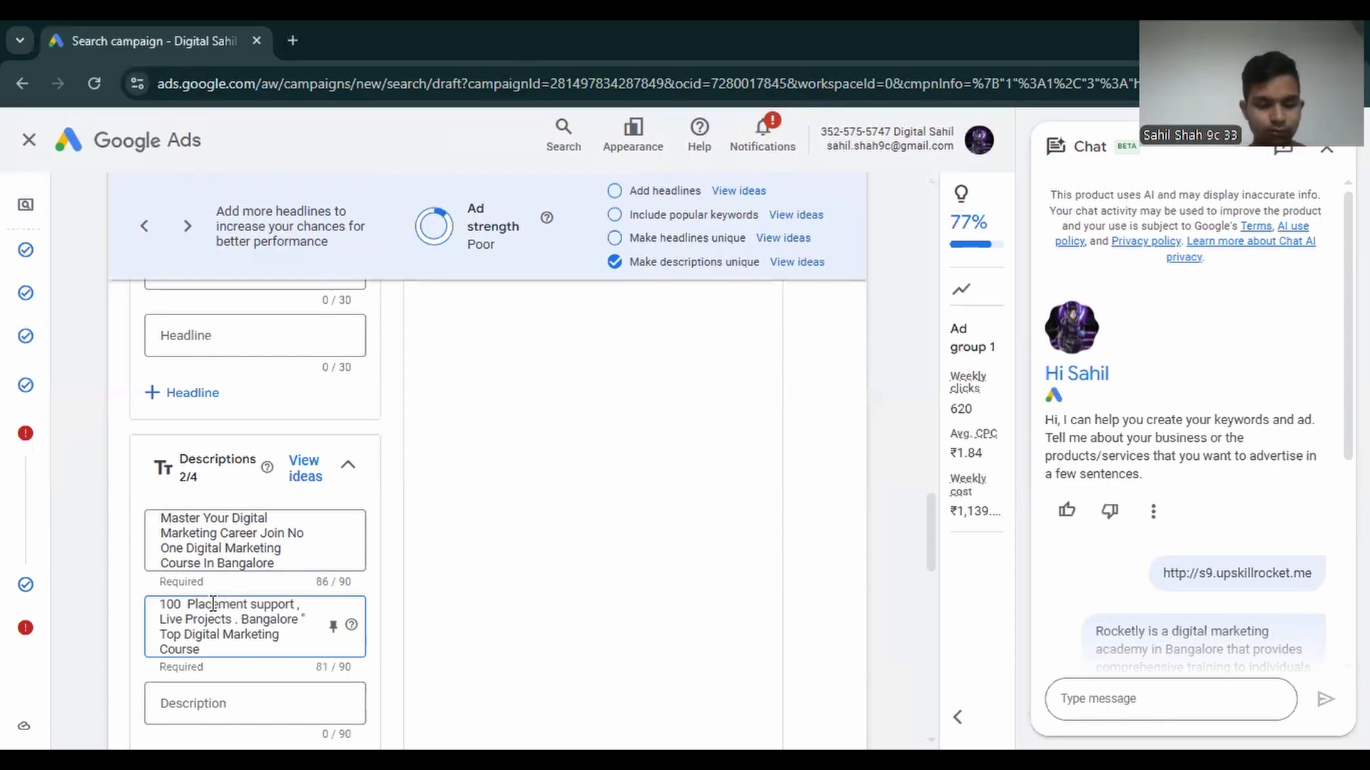
text(Percent)
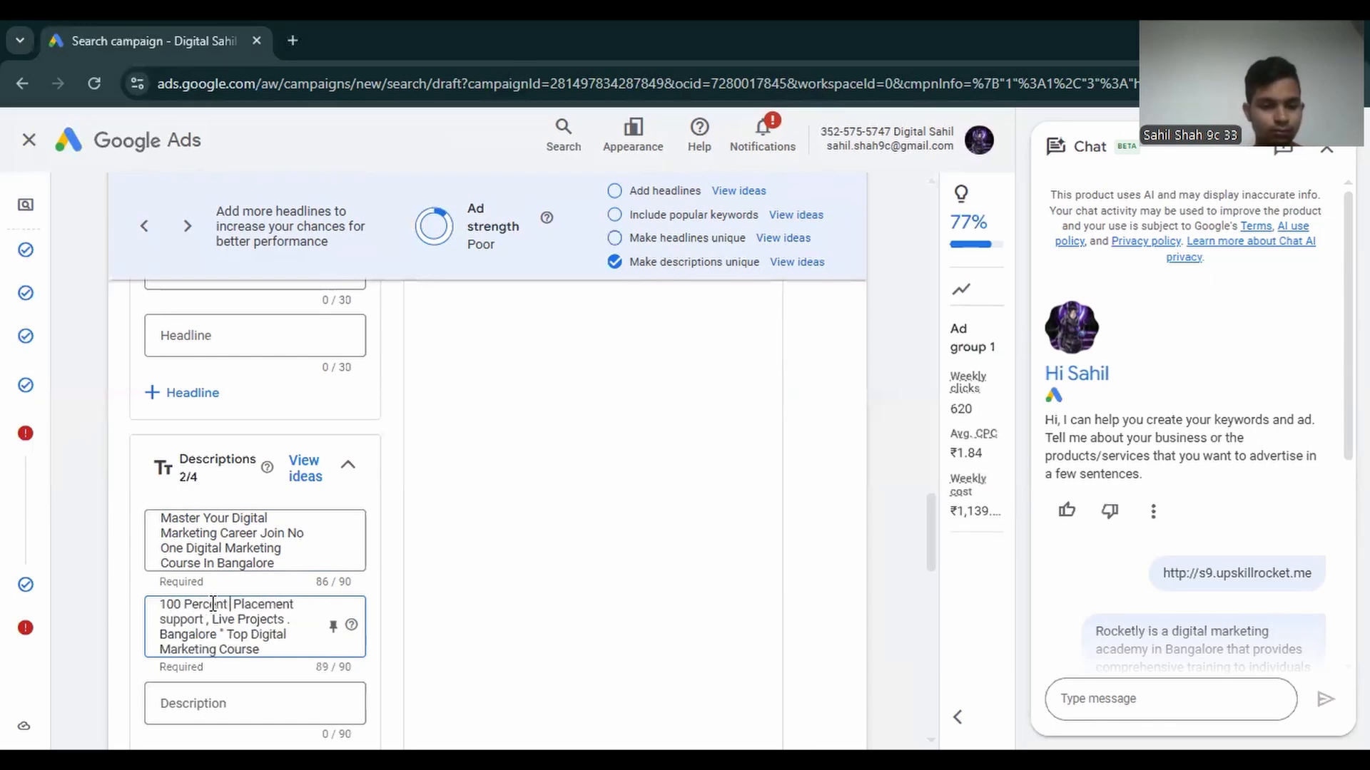
Proceed from the ad through the budget to the campaign review to check whether the ad issue is resolved.
scroll(402, 615, down, 10)
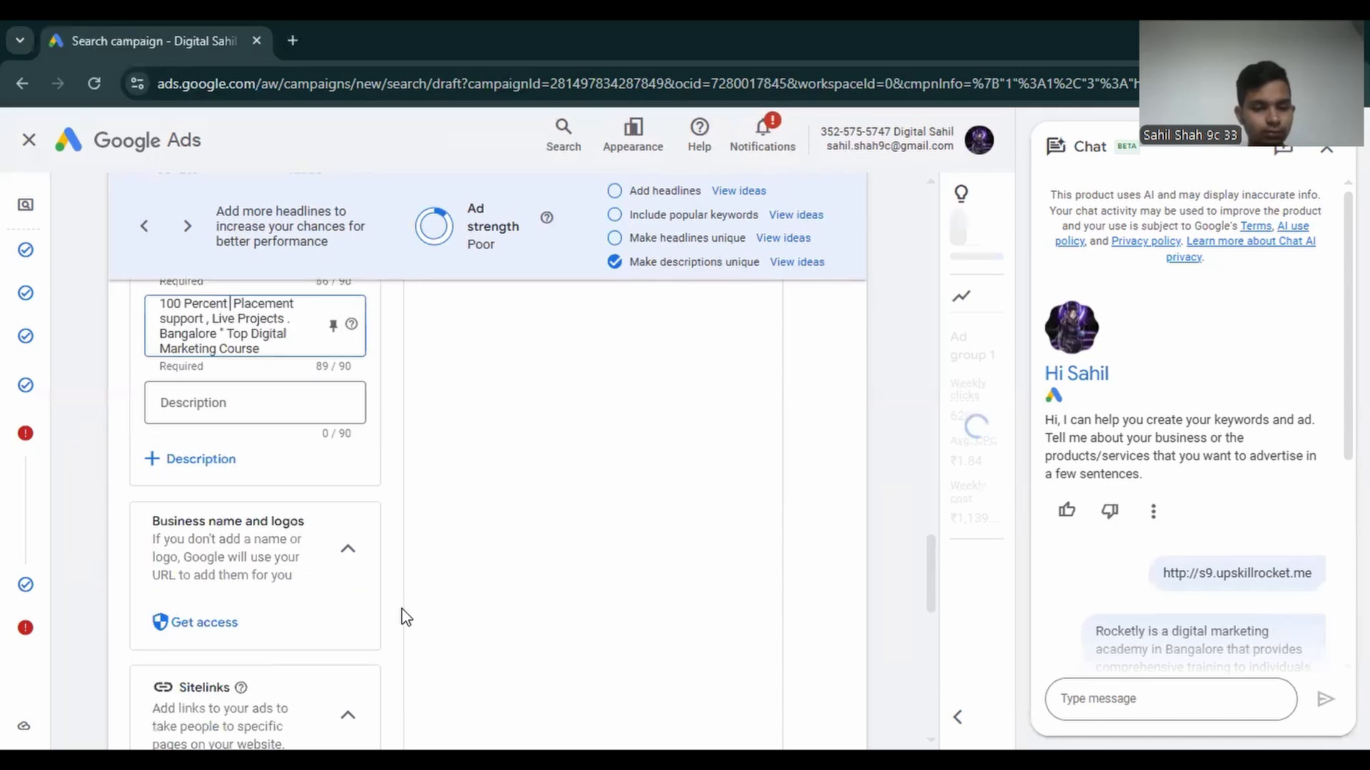
scroll(401, 615, down, 5)
click(833, 689)
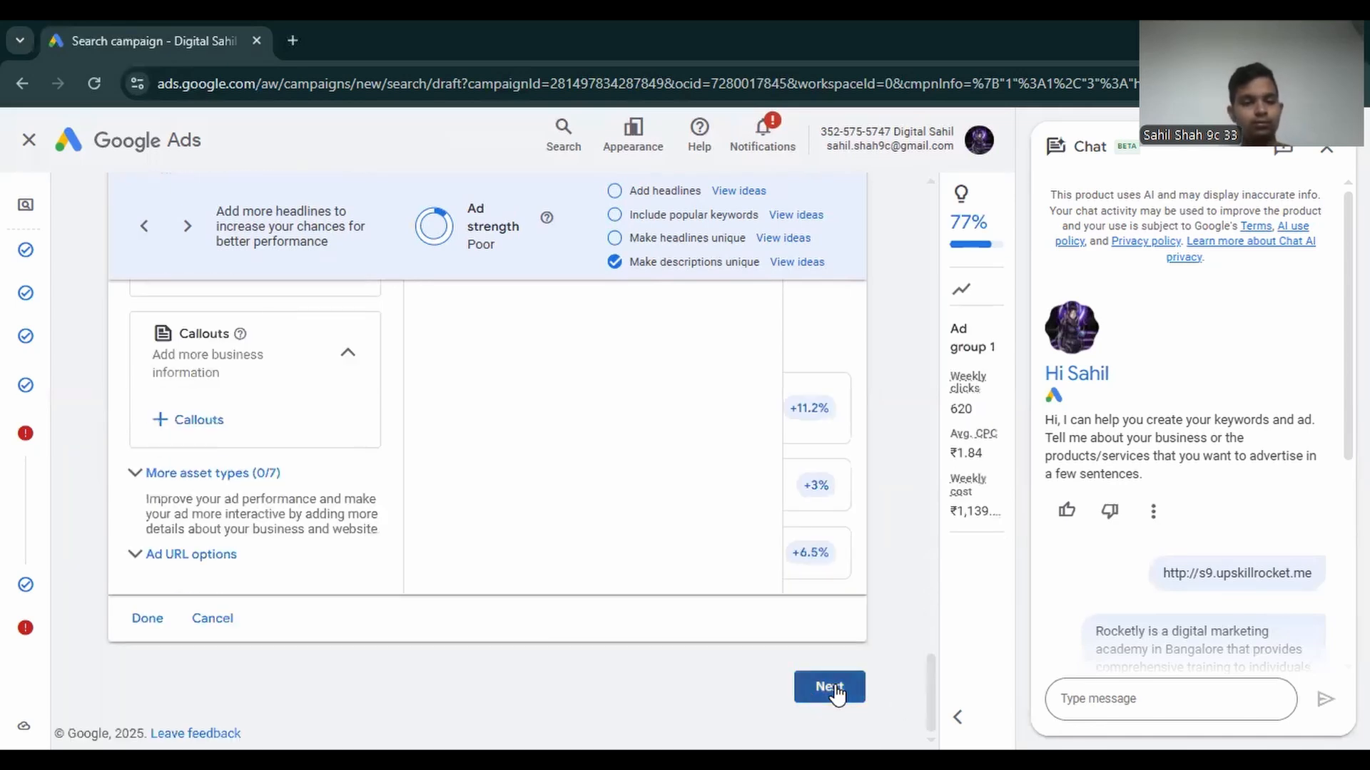
click(833, 688)
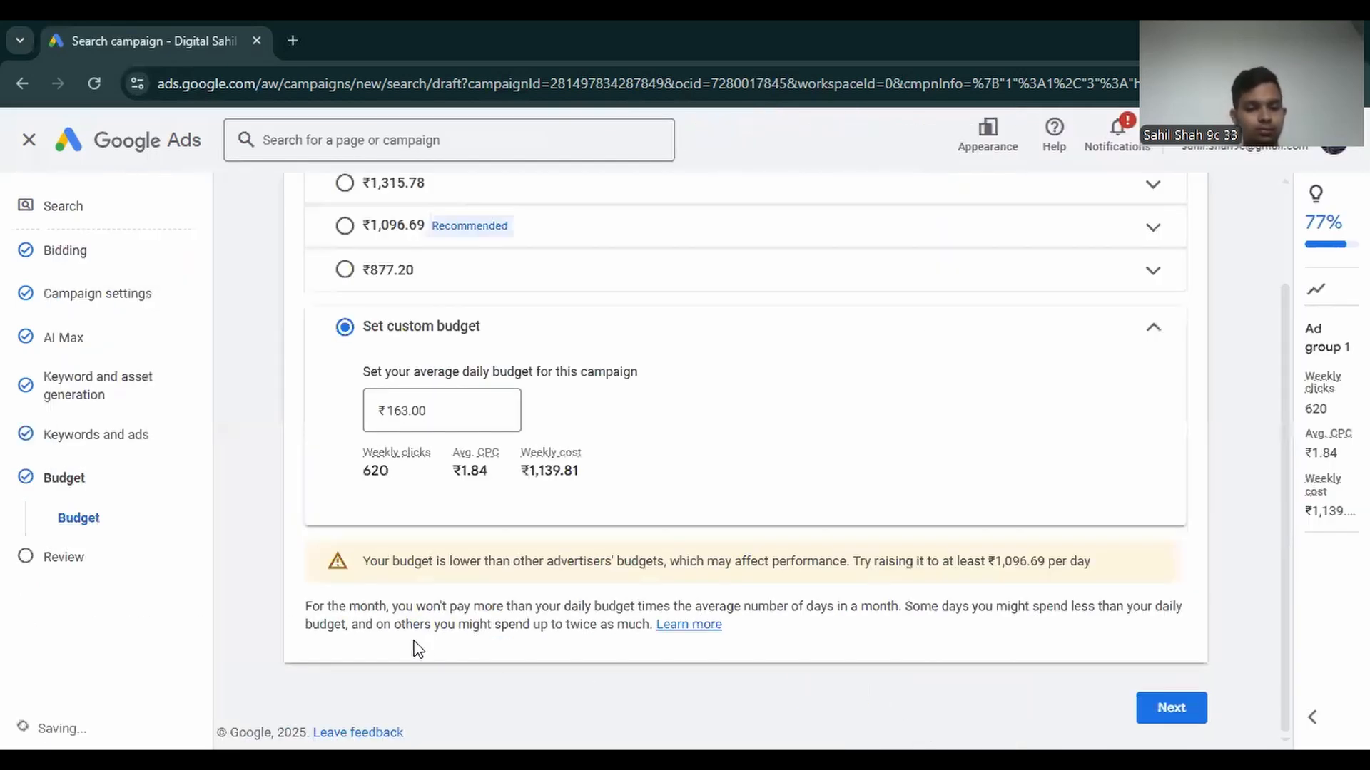
click(1166, 710)
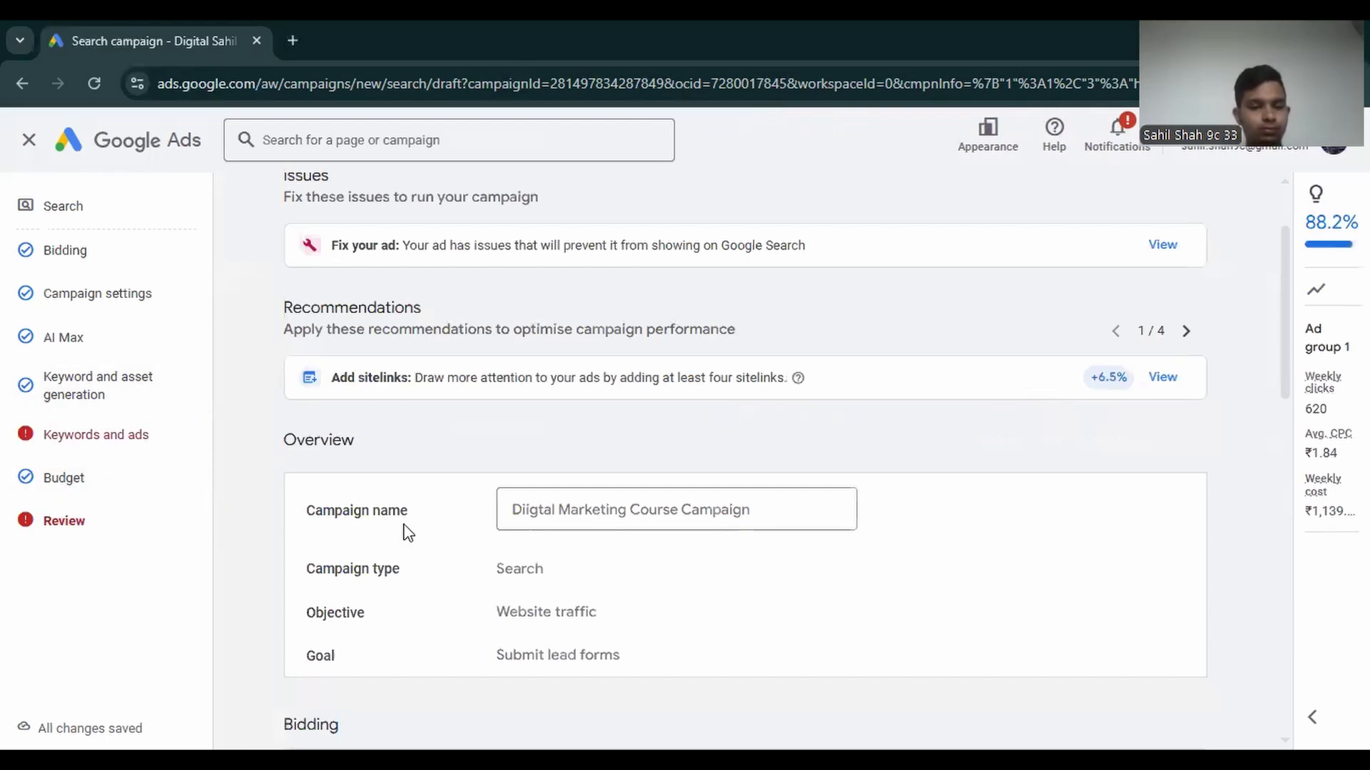
Return to the keywords and ads section and reread the punctuation and symbols policy finding.
click(102, 436)
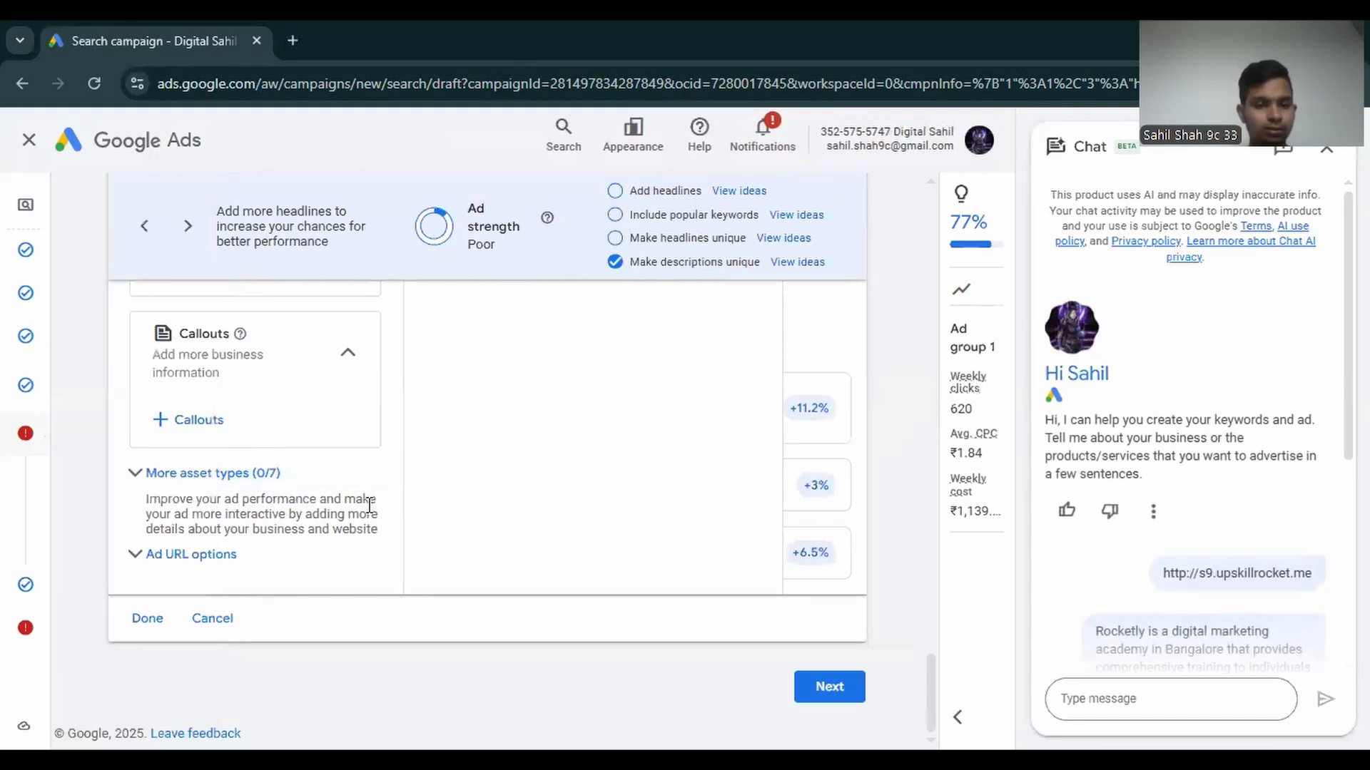
scroll(505, 521, up, 15)
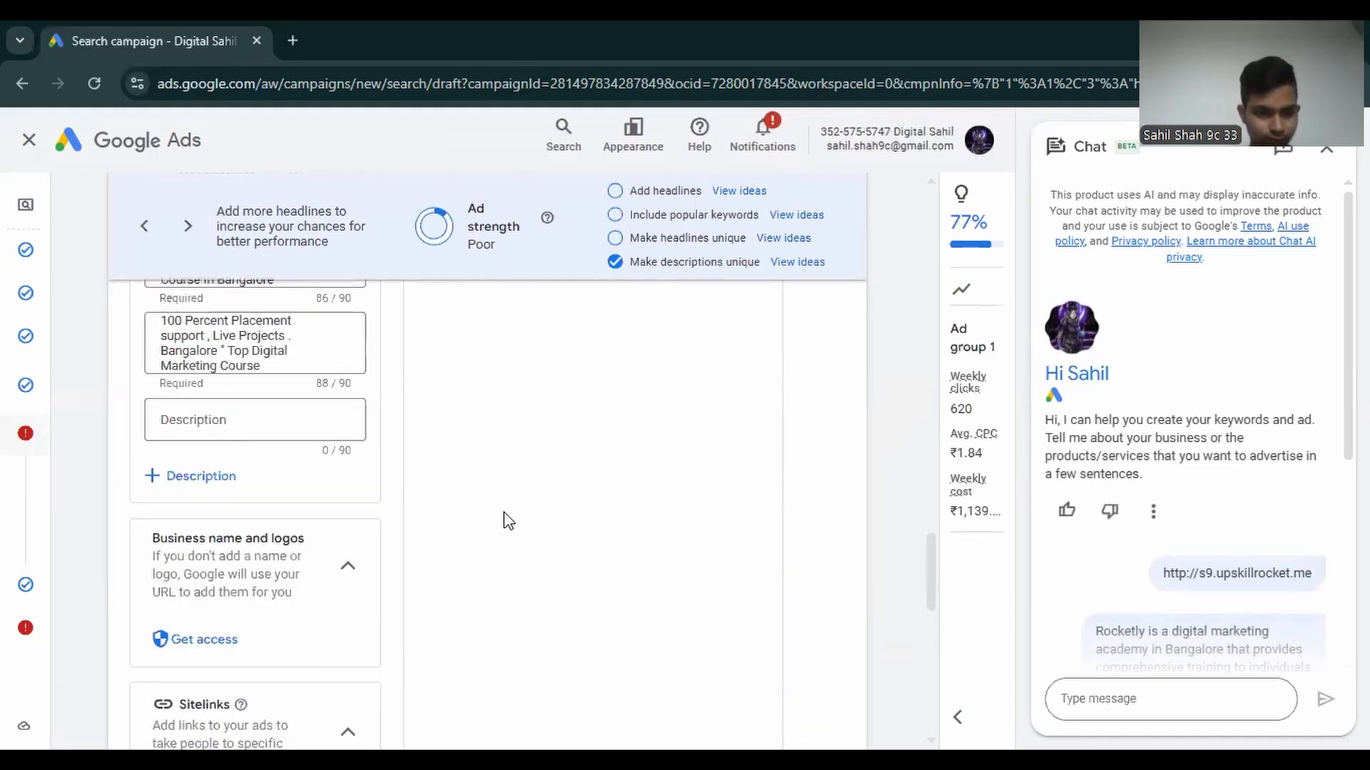
scroll(505, 521, up, 8)
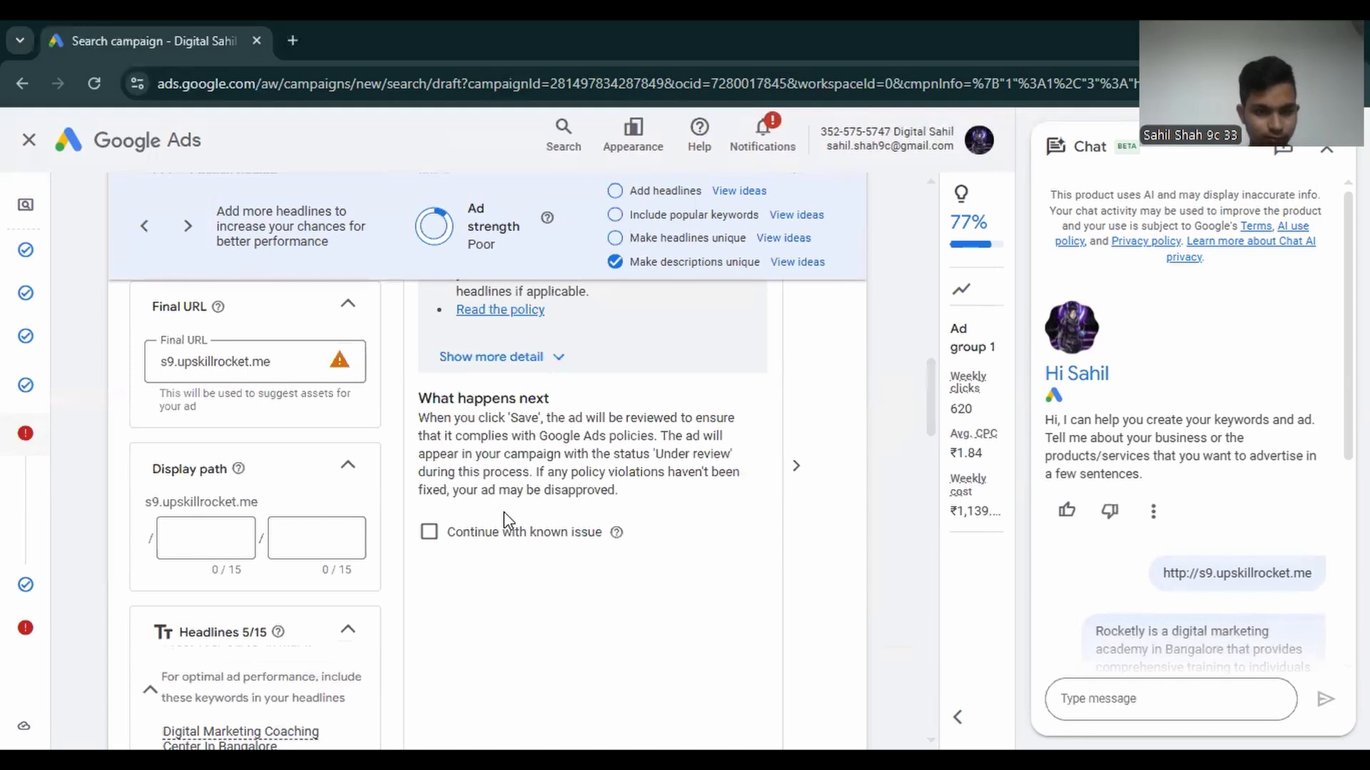
scroll(555, 585, up, 3)
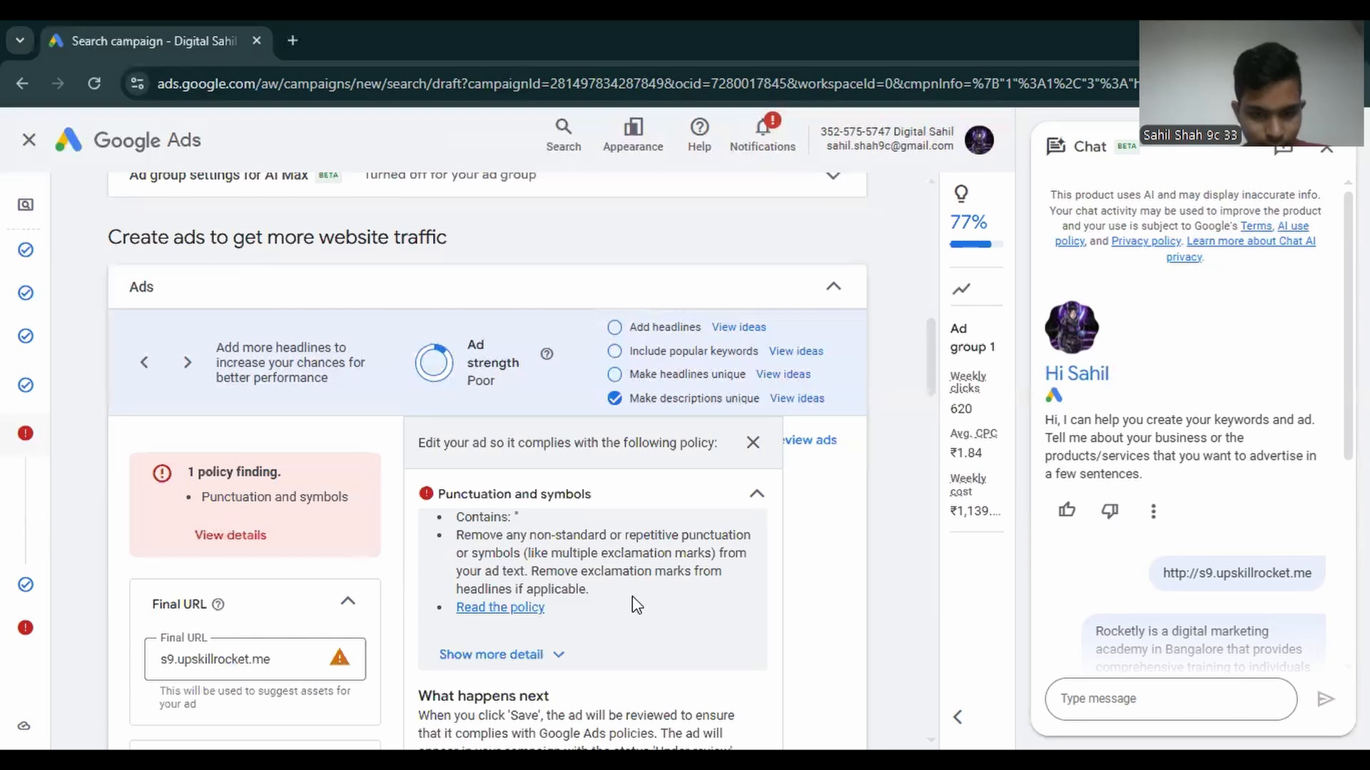
Inspect the full text of the first three ad headlines for non-standard punctuation or symbols.
scroll(397, 579, down, 4)
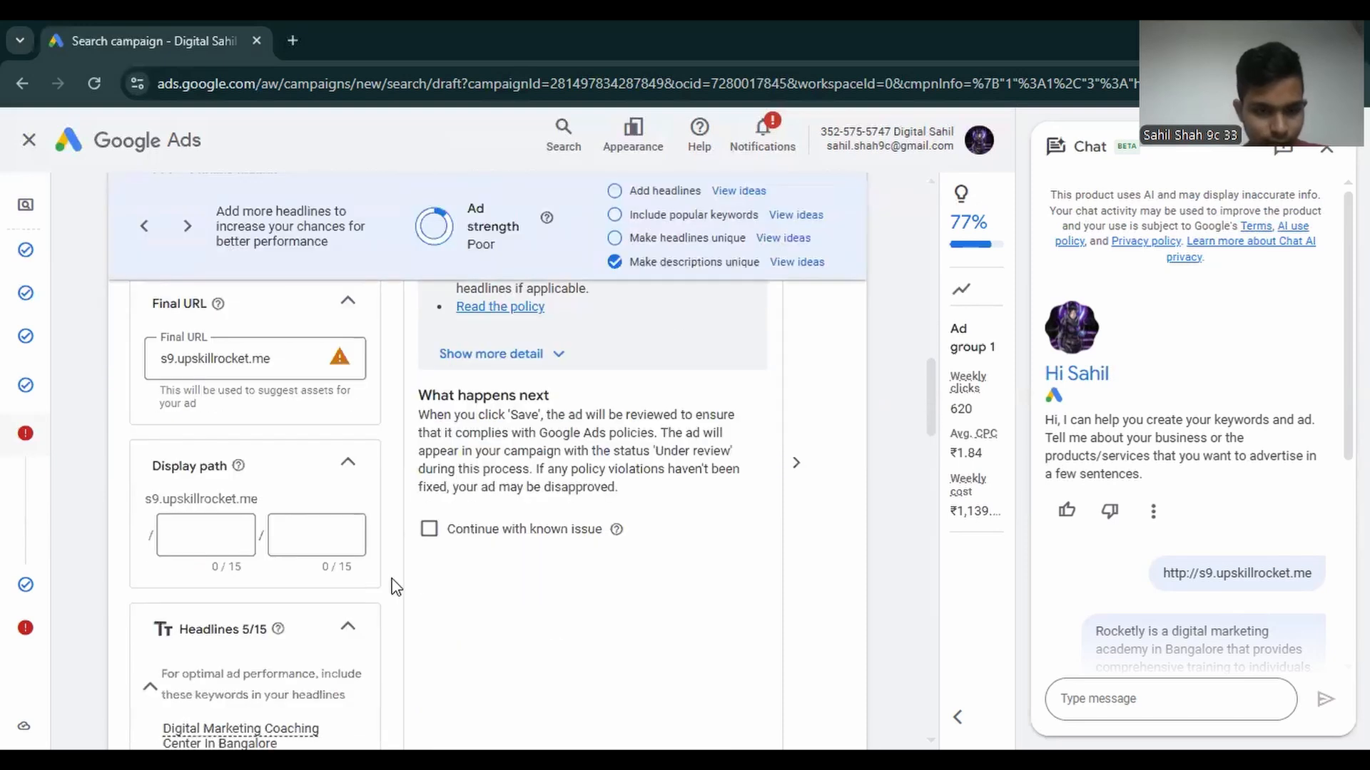
scroll(314, 548, down, 3)
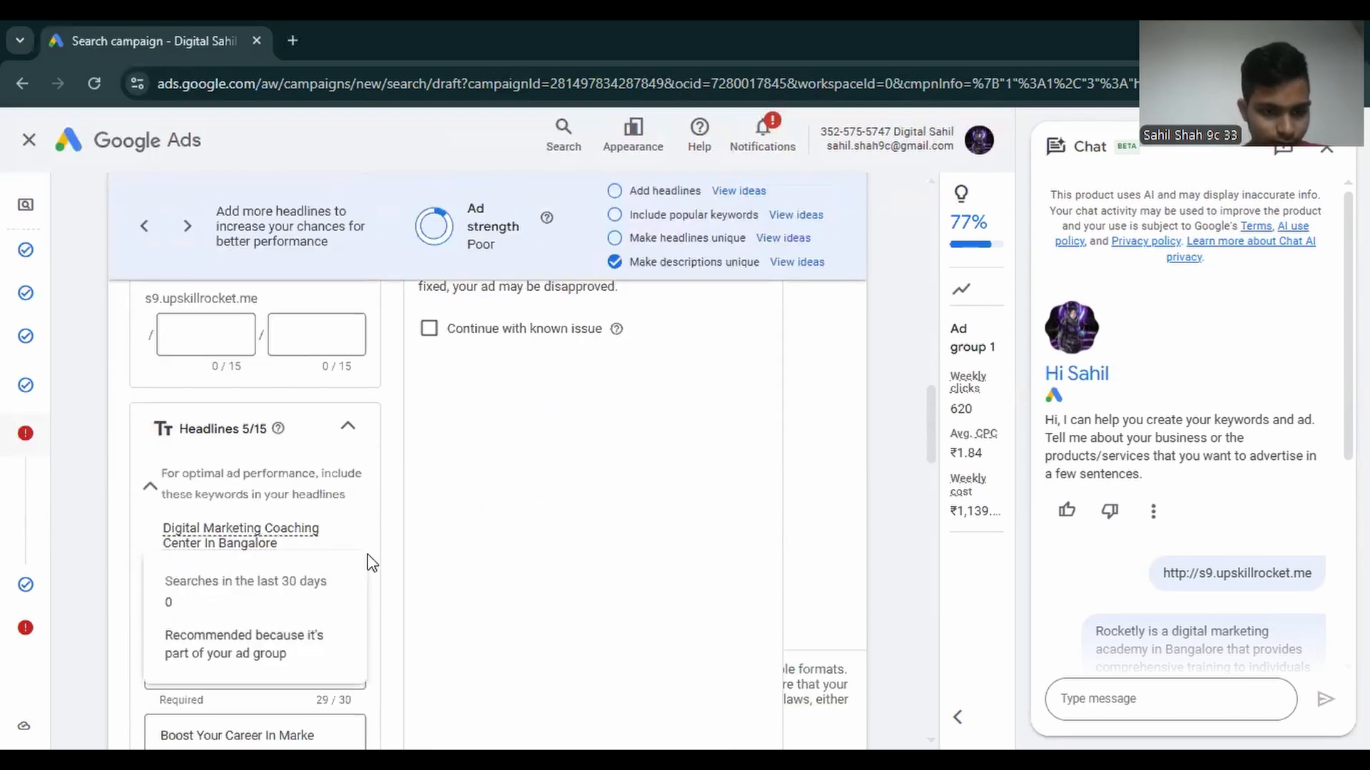
scroll(367, 564, down, 3)
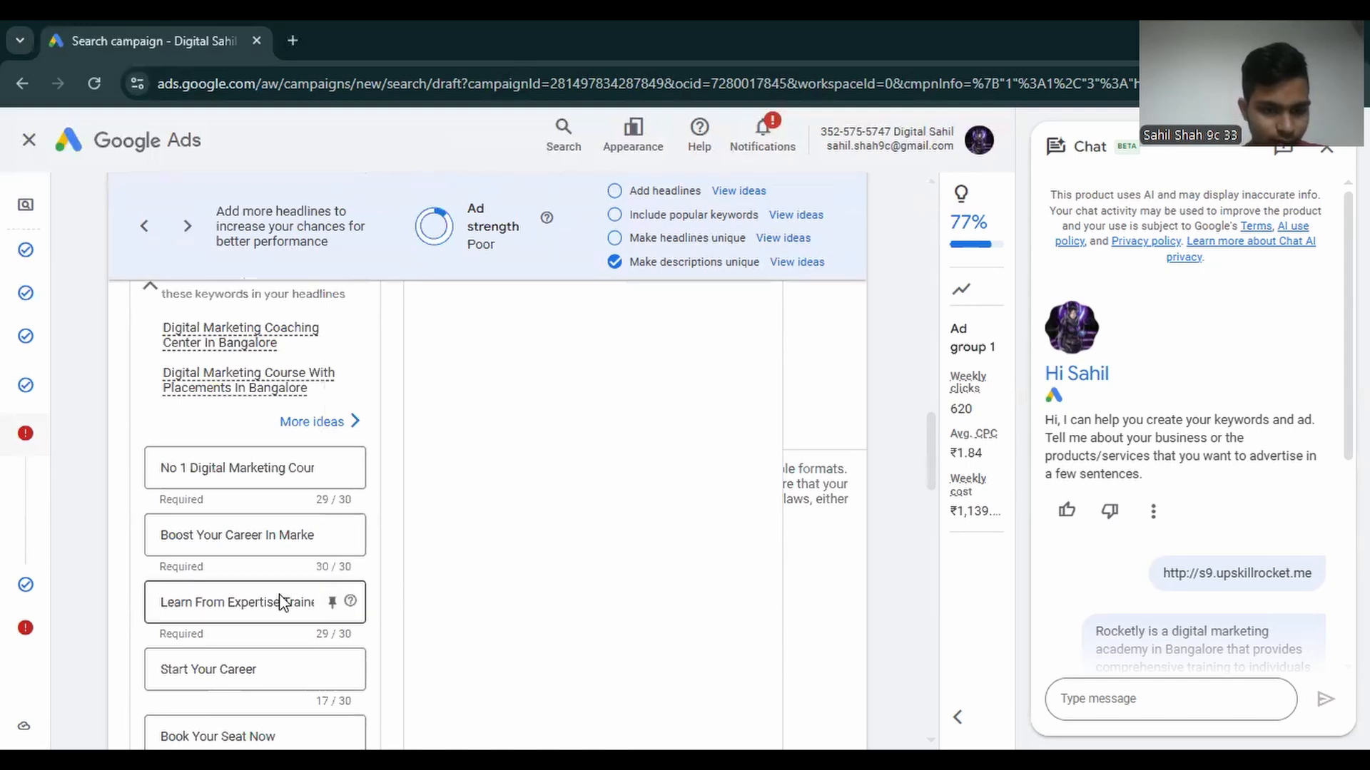
click(292, 535)
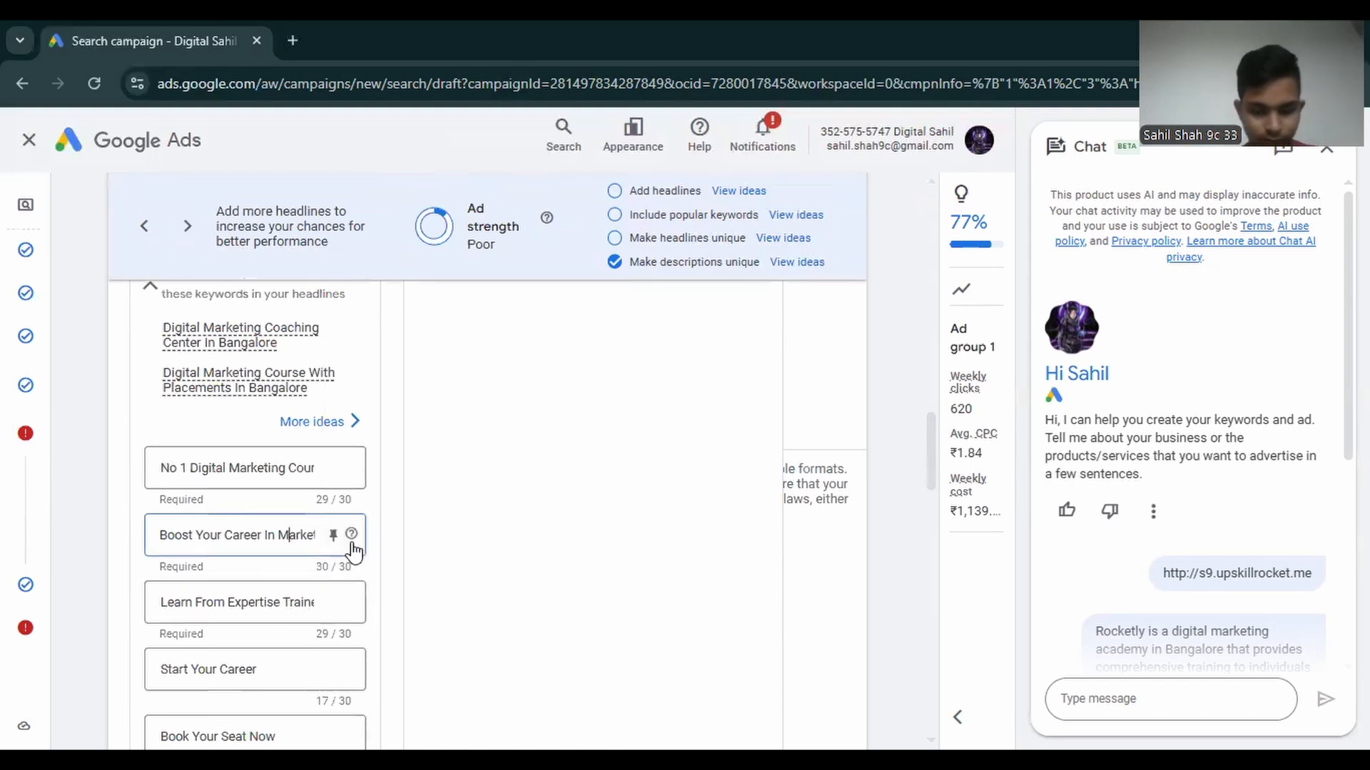
key(Right)
key(Right)
key(Right)
key(Right)
key(Right)
key(Right)
key(Right)
key(Right)
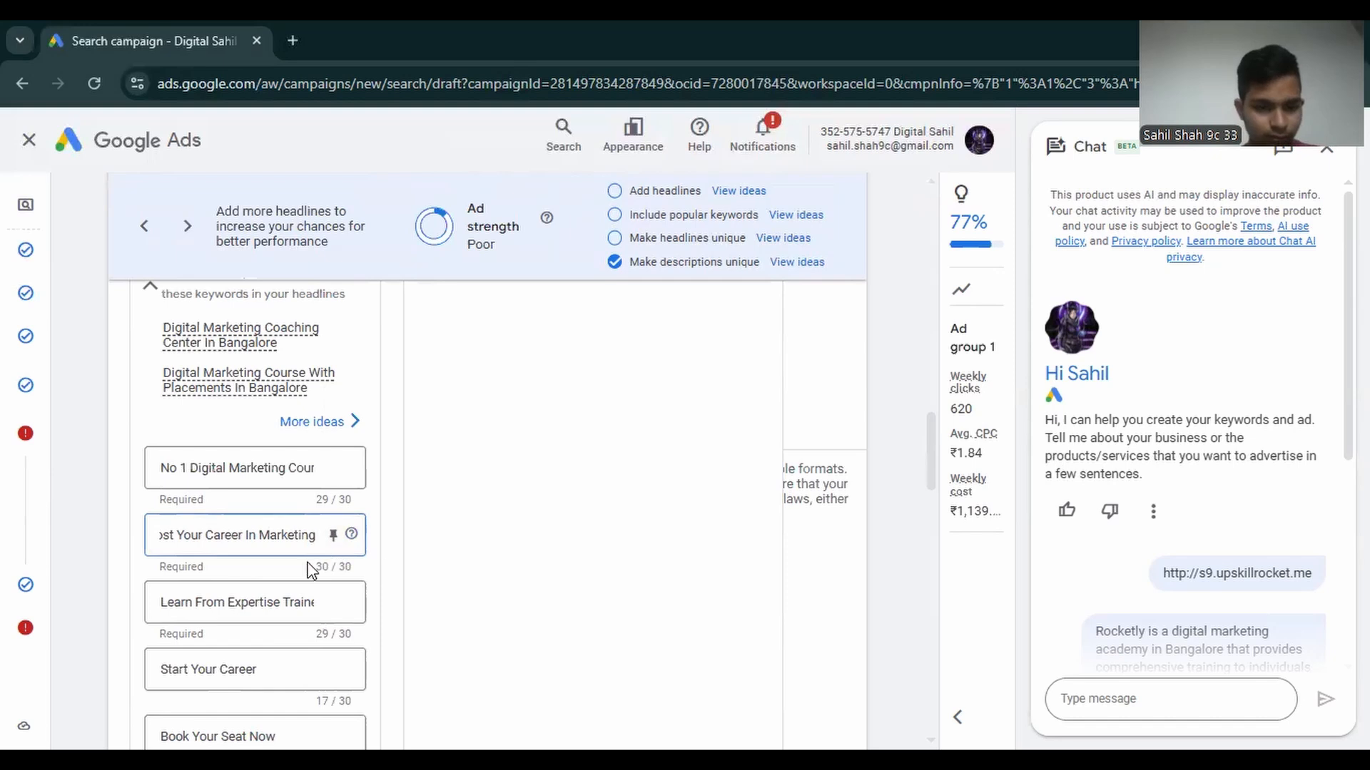
click(315, 468)
key(End)
click(307, 602)
key(End)
Delete the stray quotation mark between "Bangalore" and "Top Digital Marketing Course" in the second description.
scroll(371, 607, down, 3)
scroll(371, 606, down, 6)
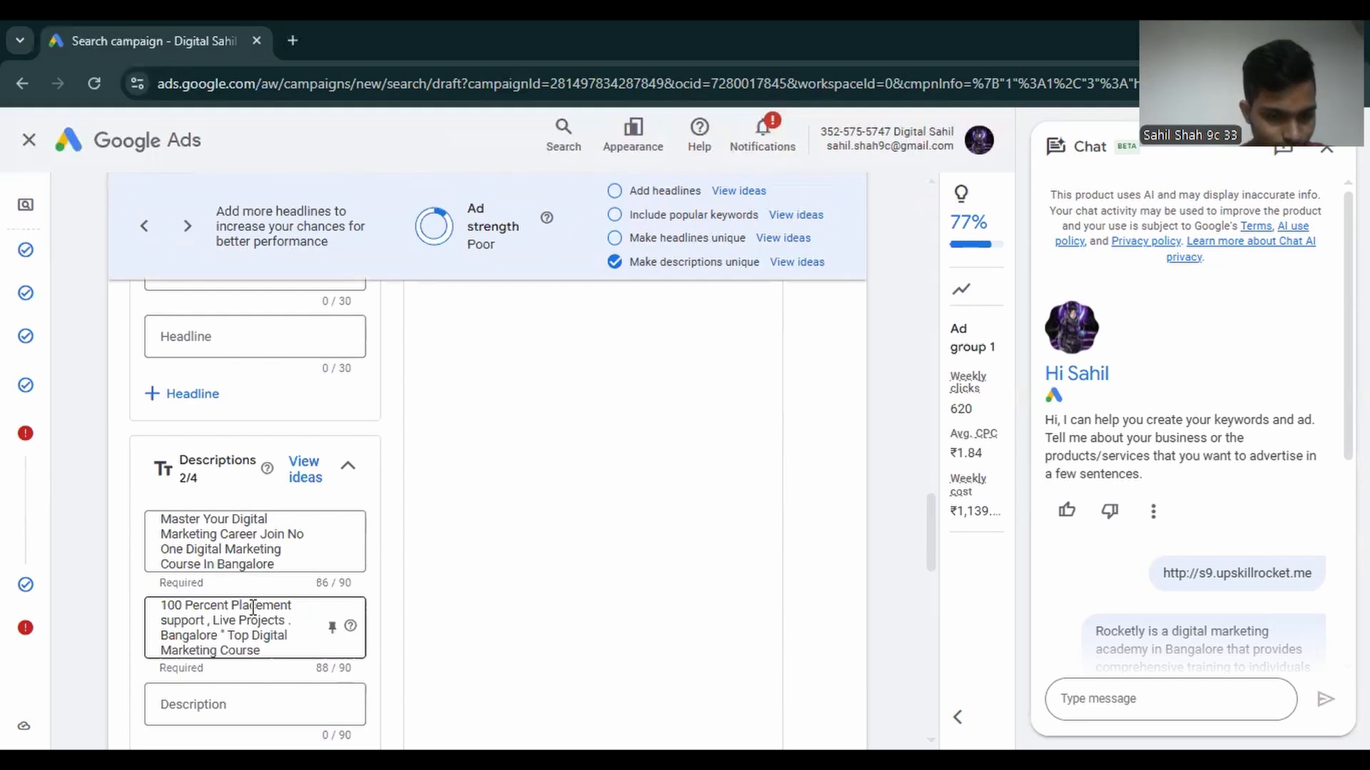
click(227, 634)
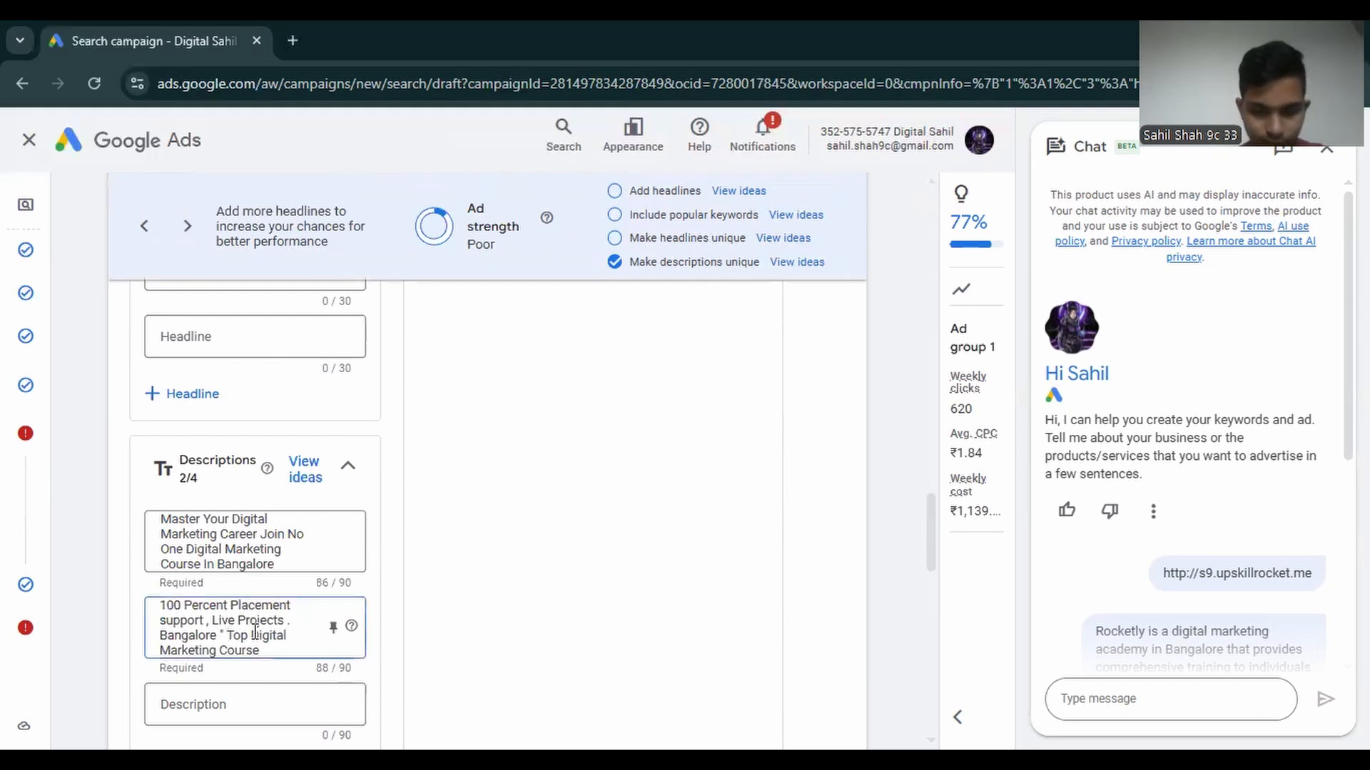
key(BackSpace)
key(BackSpace)
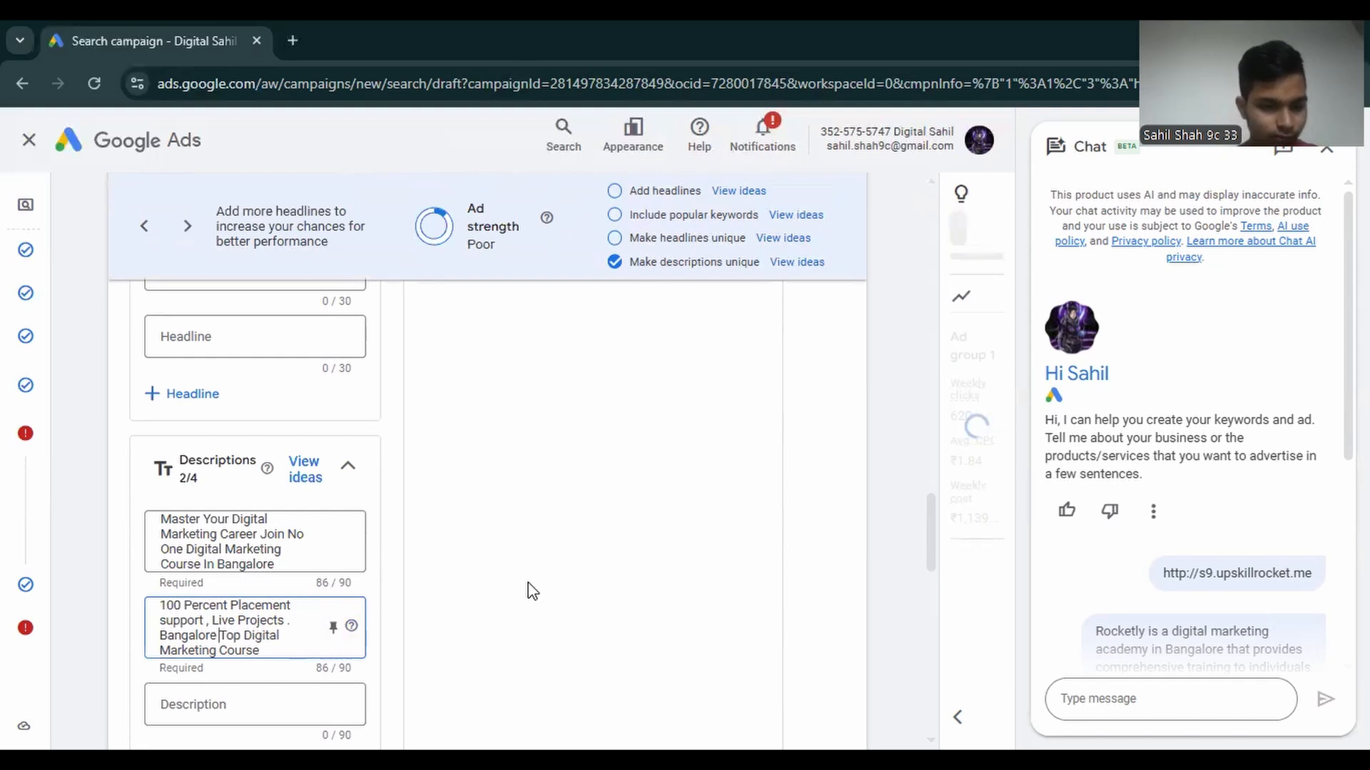
Continue from the corrected ad past the budget to the campaign review.
scroll(528, 590, down, 3)
scroll(528, 590, down, 14)
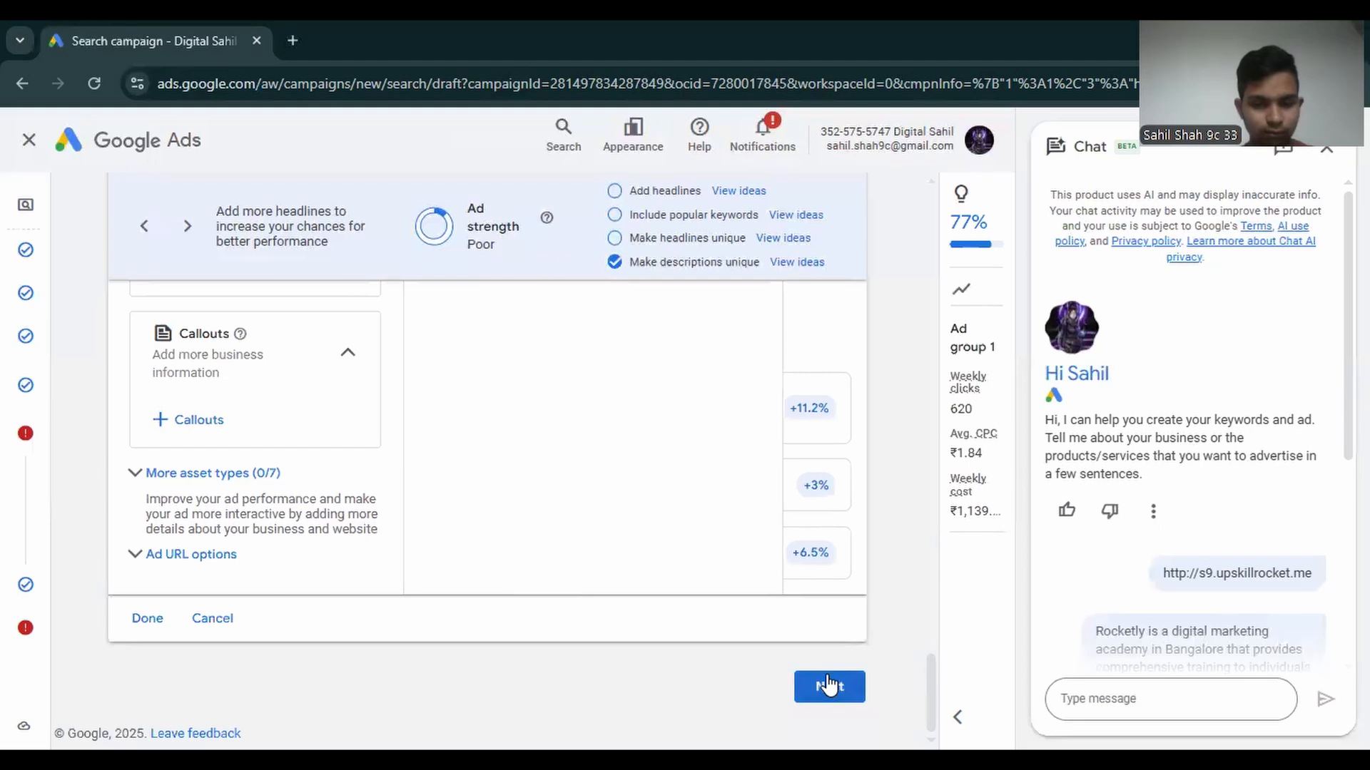
click(828, 684)
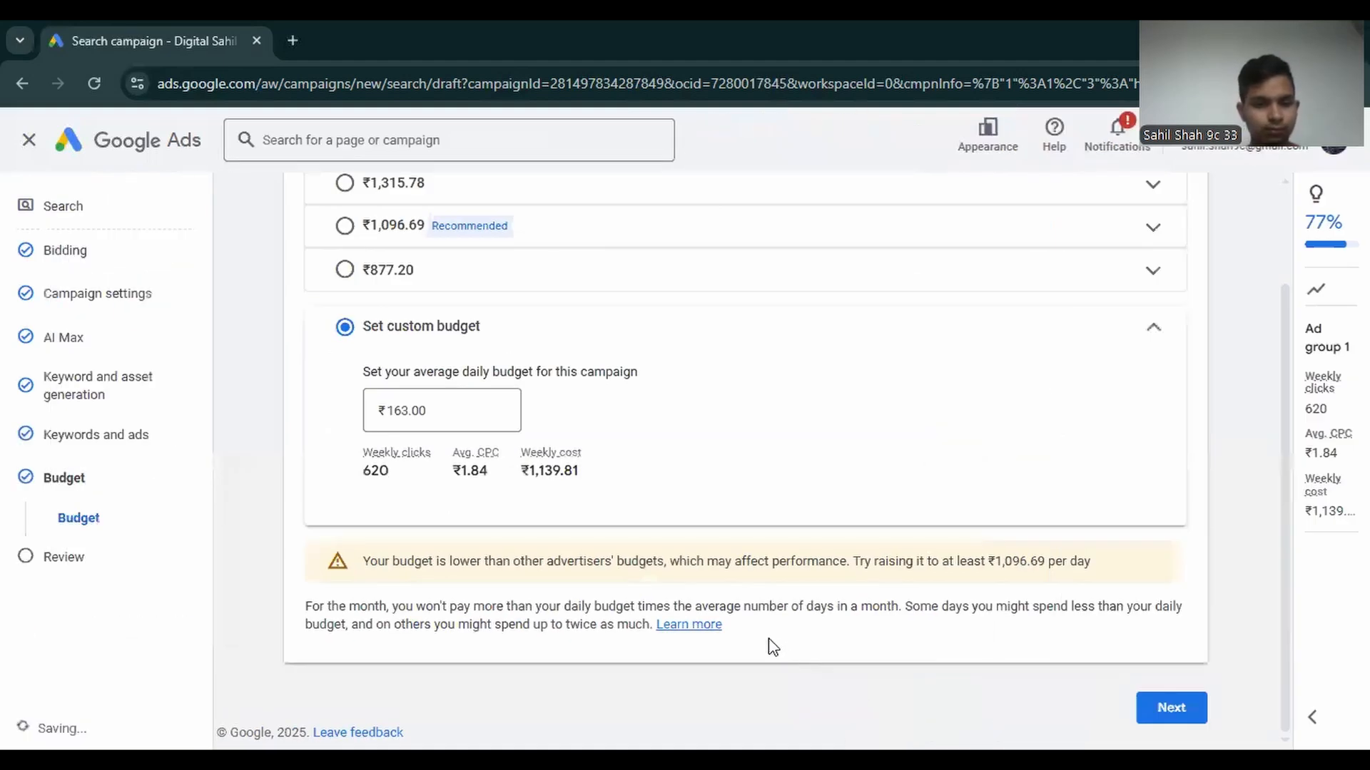
click(1149, 708)
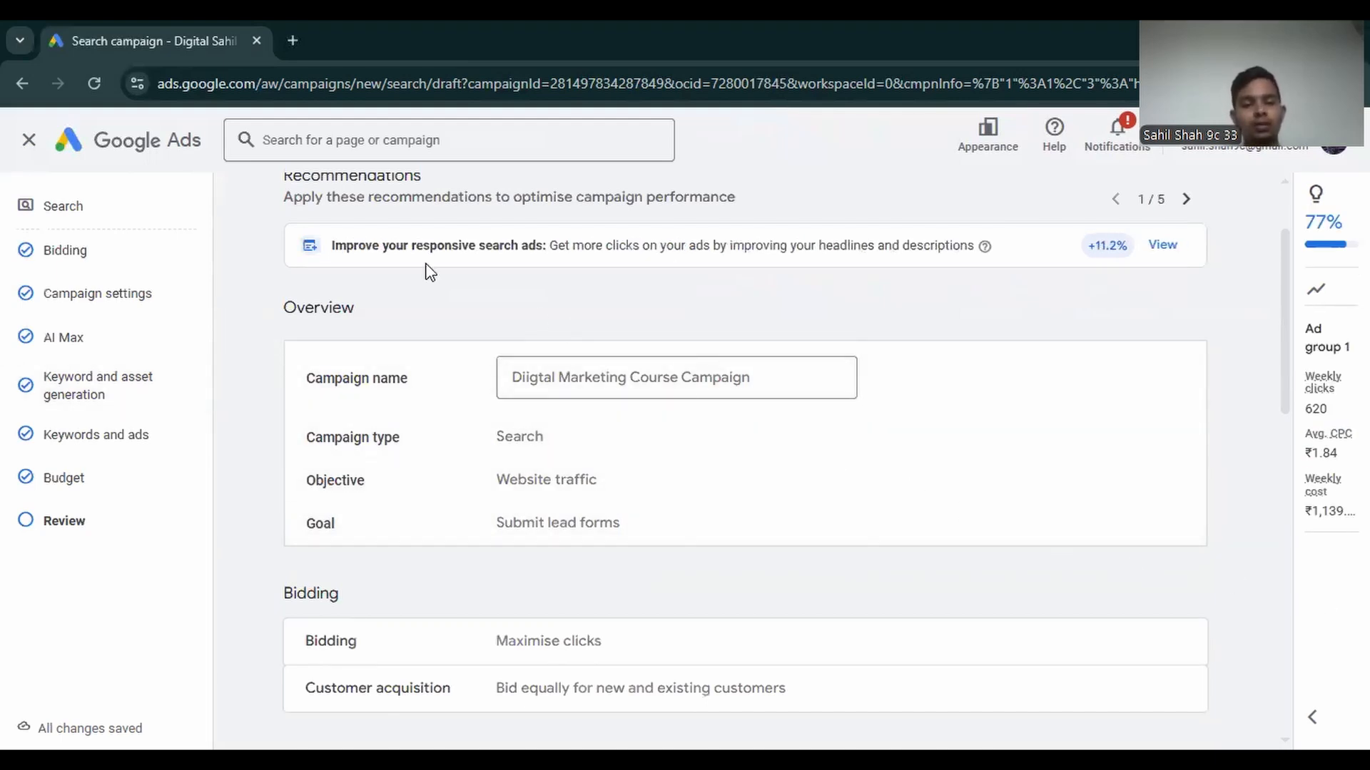
Look through the campaign review summary and publish the campaign.
scroll(742, 438, down, 8)
scroll(739, 435, down, 5)
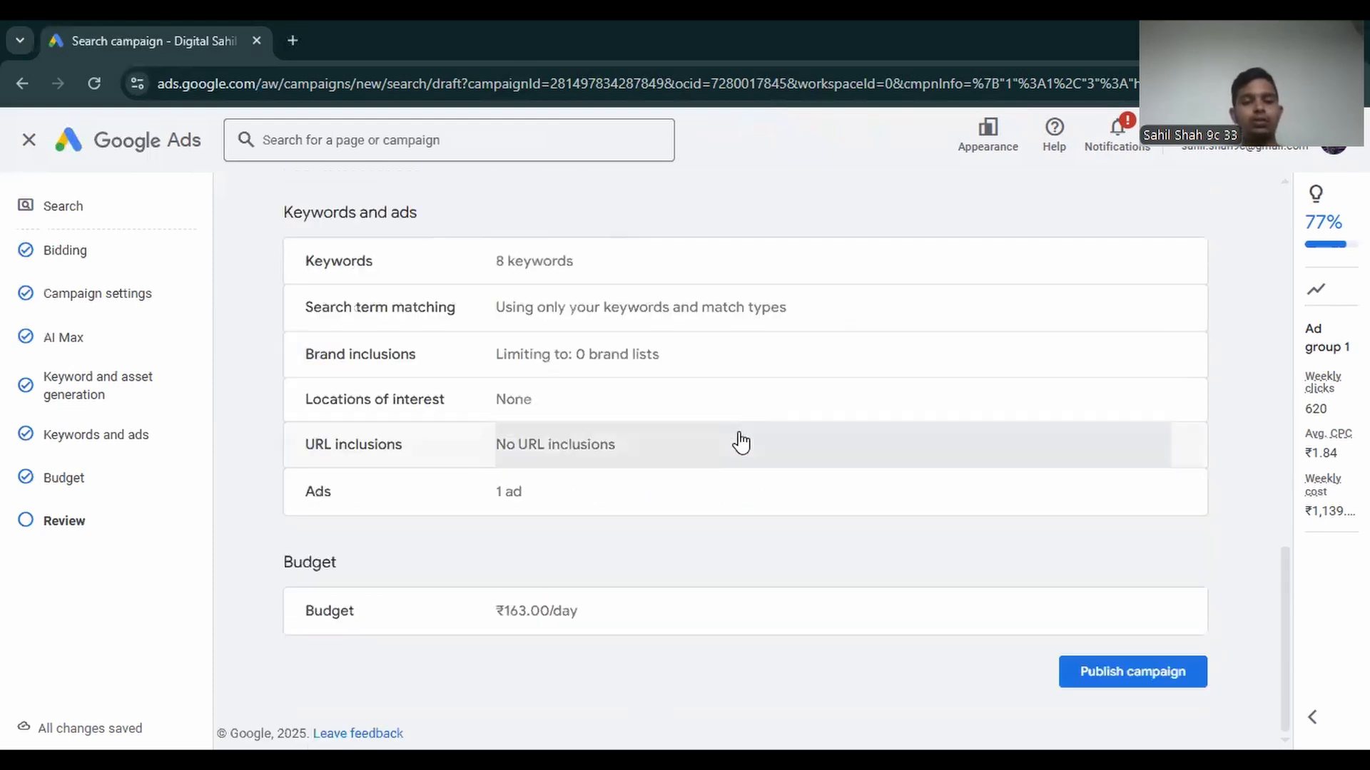
click(1173, 667)
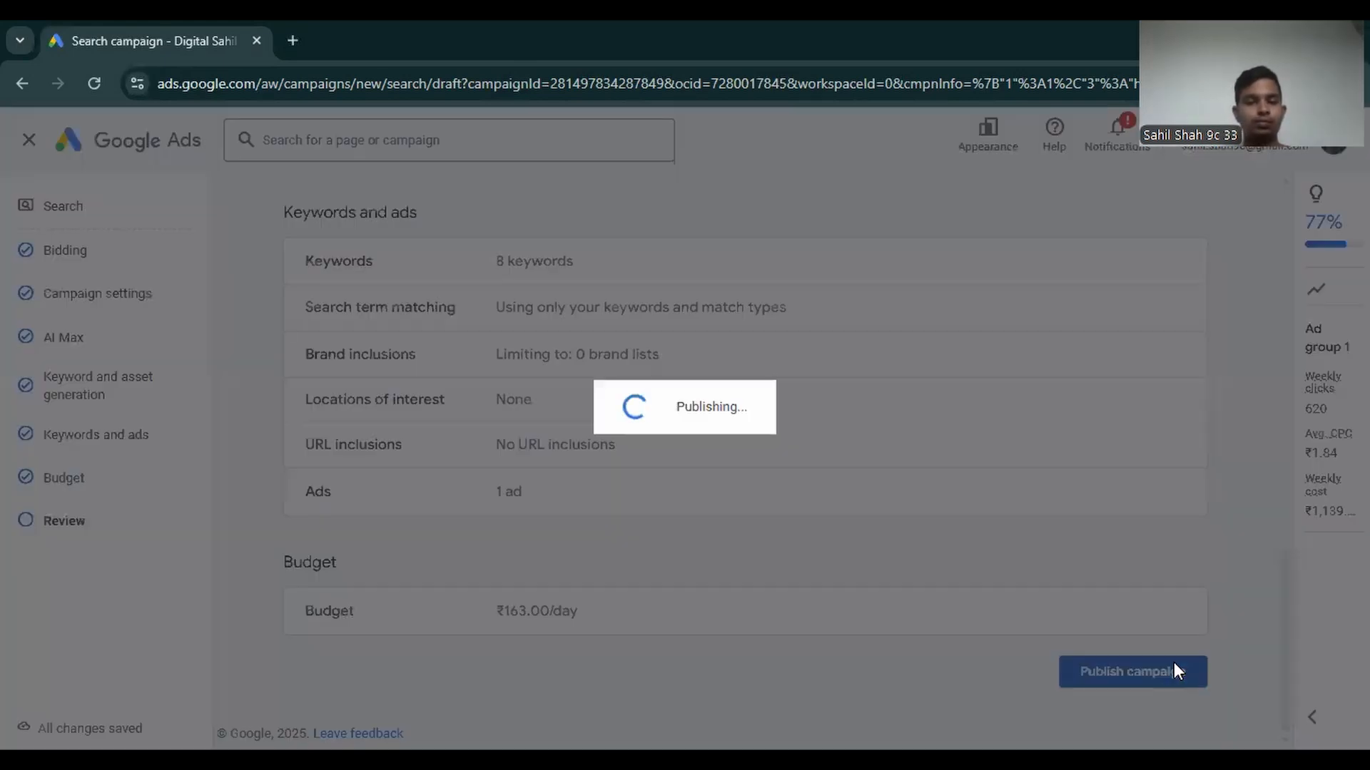